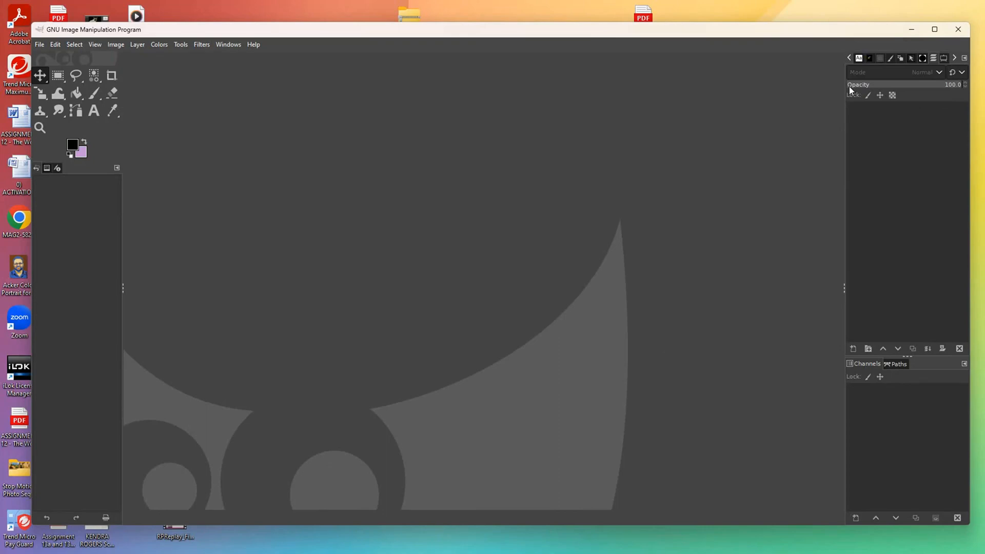
# Minimize GIMP and open MJC Computer Graphics > CMPGR202 Projcts > #8 -- Personal Magazine Cover.
pyautogui.click(911, 30)
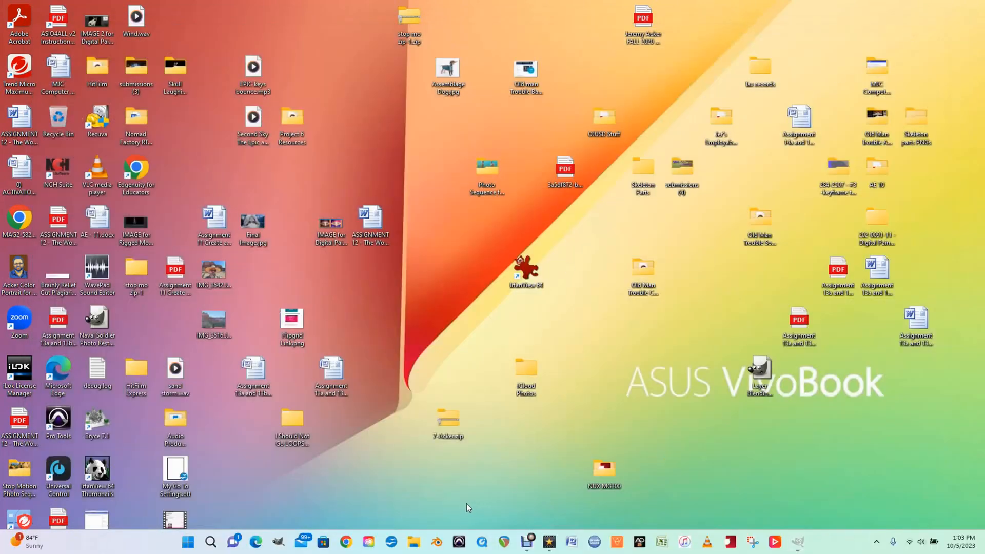
pyautogui.doubleClick(881, 67)
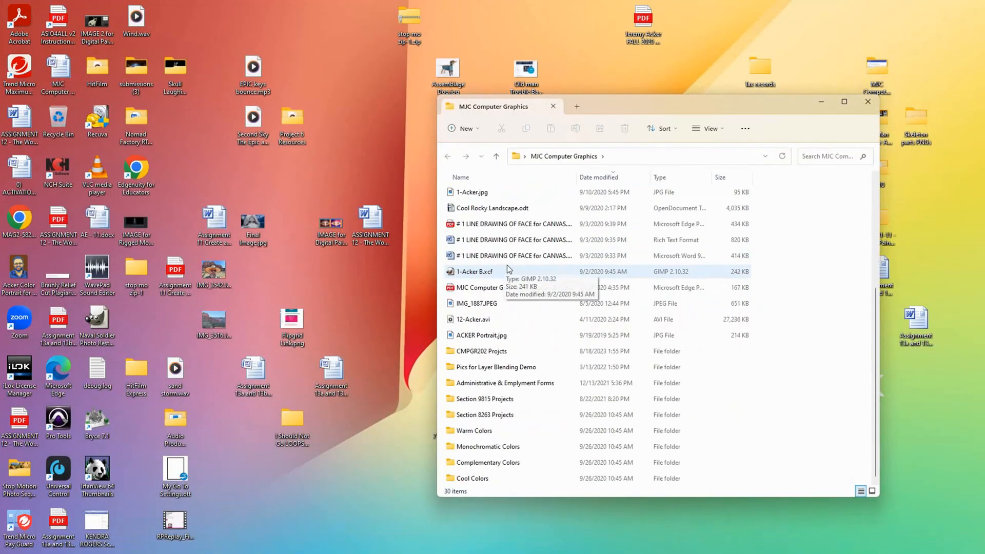
pyautogui.doubleClick(484, 351)
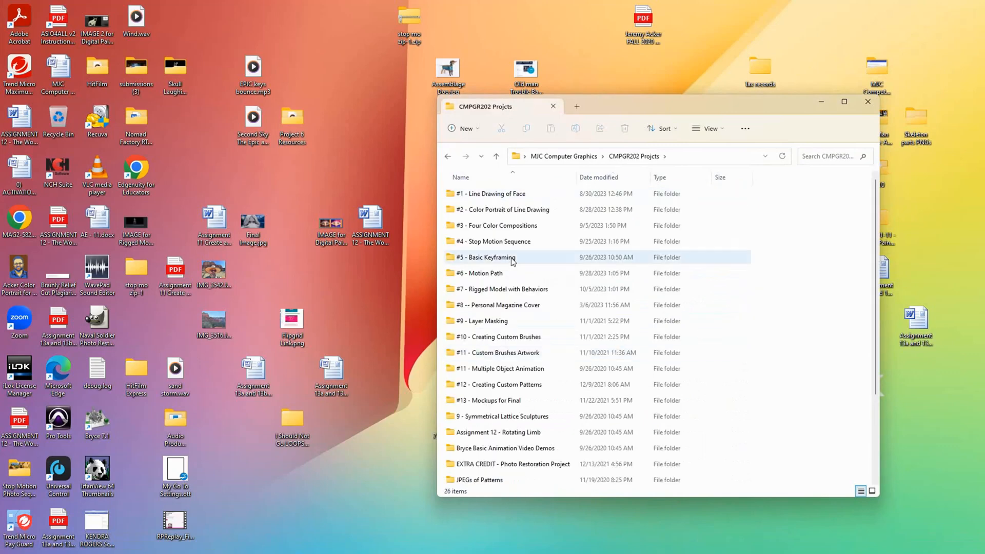
pyautogui.doubleClick(505, 305)
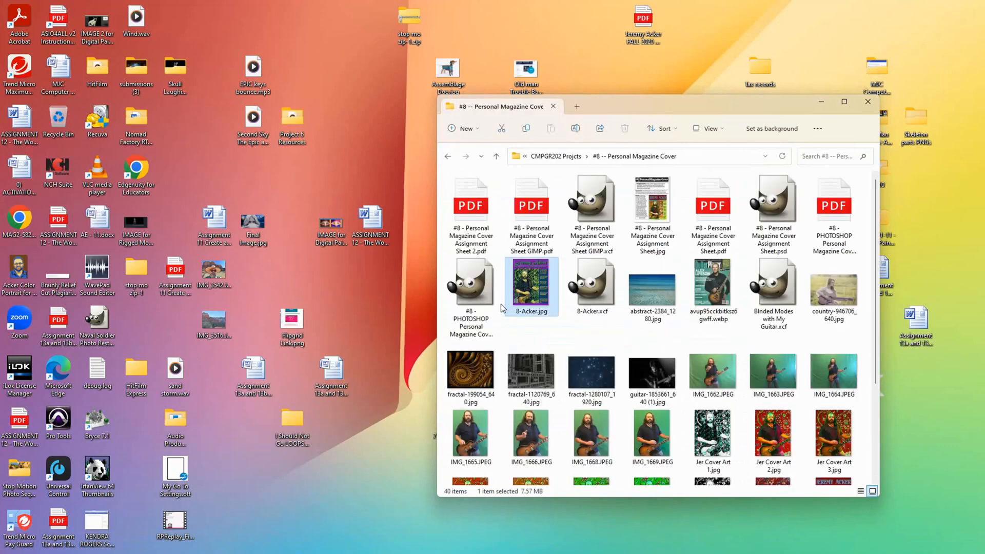
pyautogui.click(703, 277)
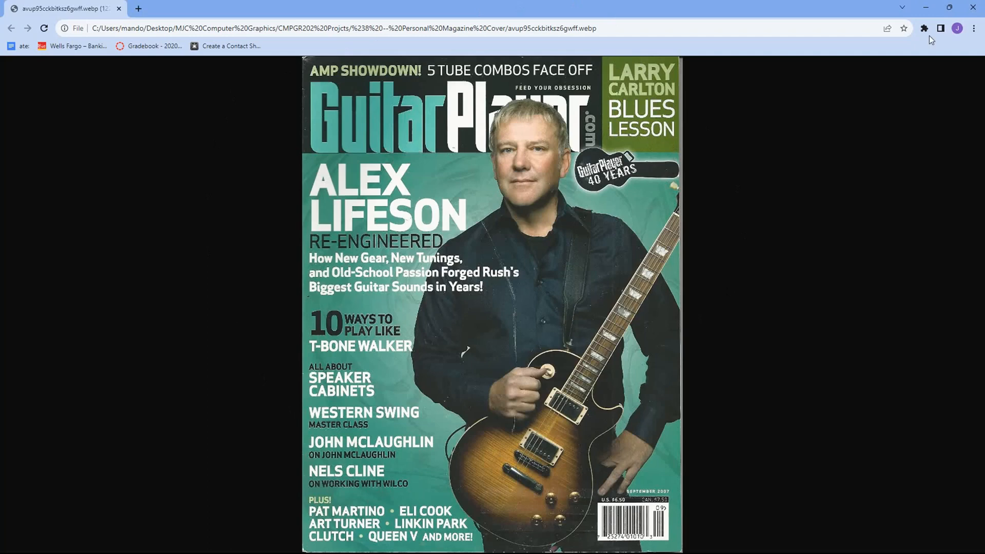
pyautogui.click(923, 10)
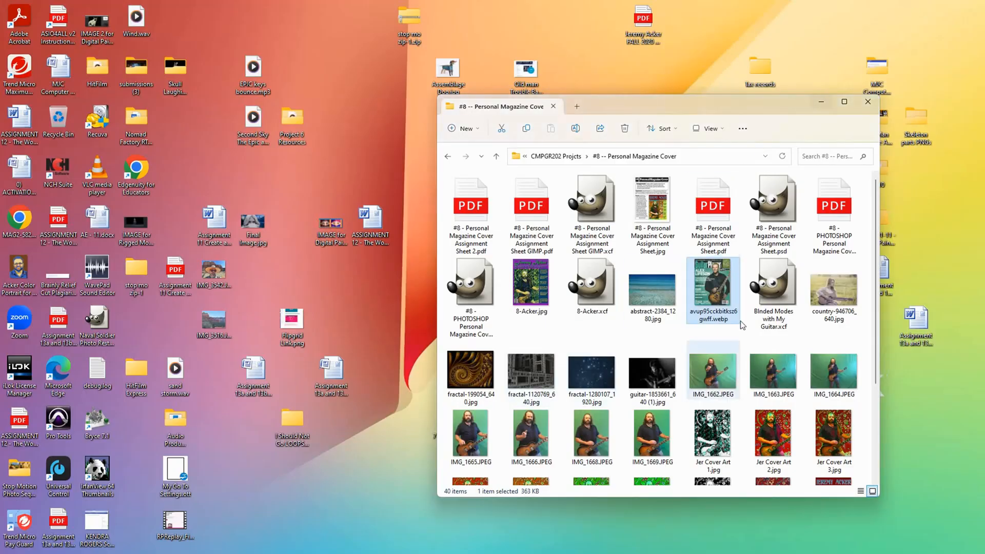
# Close the folder window and the extra empty GIMP window, bringing the remaining GIMP window forward.
pyautogui.click(867, 101)
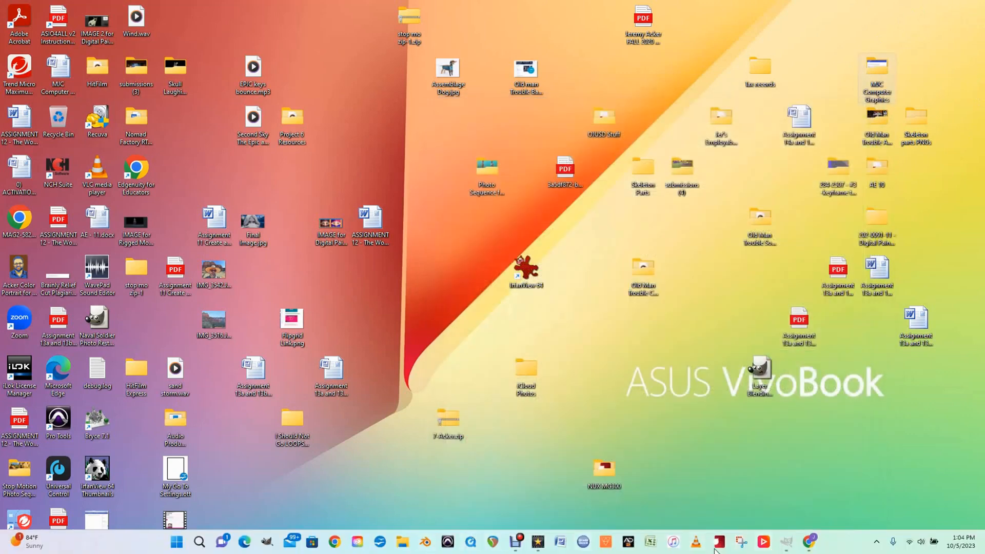
pyautogui.moveTo(784, 545)
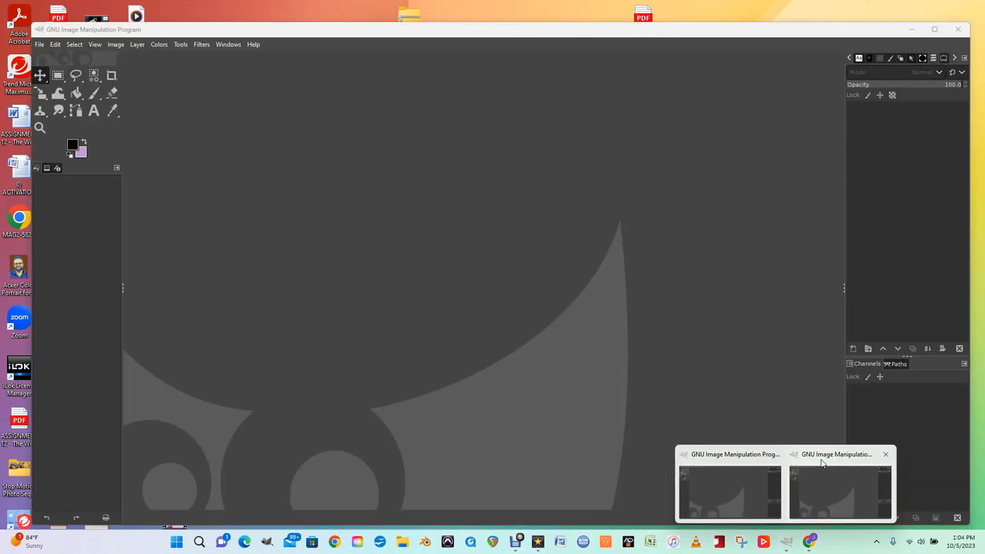
pyautogui.click(821, 460)
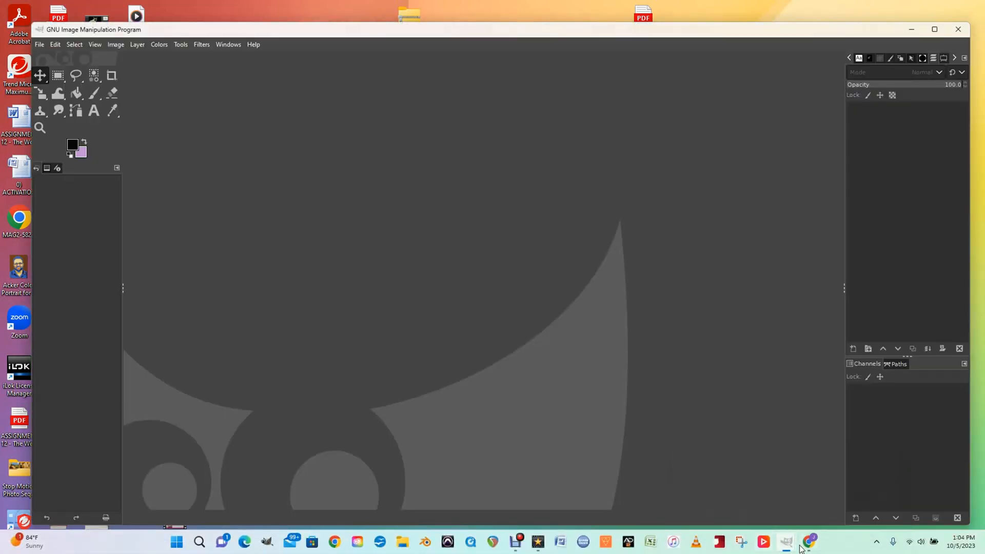
pyautogui.moveTo(786, 544)
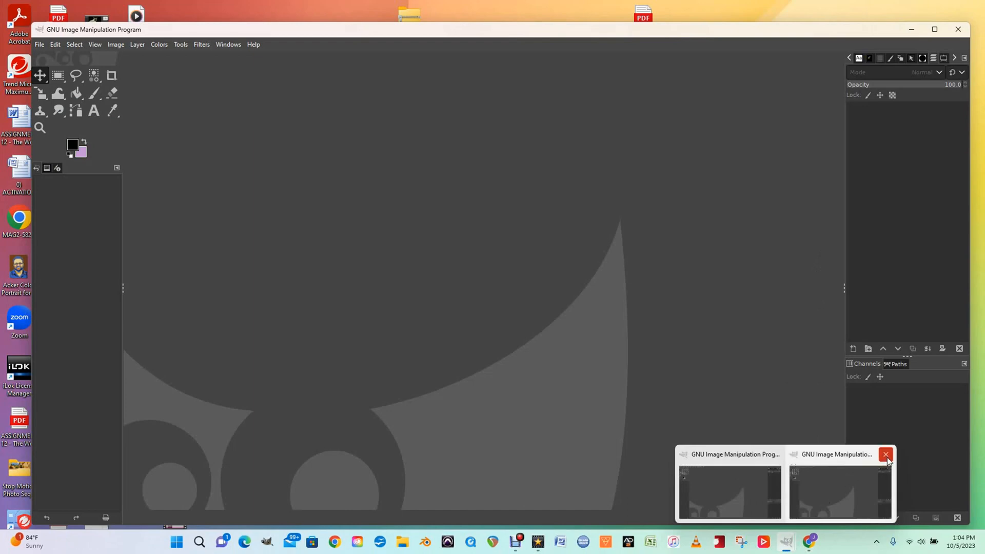
pyautogui.click(885, 455)
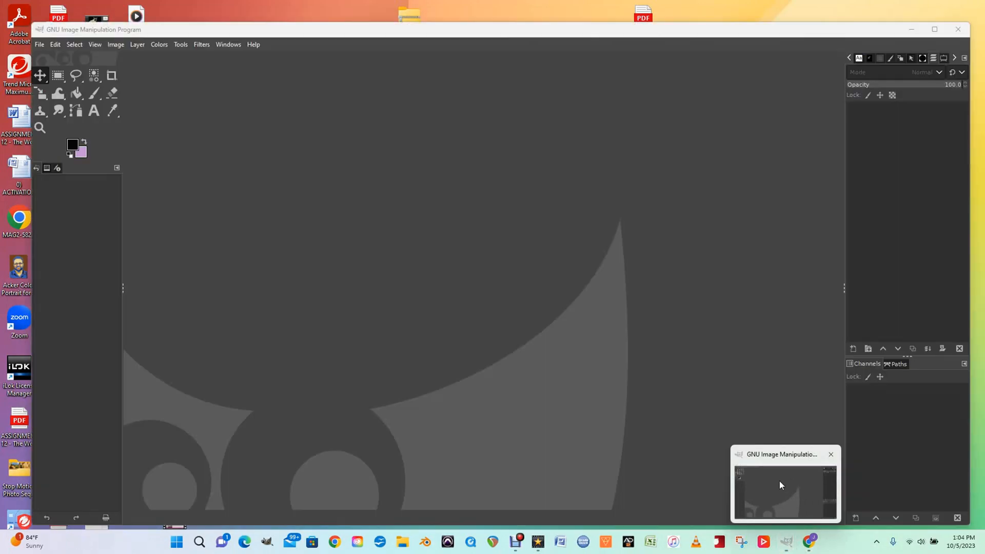
pyautogui.click(779, 481)
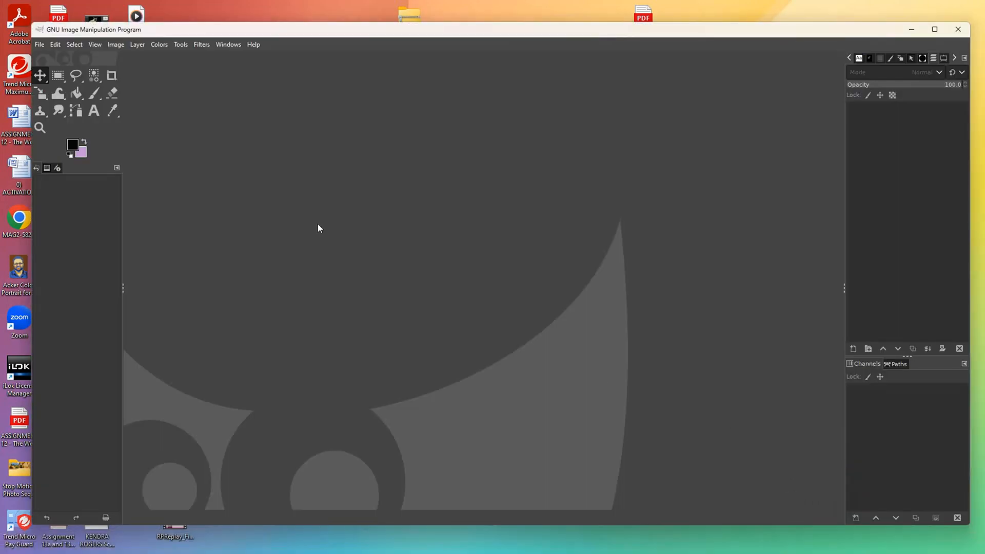
# Create a new 8.5 × 11 inch canvas (2550 × 3300 px at 300 ppi).
pyautogui.click(43, 44)
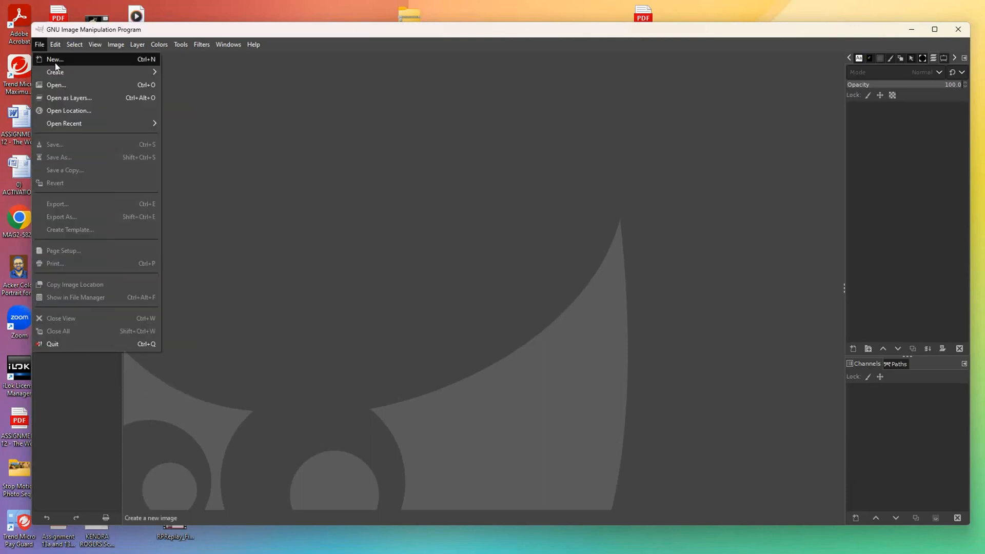
pyautogui.click(55, 62)
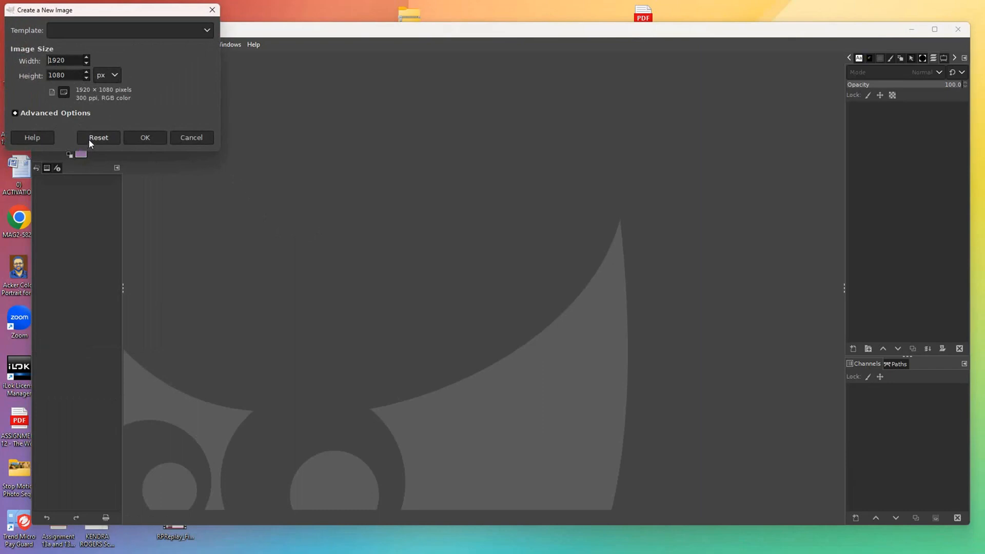
pyautogui.click(115, 77)
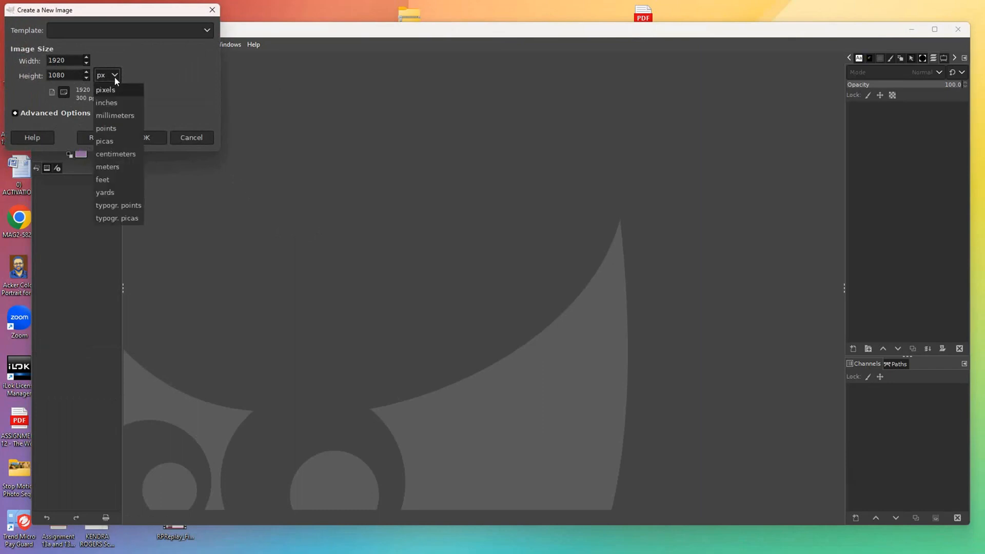
pyautogui.click(109, 104)
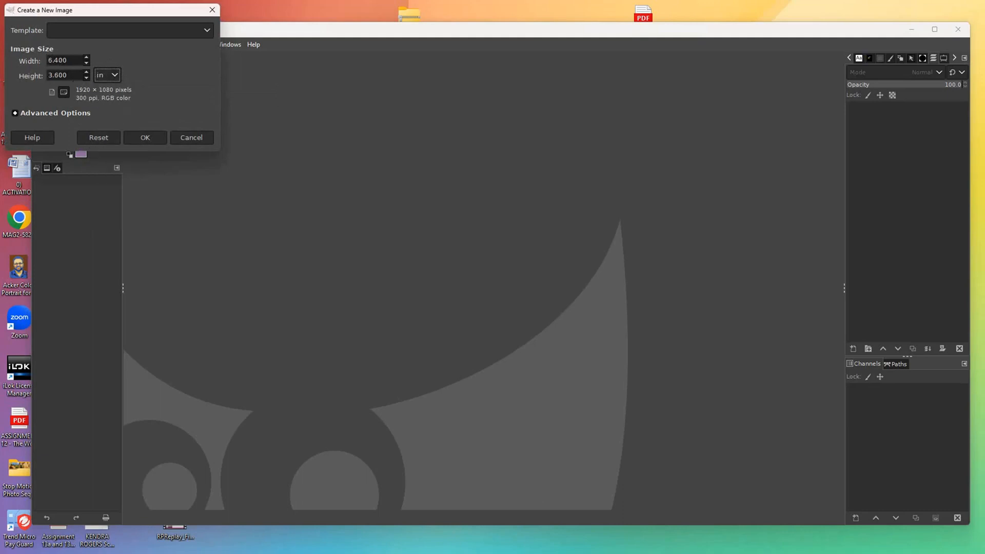
pyautogui.moveTo(66, 65); pyautogui.dragTo(41, 64)
pyautogui.write('8.5')
pyautogui.press('Tab')
pyautogui.write('1')
pyautogui.click(131, 138)
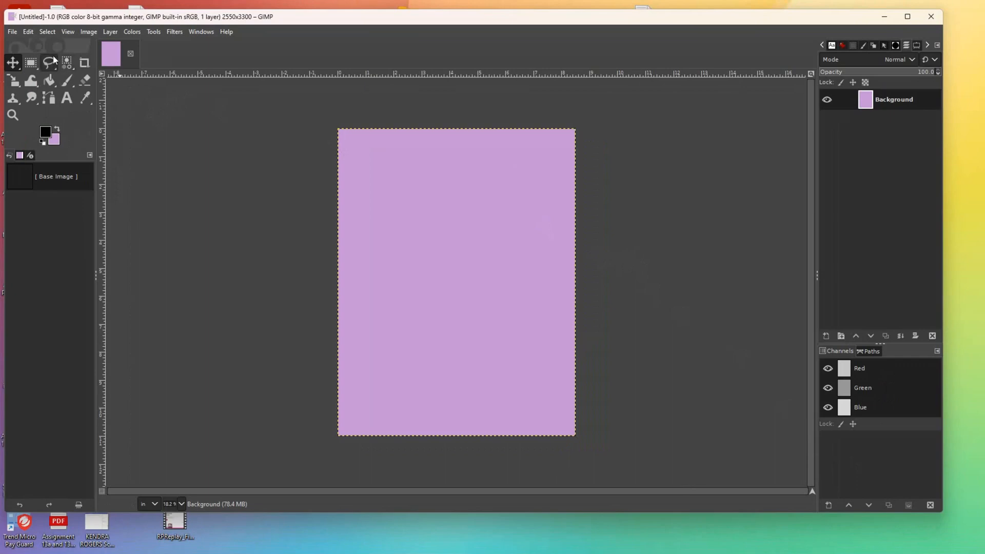
# Browse to the #8 folder and drop IMG_1668.JPEG onto the canvas, keeping its embedded colour profile.
pyautogui.moveTo(824, 22); pyautogui.dragTo(690, 28)
pyautogui.doubleClick(876, 65)
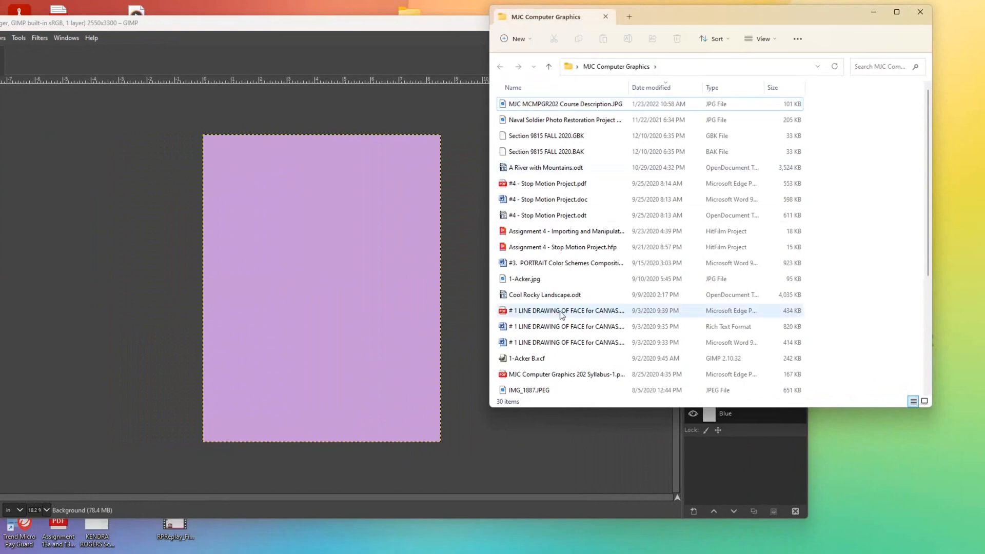
pyautogui.scroll(-4, 559, 308)
pyautogui.click(533, 263)
pyautogui.doubleClick(533, 263)
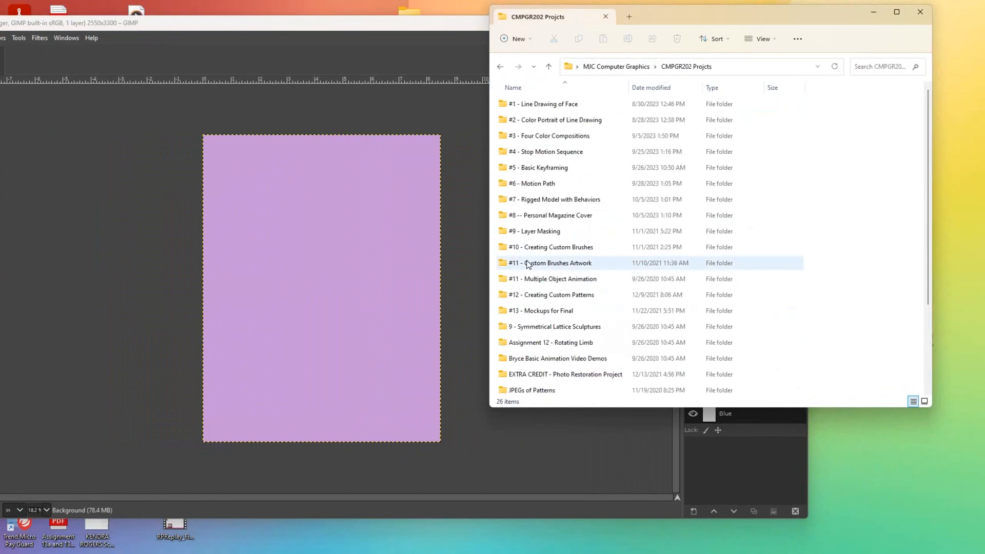
pyautogui.doubleClick(549, 216)
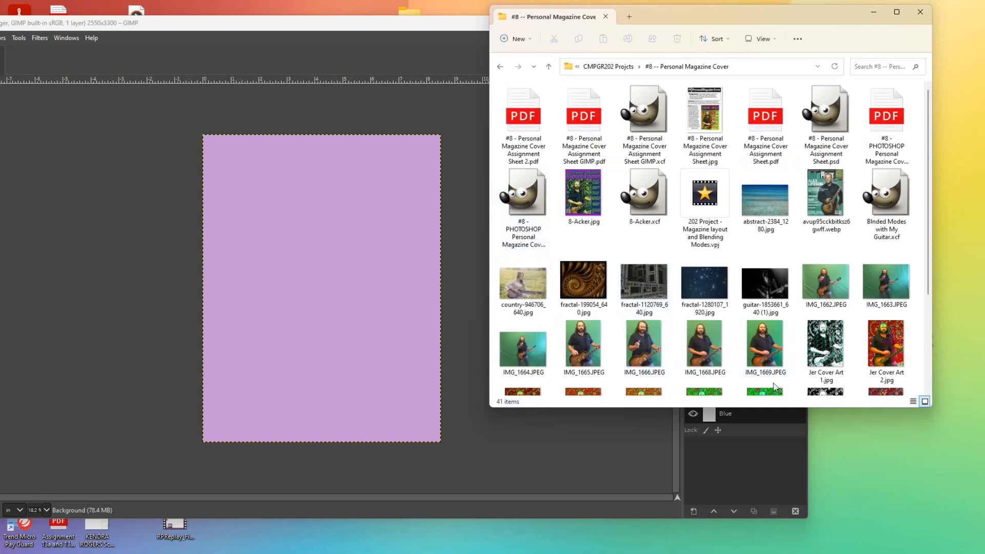
pyautogui.click(707, 350)
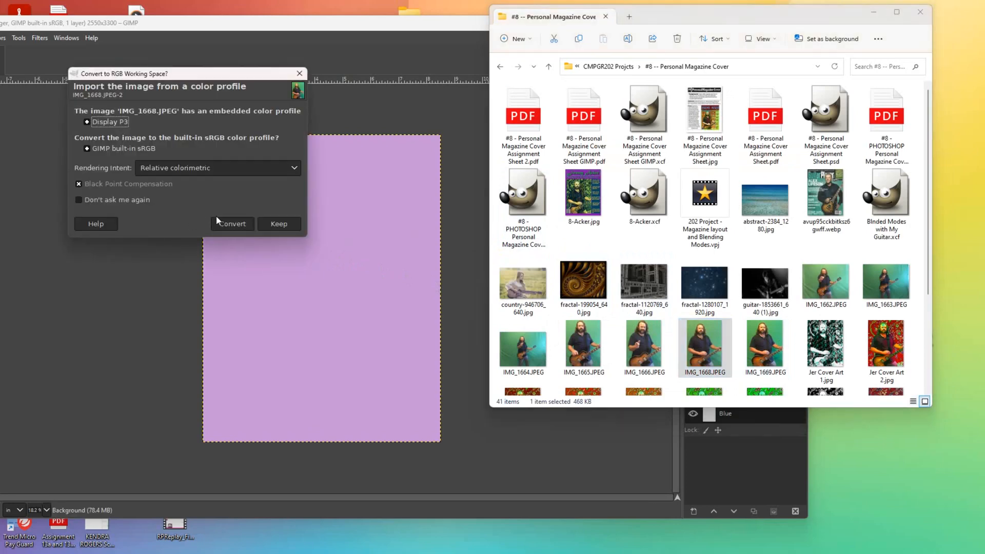
pyautogui.click(270, 228)
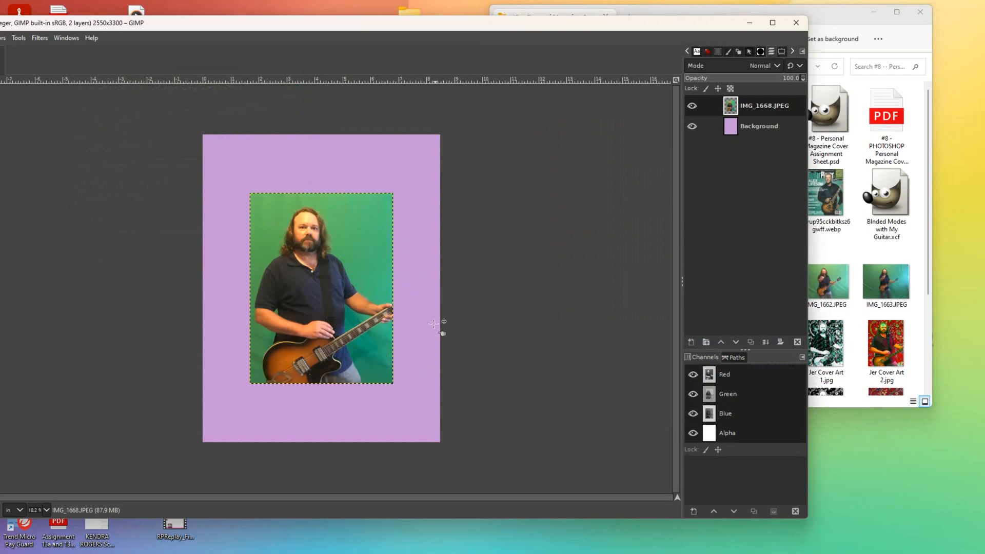
# Scale the guitarist photo layer to 2560 × 3320 px so it fills the whole canvas.
pyautogui.moveTo(120, 26); pyautogui.dragTo(358, 23)
pyautogui.click(118, 85)
pyautogui.click(545, 267)
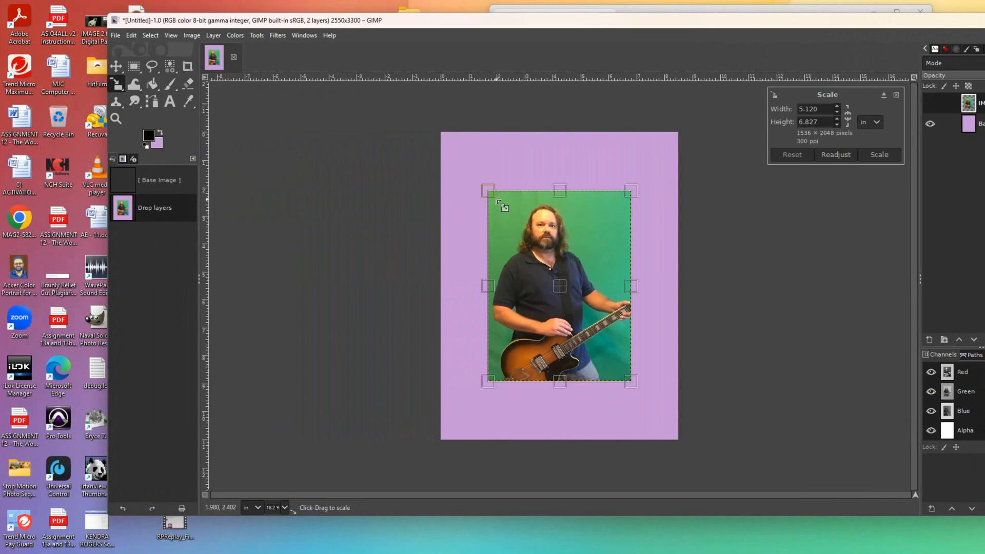
pyautogui.moveTo(490, 190); pyautogui.dragTo(424, 152)
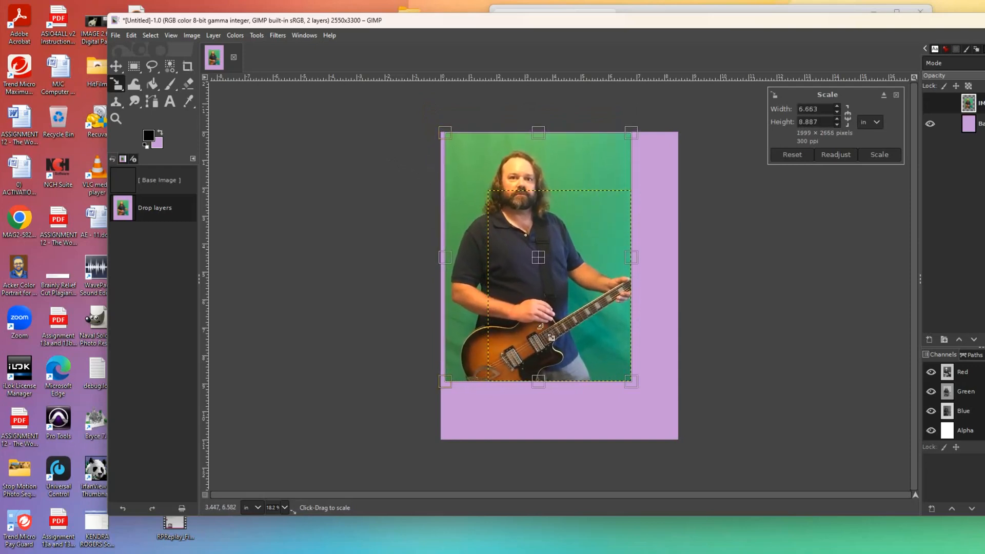
pyautogui.moveTo(640, 393); pyautogui.dragTo(689, 397)
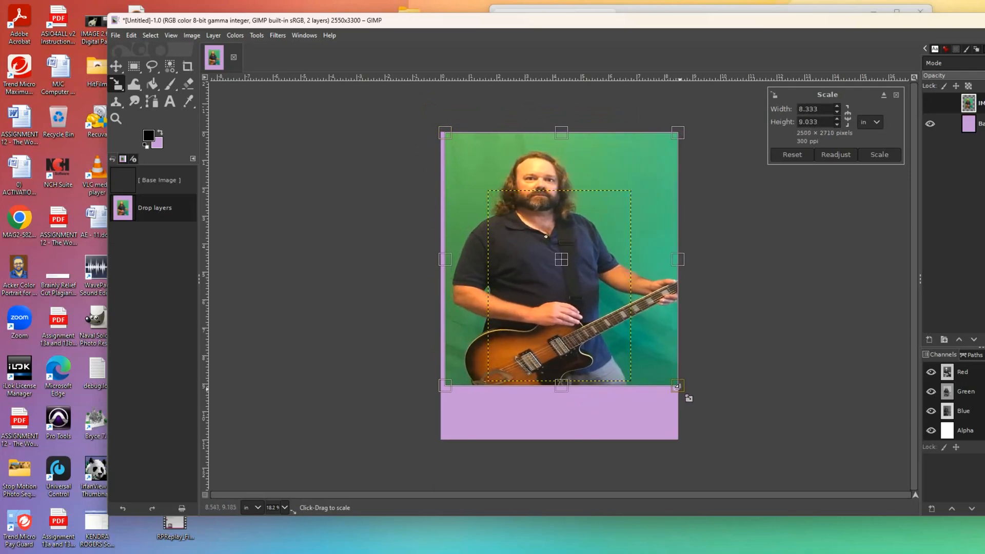
pyautogui.moveTo(561, 385); pyautogui.dragTo(561, 439)
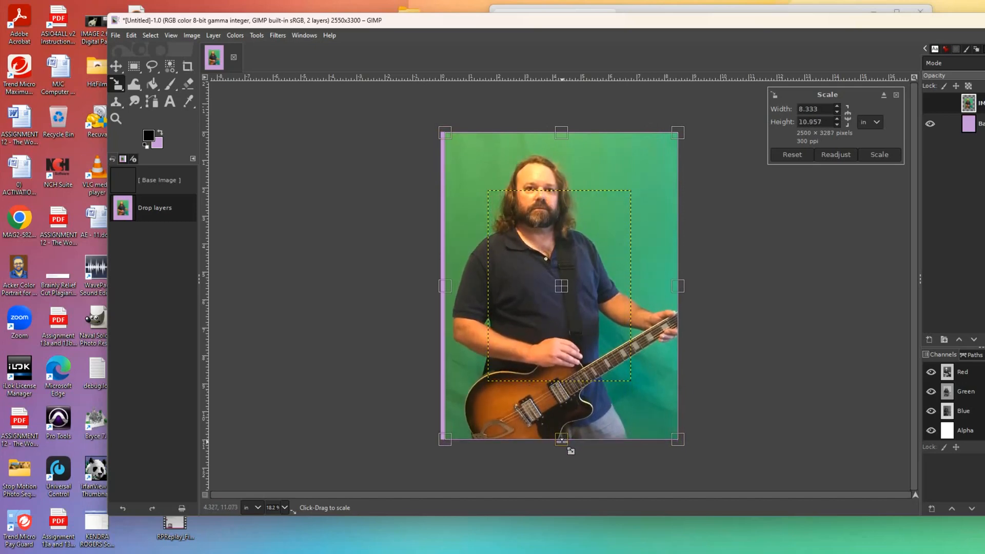
pyautogui.moveTo(445, 291); pyautogui.dragTo(439, 290)
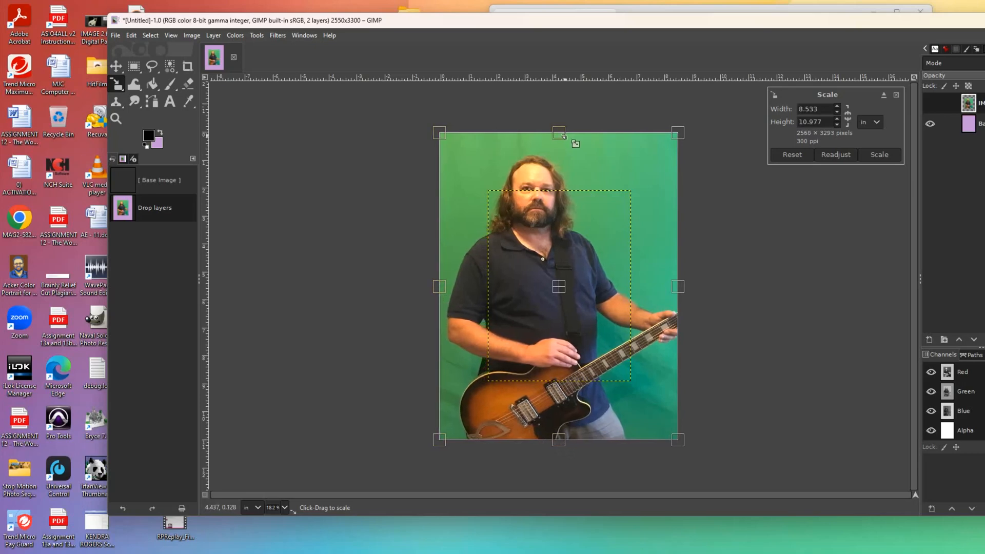
pyautogui.moveTo(559, 132)
pyautogui.mouseDown()
pyautogui.moveTo(560, 146)
pyautogui.moveTo(561, 130)
pyautogui.mouseUp()
pyautogui.press('Return')
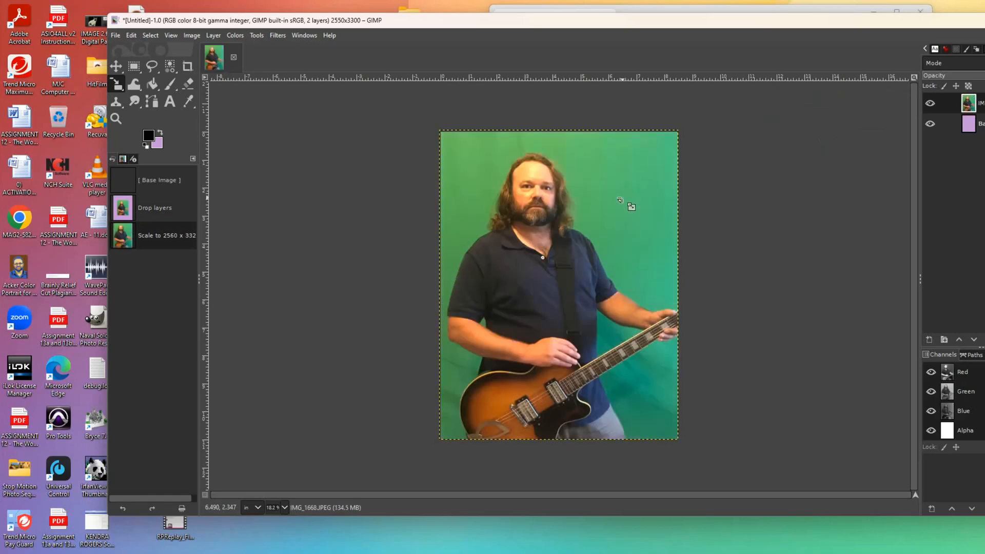
# Arrange the GIMP window and the #8 -- Personal Magazine Cover folder window side by side.
pyautogui.moveTo(780, 26); pyautogui.dragTo(515, 57)
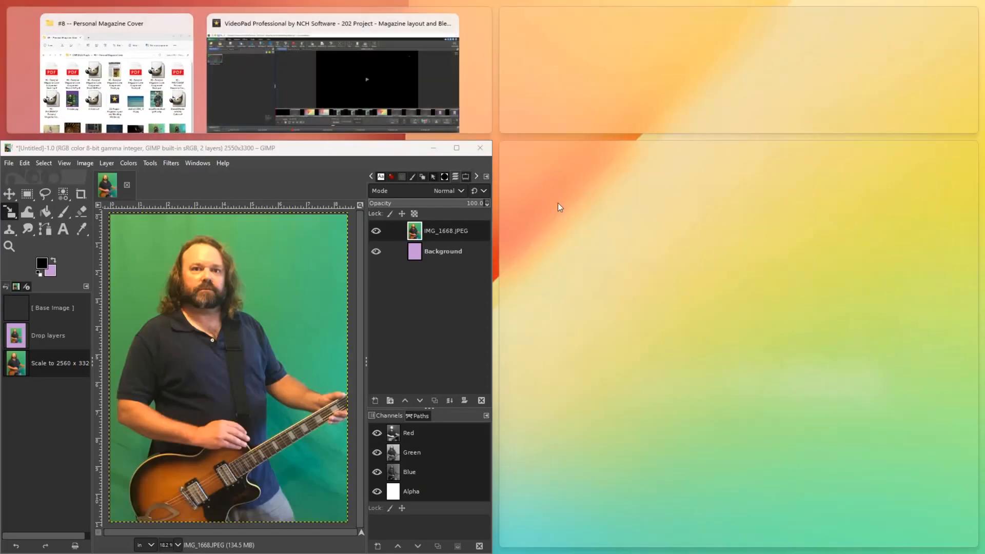
pyautogui.click(149, 26)
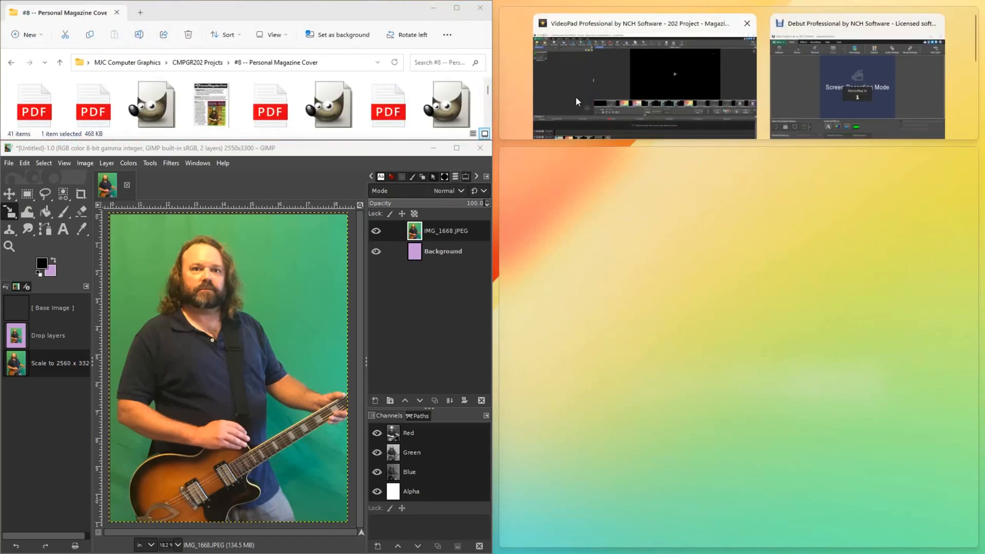
pyautogui.click(455, 147)
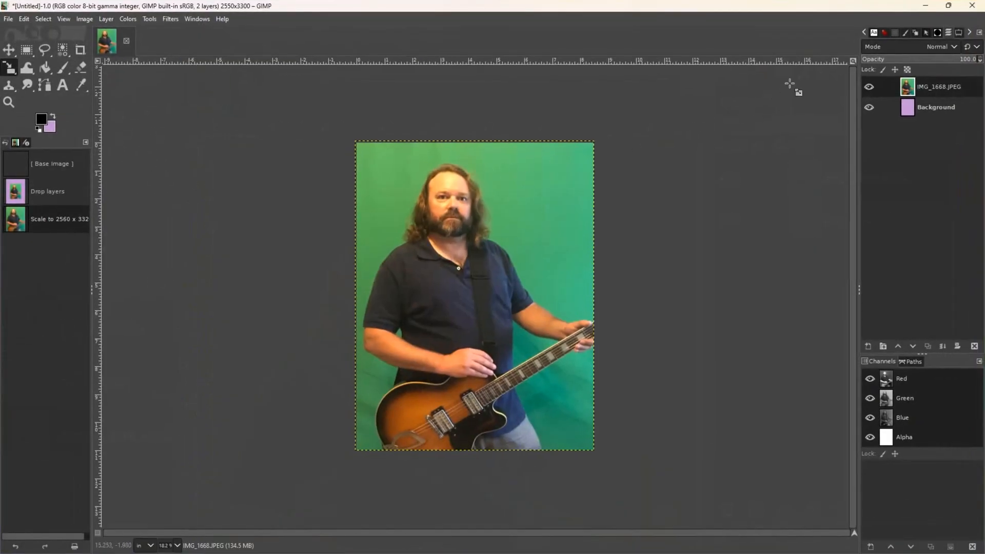
pyautogui.click(947, 5)
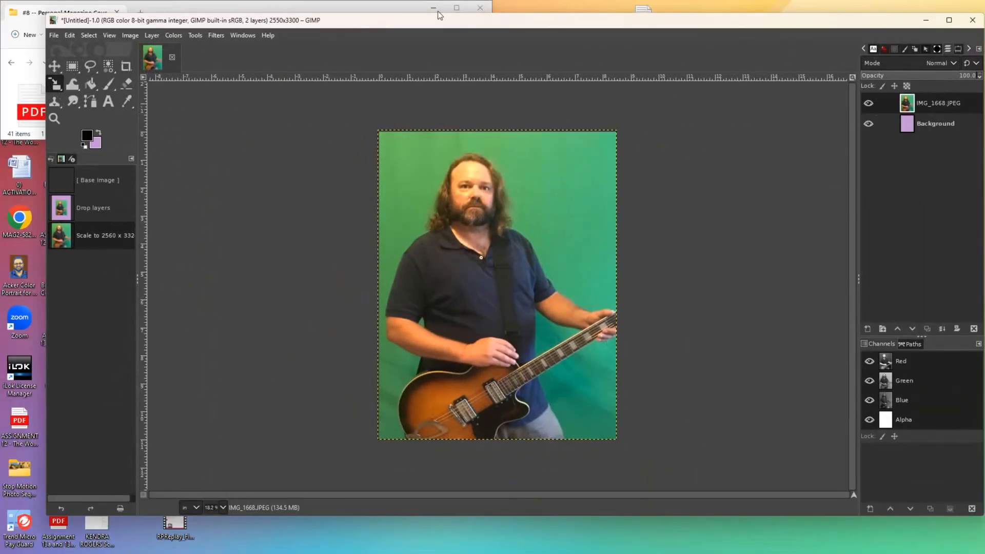
pyautogui.click(418, 10)
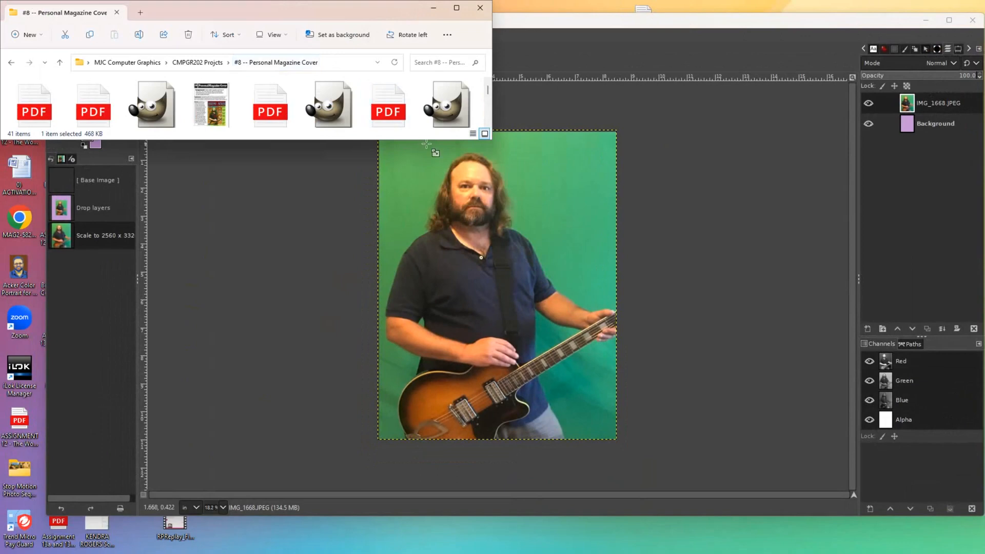
# Drag the Persian rug photo 1.jpg from the folder onto the canvas as a new layer.
pyautogui.moveTo(488, 90)
pyautogui.mouseDown()
pyautogui.moveTo(484, 128)
pyautogui.moveTo(487, 107)
pyautogui.mouseUp()
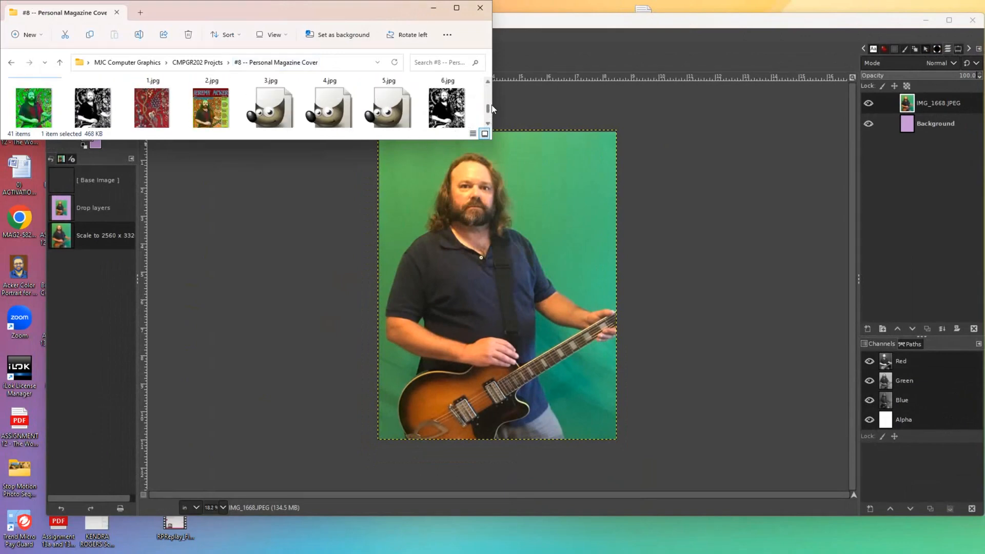
pyautogui.moveTo(160, 105); pyautogui.dragTo(314, 226)
pyautogui.moveTo(482, 285); pyautogui.dragTo(496, 285)
pyautogui.moveTo(494, 284); pyautogui.dragTo(494, 284)
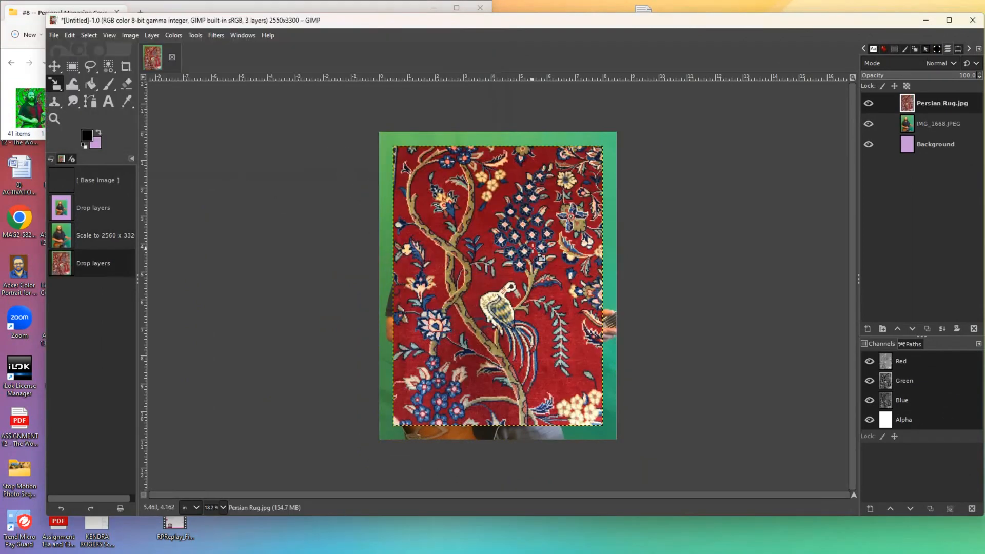
# Scale the Persian Rug layer to 2553 × 3314 px to cover the whole page.
pyautogui.click(534, 323)
pyautogui.moveTo(396, 149); pyautogui.dragTo(380, 132)
pyautogui.moveTo(604, 278); pyautogui.dragTo(630, 289)
pyautogui.moveTo(496, 422); pyautogui.dragTo(496, 436)
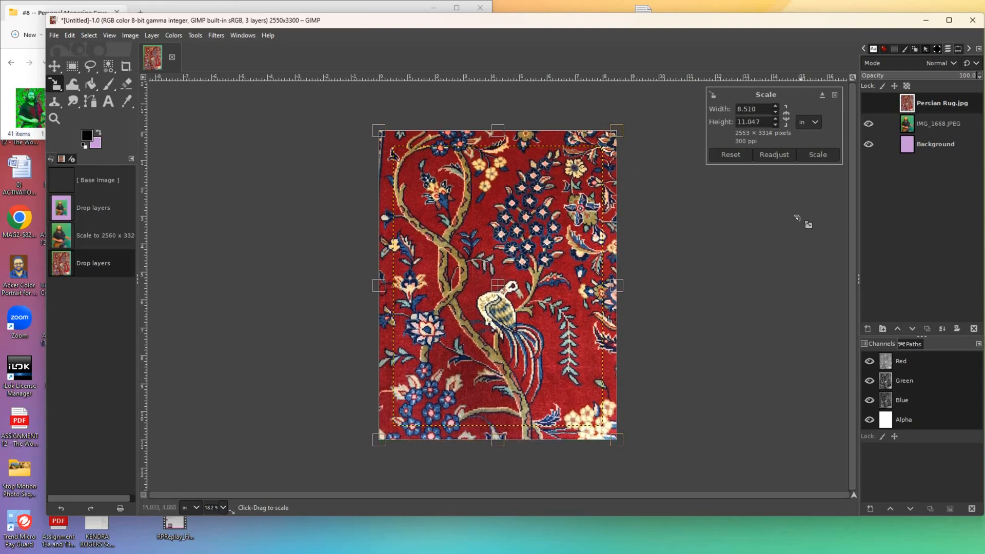
pyautogui.press('Return')
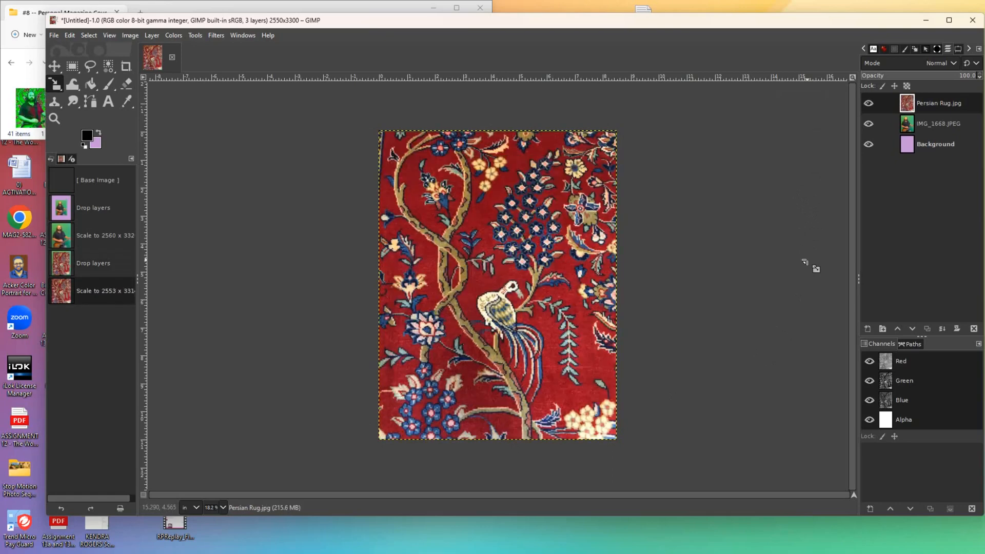
# Toggle the rug layer's visibility to compare it with the guitarist photo, then select the rug layer.
pyautogui.click(928, 124)
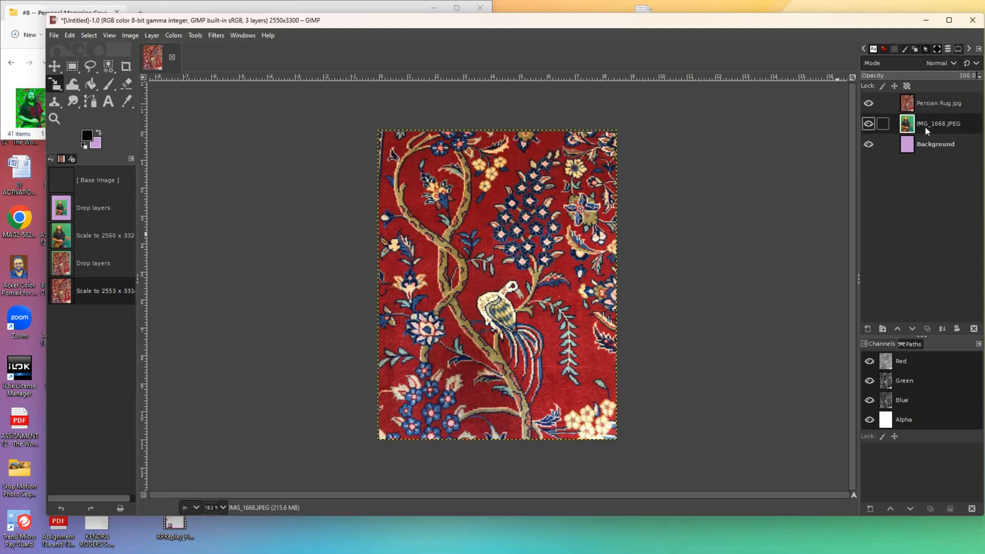
pyautogui.click(868, 103)
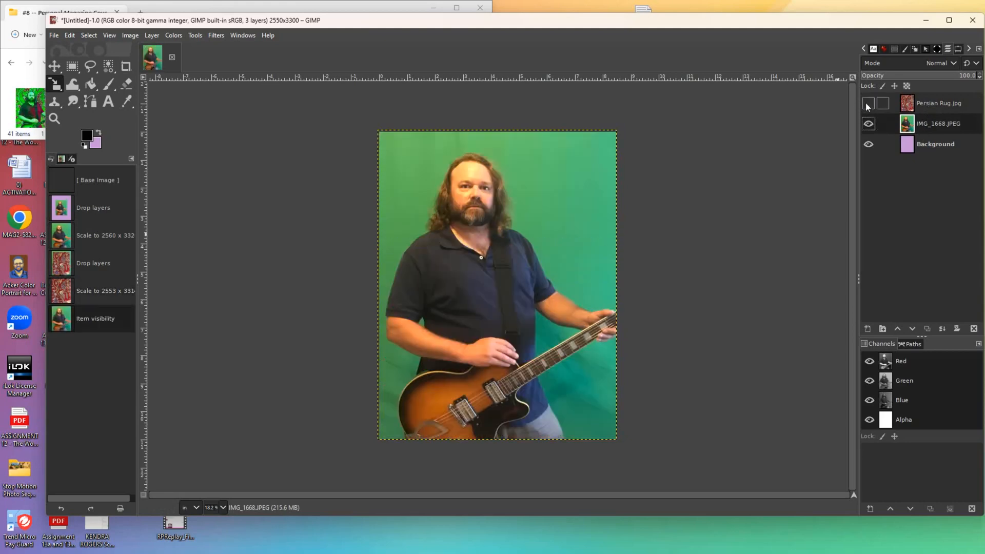
pyautogui.click(868, 103)
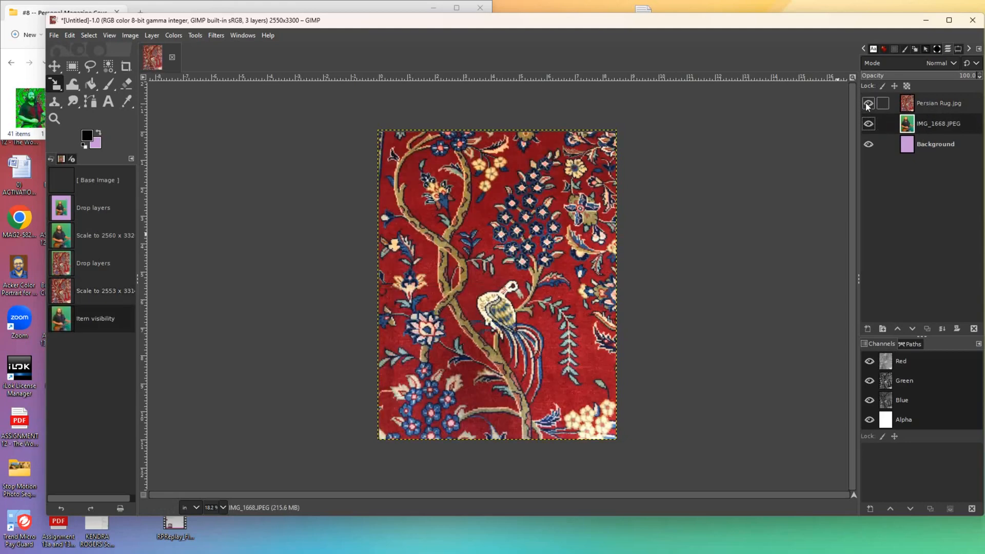
pyautogui.click(932, 146)
pyautogui.click(930, 123)
pyautogui.moveTo(850, 21); pyautogui.dragTo(812, 20)
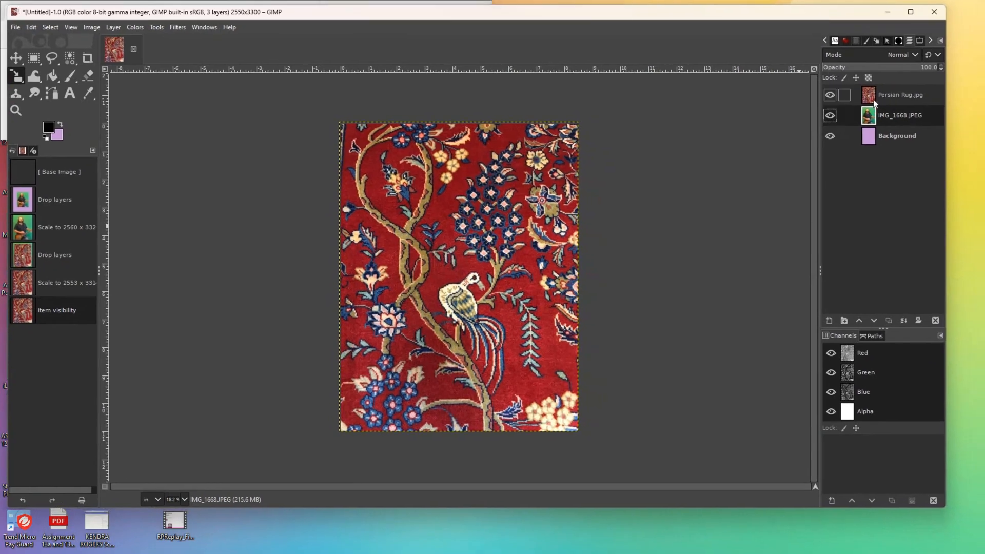
pyautogui.click(901, 95)
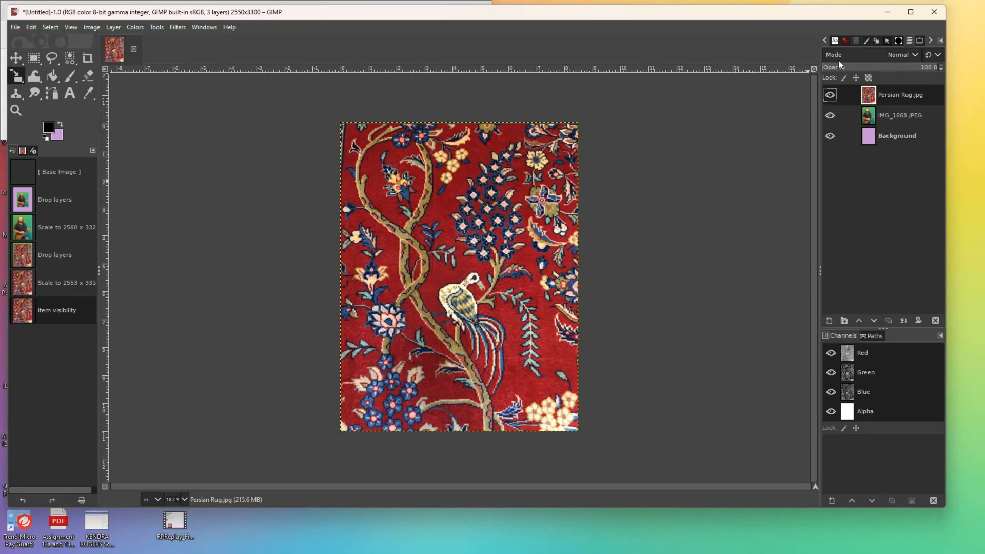
# Set the Persian Rug layer to Overlay mode at about 55% opacity.
pyautogui.click(915, 56)
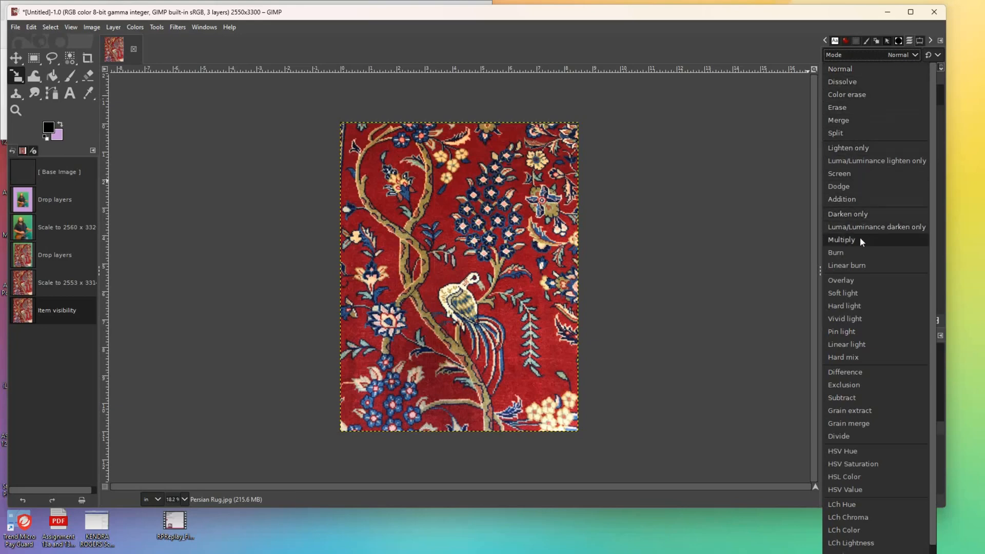
pyautogui.click(841, 280)
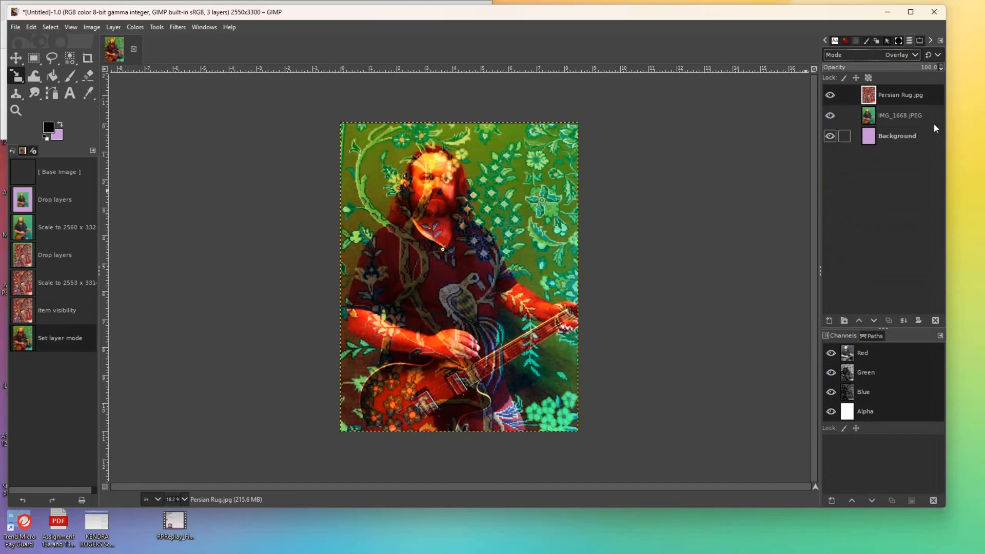
pyautogui.click(926, 68)
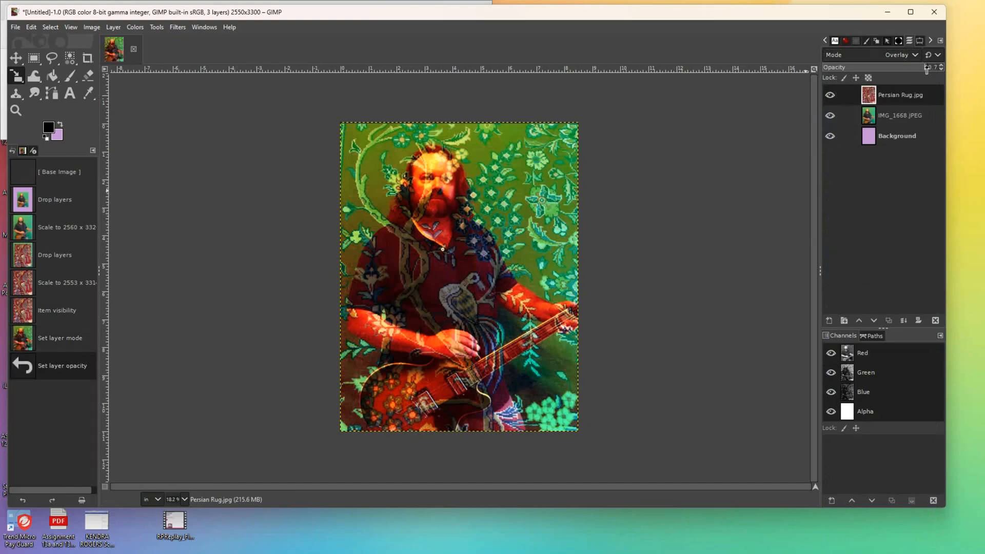
pyautogui.moveTo(927, 69); pyautogui.dragTo(853, 75)
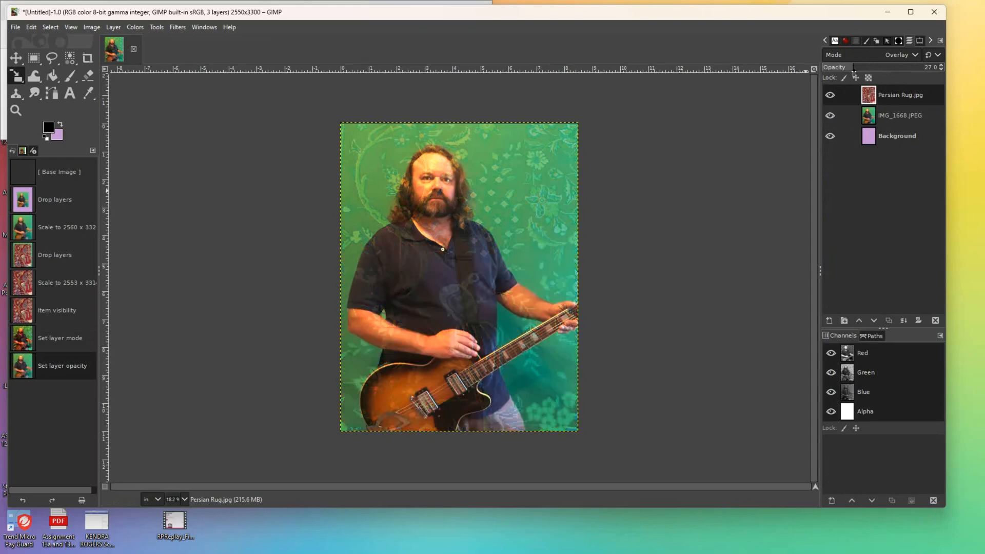
pyautogui.moveTo(853, 74); pyautogui.dragTo(861, 70)
pyautogui.moveTo(872, 70); pyautogui.dragTo(887, 68)
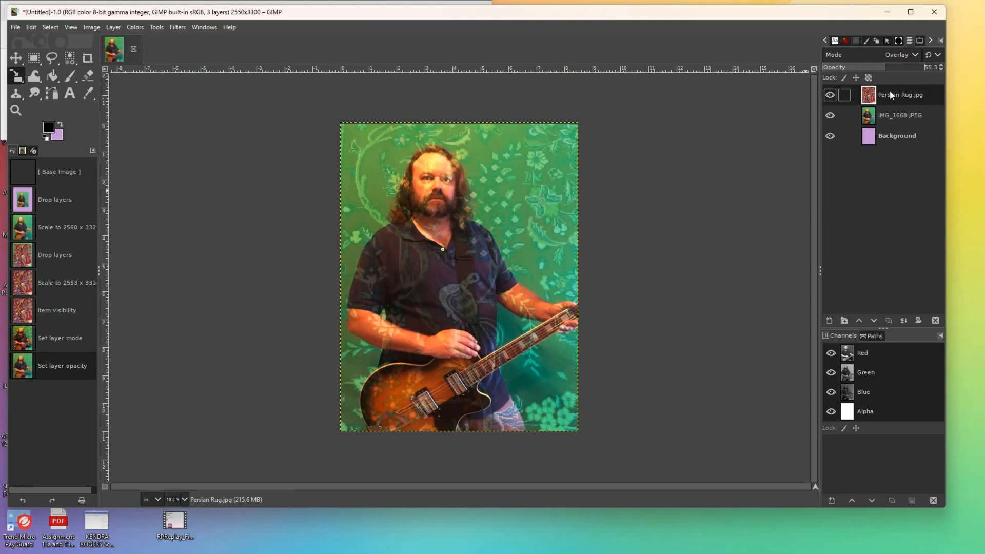
# Try Pin light at about 17% and then Exclusion at 35% opacity on the rug layer.
pyautogui.click(913, 54)
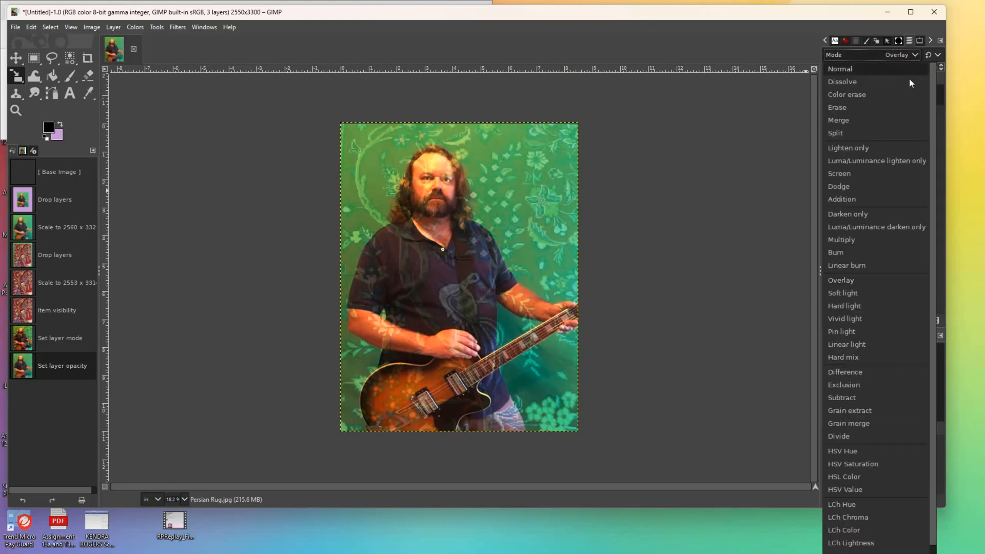
pyautogui.click(849, 332)
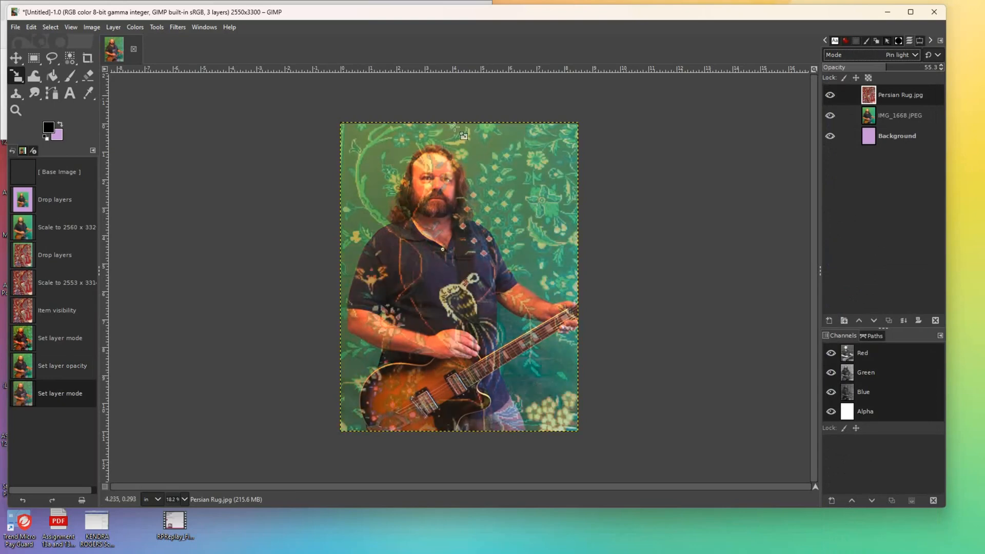
pyautogui.moveTo(877, 67); pyautogui.dragTo(851, 70)
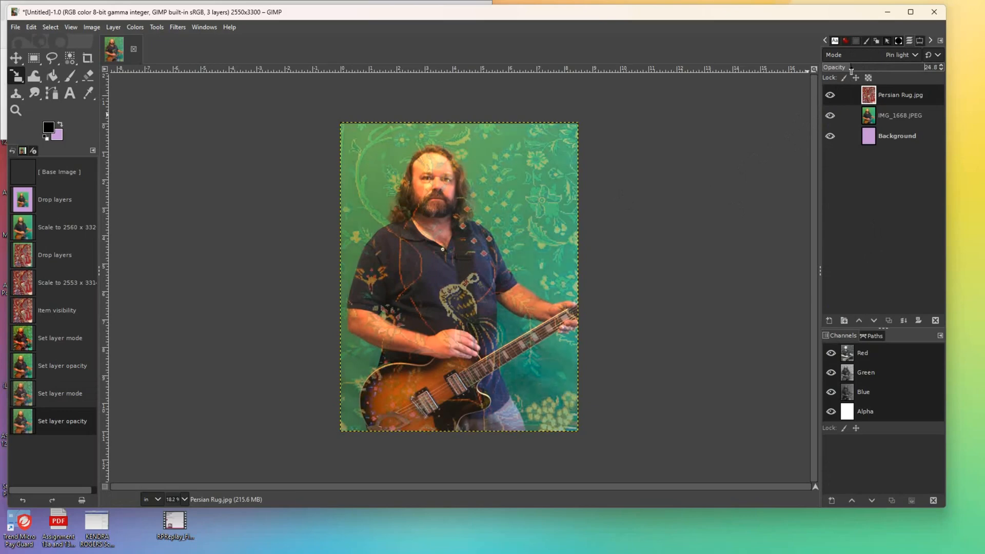
pyautogui.moveTo(851, 71); pyautogui.dragTo(842, 70)
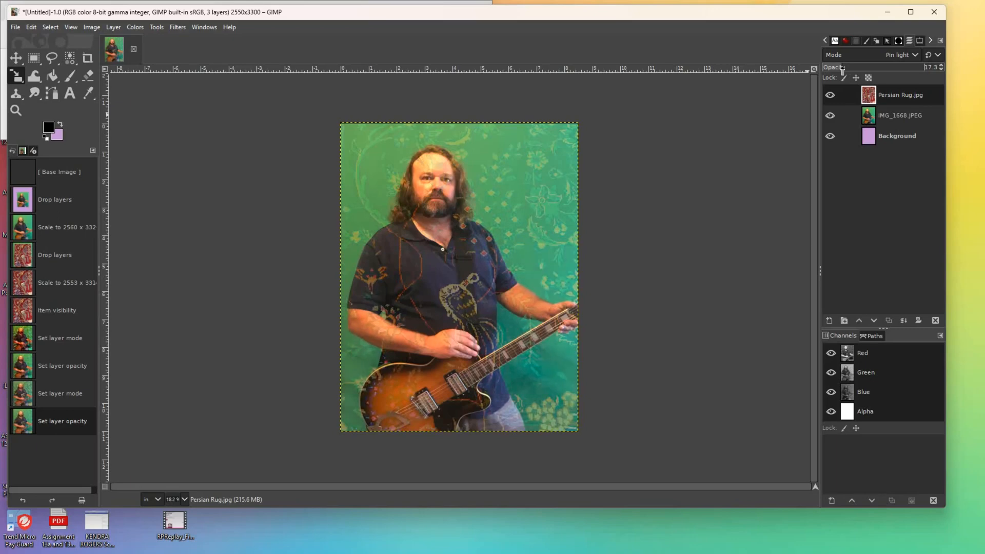
pyautogui.click(908, 55)
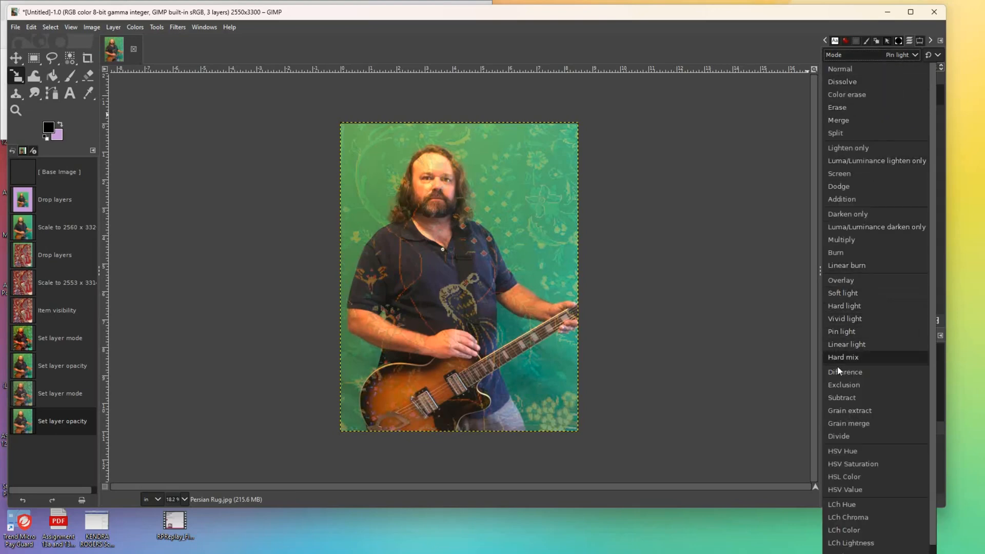
pyautogui.click(839, 386)
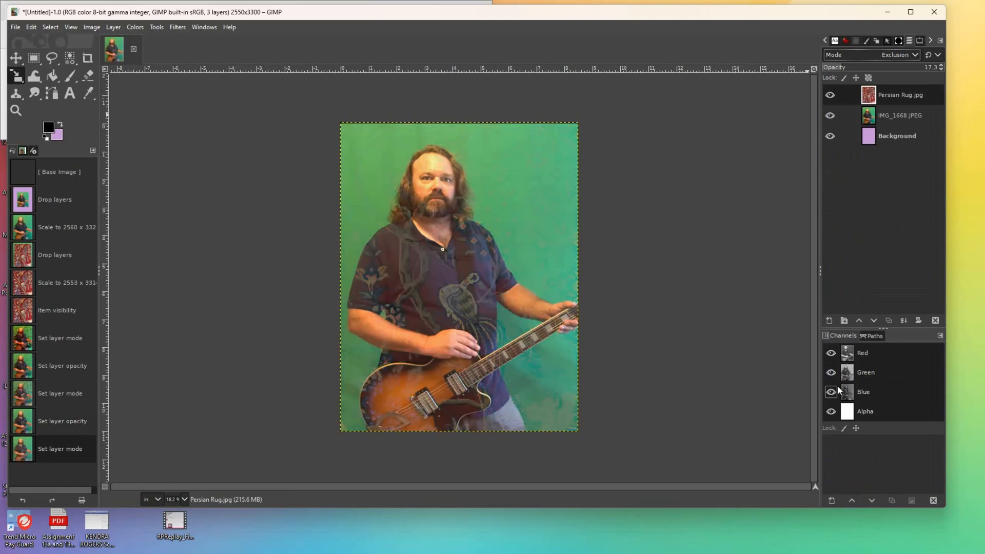
pyautogui.moveTo(849, 69); pyautogui.dragTo(877, 73)
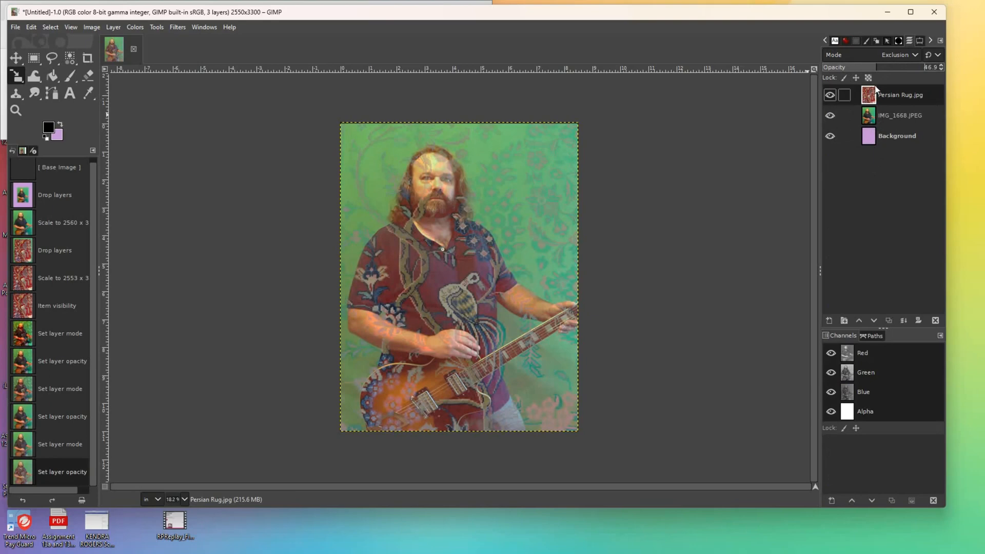
# Switch the rug layer to Divide mode and settle on 100% opacity.
pyautogui.click(914, 55)
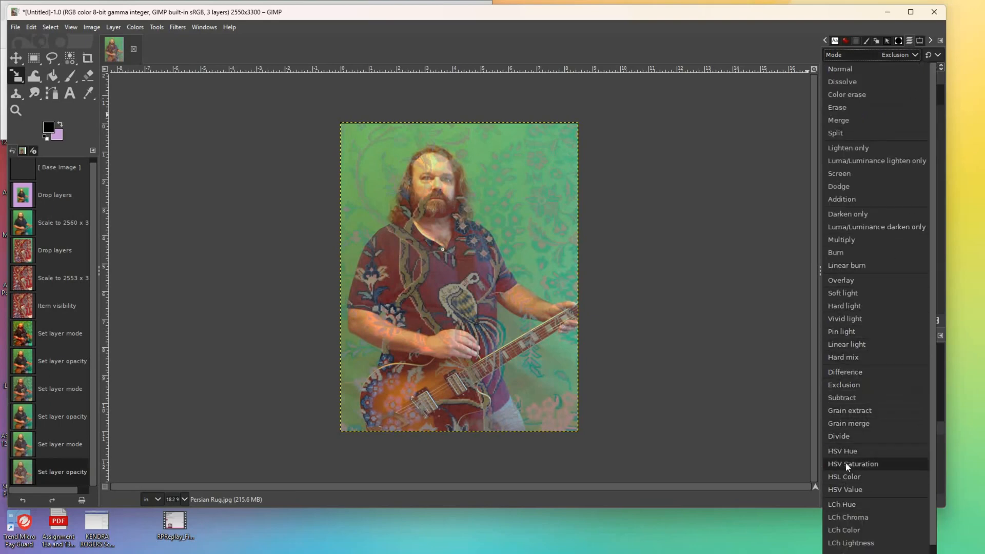
pyautogui.click(846, 436)
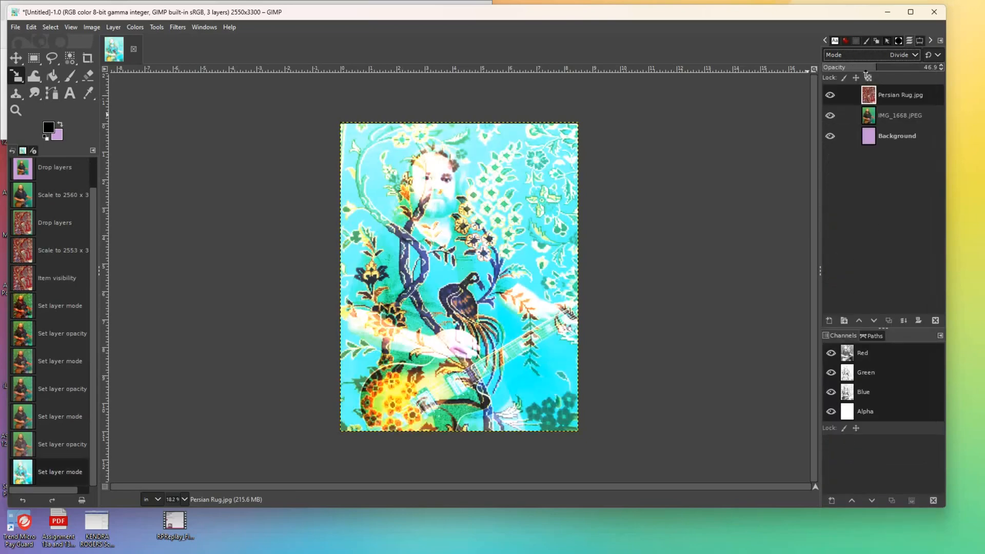
pyautogui.moveTo(847, 74); pyautogui.dragTo(824, 70)
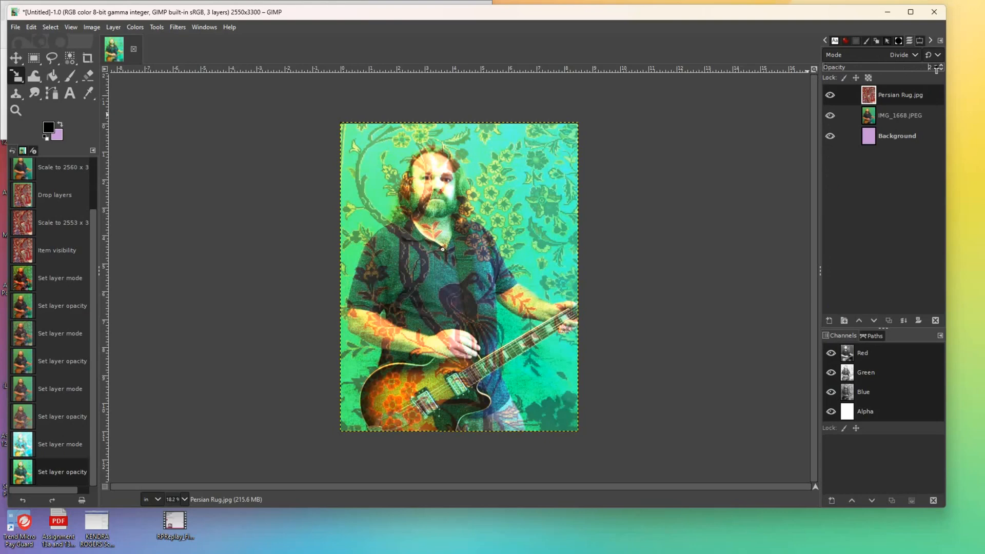
pyautogui.click(939, 68)
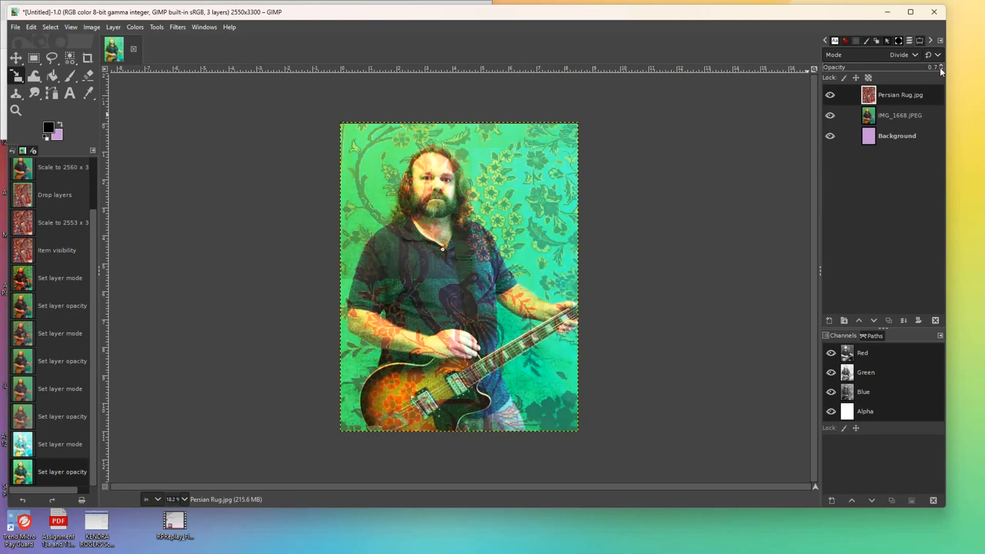
pyautogui.click(939, 69)
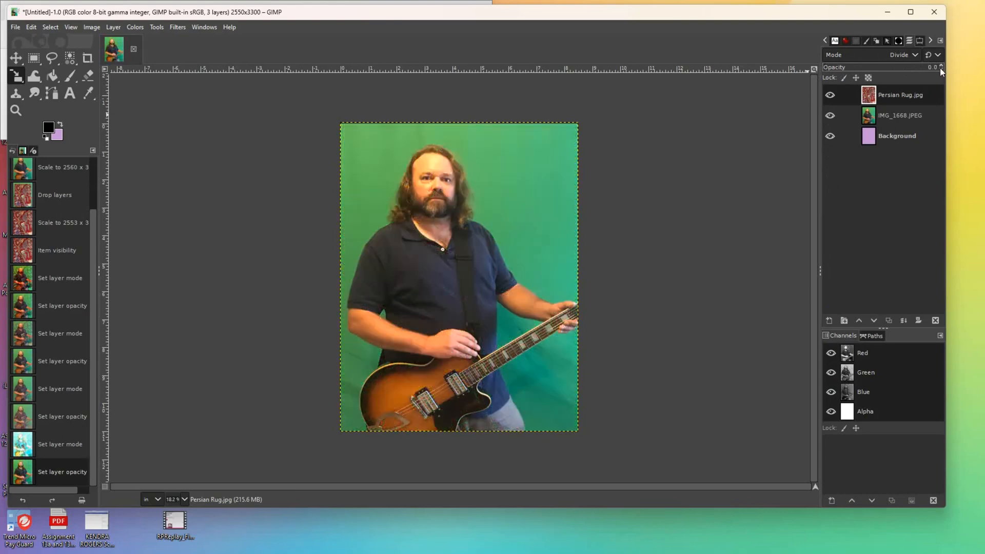
pyautogui.click(941, 65)
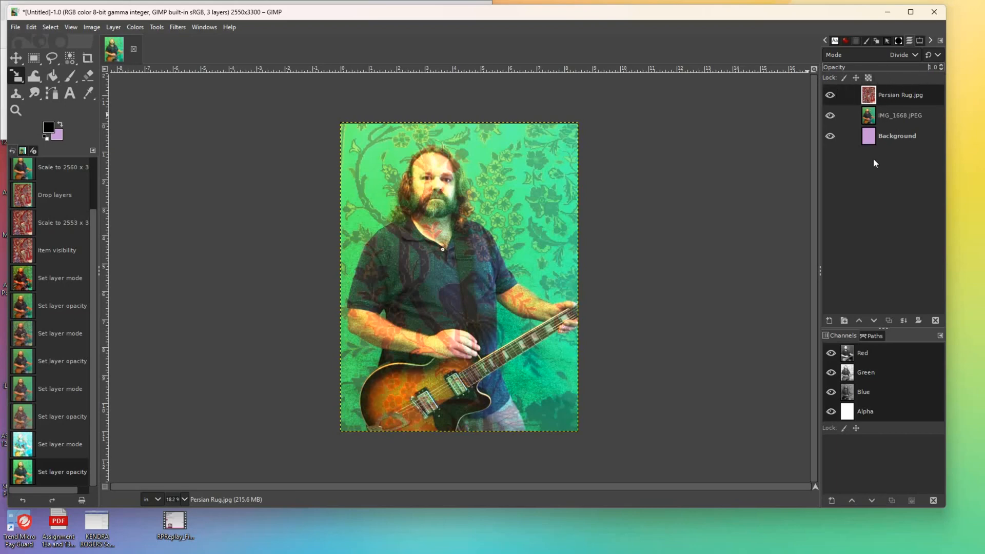
pyautogui.moveTo(913, 67); pyautogui.dragTo(955, 69)
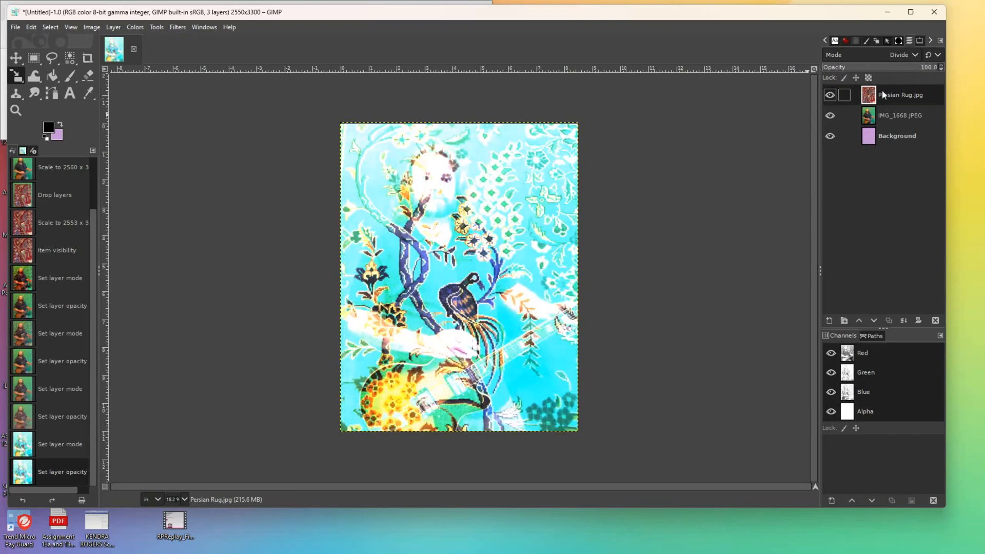
# Return the rug to Normal, move the guitarist photo above it in Pin light, rug opacity about 48.7.
pyautogui.click(915, 54)
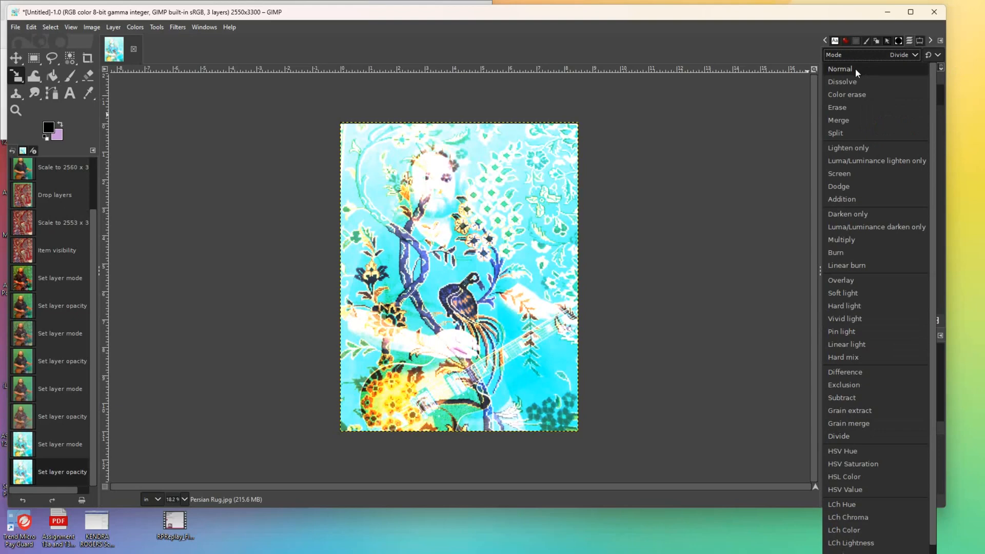
pyautogui.click(854, 69)
pyautogui.moveTo(891, 116); pyautogui.dragTo(895, 93)
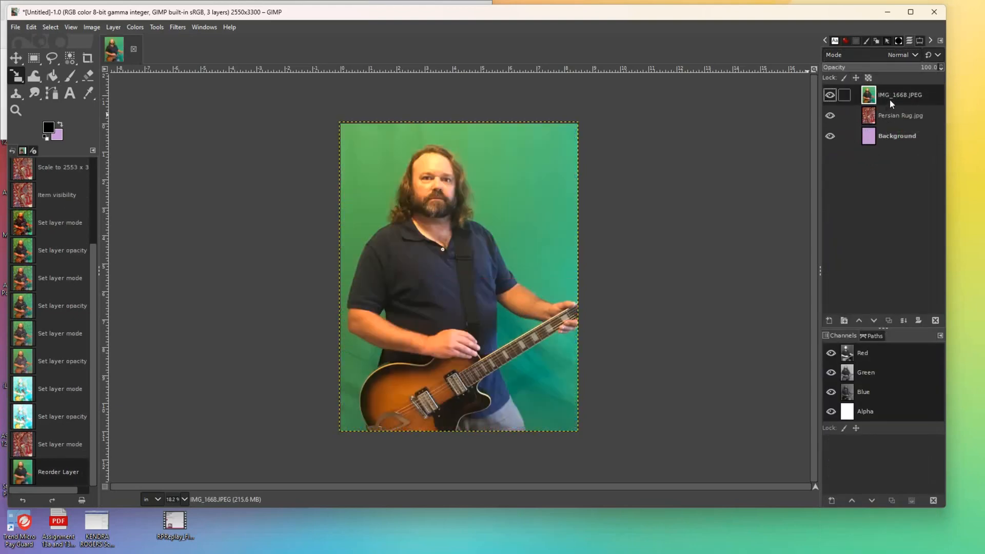
pyautogui.click(911, 54)
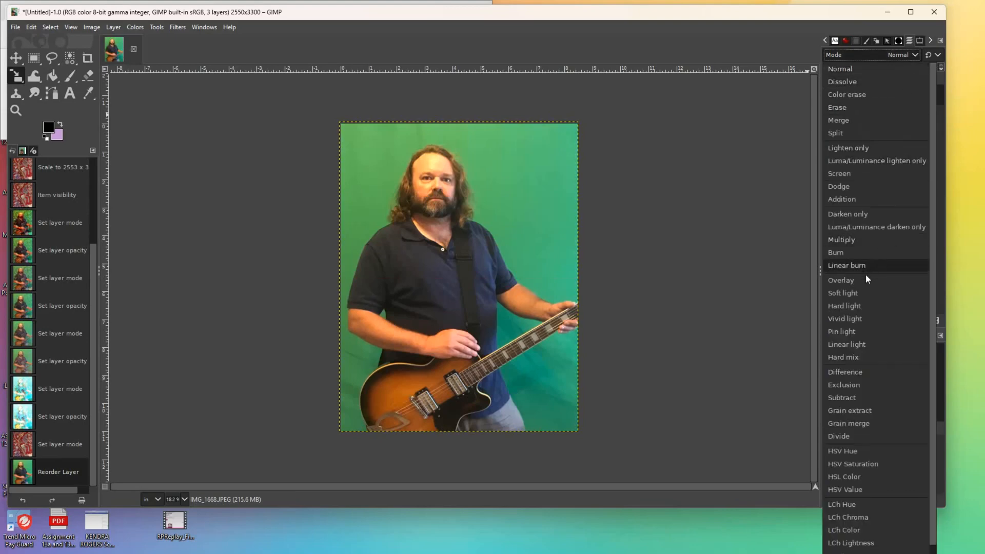
pyautogui.click(848, 329)
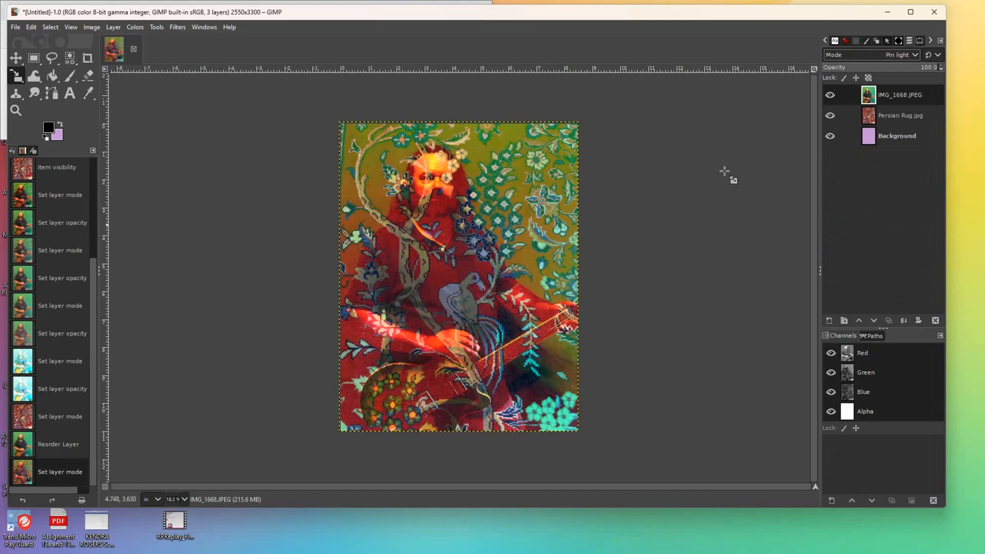
pyautogui.click(890, 115)
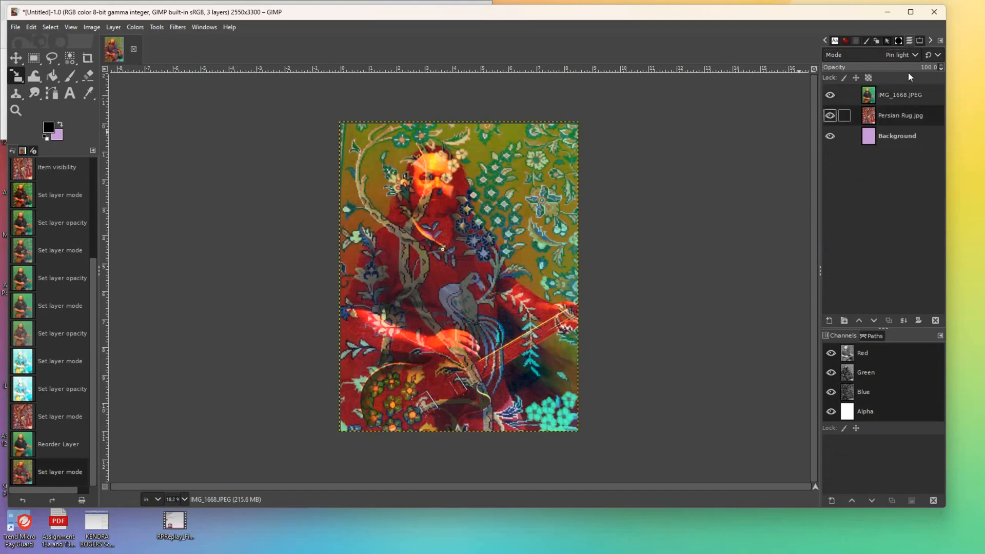
pyautogui.moveTo(916, 73); pyautogui.dragTo(839, 87)
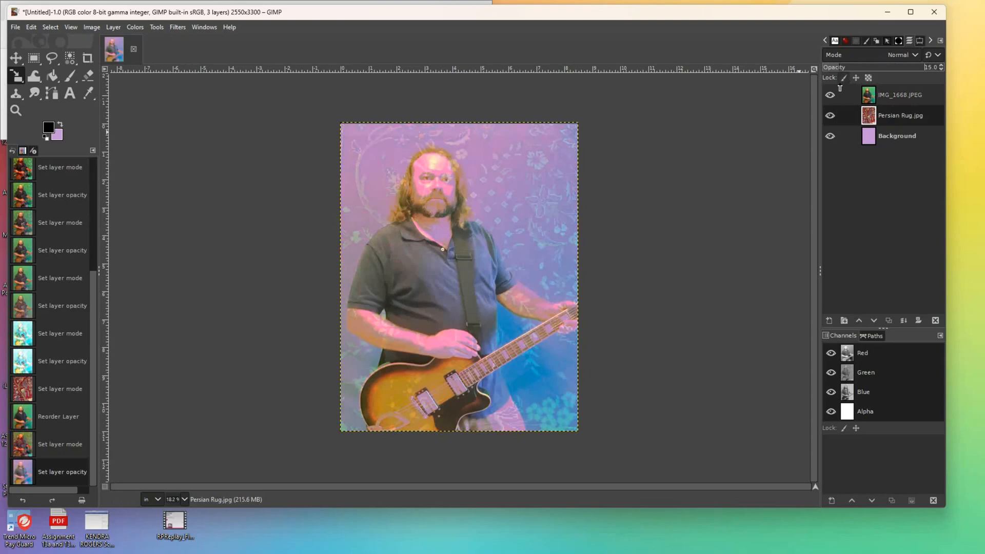
# Try Screen on the guitarist photo layer, then set it to Burn mode.
pyautogui.click(907, 94)
pyautogui.click(914, 55)
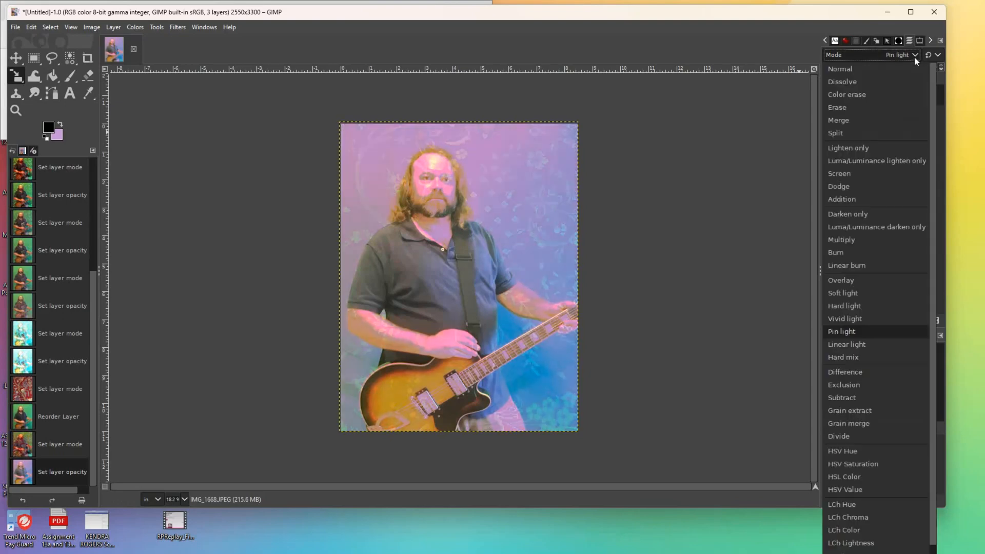
pyautogui.click(860, 171)
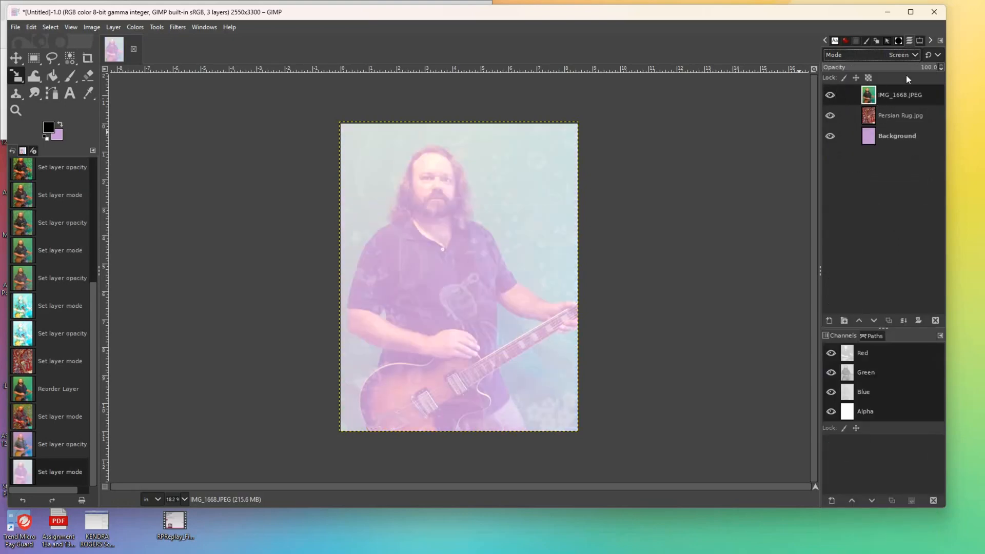
pyautogui.click(913, 55)
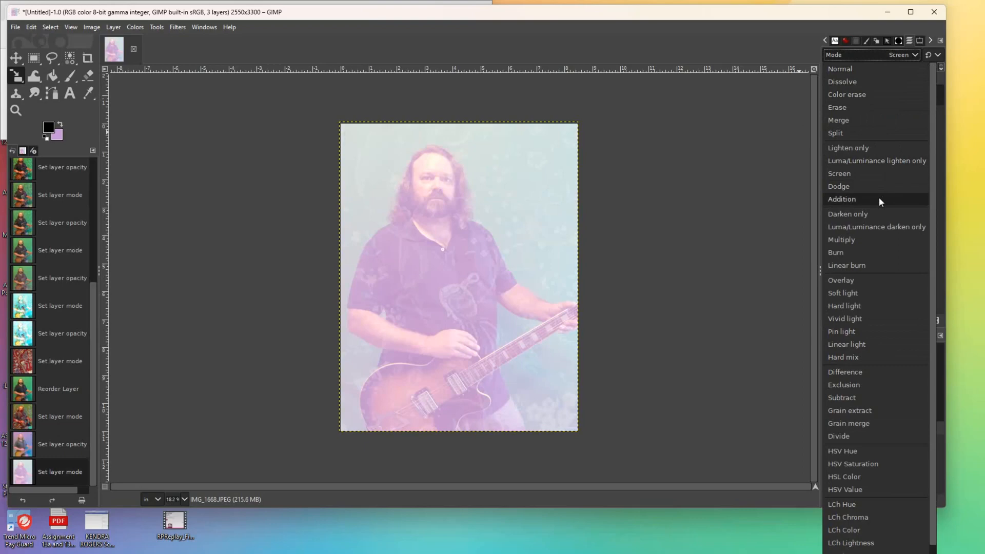
pyautogui.click(848, 251)
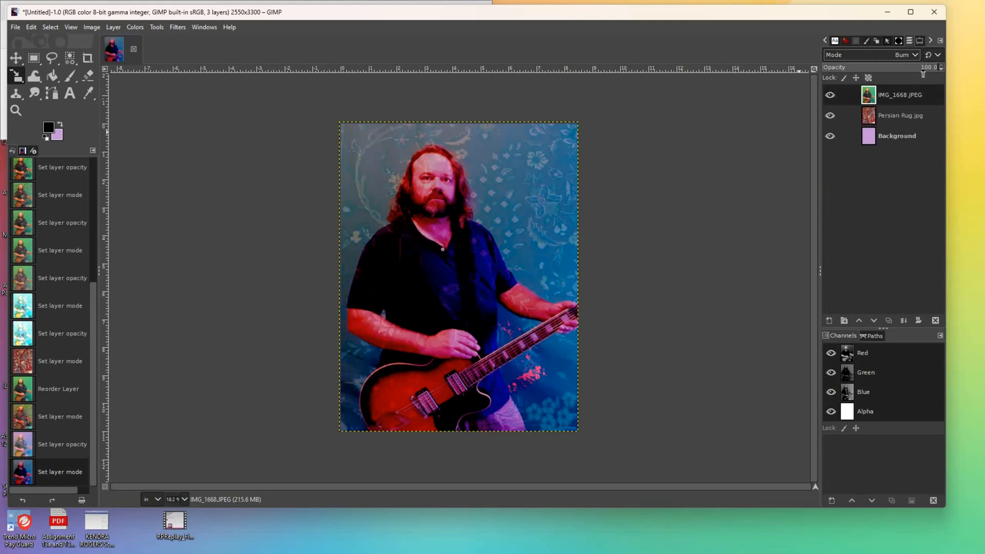
# Fade the Persian Rug.jpg layer to 19.5% opacity, then reselect the IMG_1668.JPEG layer.
pyautogui.click(902, 119)
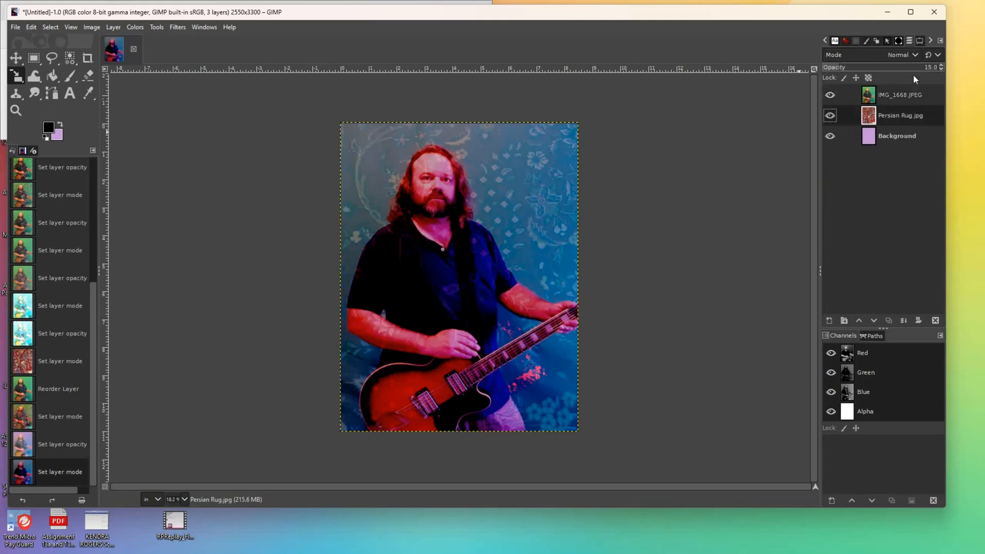
pyautogui.moveTo(863, 73); pyautogui.dragTo(827, 76)
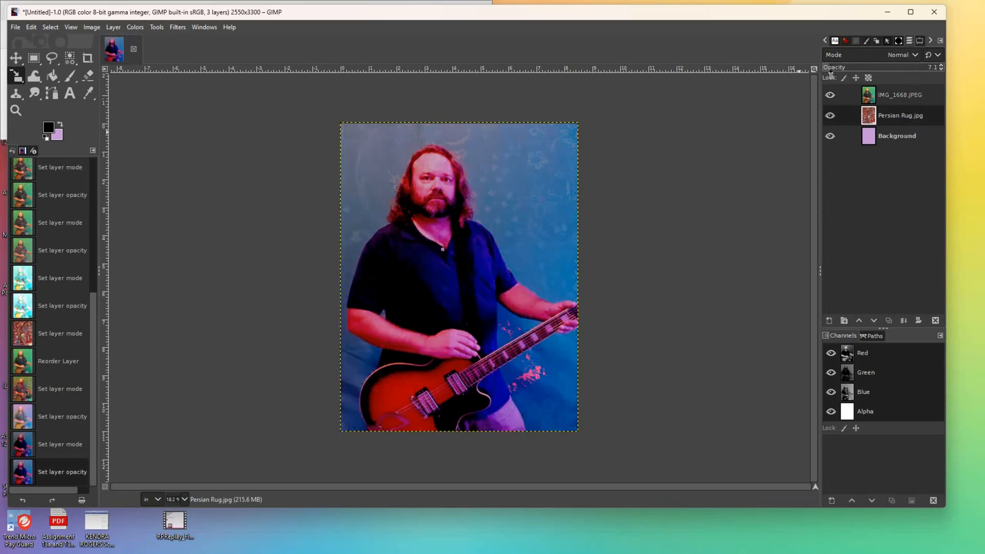
pyautogui.moveTo(832, 75); pyautogui.dragTo(834, 75)
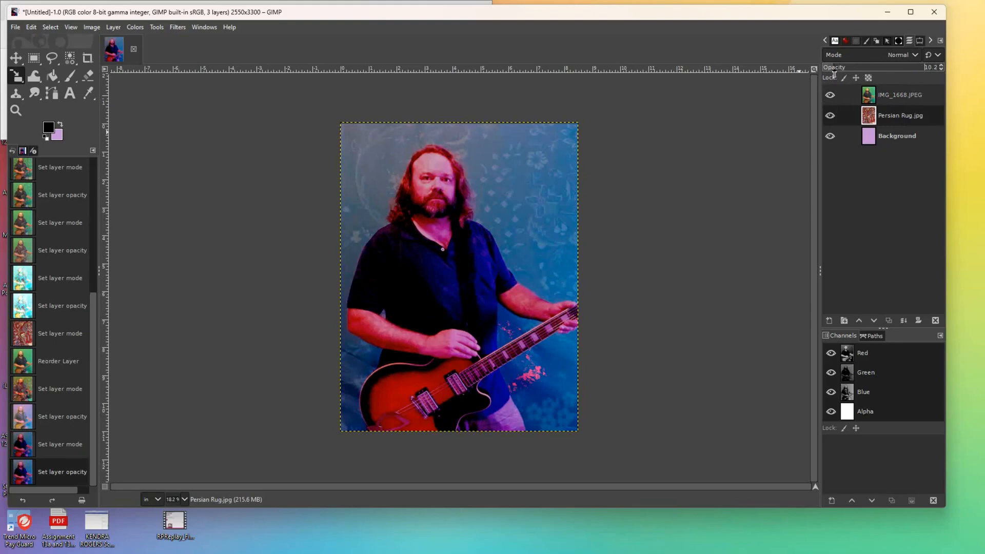
pyautogui.click(843, 70)
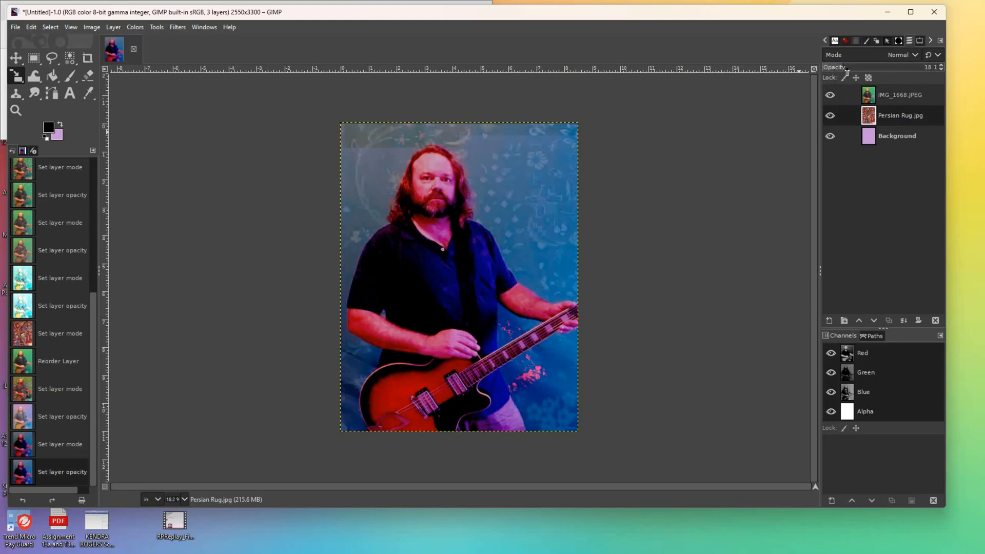
pyautogui.click(844, 71)
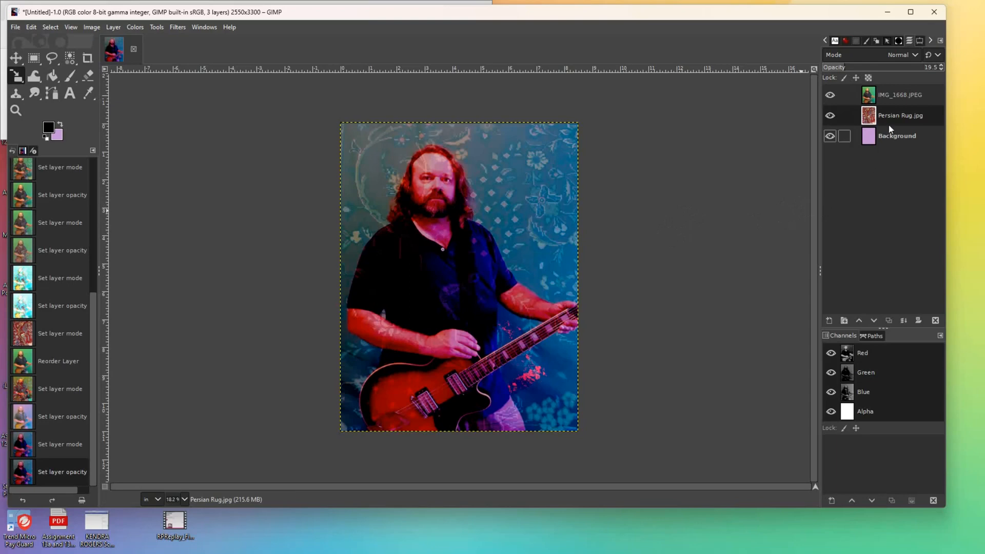
pyautogui.click(903, 97)
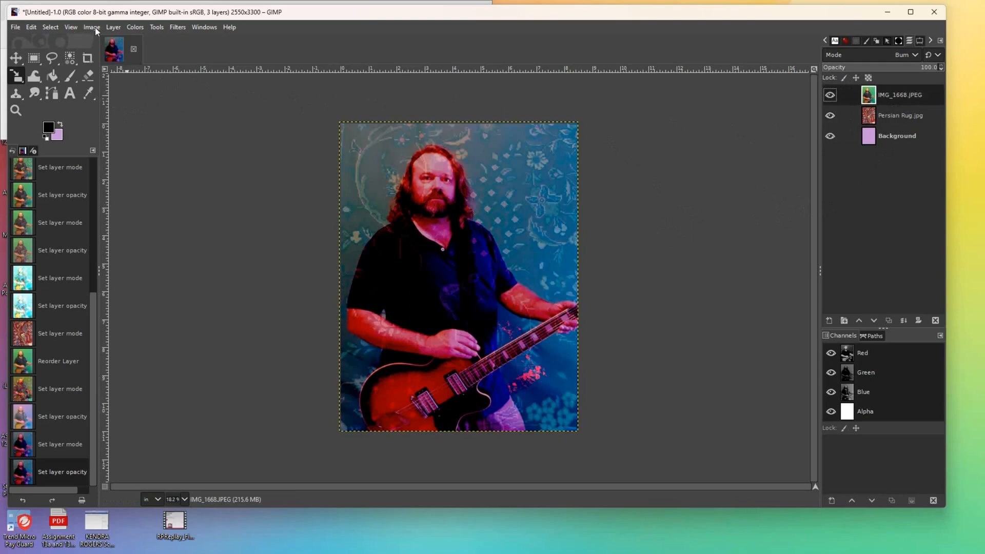
# Duplicate the IMG_1668.JPEG layer and move the copy down just above Background.
pyautogui.click(114, 29)
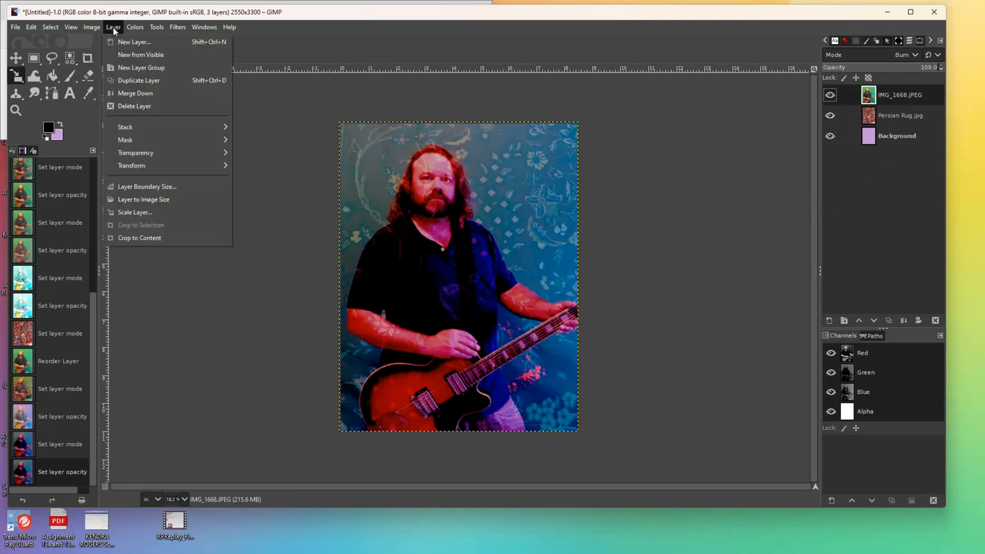
pyautogui.click(114, 29)
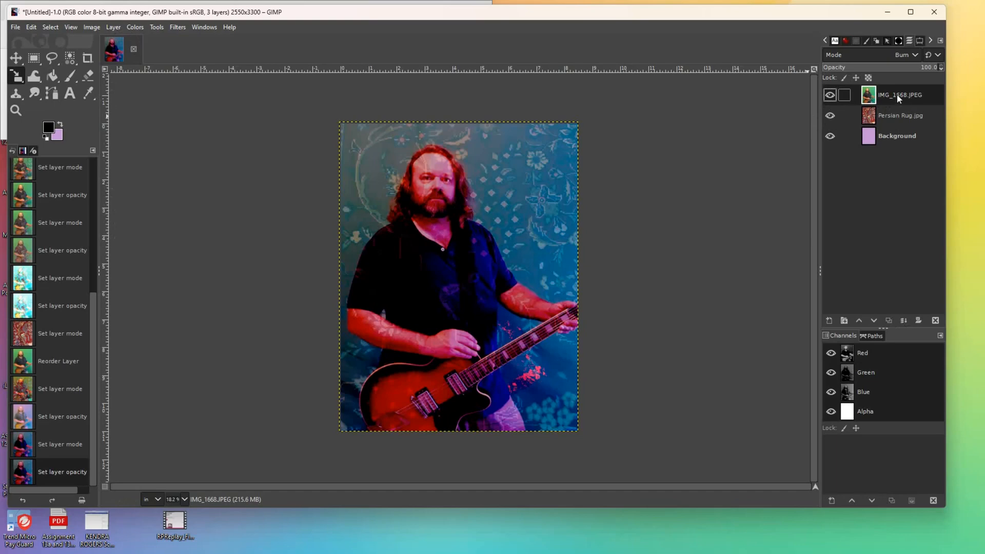
pyautogui.click(889, 323)
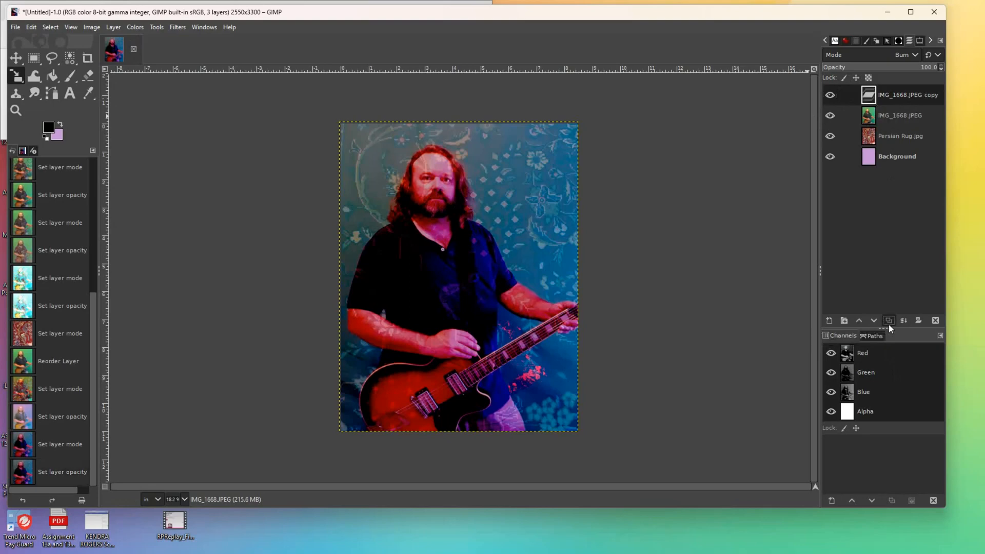
pyautogui.moveTo(897, 90); pyautogui.dragTo(891, 173)
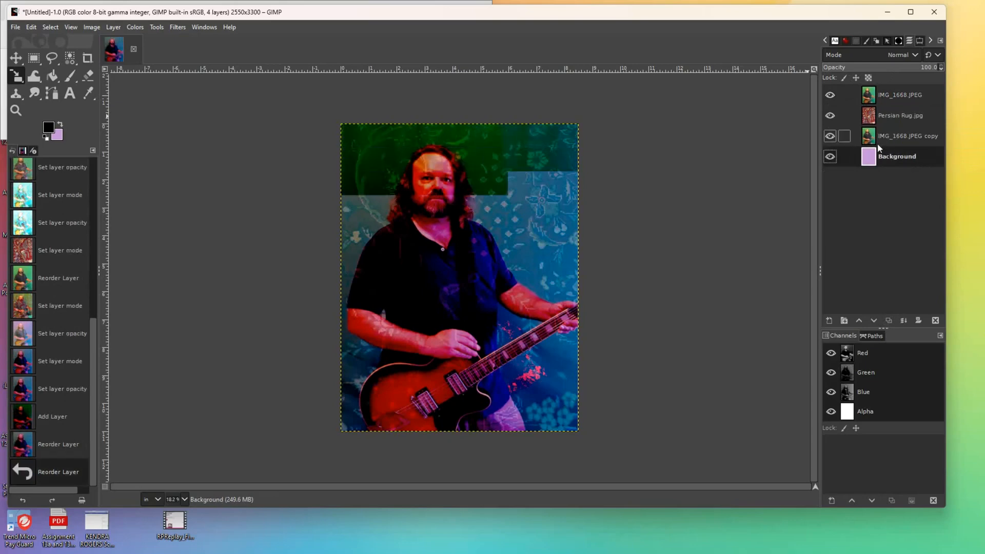
# Set the photo copy's mode to Normal, then hide it while keeping Background visible.
pyautogui.click(830, 138)
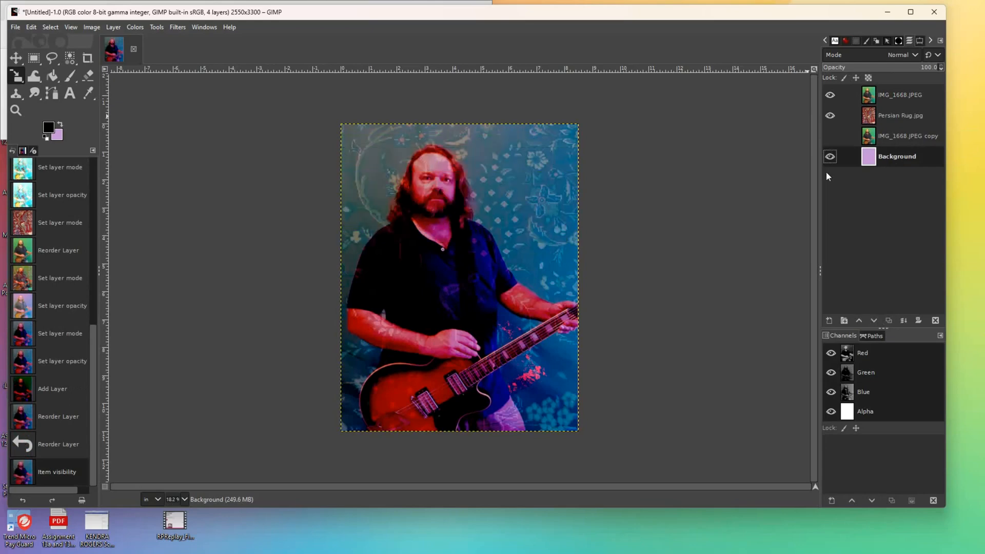
pyautogui.click(830, 156)
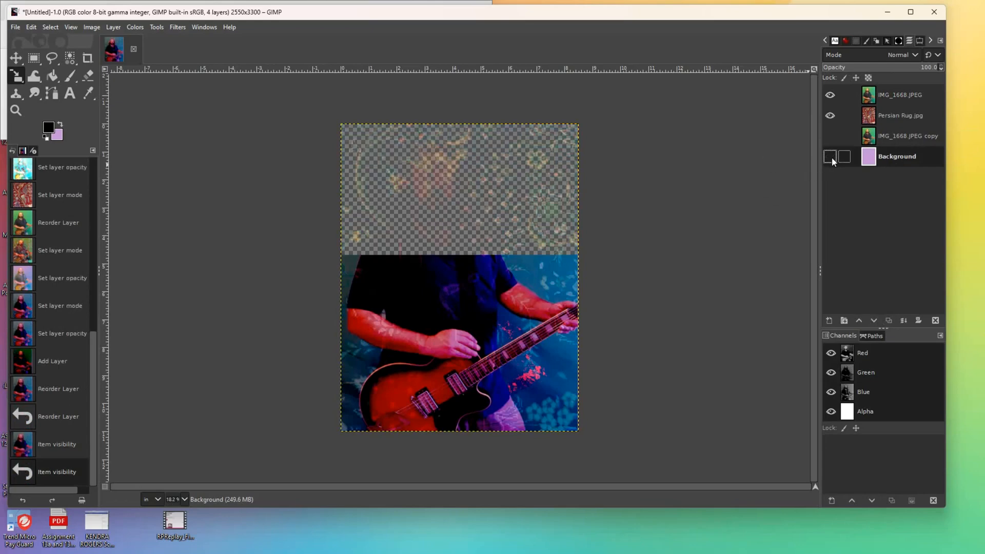
pyautogui.click(900, 135)
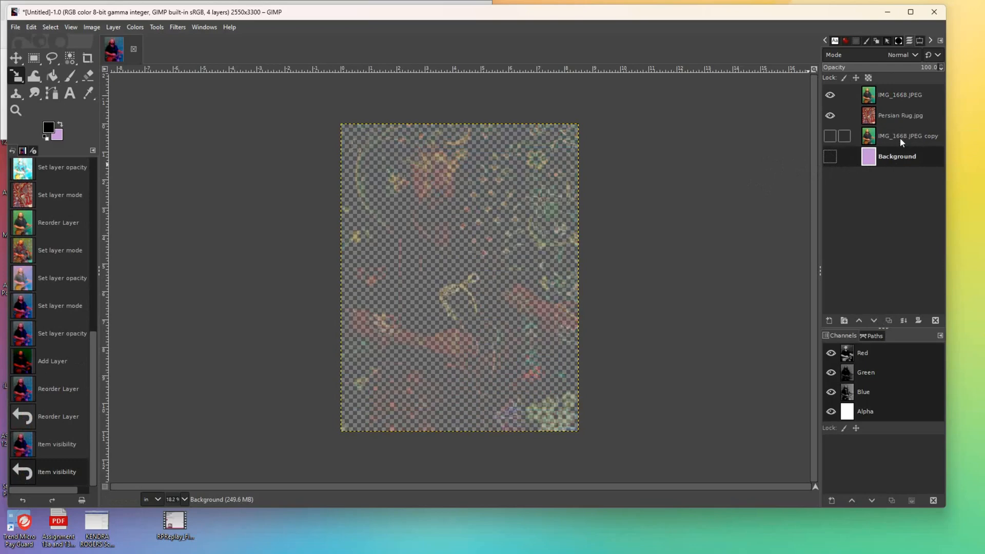
pyautogui.click(829, 137)
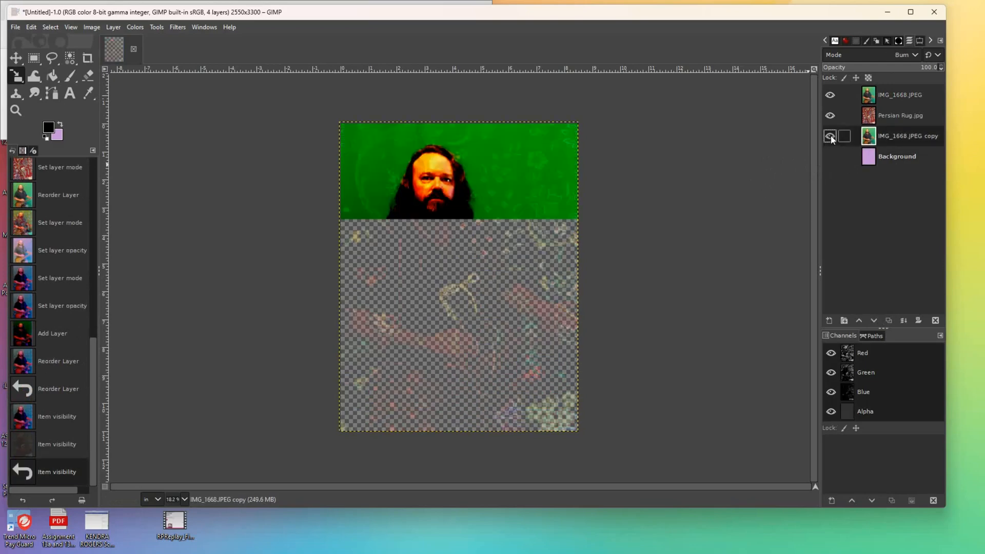
pyautogui.click(909, 53)
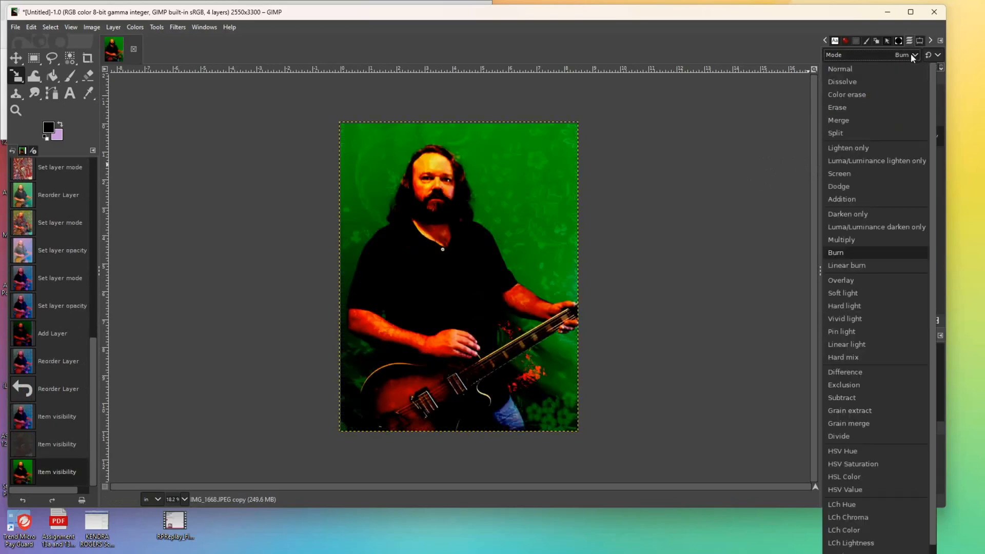
pyautogui.click(884, 70)
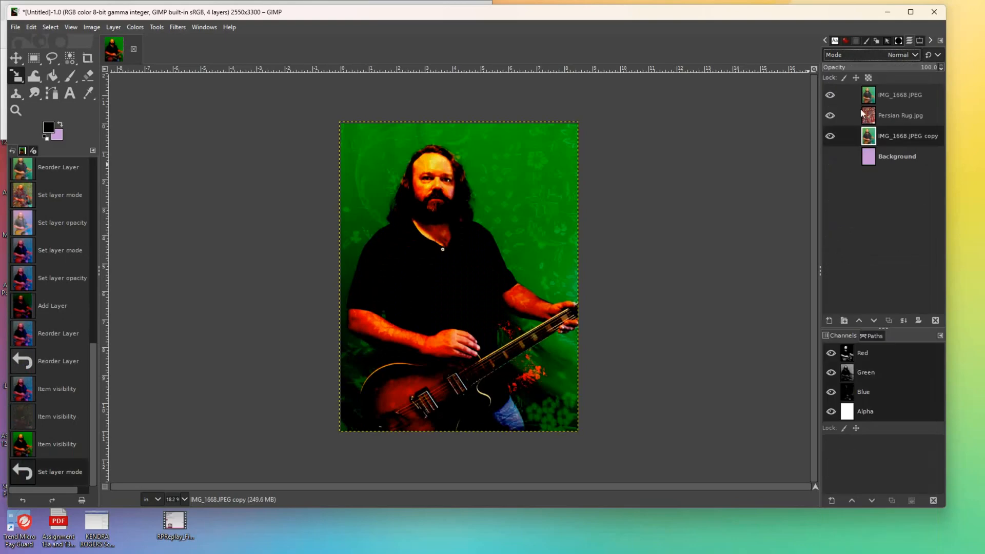
pyautogui.click(829, 136)
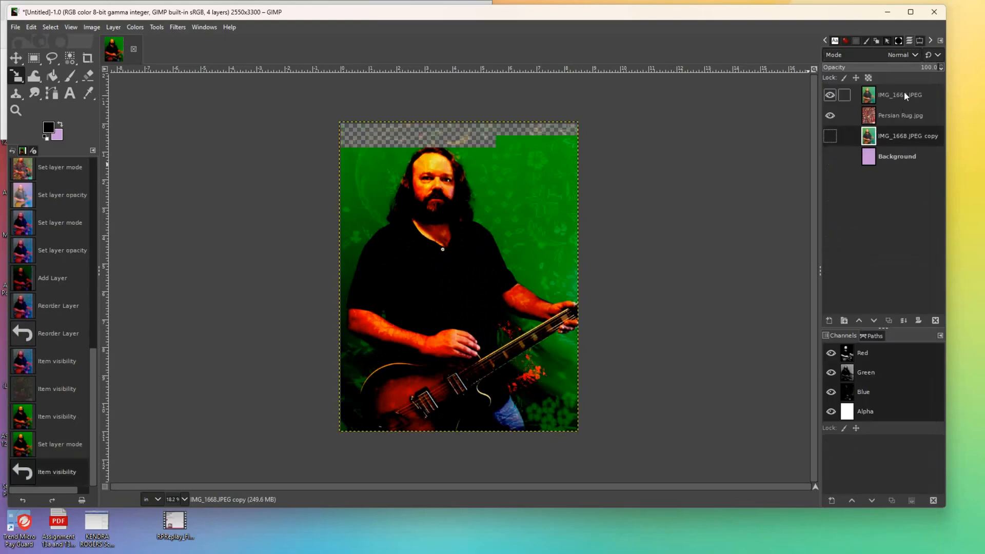
pyautogui.click(903, 93)
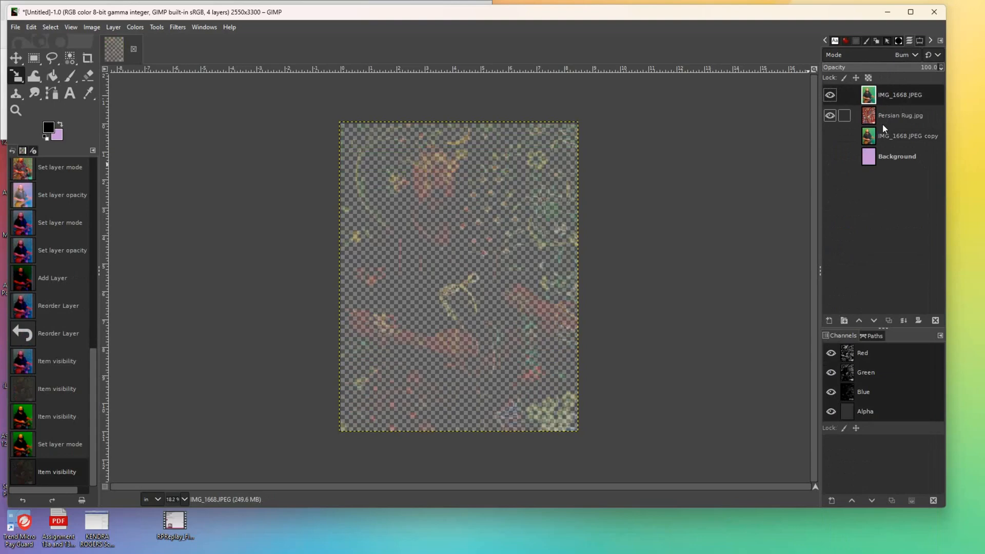
pyautogui.click(834, 156)
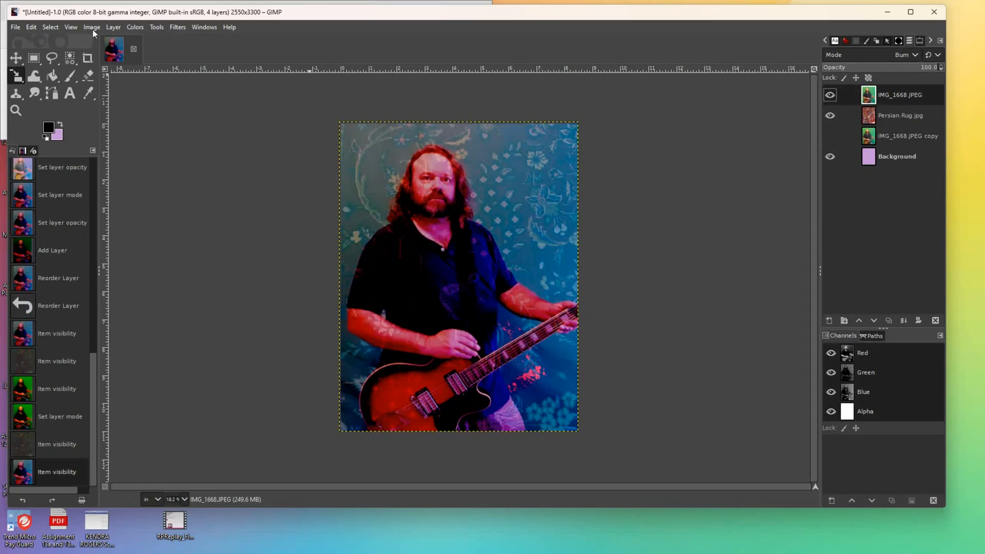
pyautogui.click(112, 27)
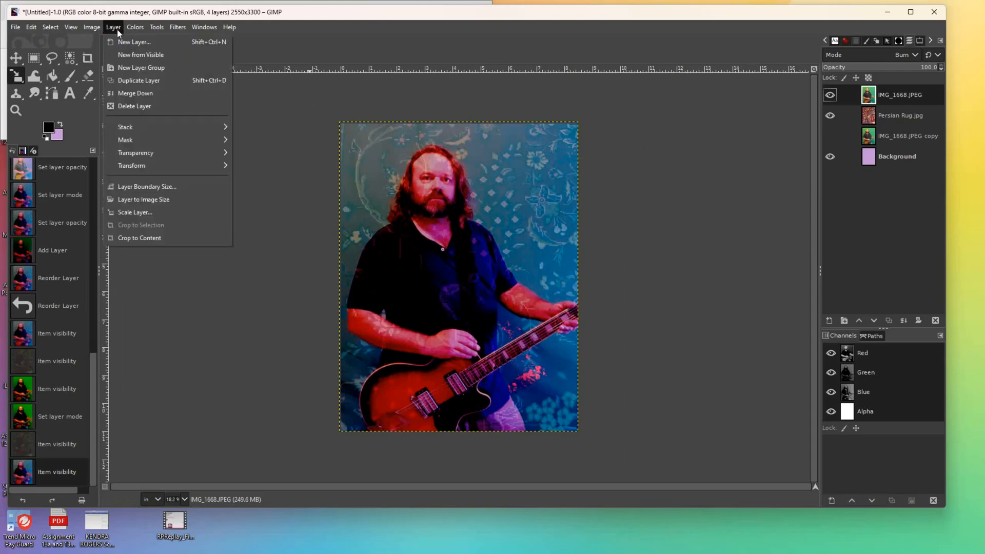
# Create a Visible layer from the composite and check it by toggling layer visibility.
pyautogui.click(135, 57)
pyautogui.click(830, 116)
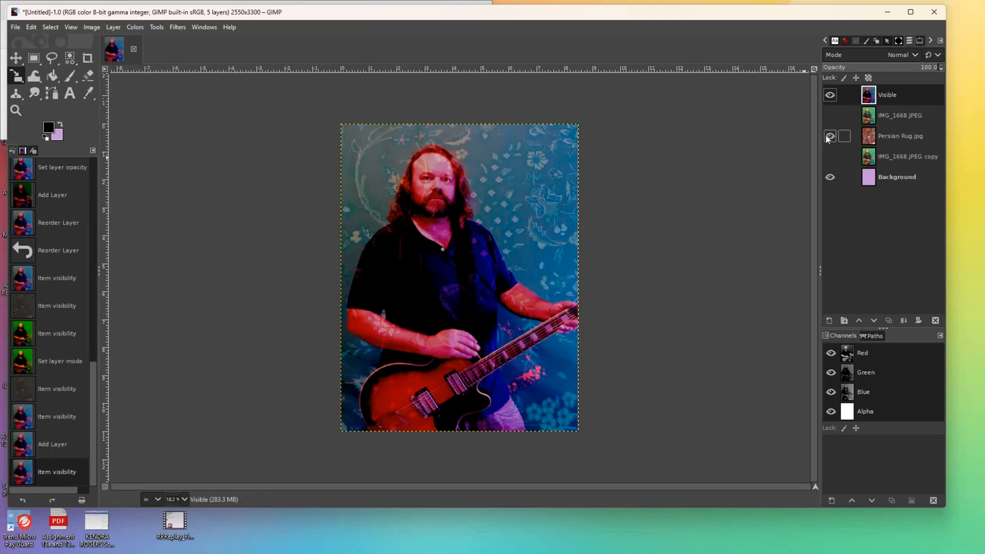
pyautogui.click(830, 136)
pyautogui.click(829, 177)
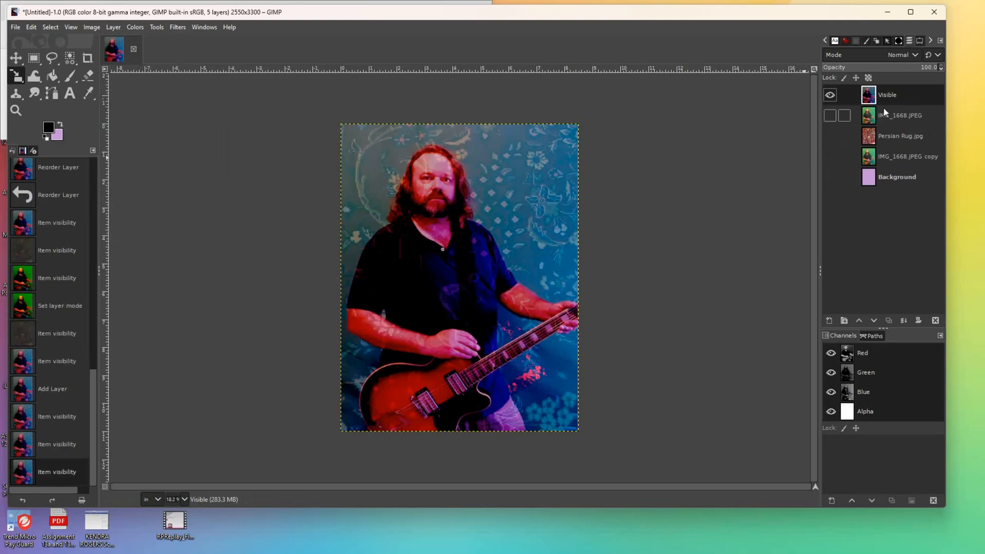
pyautogui.click(830, 100)
pyautogui.click(830, 100)
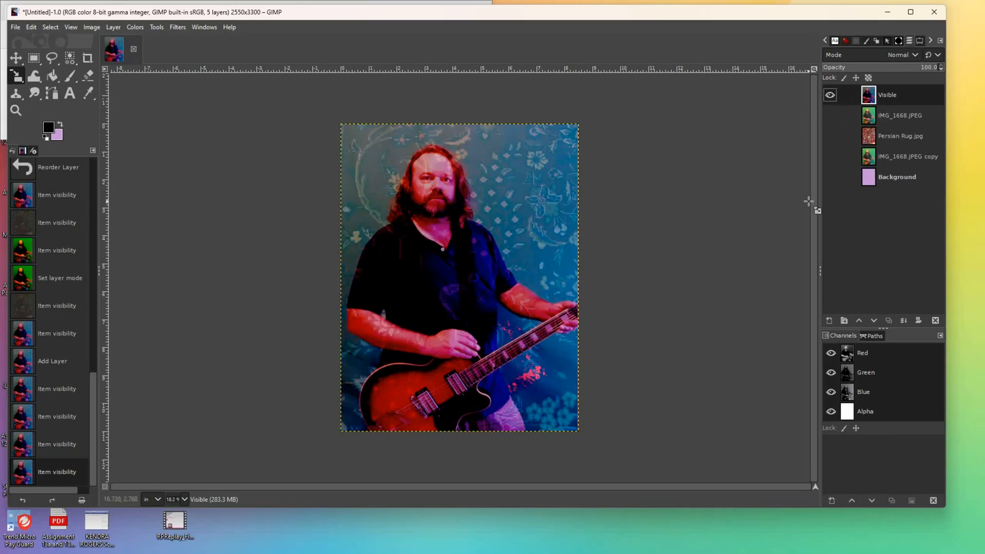
pyautogui.click(829, 179)
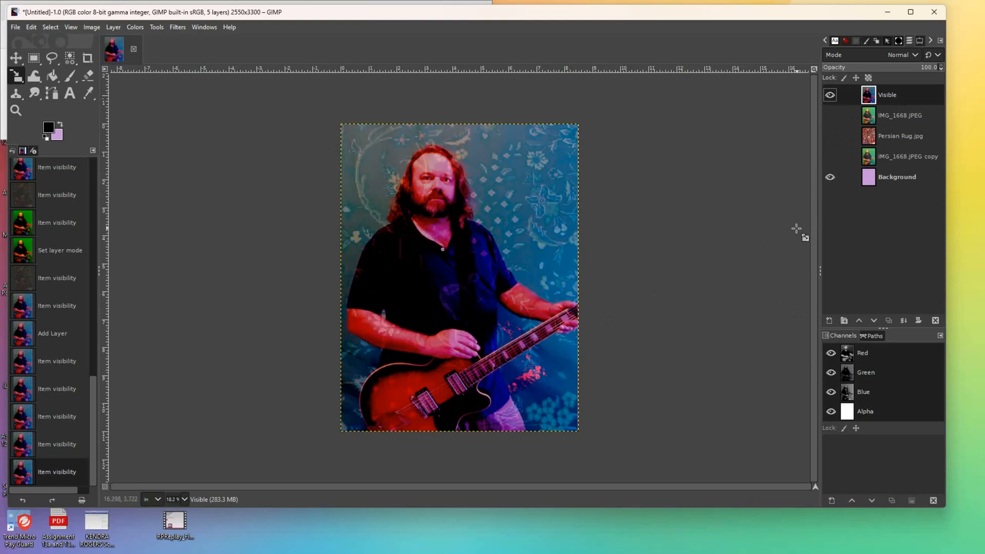
# Move the IMG_1668.JPEG copy layer to the top of the stack.
pyautogui.click(892, 117)
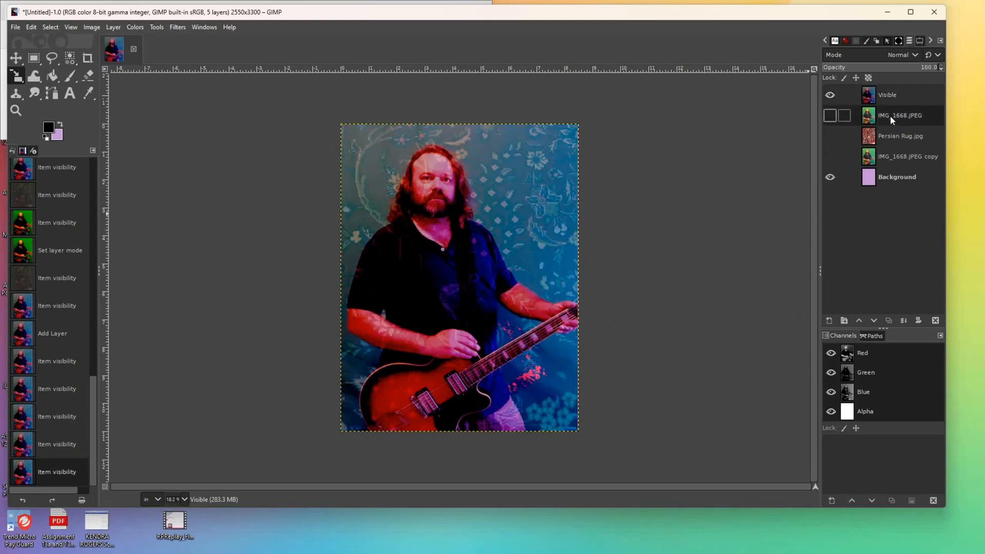
pyautogui.click(885, 156)
pyautogui.moveTo(887, 155); pyautogui.dragTo(884, 92)
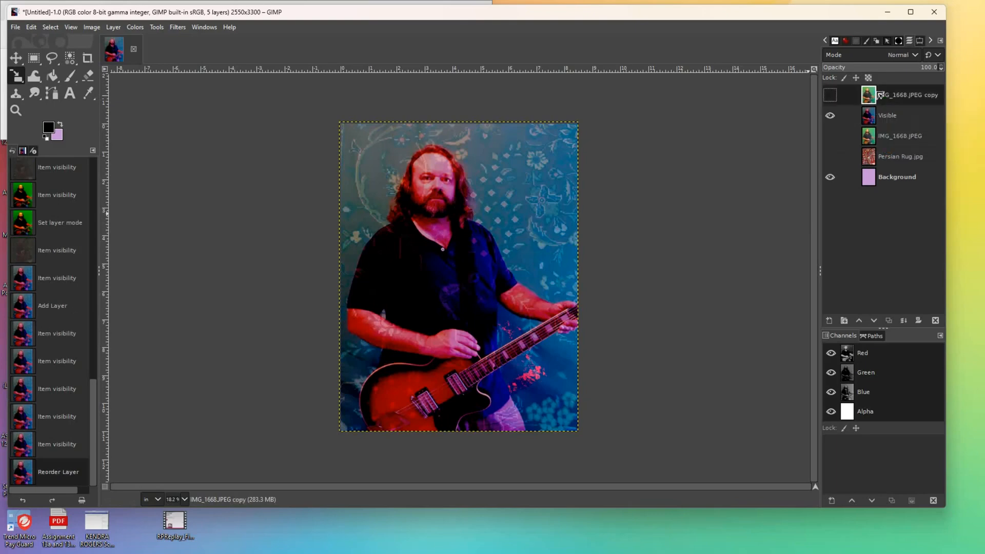
# Show the photo copy and change its blend mode from Addition to Exclusion.
pyautogui.click(830, 96)
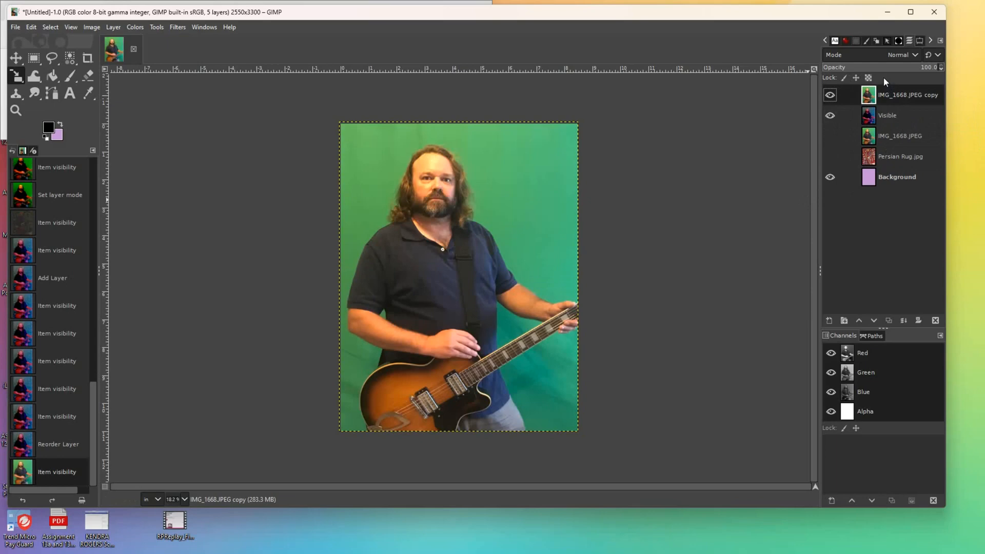
pyautogui.click(911, 55)
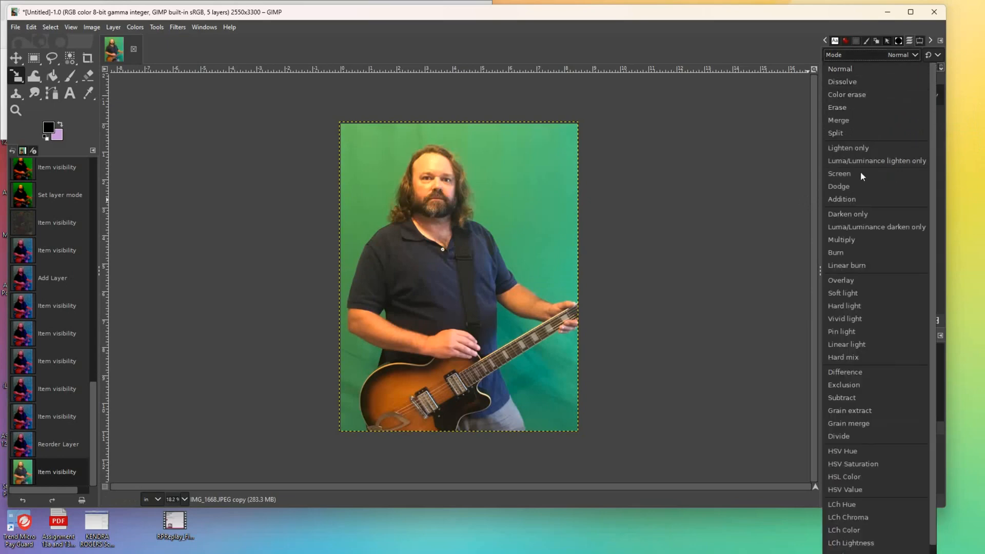
pyautogui.click(853, 196)
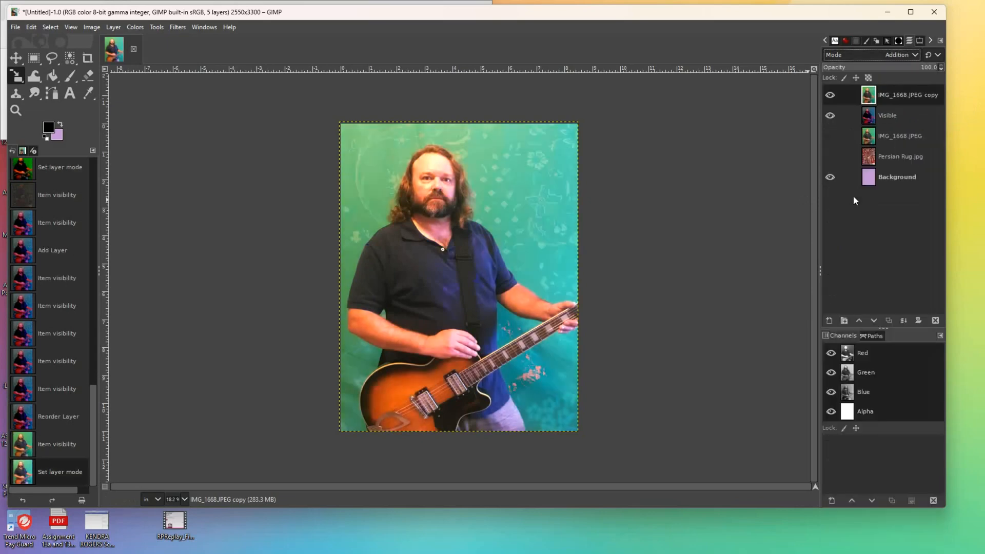
pyautogui.click(907, 54)
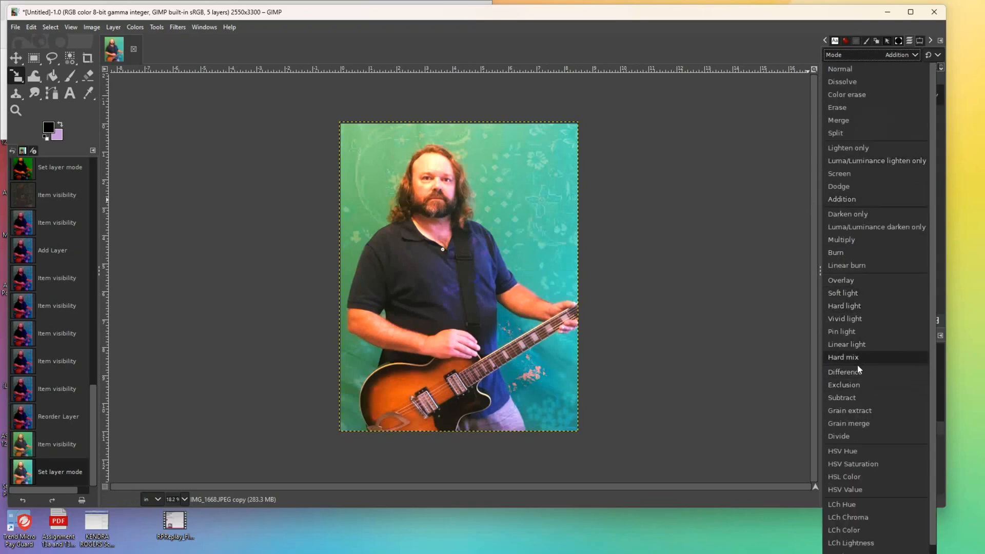
pyautogui.click(850, 388)
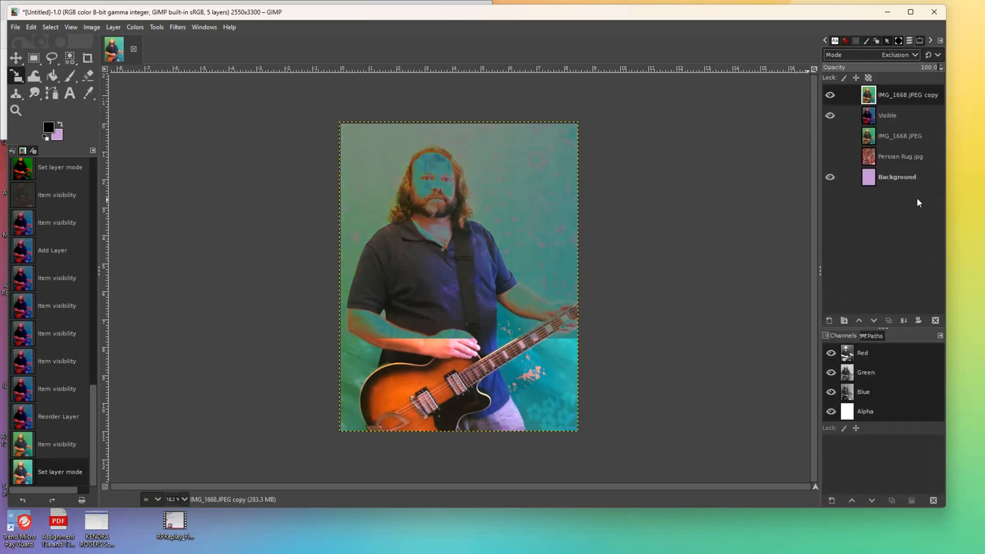
# Lower the copy's opacity gradually to about 4.4, comparing it hidden and shown.
pyautogui.moveTo(917, 71); pyautogui.dragTo(864, 70)
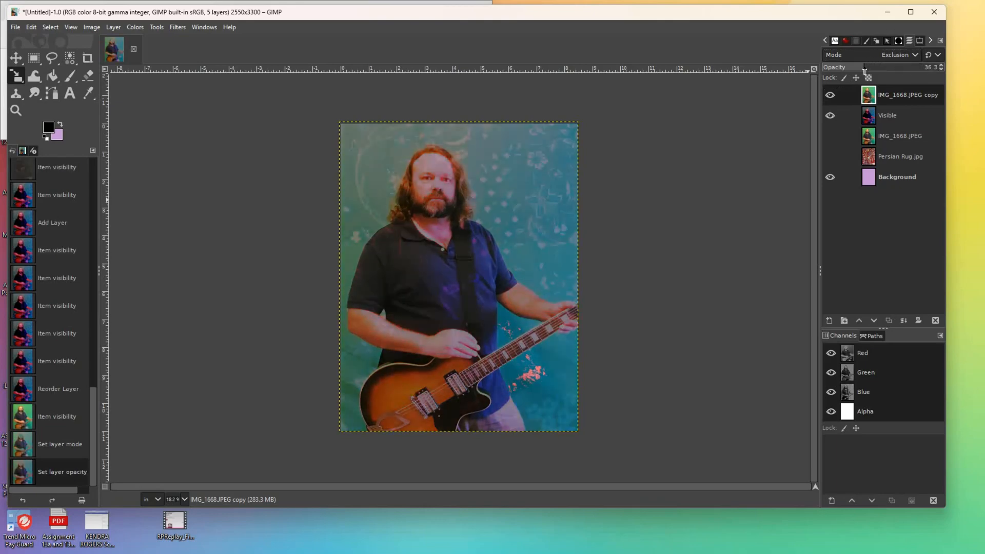
pyautogui.click(856, 72)
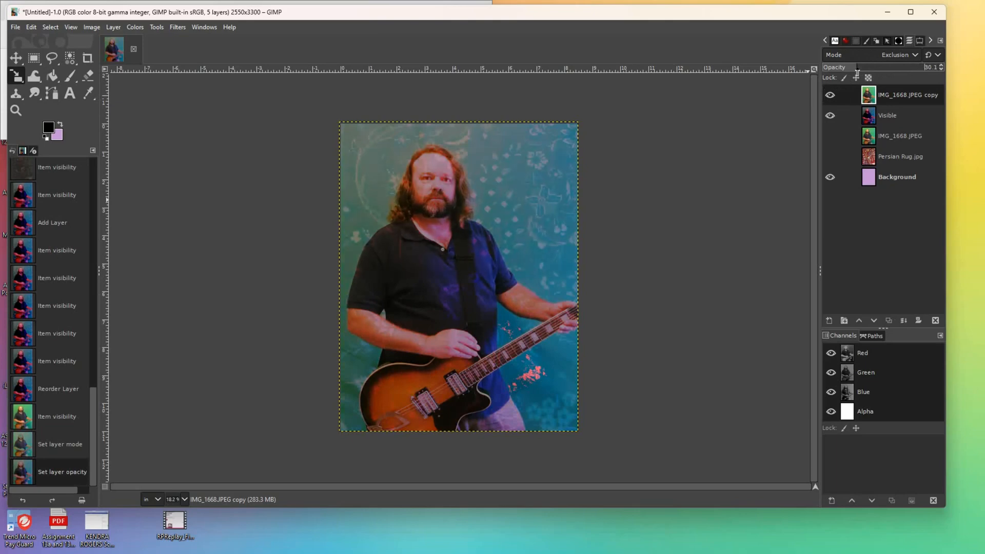
pyautogui.moveTo(859, 73); pyautogui.dragTo(845, 76)
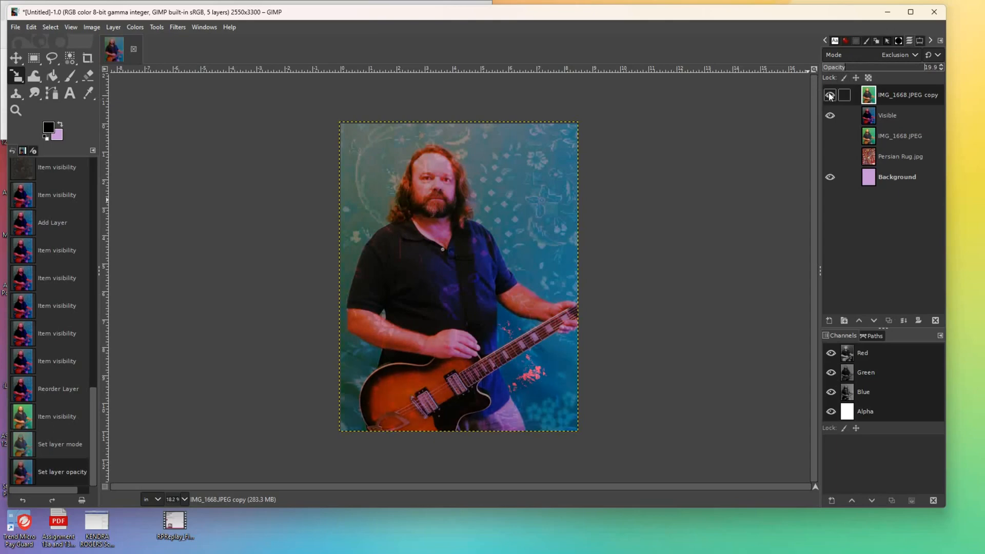
pyautogui.click(829, 95)
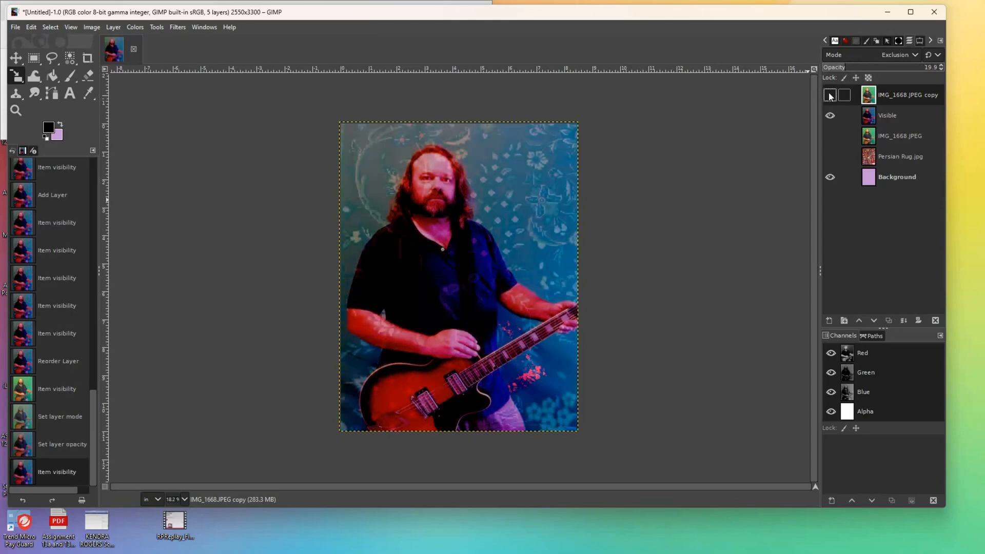
pyautogui.click(829, 96)
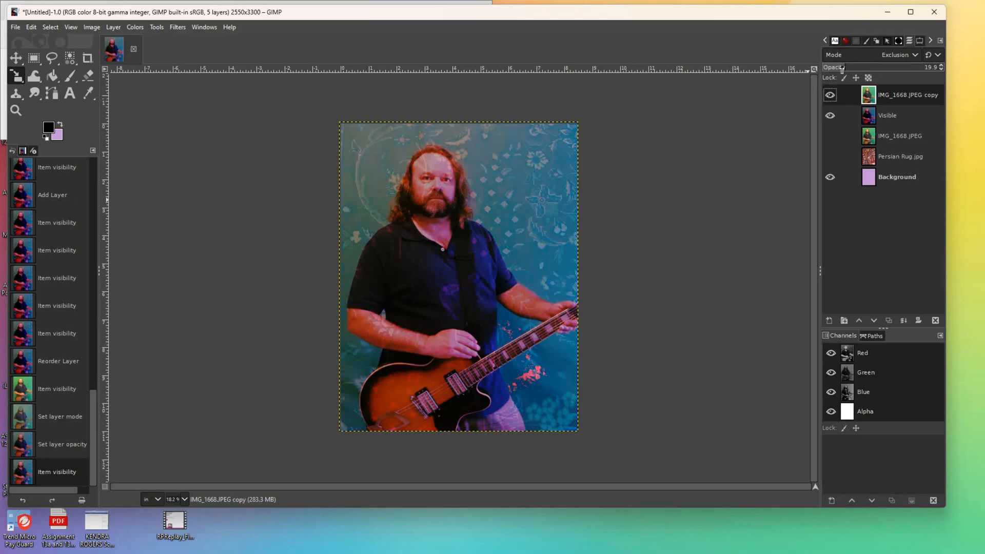
pyautogui.click(836, 68)
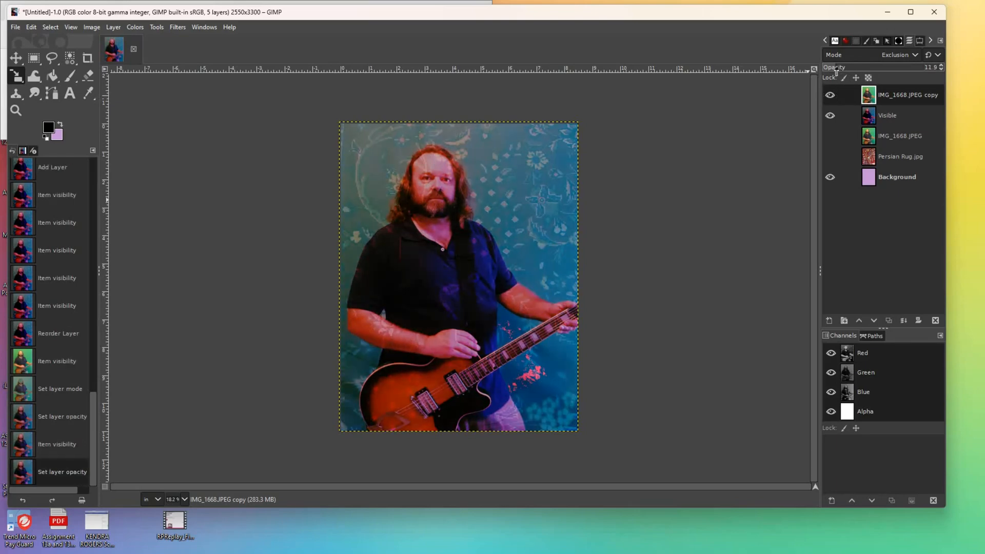
pyautogui.click(829, 95)
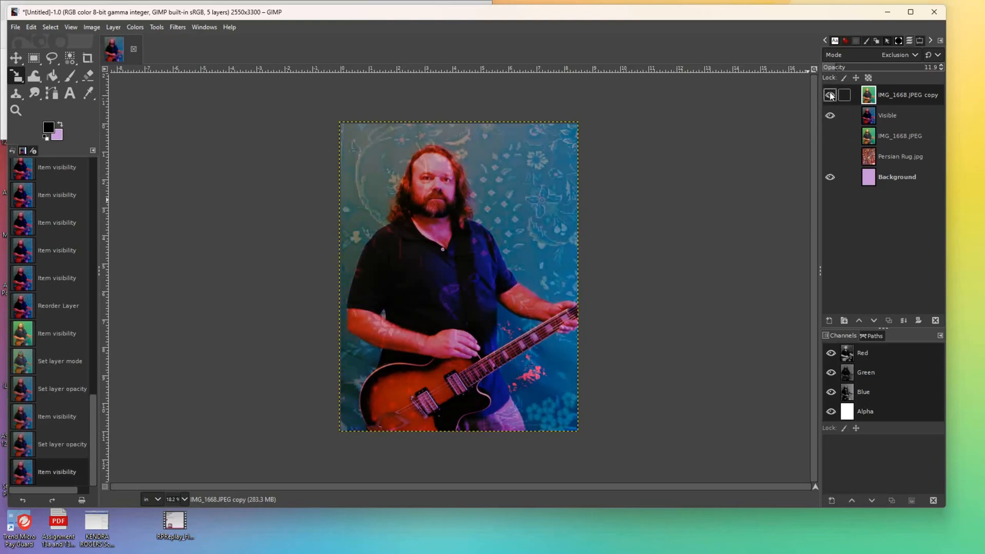
pyautogui.click(830, 95)
pyautogui.click(831, 69)
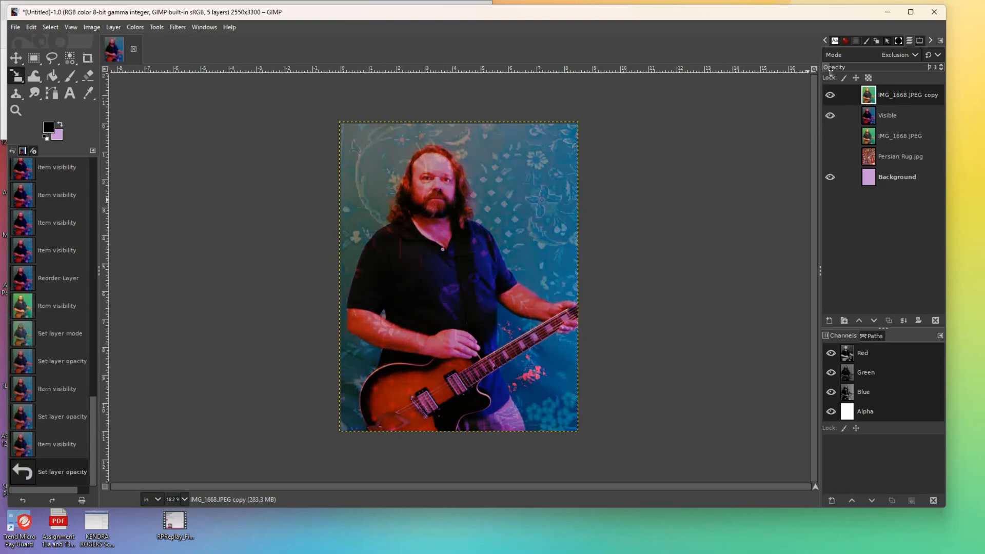
pyautogui.moveTo(830, 72); pyautogui.dragTo(827, 74)
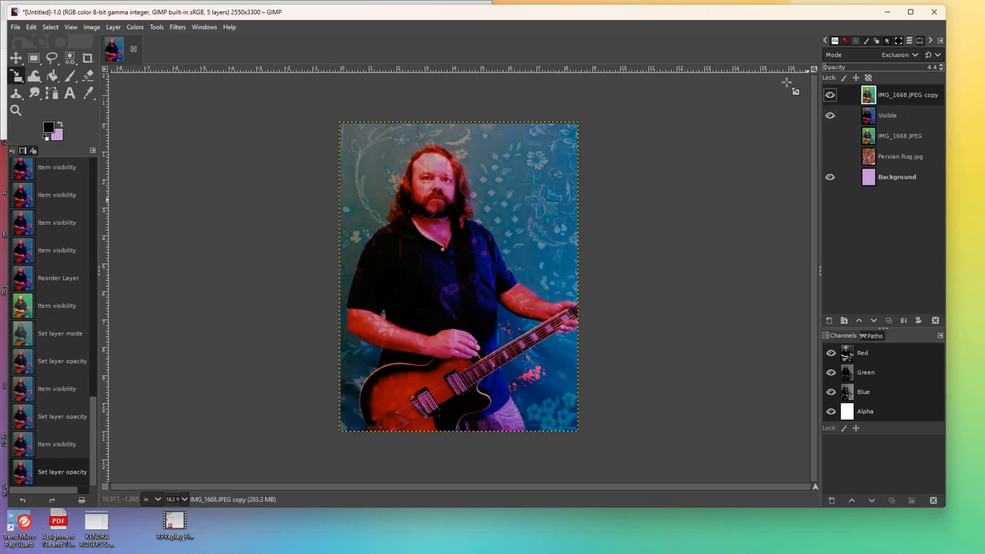
pyautogui.click(116, 26)
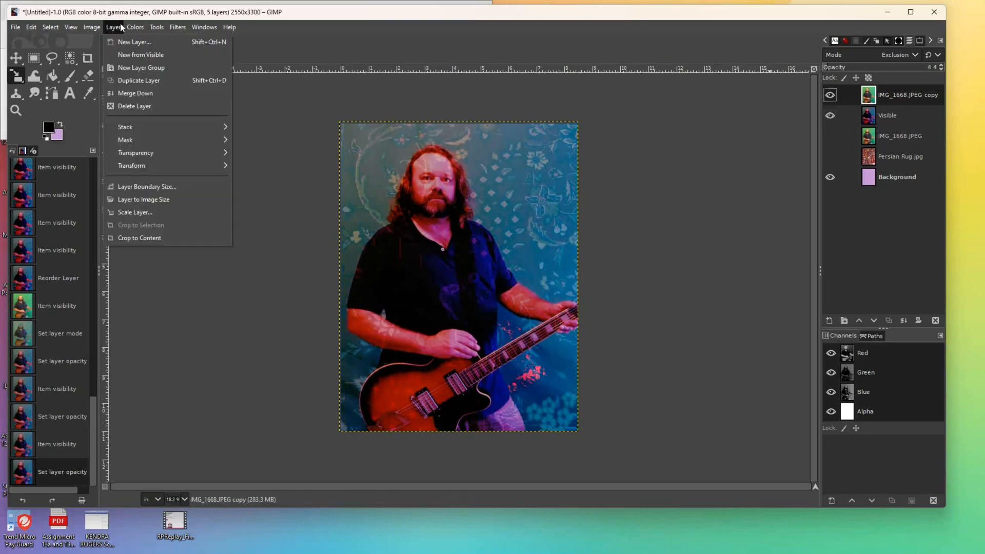
# Create a Visible #1 layer from the visible image, keeping the photo copy hidden.
pyautogui.click(127, 55)
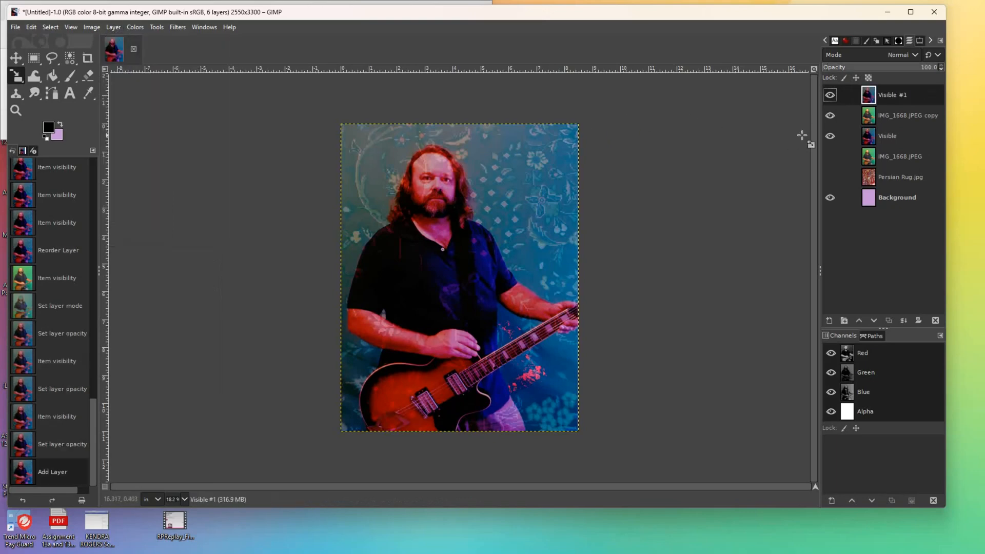
pyautogui.click(830, 116)
pyautogui.click(831, 116)
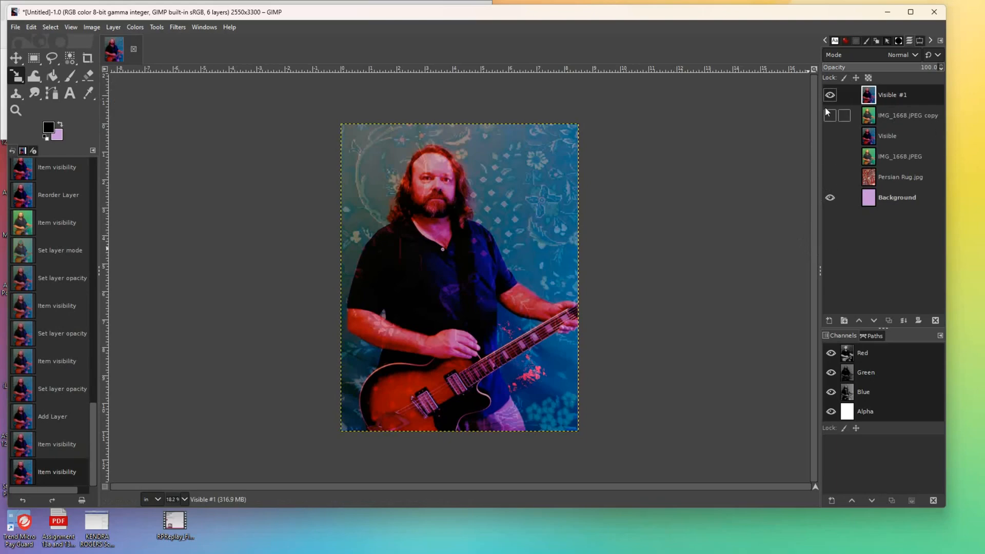
# In Hue-Saturation, shift the reds' hue toward orange at about 31.8.
pyautogui.click(137, 29)
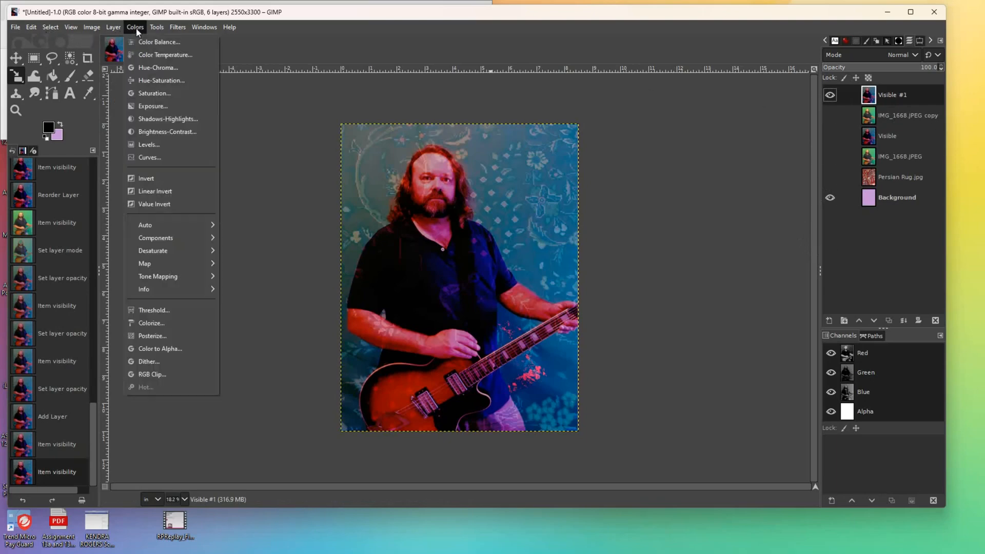
pyautogui.click(161, 80)
pyautogui.moveTo(867, 303)
pyautogui.mouseDown()
pyautogui.moveTo(850, 302)
pyautogui.moveTo(962, 287)
pyautogui.moveTo(869, 307)
pyautogui.mouseUp()
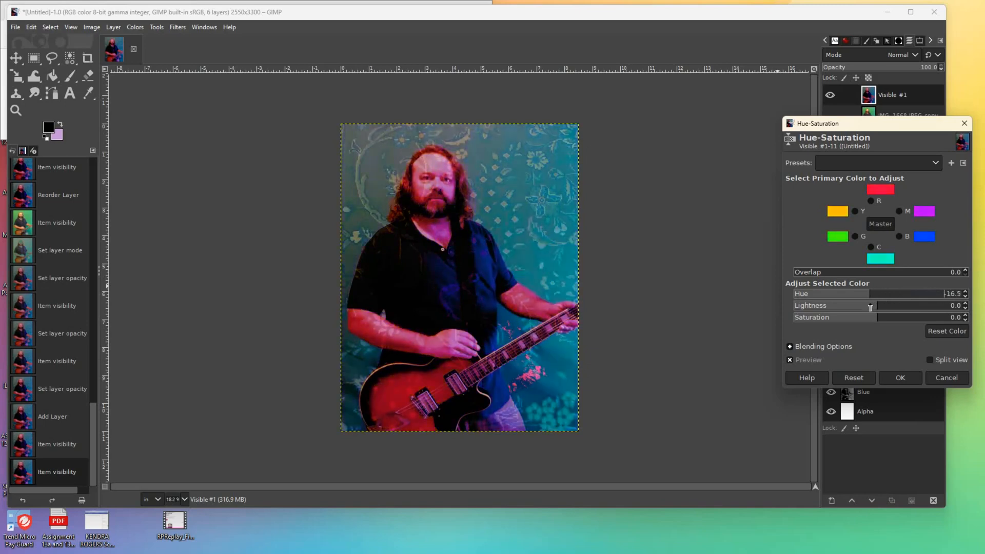
pyautogui.click(870, 202)
pyautogui.moveTo(872, 299); pyautogui.dragTo(916, 303)
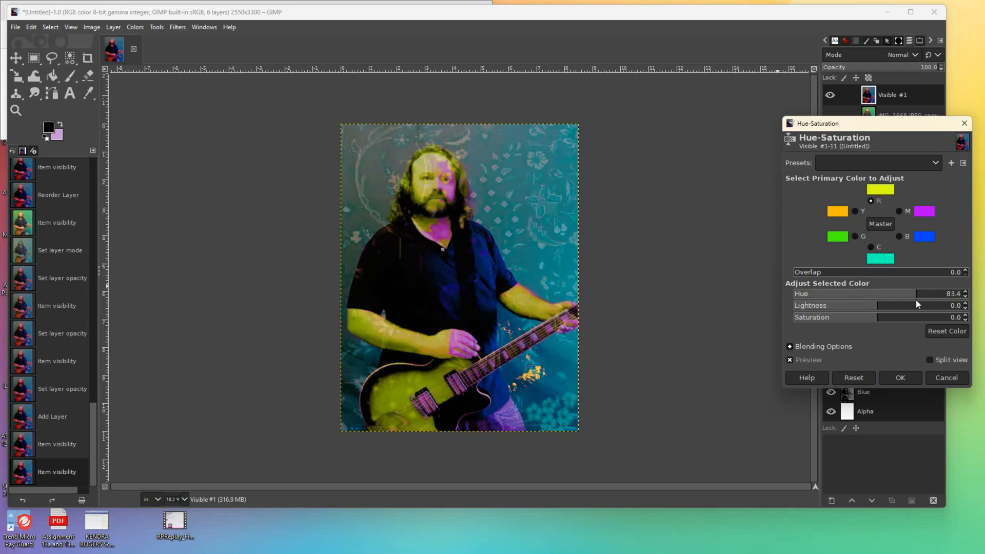
pyautogui.moveTo(915, 299); pyautogui.dragTo(893, 300)
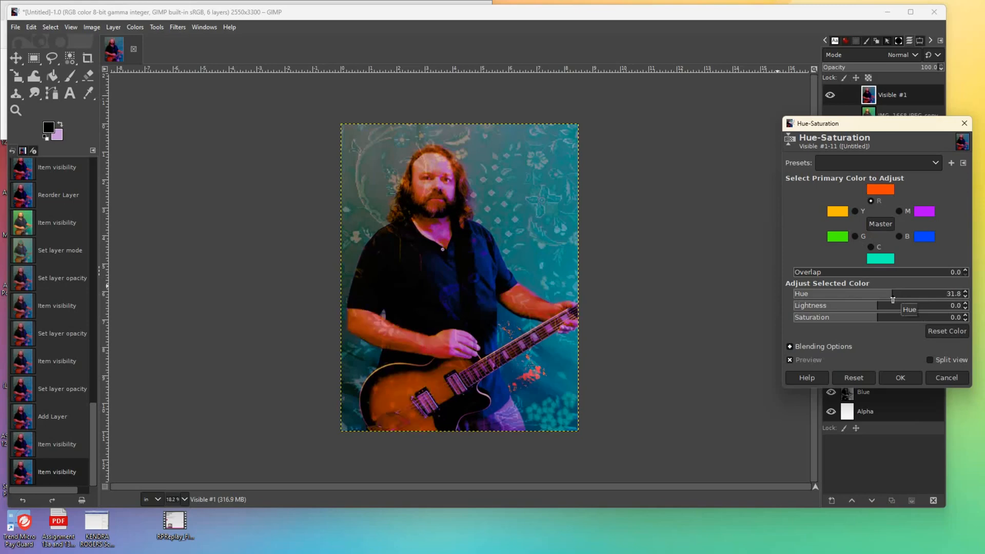
pyautogui.moveTo(890, 300); pyautogui.dragTo(858, 294)
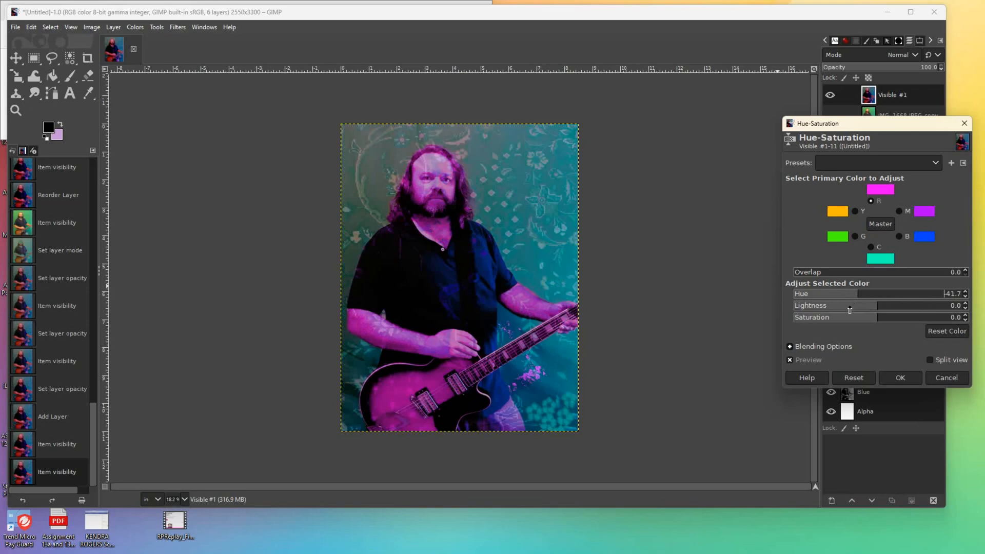
pyautogui.moveTo(857, 301); pyautogui.dragTo(888, 299)
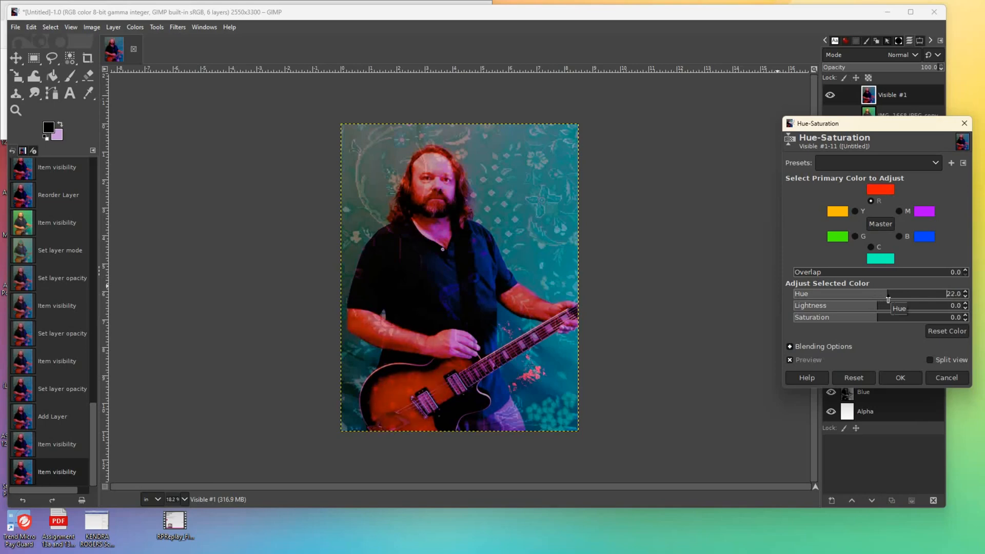
pyautogui.moveTo(887, 297)
pyautogui.mouseDown()
pyautogui.moveTo(858, 304)
pyautogui.moveTo(893, 303)
pyautogui.mouseUp()
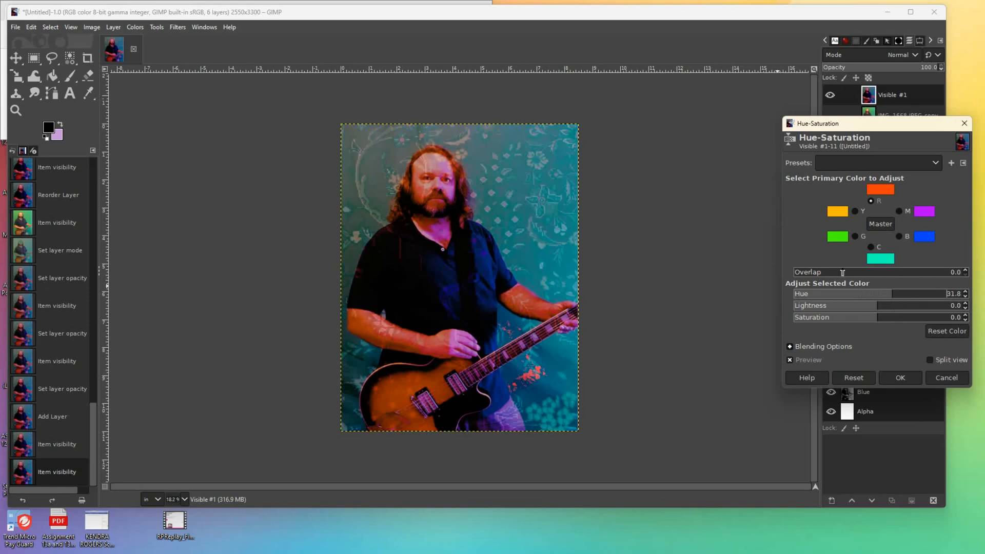
# Shift the greens' hue, set the cyans' hue to 25.2 for a blue background, and apply.
pyautogui.click(854, 236)
pyautogui.moveTo(873, 302); pyautogui.dragTo(898, 308)
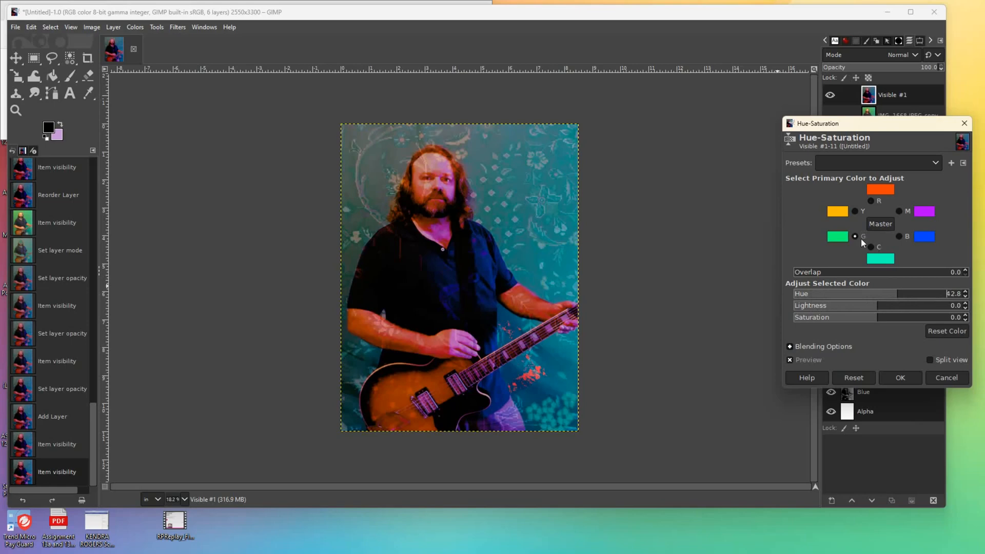
pyautogui.click(871, 247)
pyautogui.moveTo(873, 296); pyautogui.dragTo(899, 278)
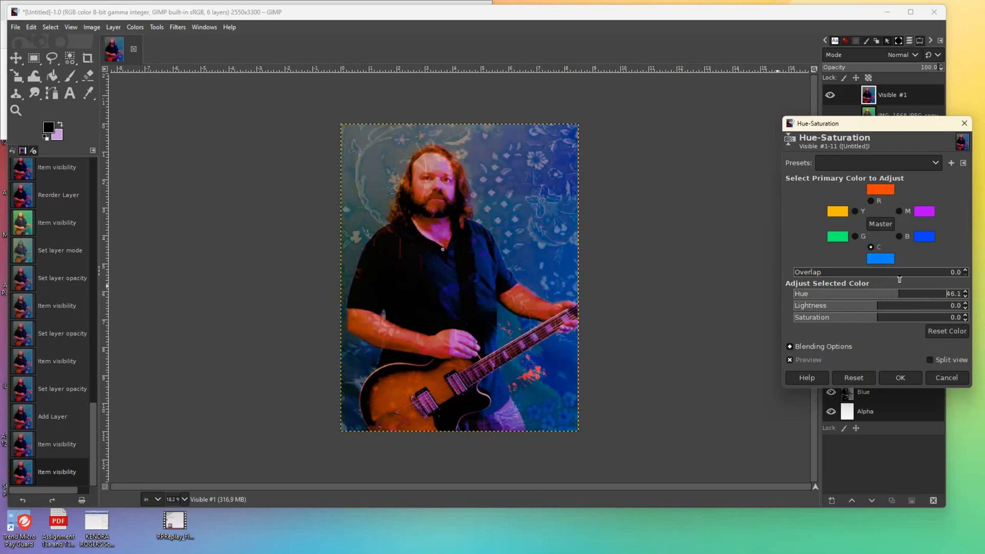
pyautogui.moveTo(898, 279); pyautogui.dragTo(889, 291)
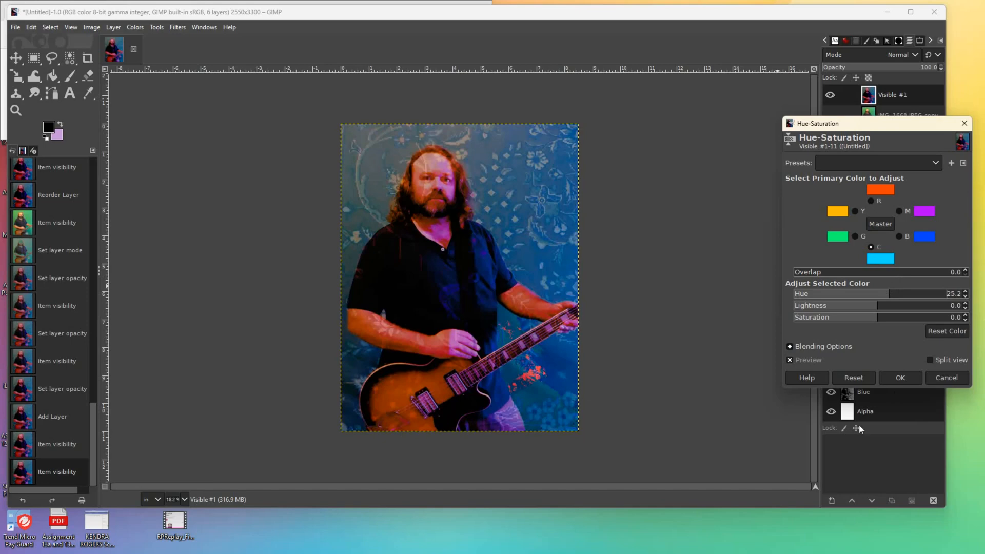
pyautogui.click(906, 379)
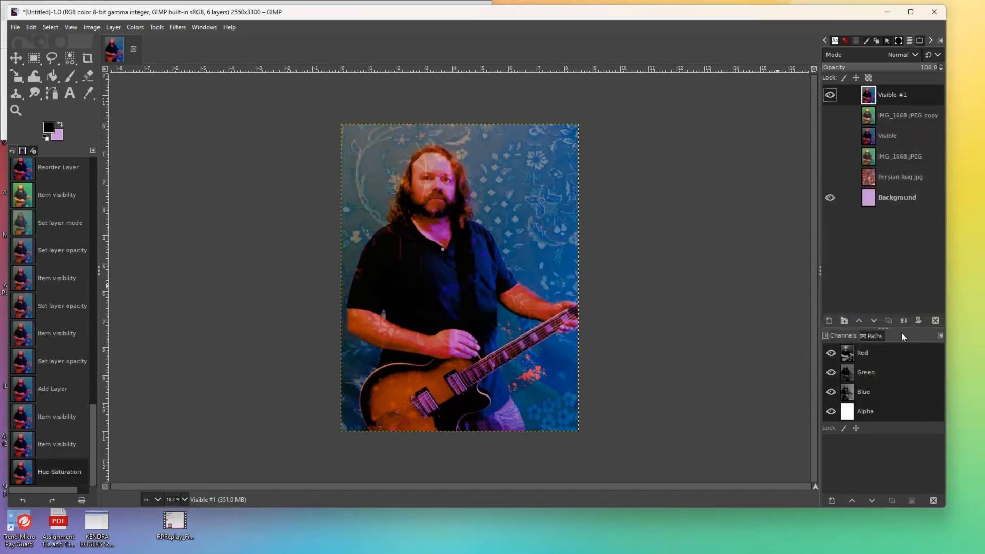
# Make a Visible #2 layer from the recoloured image and hide Visible #1.
pyautogui.click(112, 27)
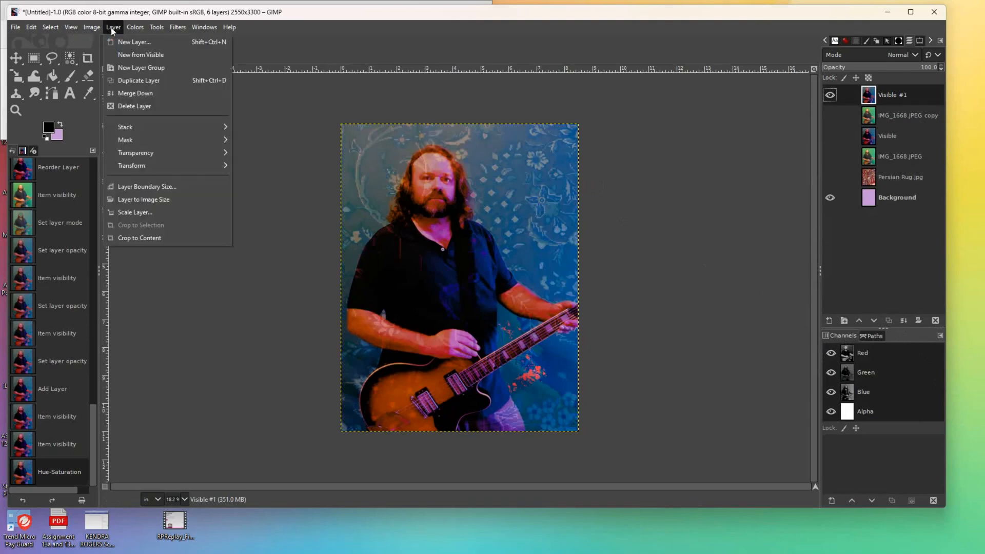
pyautogui.click(131, 55)
pyautogui.click(830, 115)
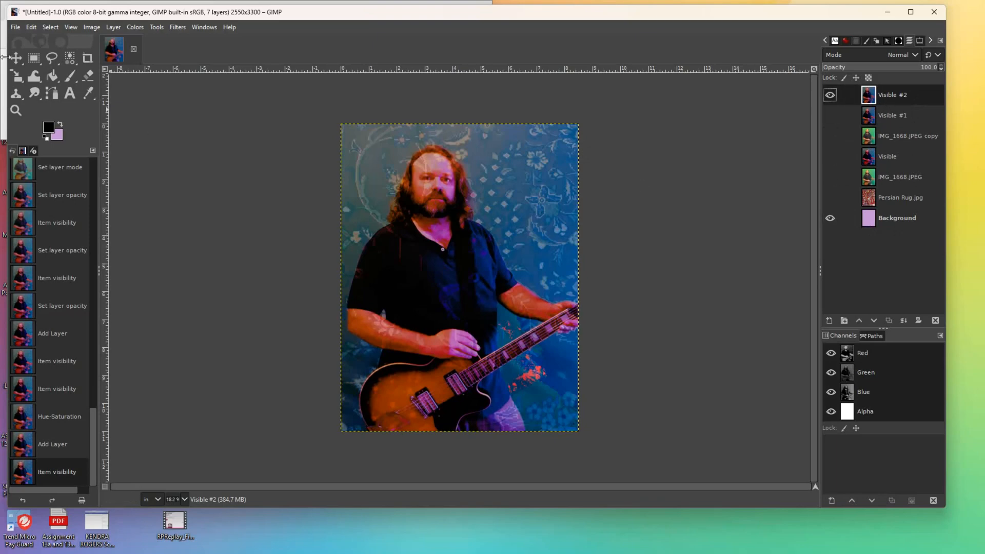
# Scale Visible #2 down to 1855 pixels wide, revealing lavender at the top and left.
pyautogui.click(17, 82)
pyautogui.click(354, 219)
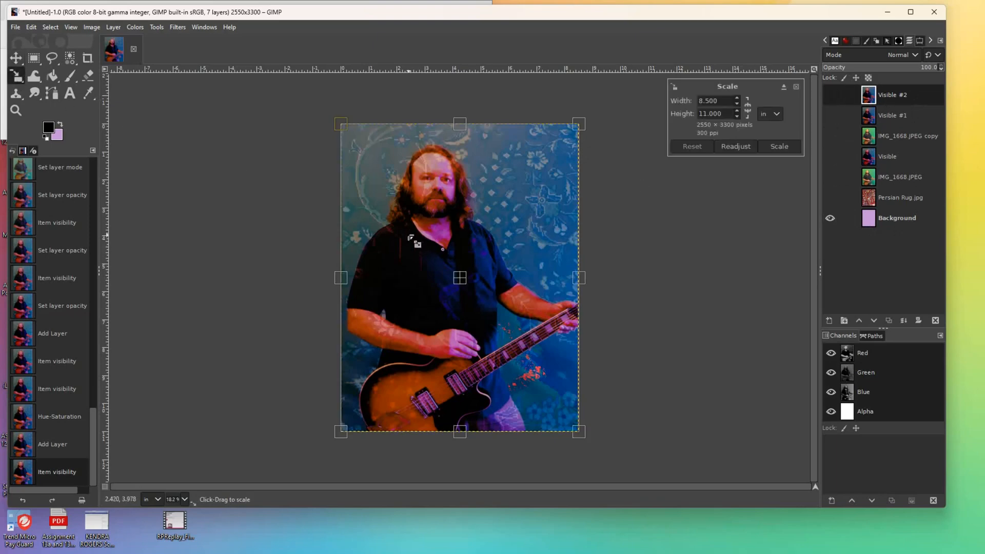
pyautogui.moveTo(341, 126); pyautogui.dragTo(399, 214)
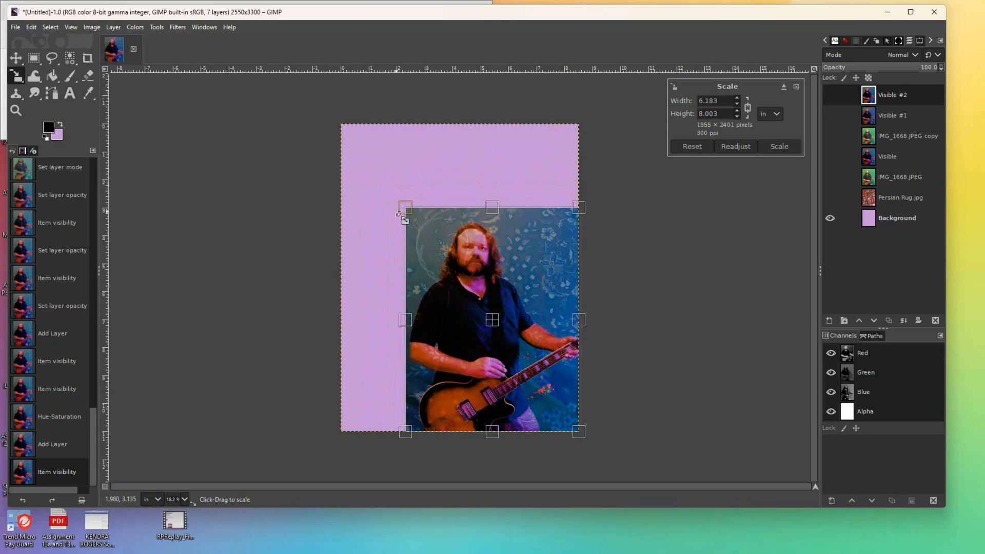
pyautogui.press('Return')
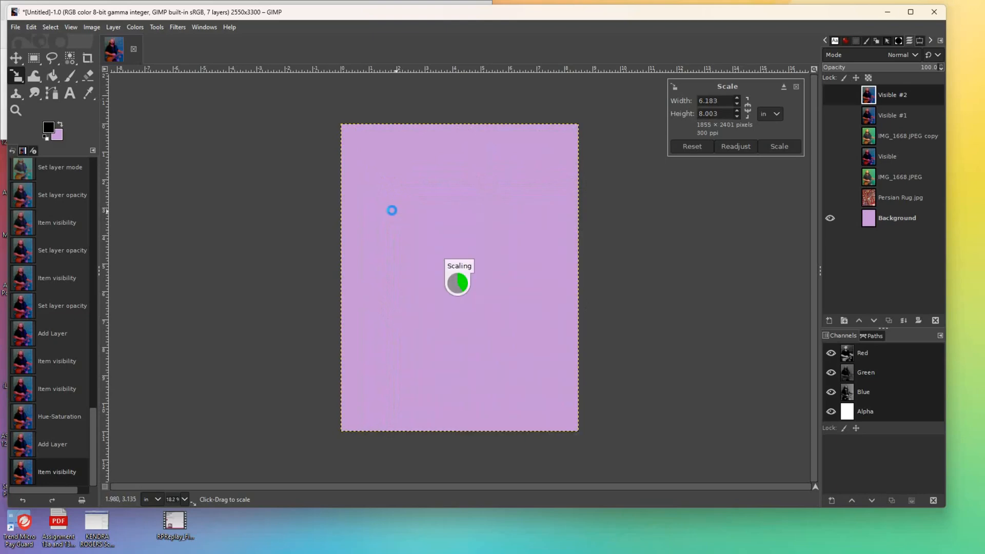
# Pick the Move tool and enable View > Snap to Canvas Edges.
pyautogui.click(16, 62)
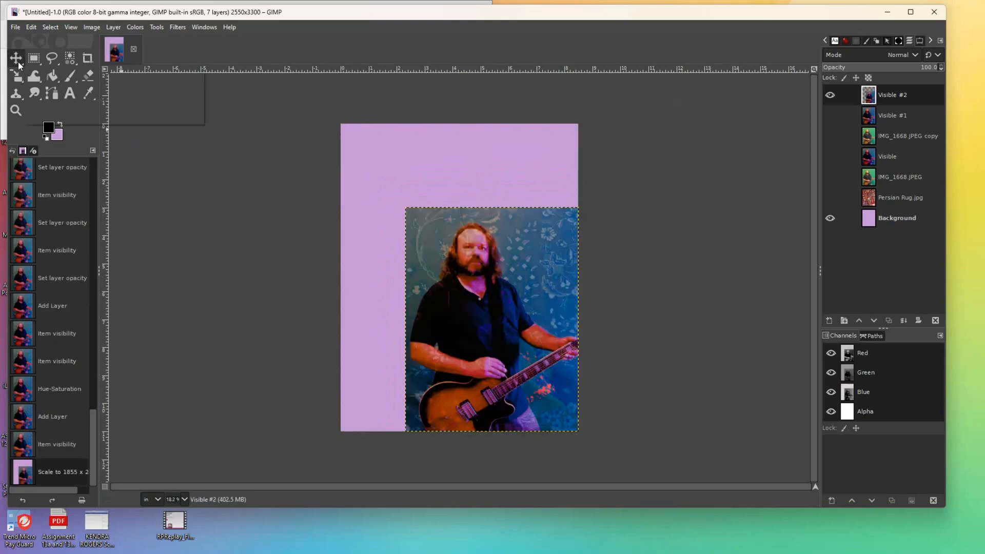
pyautogui.click(31, 27)
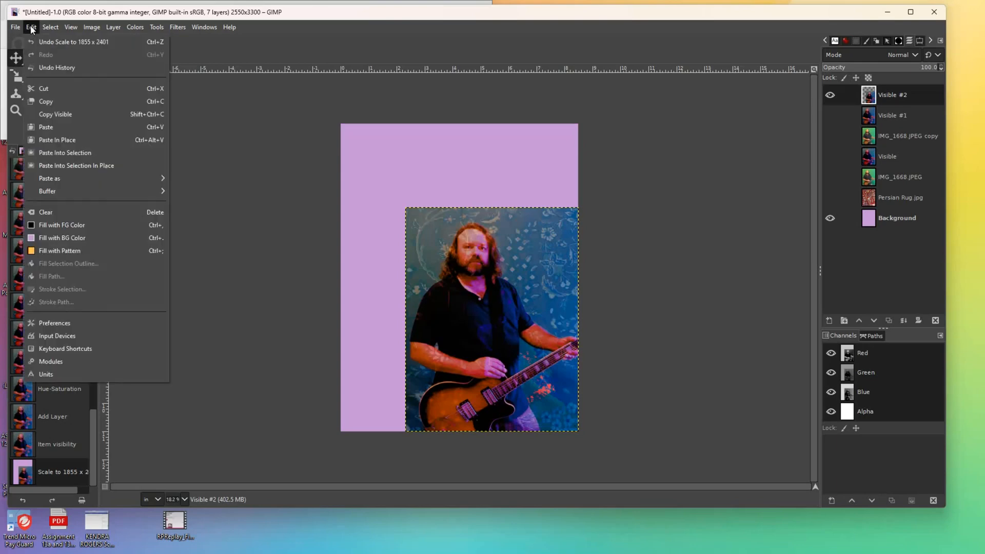
pyautogui.moveTo(72, 30)
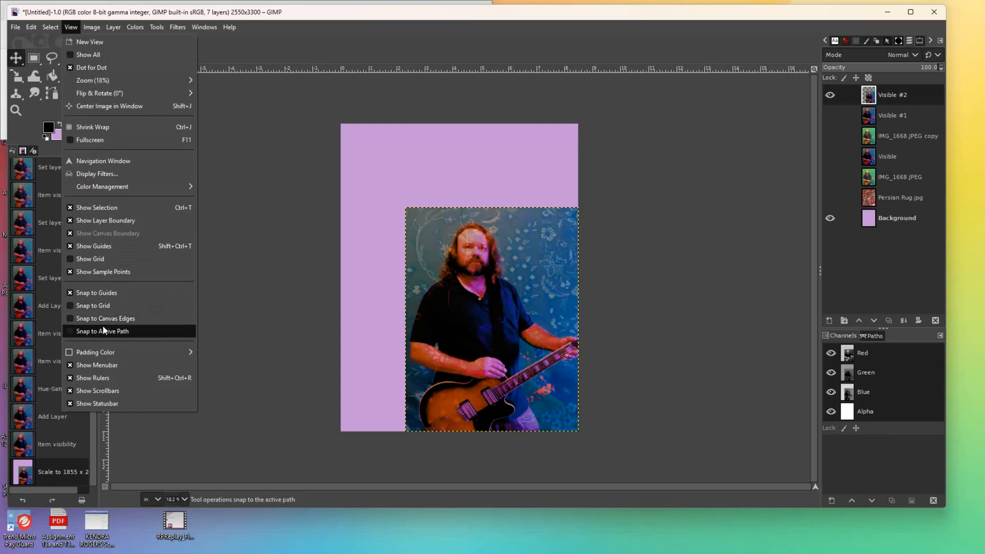
pyautogui.click(71, 306)
pyautogui.click(51, 27)
pyautogui.moveTo(91, 26)
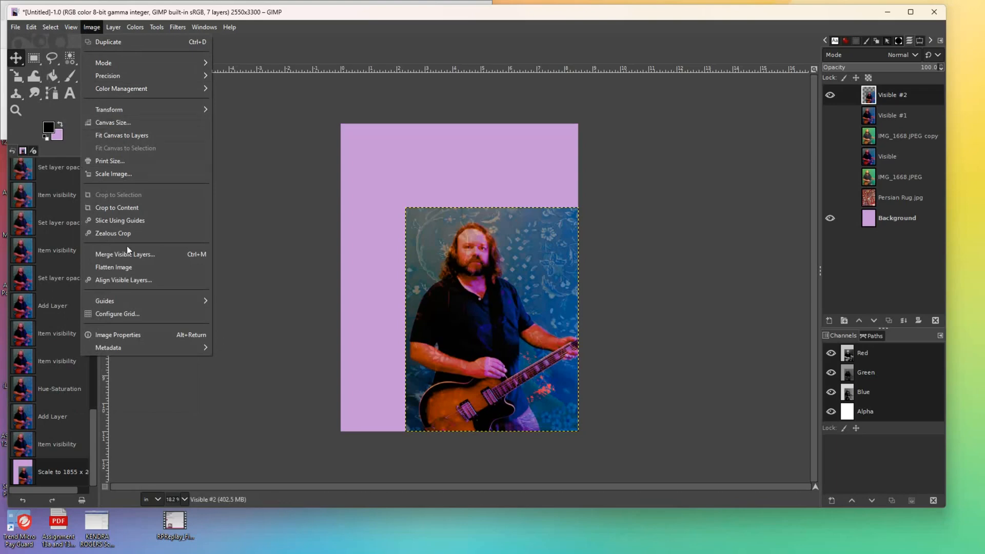
pyautogui.click(78, 129)
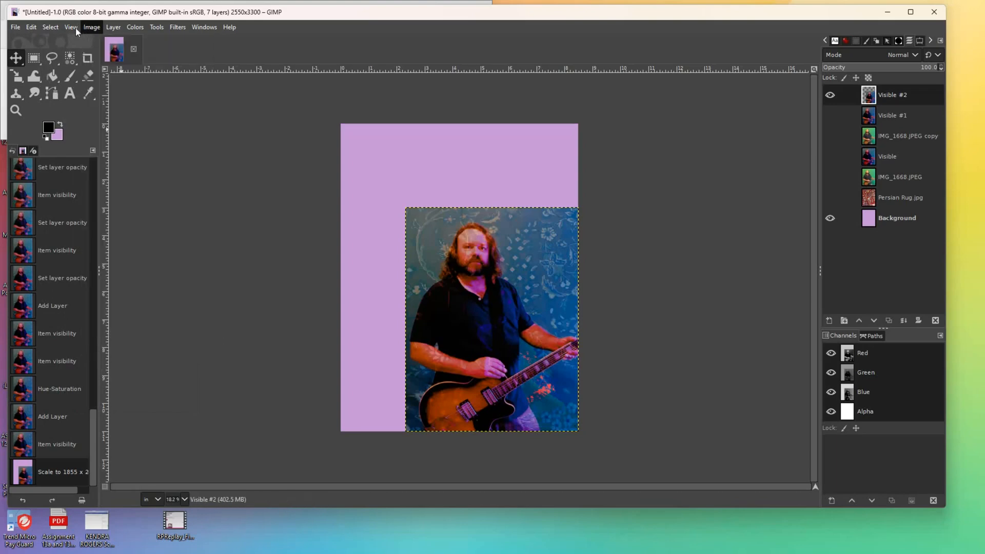
pyautogui.click(71, 28)
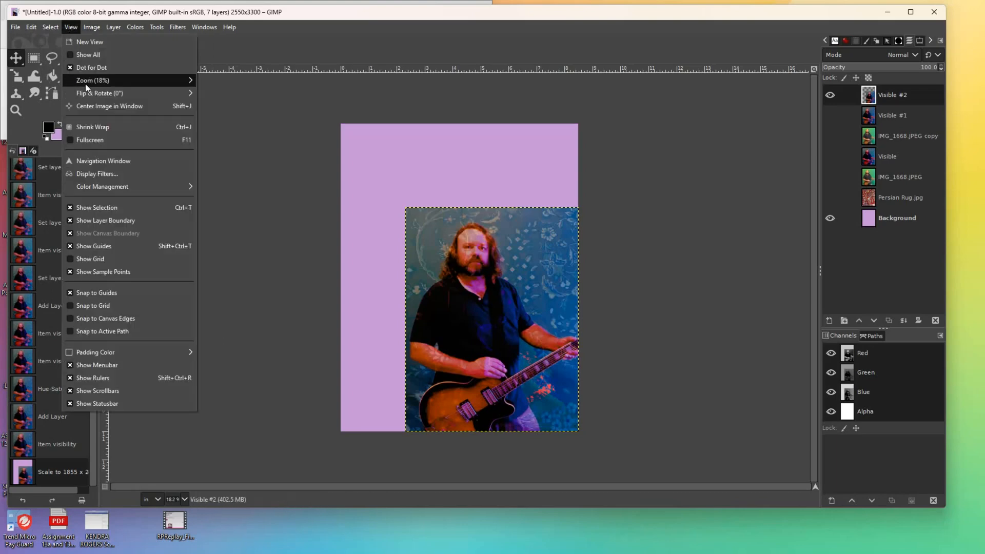
pyautogui.click(73, 319)
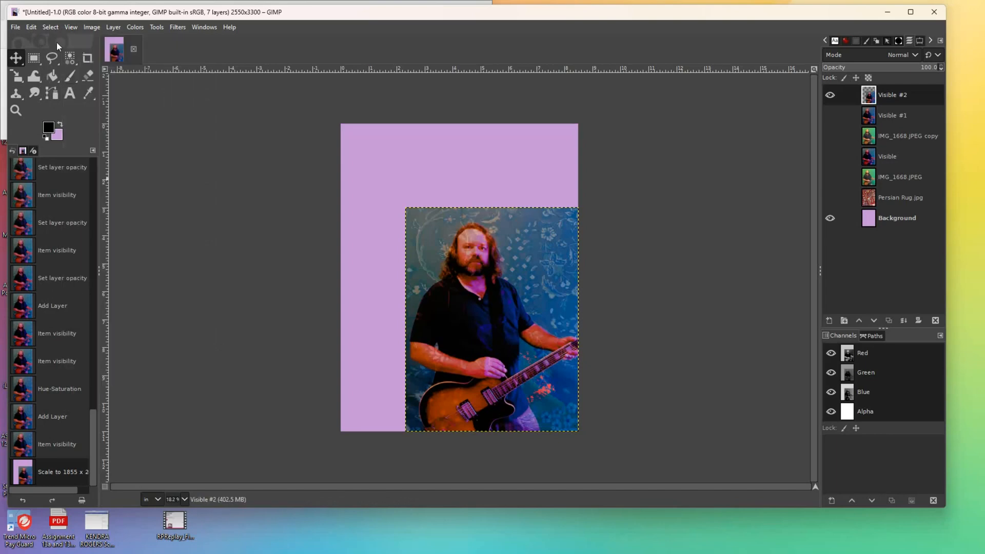
pyautogui.click(70, 25)
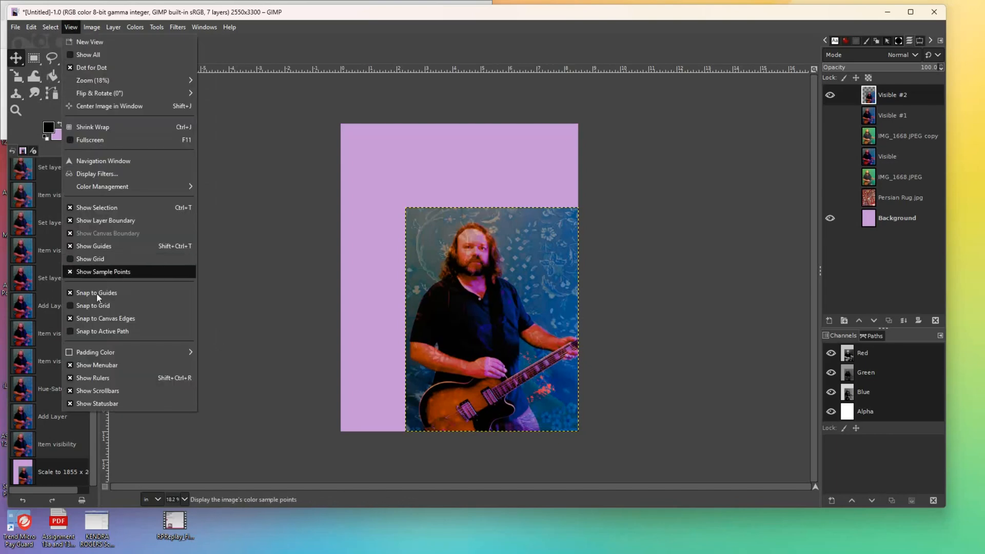
pyautogui.moveTo(50, 26)
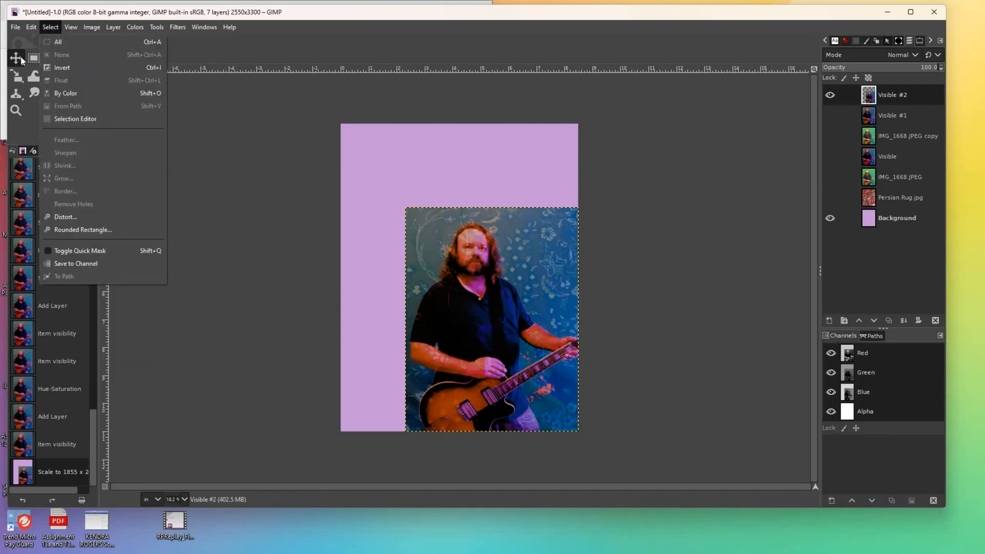
pyautogui.click(22, 60)
# Align the photo to the page's bottom-left and enlarge it to about 6.6 by 8.8 inches.
pyautogui.moveTo(455, 307); pyautogui.dragTo(394, 303)
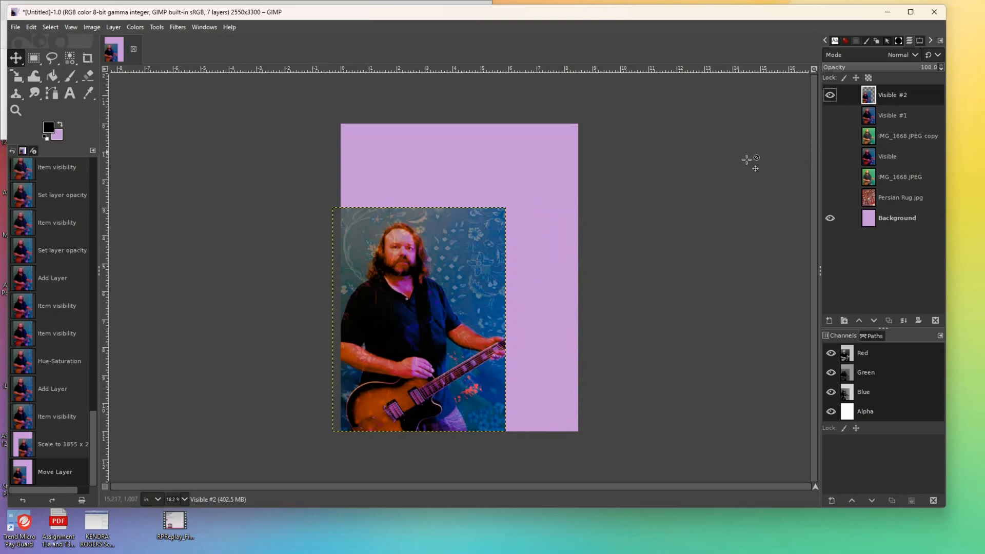
pyautogui.click(17, 76)
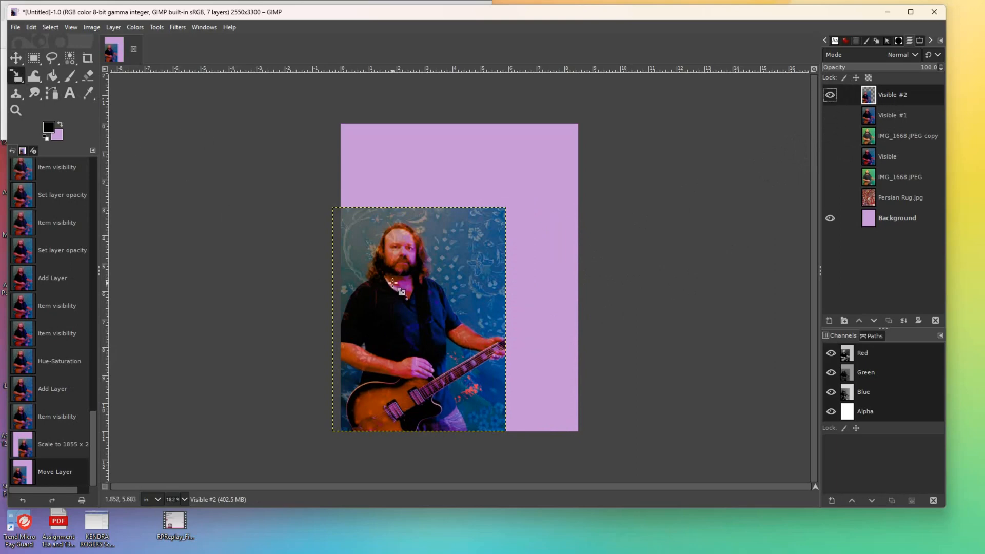
pyautogui.click(341, 282)
pyautogui.moveTo(505, 207); pyautogui.dragTo(516, 189)
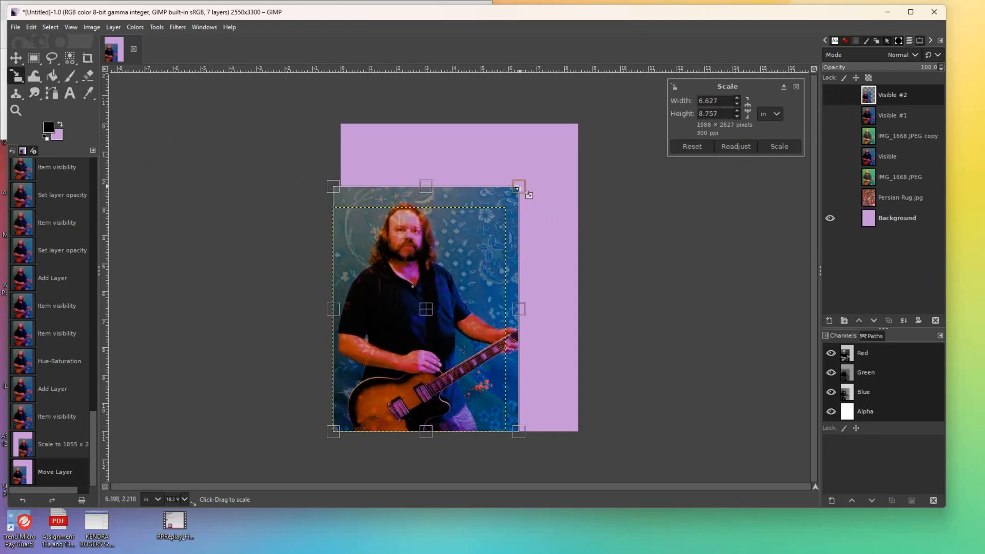
pyautogui.press('Return')
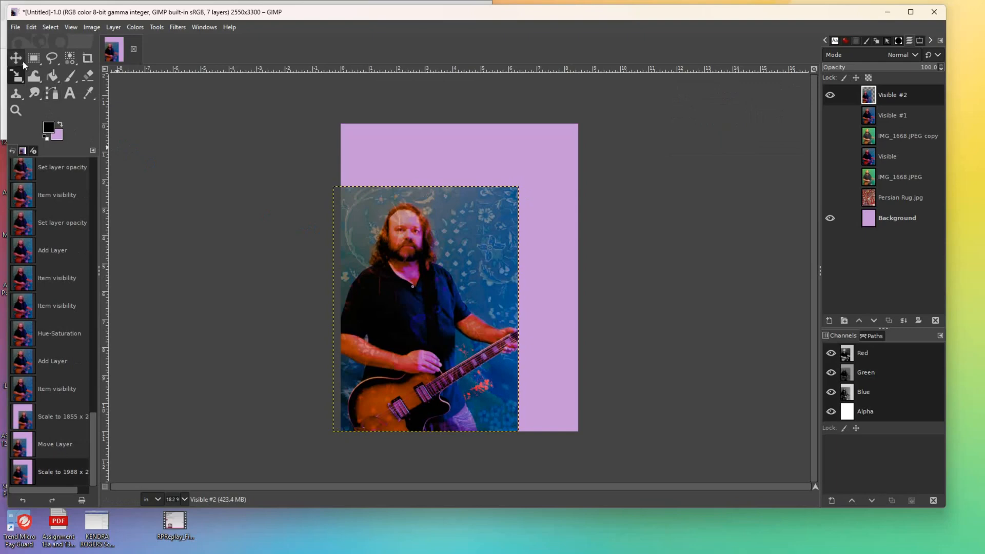
pyautogui.moveTo(380, 252); pyautogui.dragTo(389, 248)
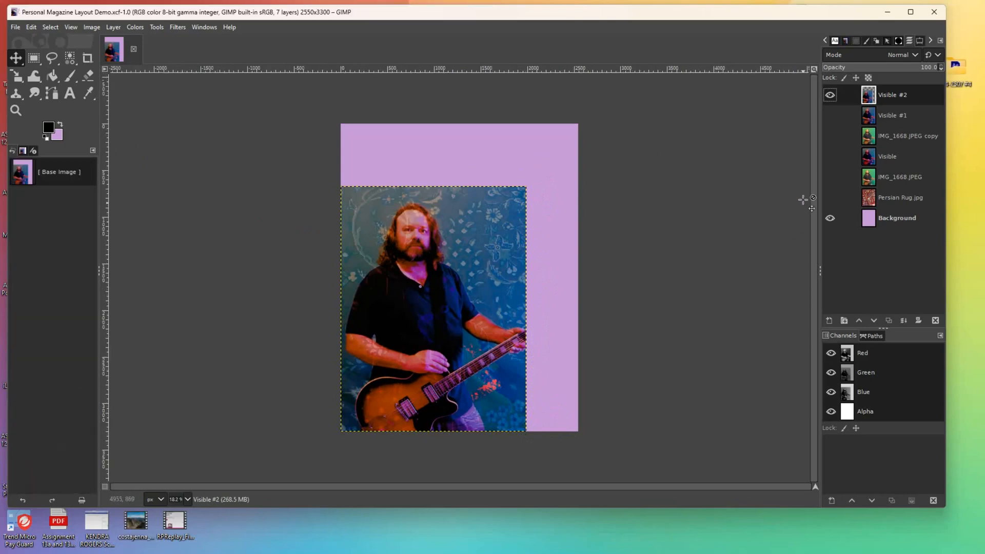
# Hide the photo layer, make Background active, and move the GIMP window down.
pyautogui.click(829, 95)
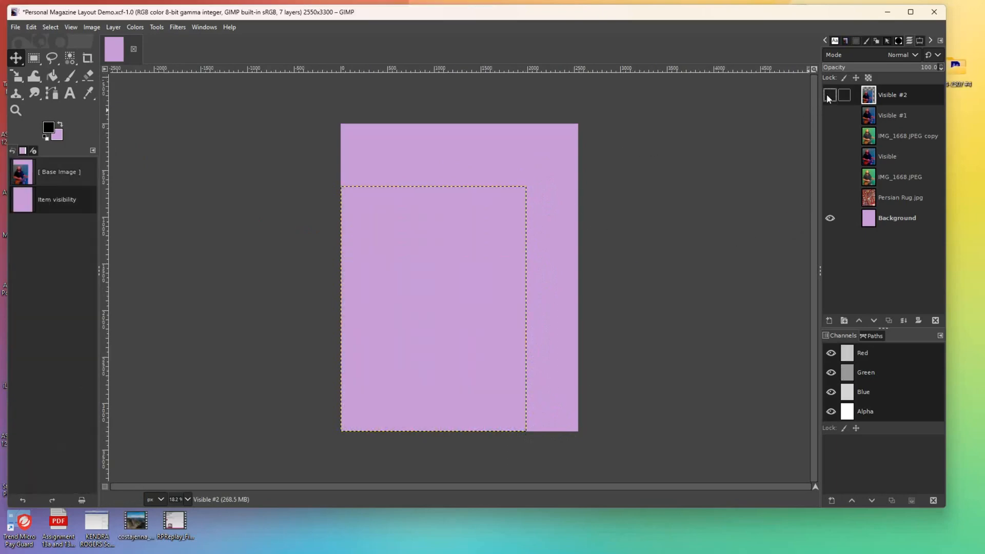
pyautogui.click(881, 219)
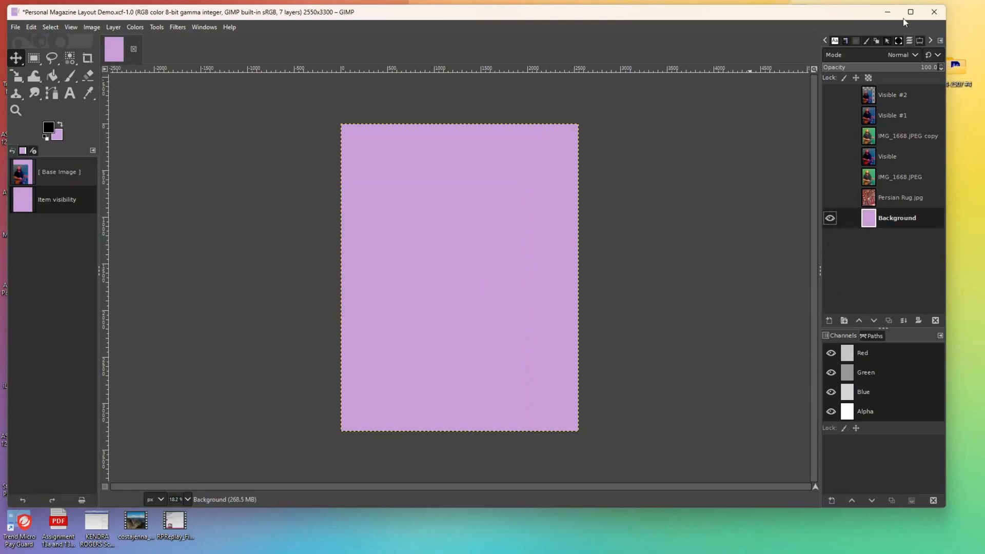
pyautogui.moveTo(863, 14); pyautogui.dragTo(829, 143)
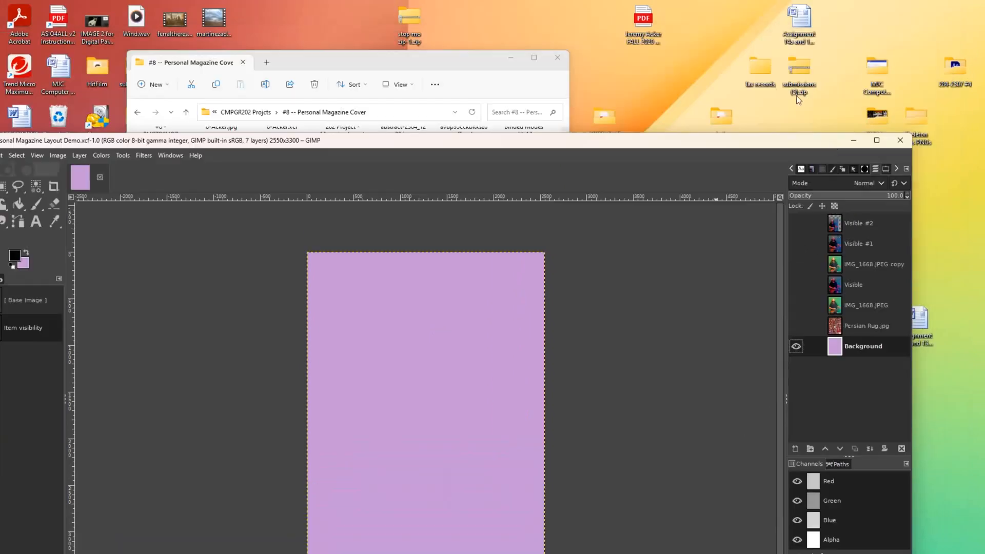
# In the project folder, select fractal-1280107_1920.jpg and drag it onto the GIMP canvas.
pyautogui.click(885, 67)
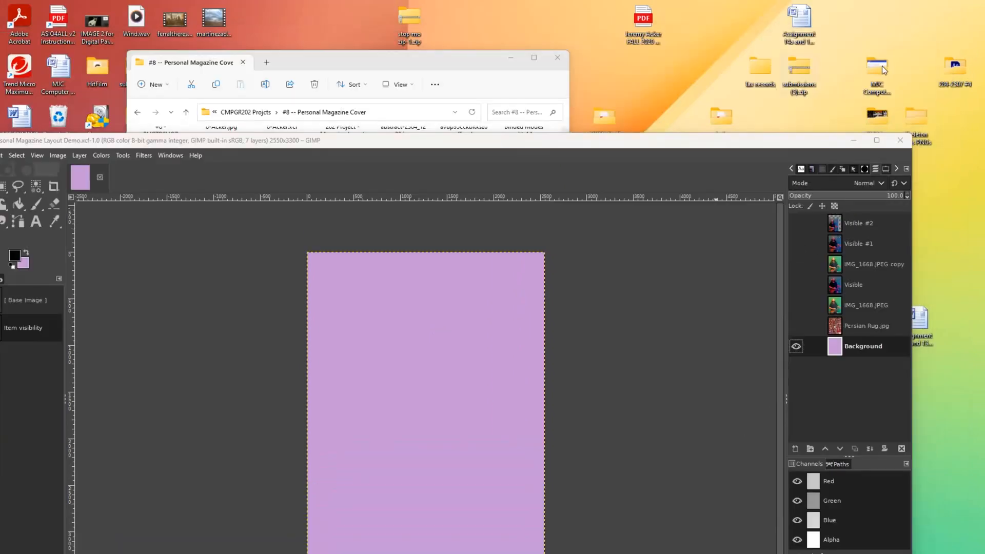
pyautogui.click(442, 66)
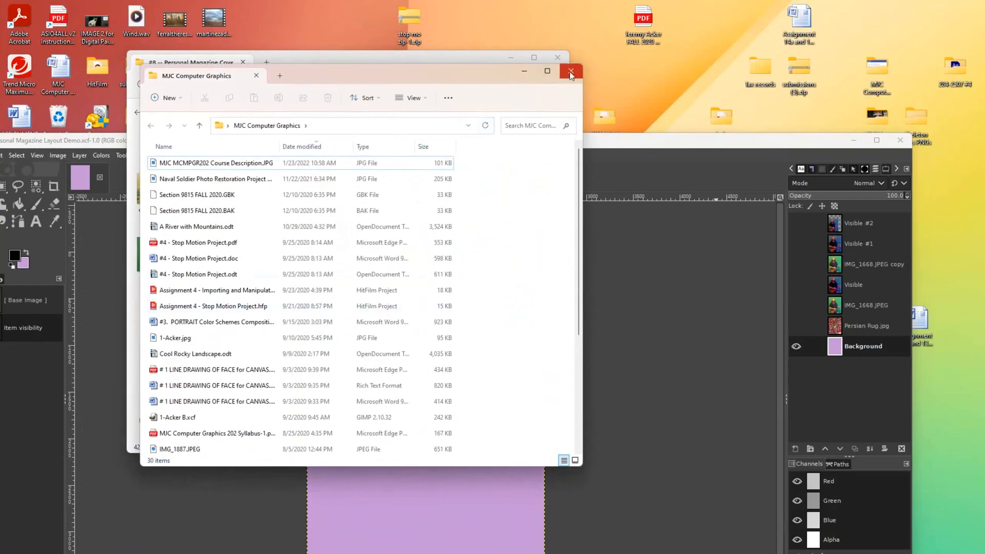
pyautogui.click(570, 73)
pyautogui.scroll(3, 463, 231)
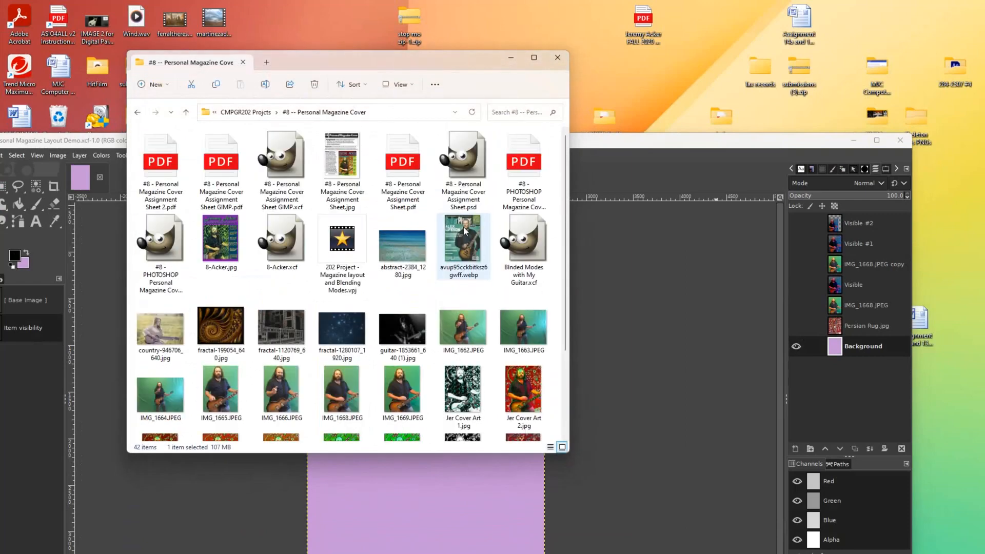
pyautogui.scroll(-3, 464, 230)
pyautogui.scroll(3, 466, 228)
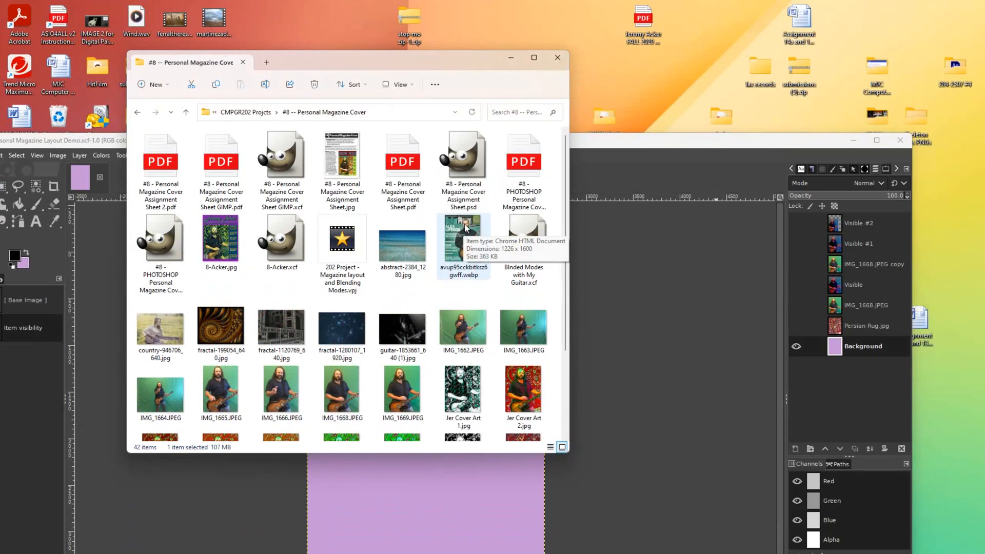
pyautogui.click(267, 330)
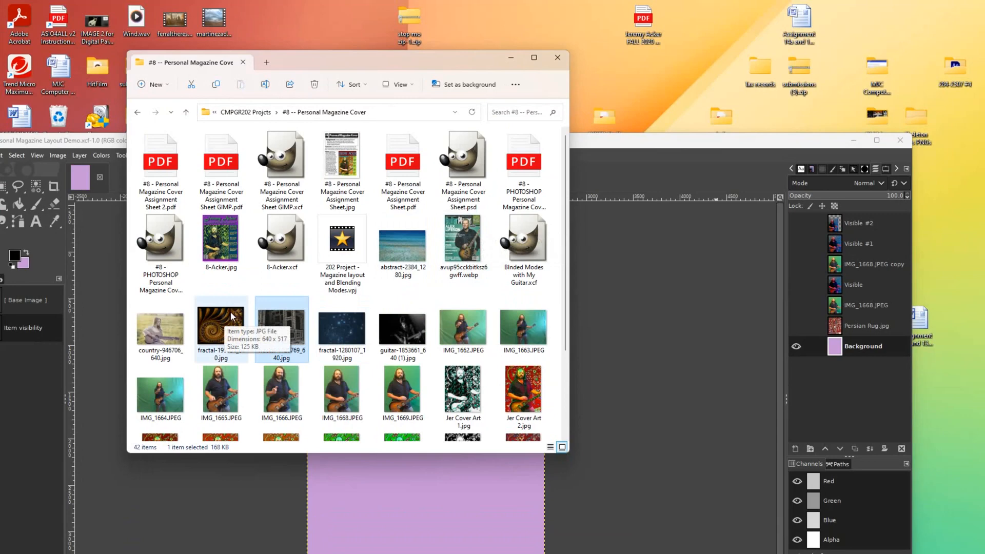
pyautogui.click(352, 327)
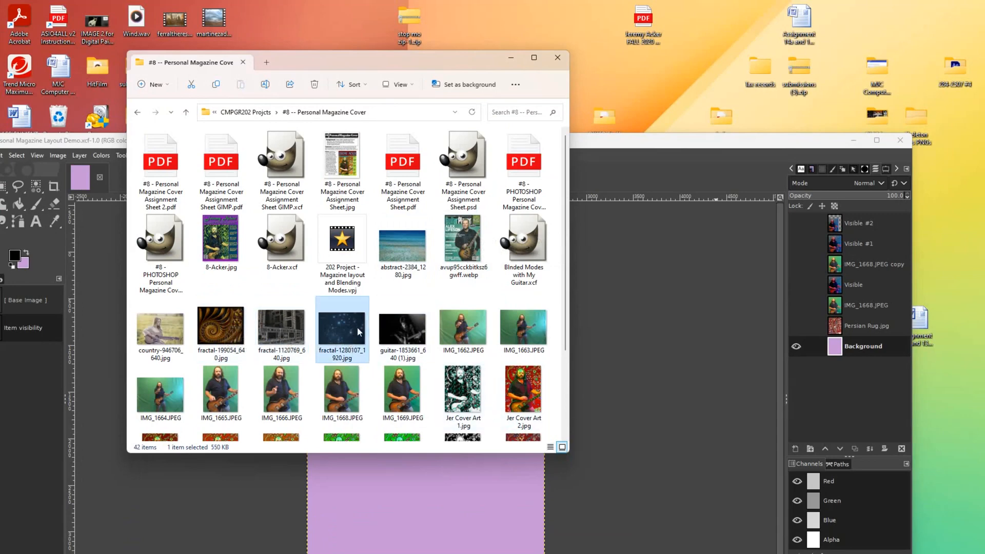
pyautogui.moveTo(336, 326); pyautogui.dragTo(498, 503)
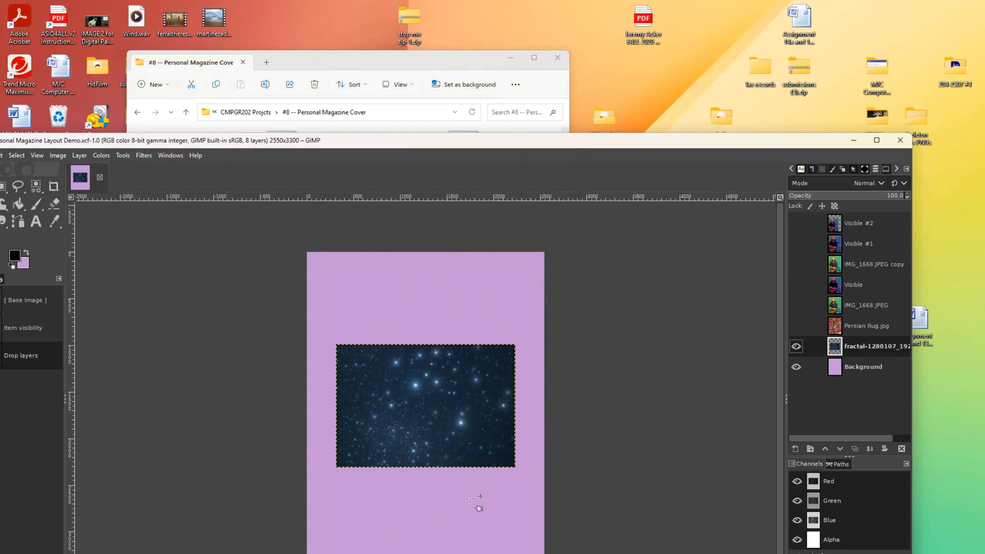
# Minimize the file browser and move the GIMP window back to the top.
pyautogui.click(510, 58)
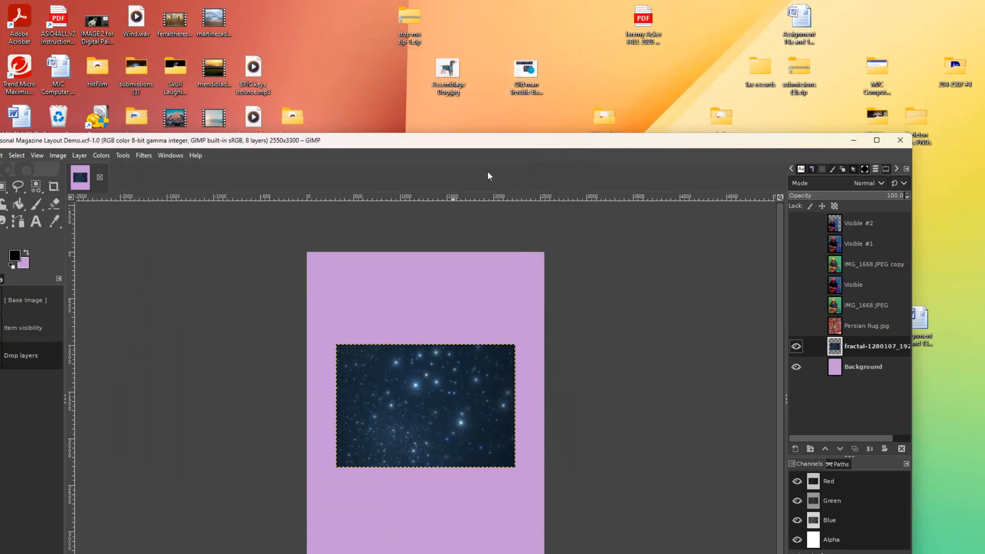
pyautogui.moveTo(481, 138); pyautogui.dragTo(611, 20)
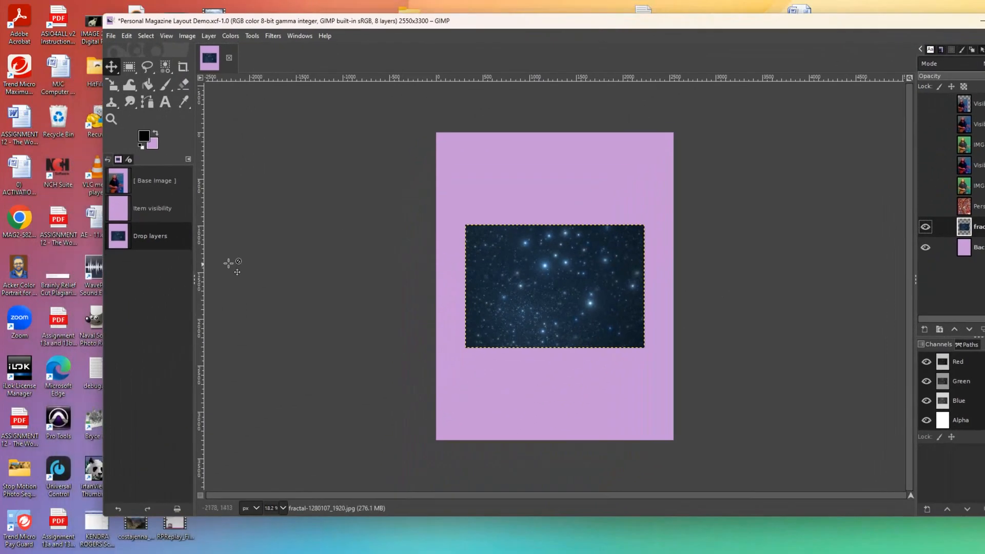
pyautogui.click(129, 35)
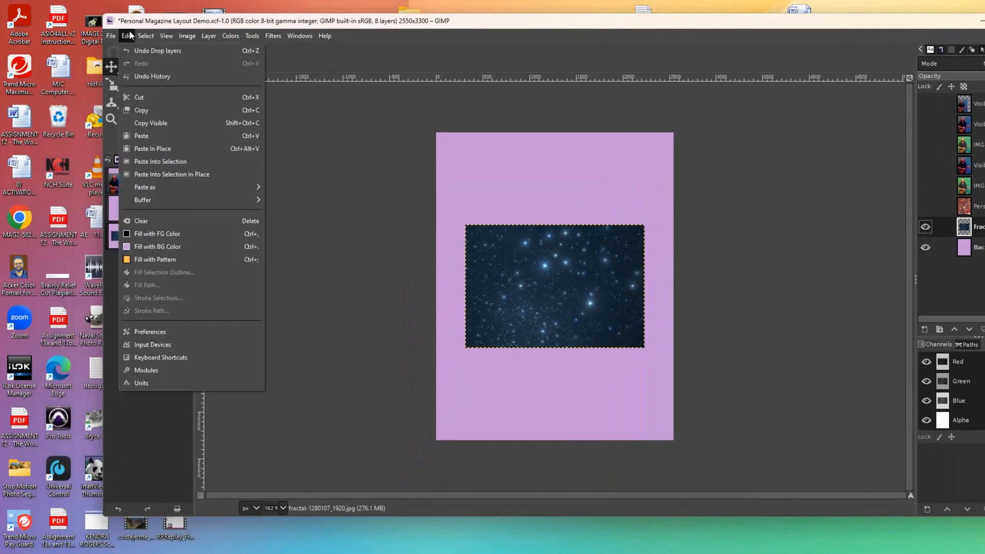
pyautogui.click(130, 37)
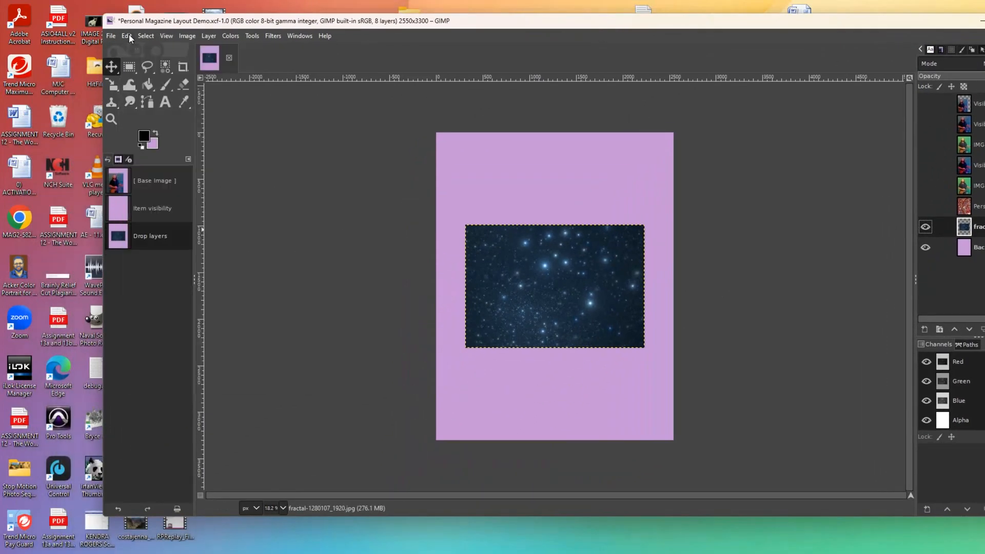
# Rotate the starry fractal layer 90° so it stands upright in portrait.
pyautogui.click(114, 86)
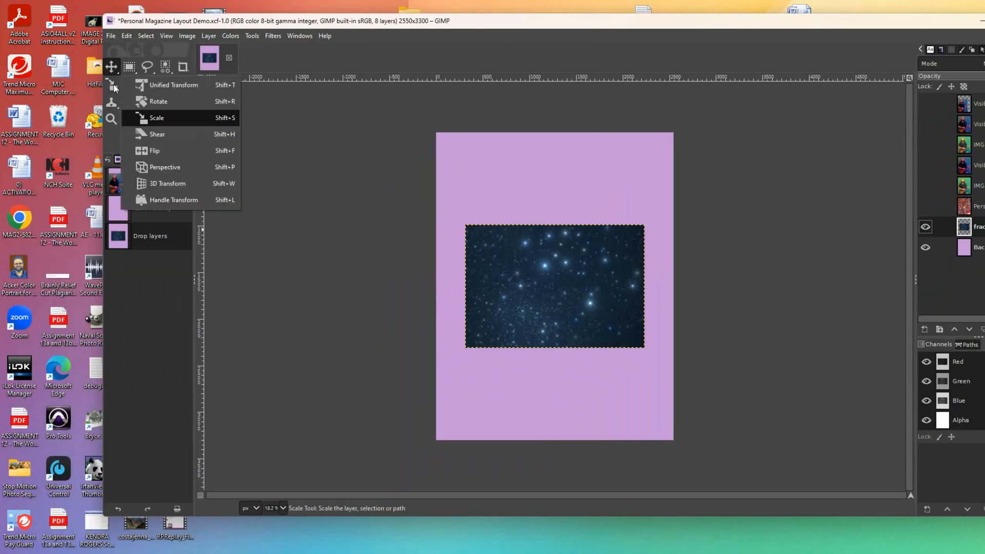
pyautogui.click(158, 101)
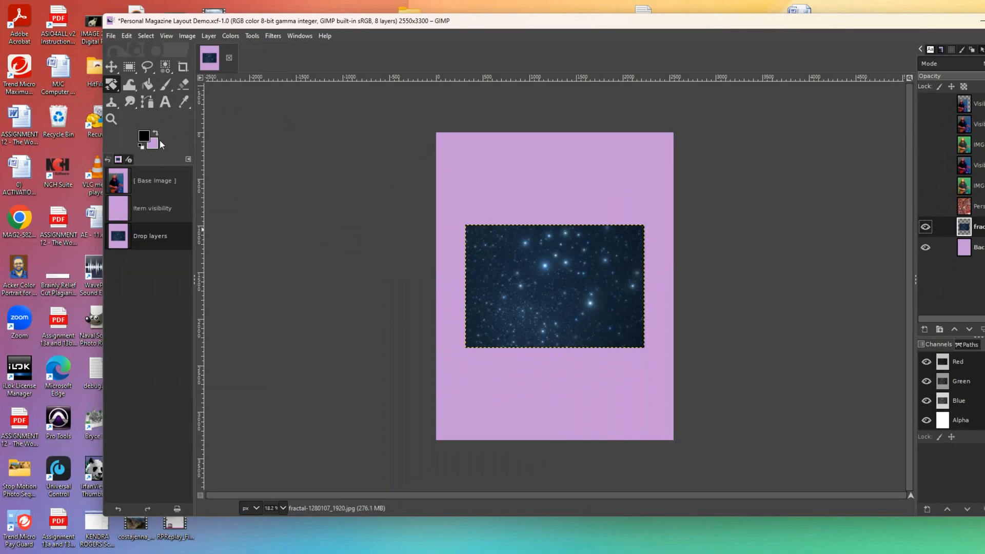
pyautogui.click(510, 245)
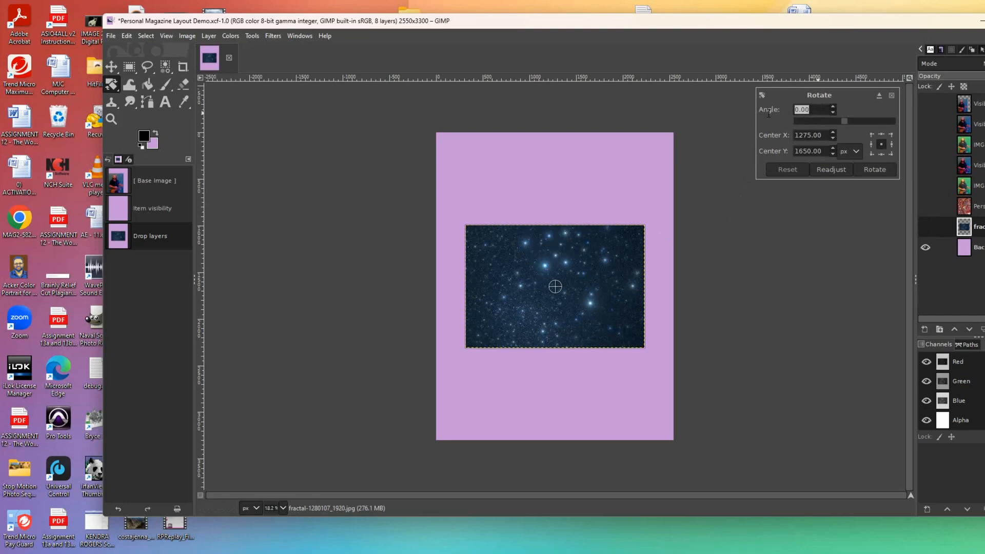
pyautogui.write('90')
pyautogui.click(873, 170)
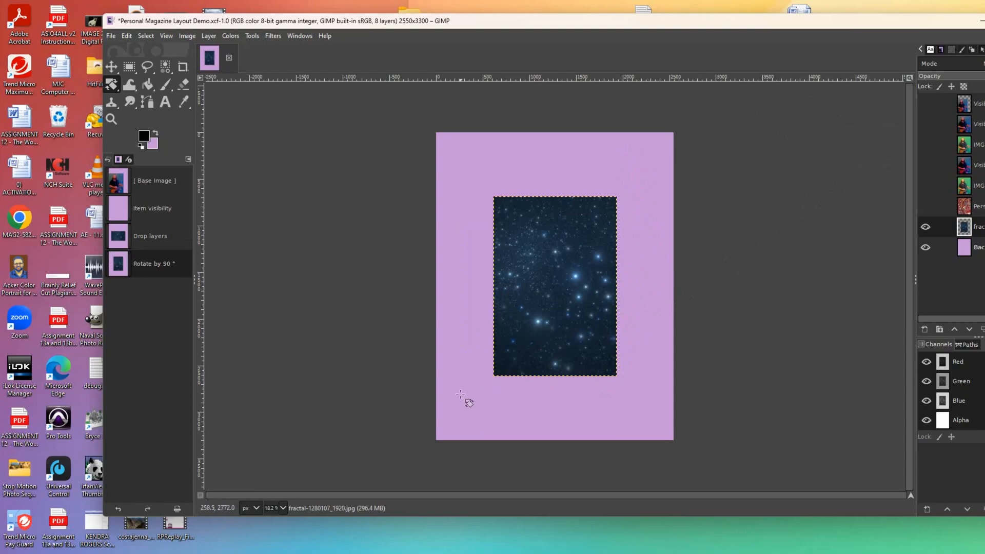
# Move the star layer to the page's lower-left corner and stretch it up toward the top band.
pyautogui.click(112, 67)
pyautogui.moveTo(507, 305); pyautogui.dragTo(451, 365)
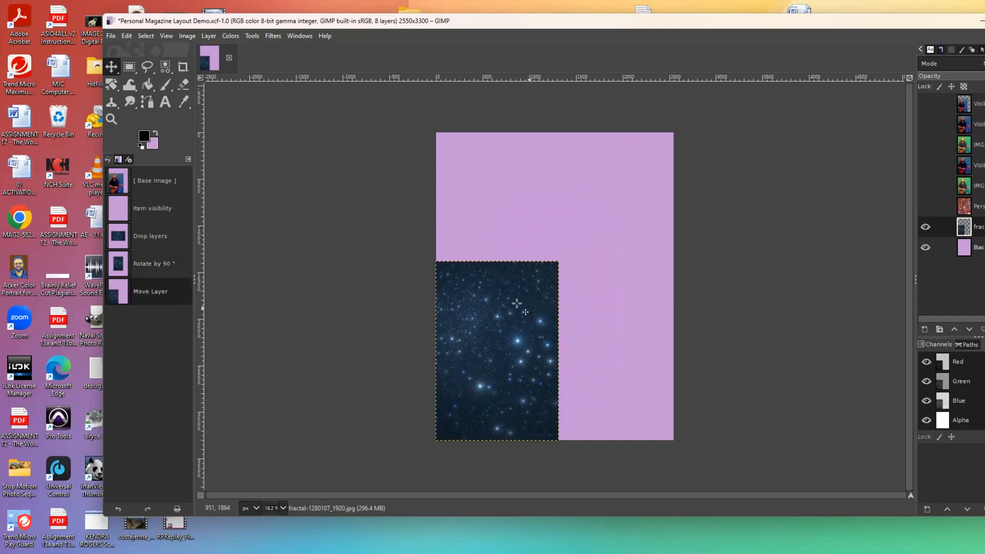
pyautogui.click(112, 85)
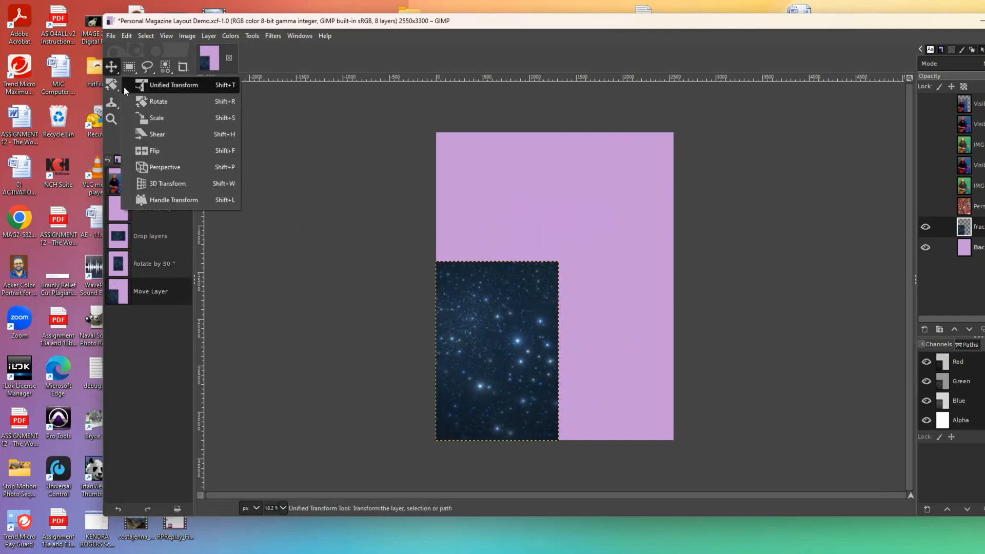
pyautogui.click(155, 118)
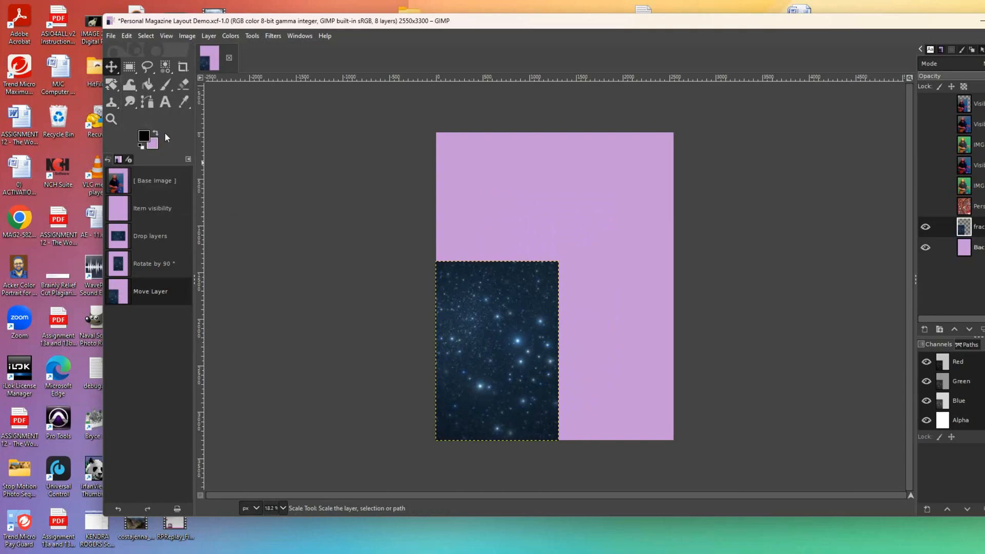
pyautogui.click(493, 348)
pyautogui.moveTo(560, 262); pyautogui.dragTo(670, 242)
pyautogui.moveTo(554, 240); pyautogui.dragTo(554, 181)
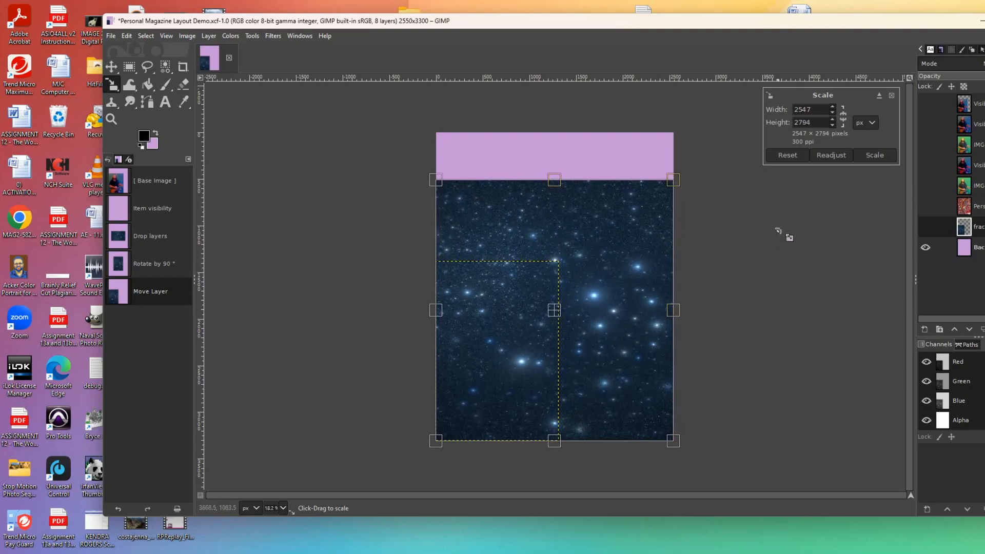
pyautogui.click(881, 156)
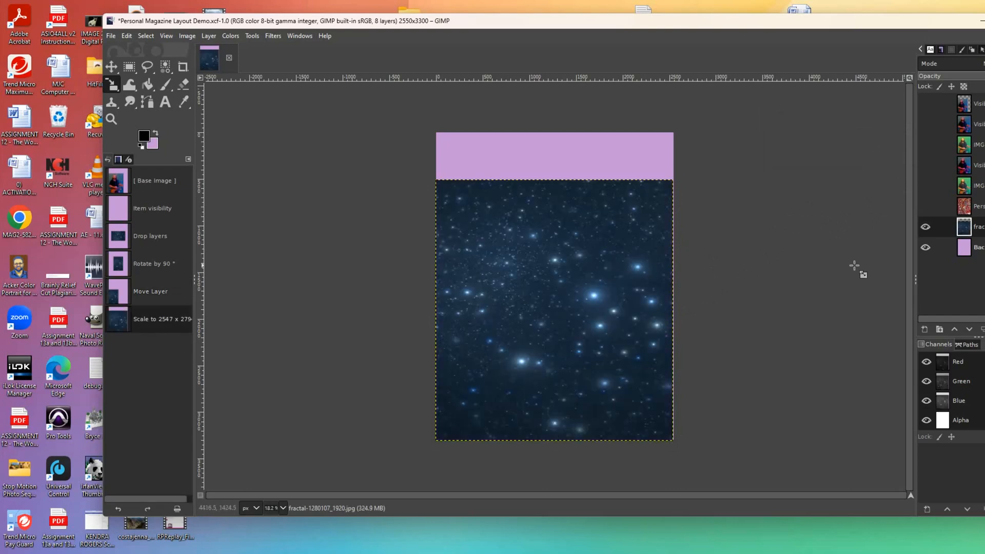
# Show the top photo layer again and fine-tune the star layer's top edge below the band.
pyautogui.click(924, 104)
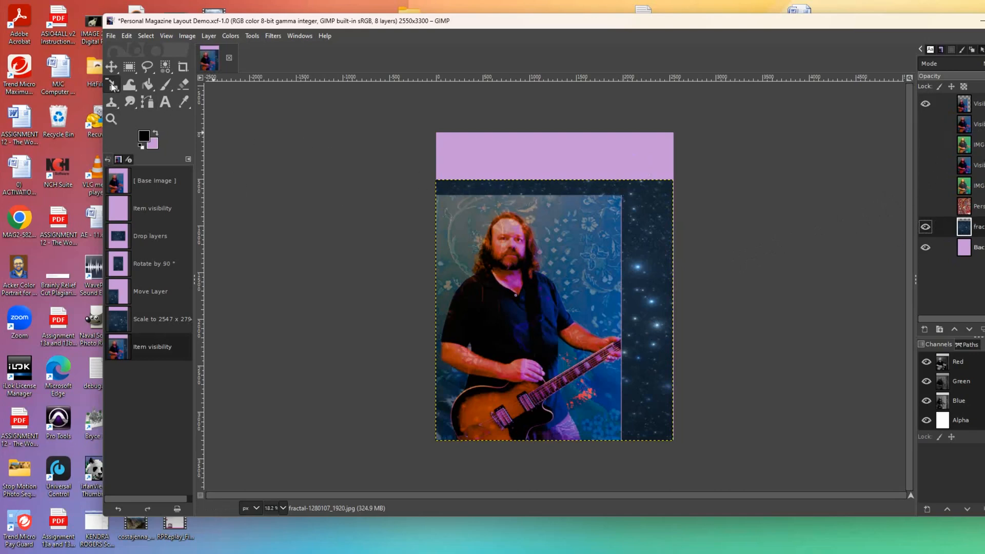
pyautogui.click(628, 218)
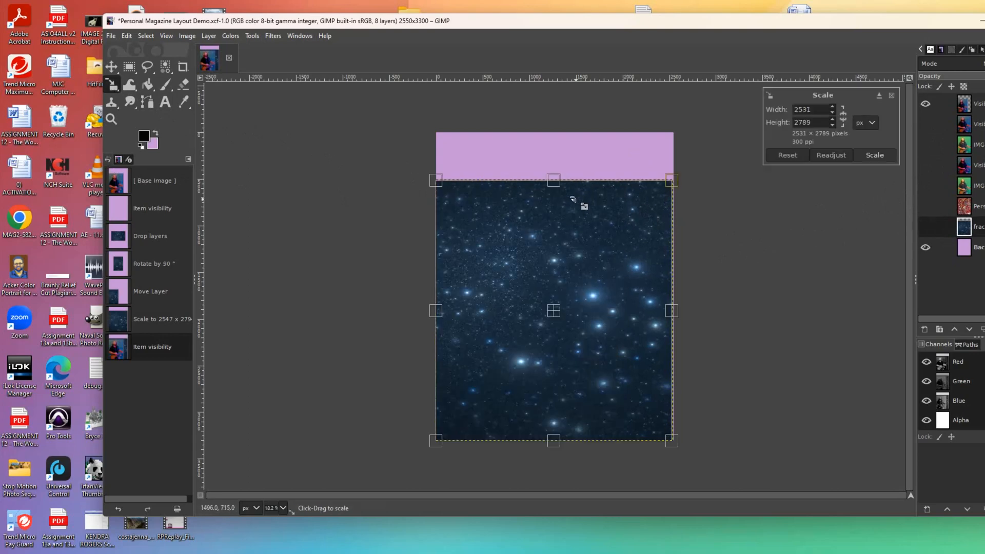
pyautogui.moveTo(554, 182); pyautogui.dragTo(575, 201)
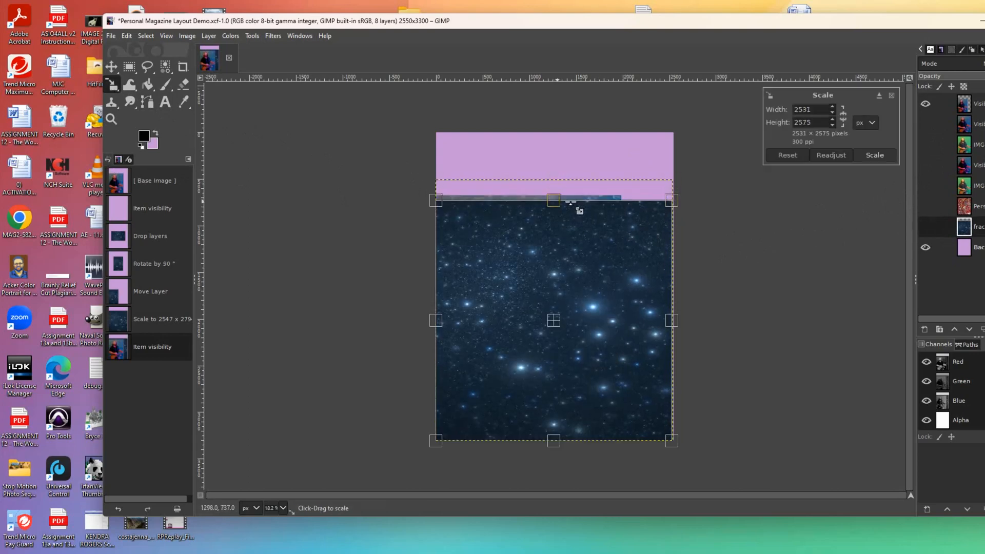
pyautogui.click(874, 155)
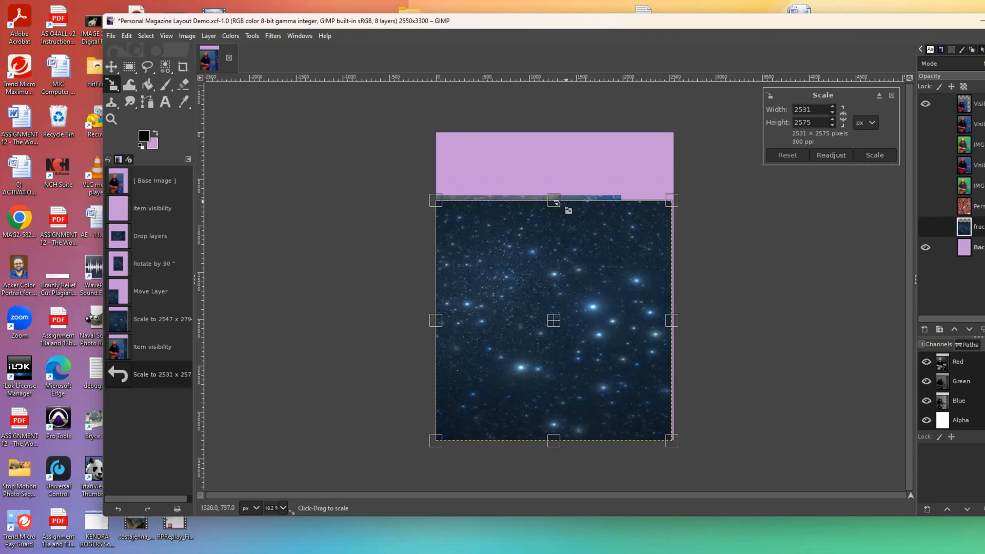
pyautogui.moveTo(564, 203); pyautogui.dragTo(560, 195)
pyautogui.click(871, 154)
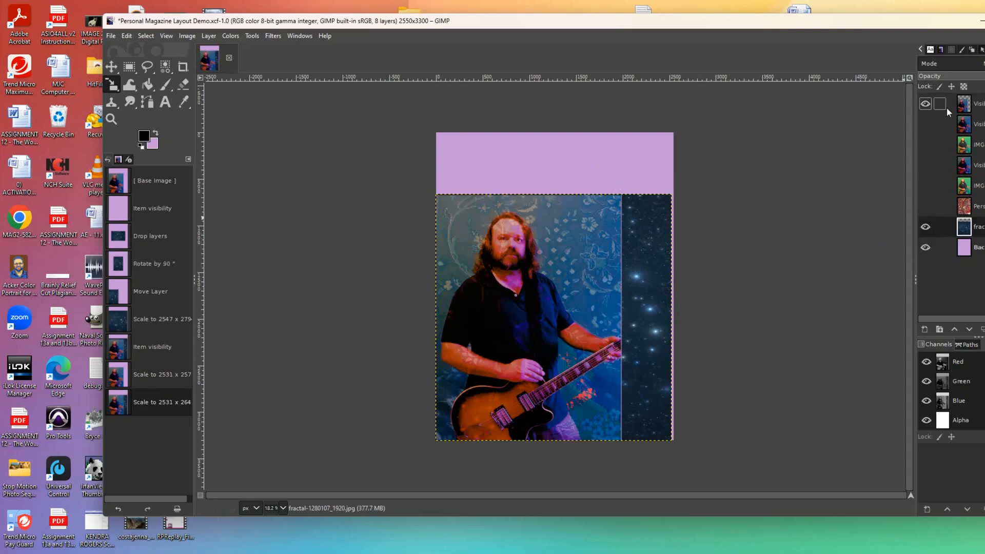
# Widen the star layer to the page's right edge, finishing at 2553 × 2641 pixels.
pyautogui.moveTo(894, 26); pyautogui.dragTo(791, 30)
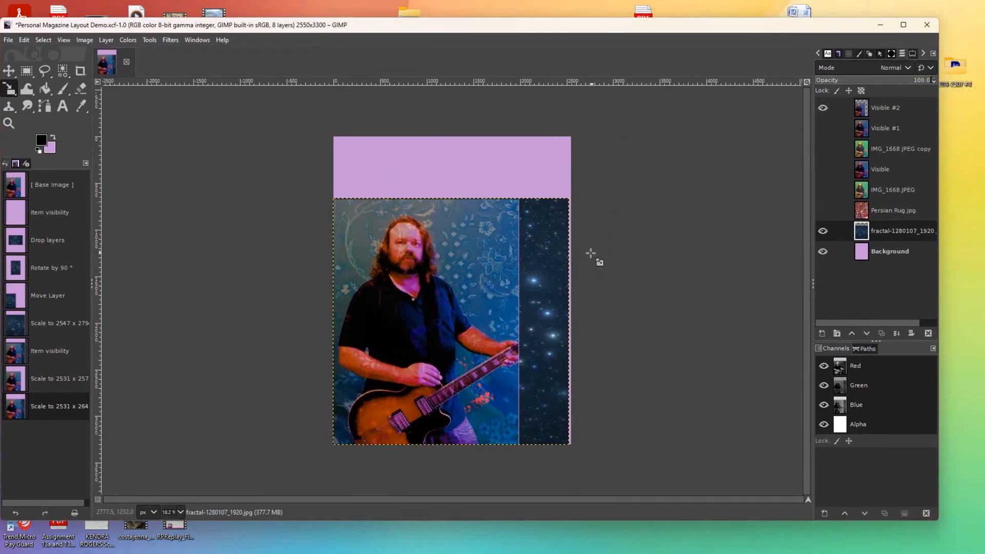
pyautogui.click(536, 302)
pyautogui.moveTo(580, 328); pyautogui.dragTo(567, 320)
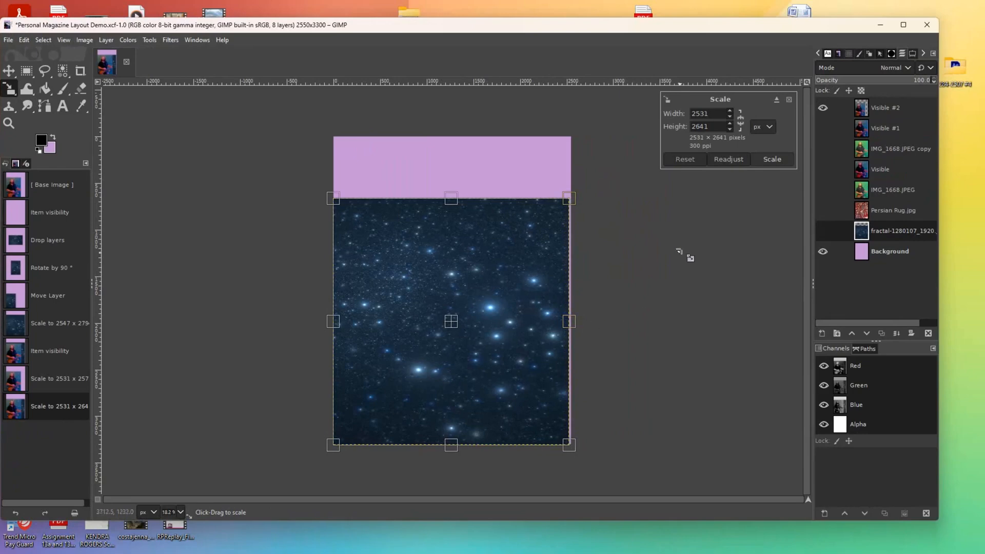
pyautogui.moveTo(567, 319); pyautogui.dragTo(571, 318)
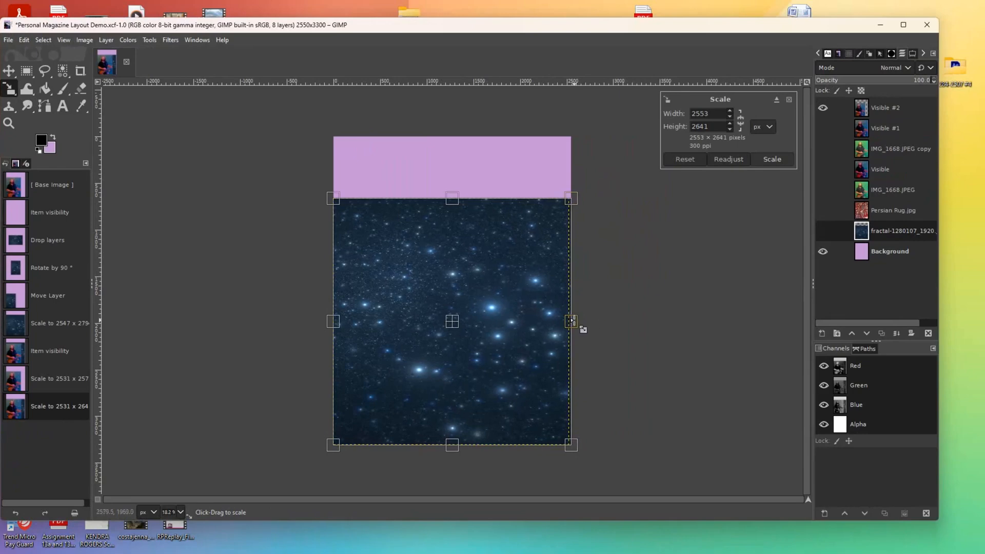
pyautogui.click(772, 159)
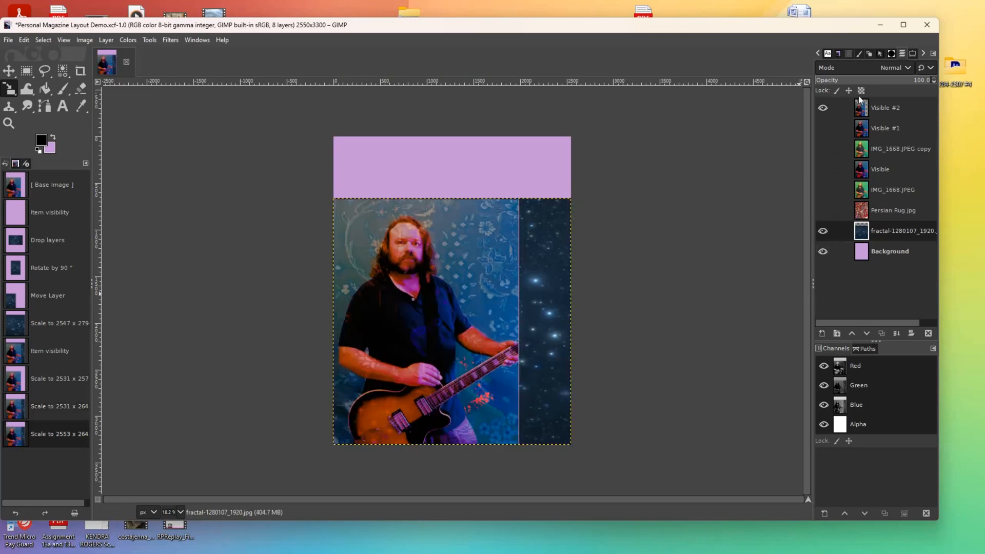
# Try Pin light, Overlay, Hard mix, Difference and Grain extract blend modes on the star layer.
pyautogui.click(904, 69)
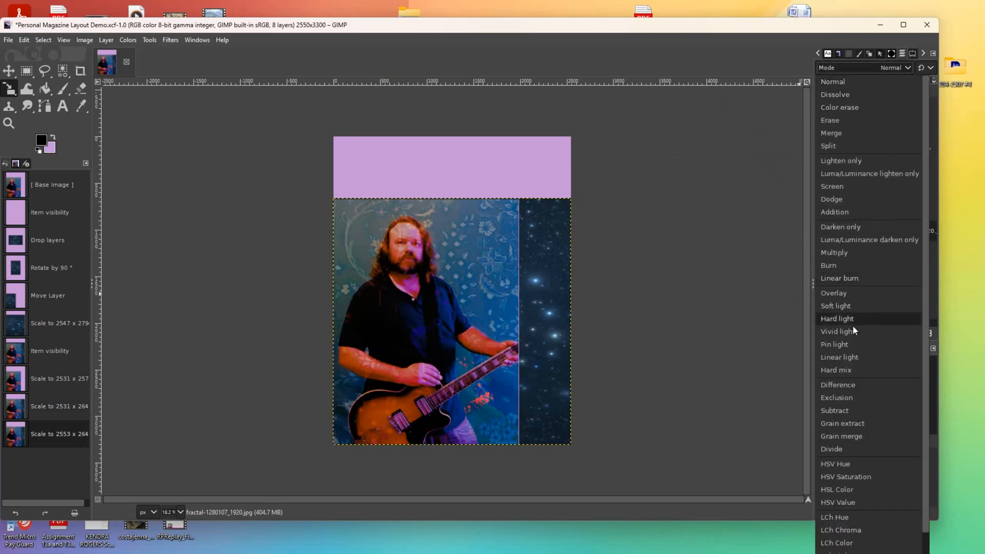
pyautogui.click(850, 343)
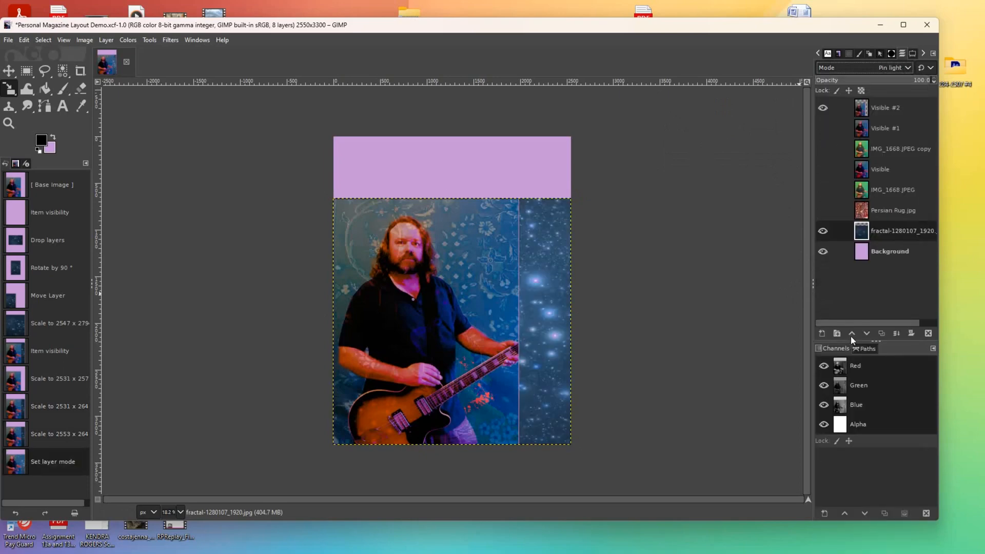
pyautogui.click(903, 67)
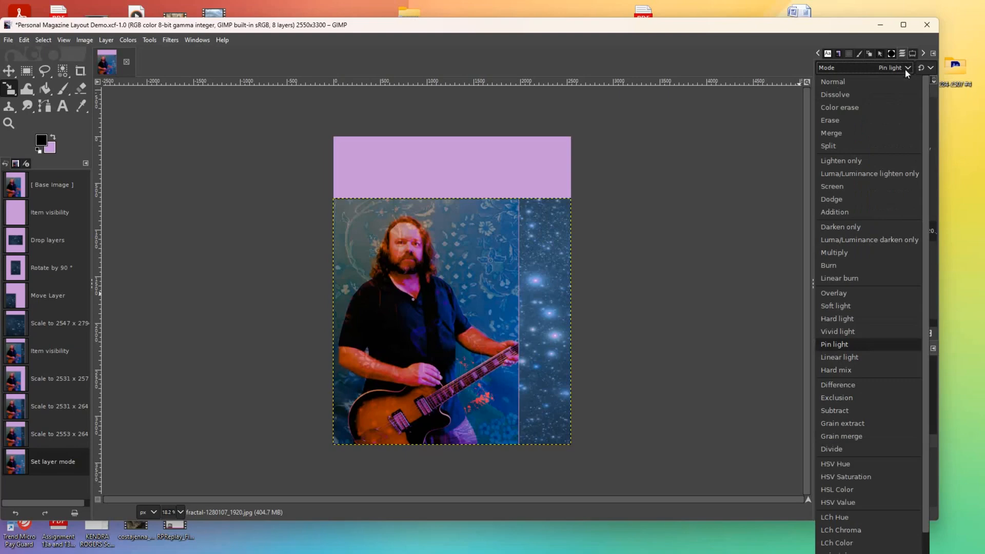
pyautogui.click(845, 293)
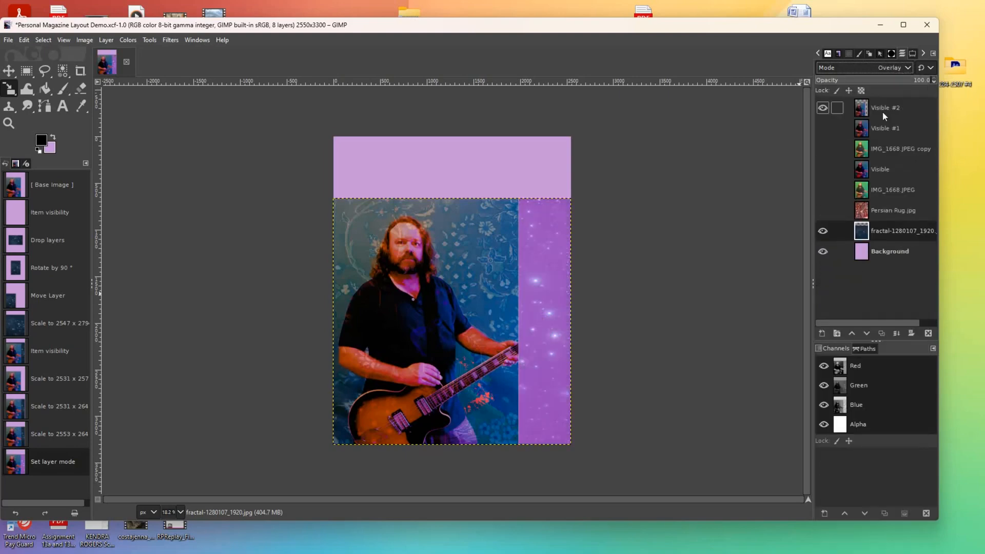
pyautogui.click(907, 69)
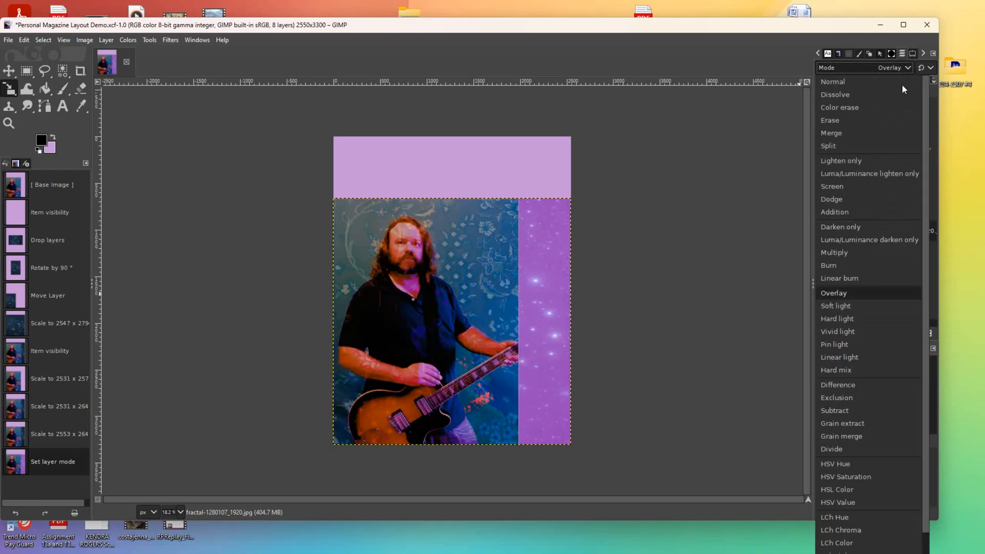
pyautogui.click(845, 375)
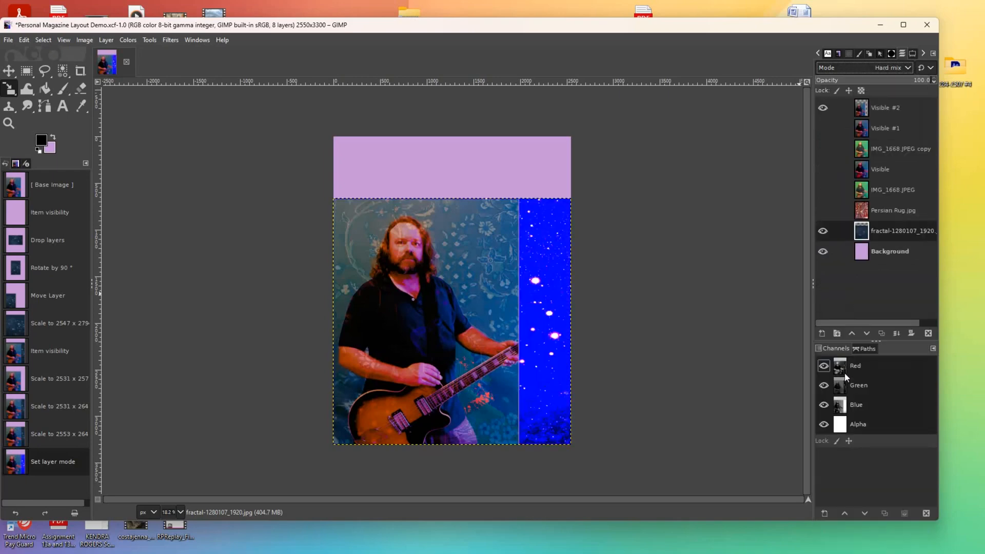
pyautogui.click(905, 70)
pyautogui.click(851, 389)
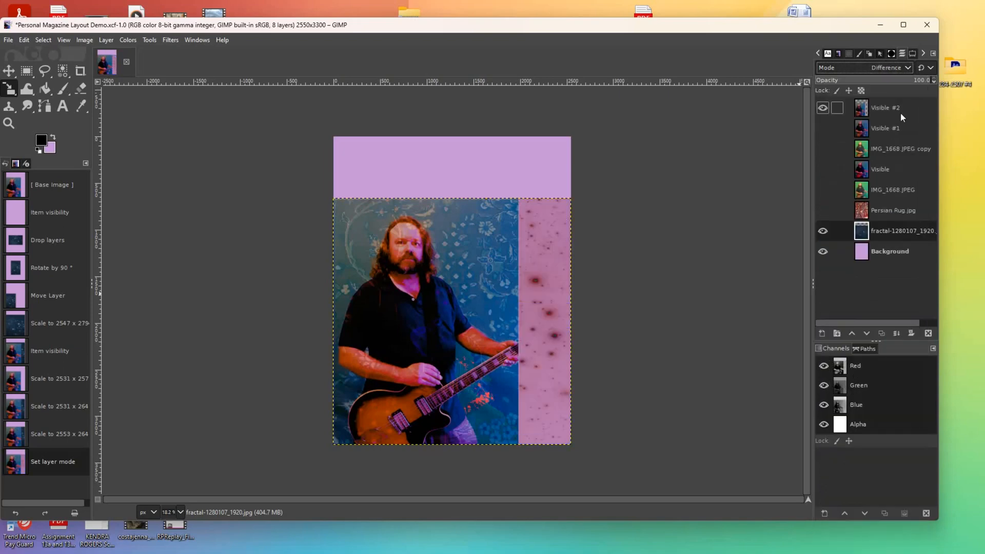
pyautogui.click(908, 68)
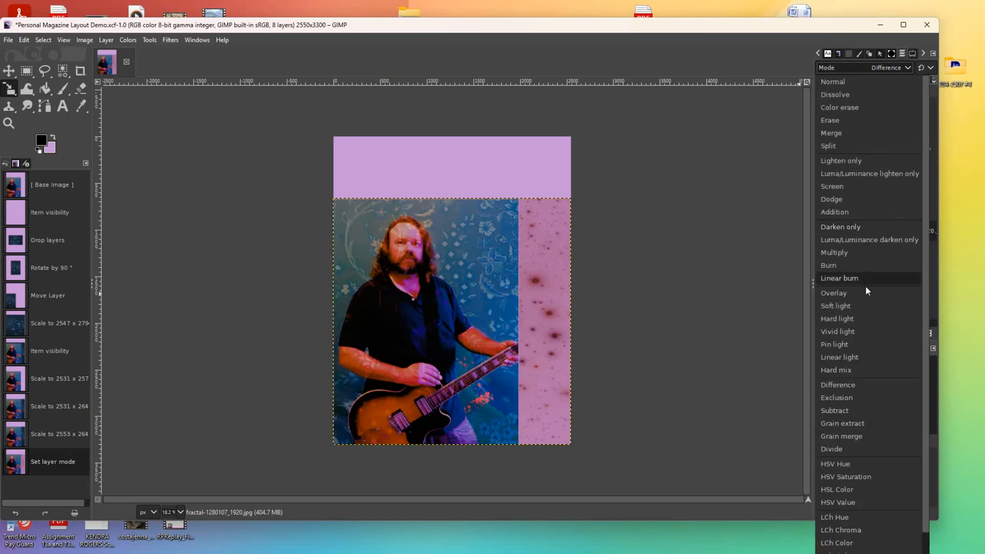
pyautogui.click(841, 423)
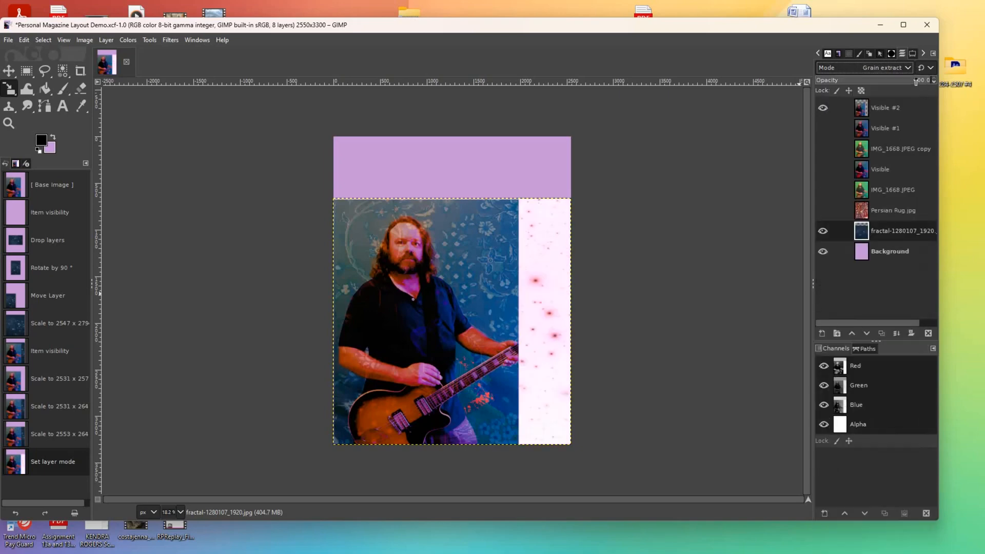
# Set the star layer to Linear burn and move it to the top of the layer stack.
pyautogui.click(907, 68)
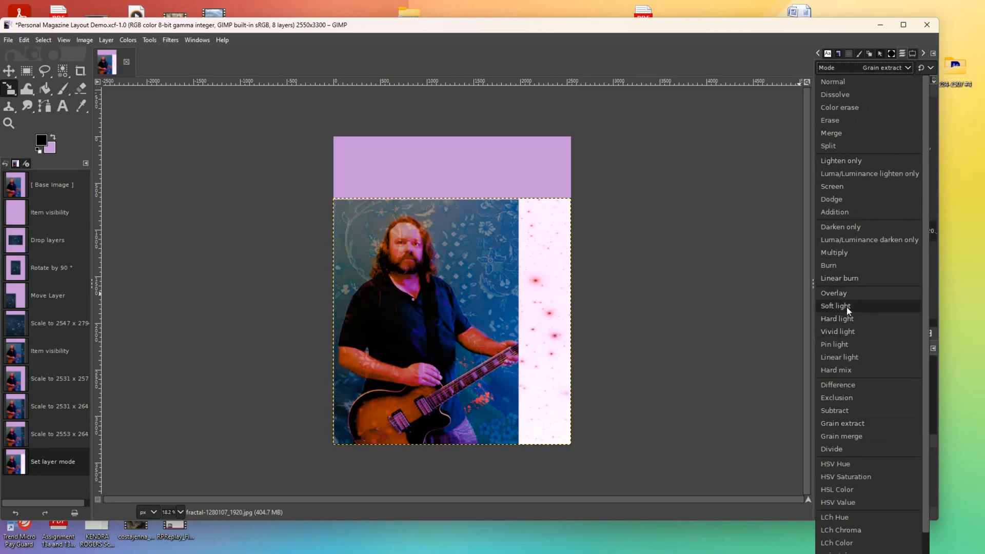
pyautogui.click(840, 281)
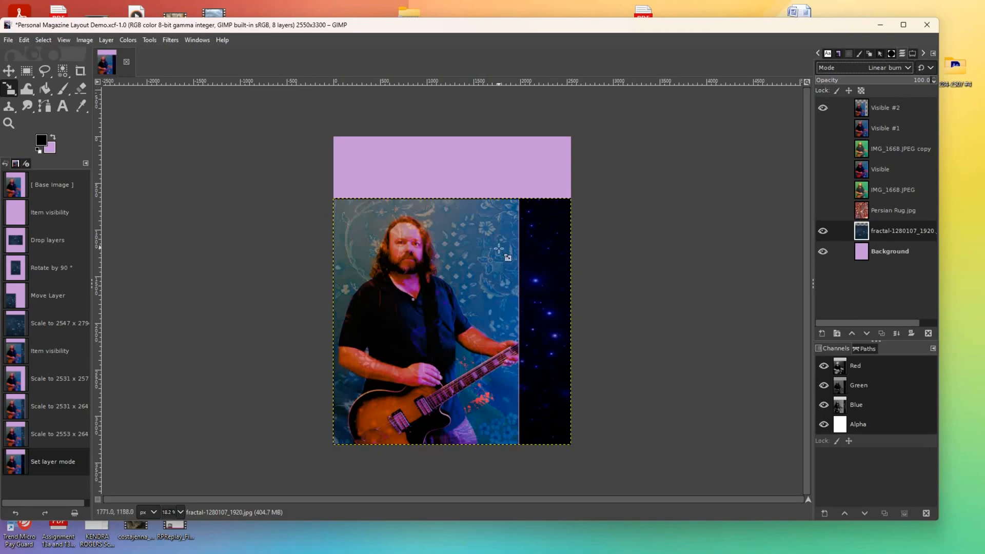
pyautogui.moveTo(895, 235); pyautogui.dragTo(877, 107)
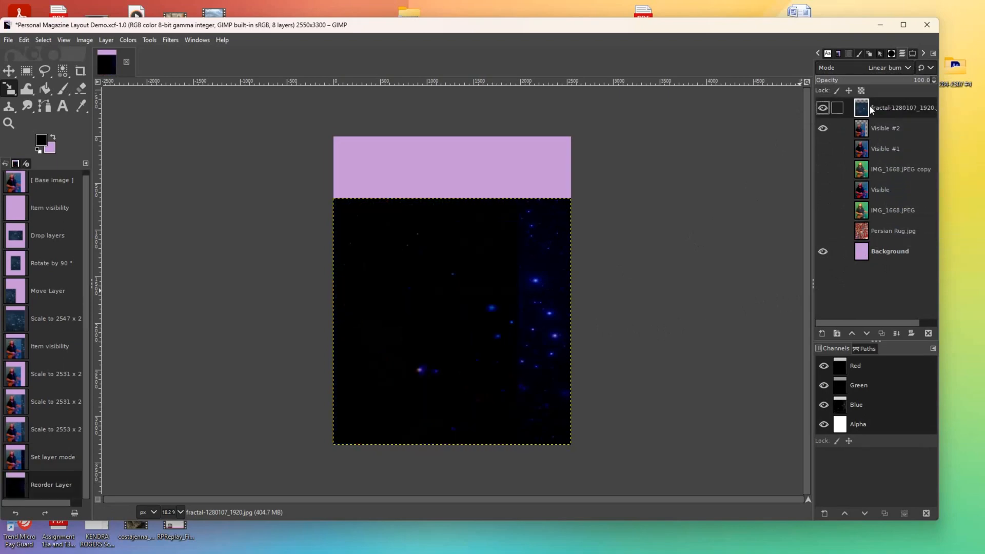
# Try Erase, then Multiply blending on the star layer with opacity lowered to about 32.
pyautogui.click(898, 67)
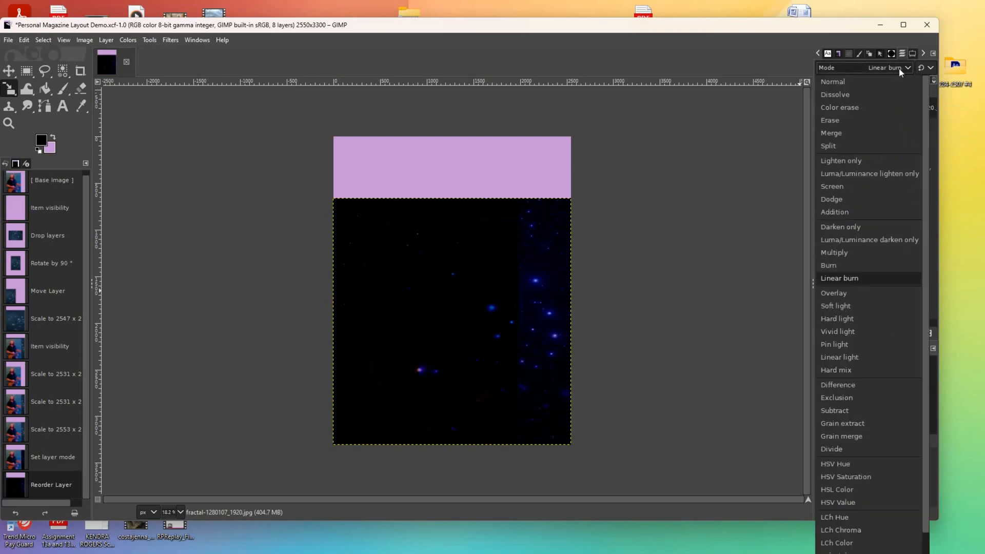
pyautogui.click(846, 120)
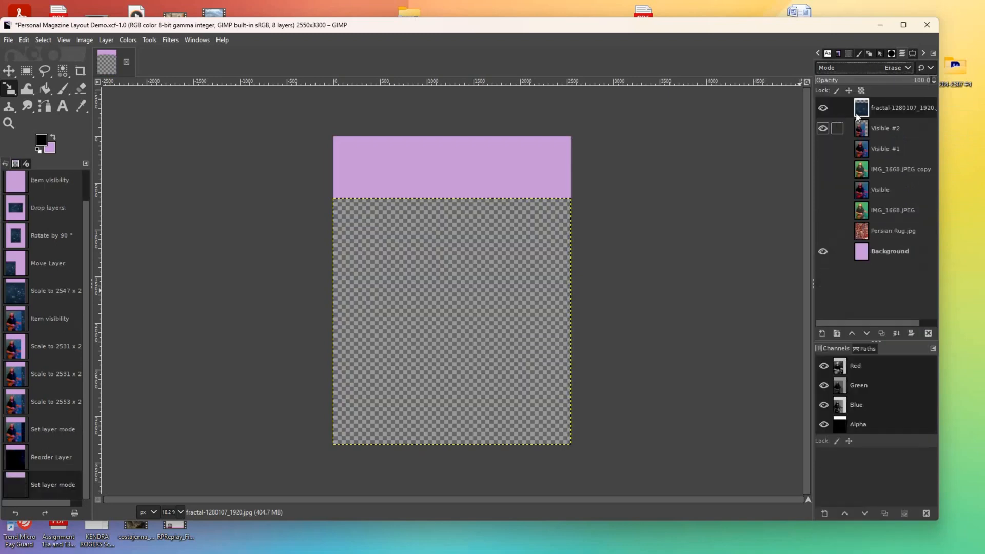
pyautogui.click(904, 69)
pyautogui.click(848, 251)
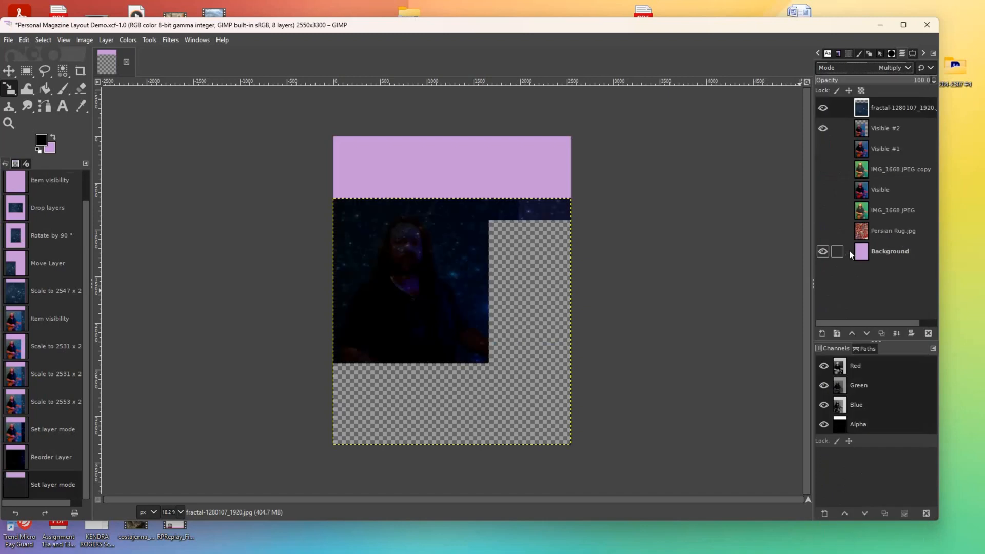
pyautogui.moveTo(899, 83)
pyautogui.mouseDown()
pyautogui.moveTo(851, 84)
pyautogui.moveTo(880, 81)
pyautogui.mouseUp()
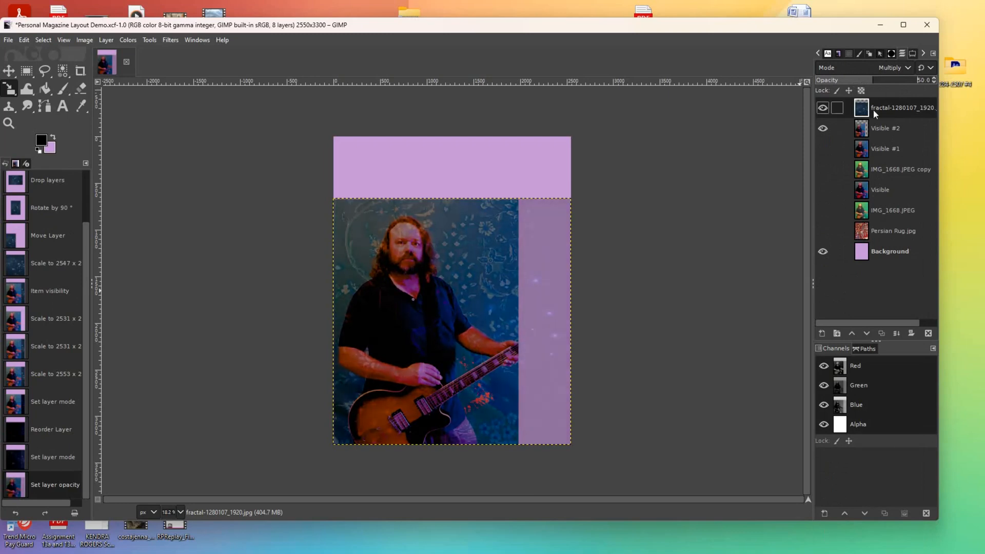
# Try Linear burn, Soft light and Exclusion blends on the fractal layer, adjusting its opacity.
pyautogui.click(901, 70)
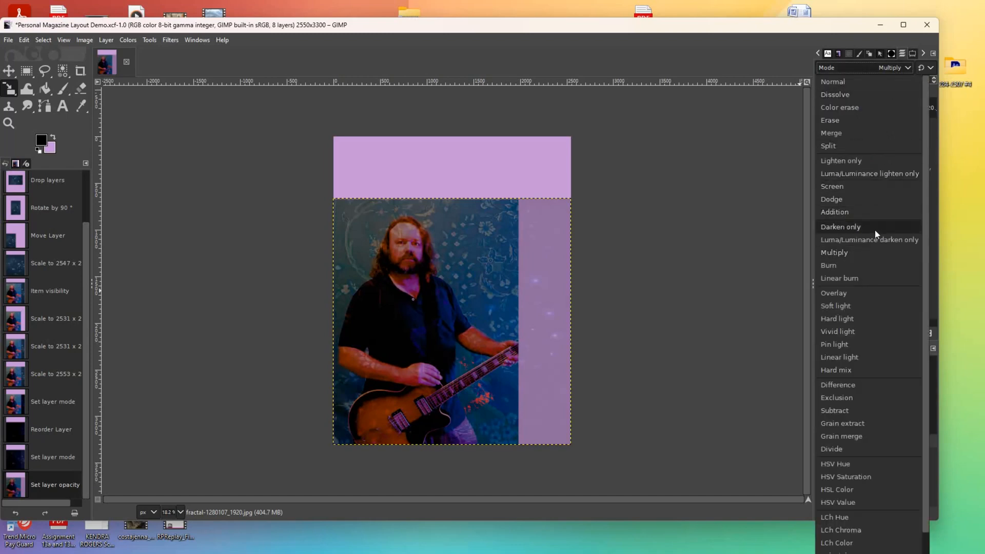
pyautogui.click(848, 280)
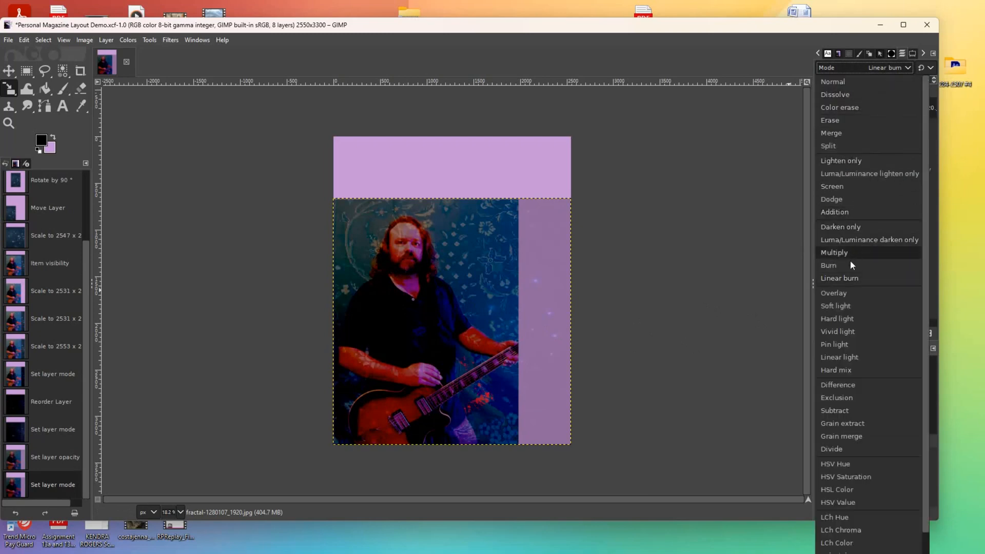
pyautogui.click(841, 306)
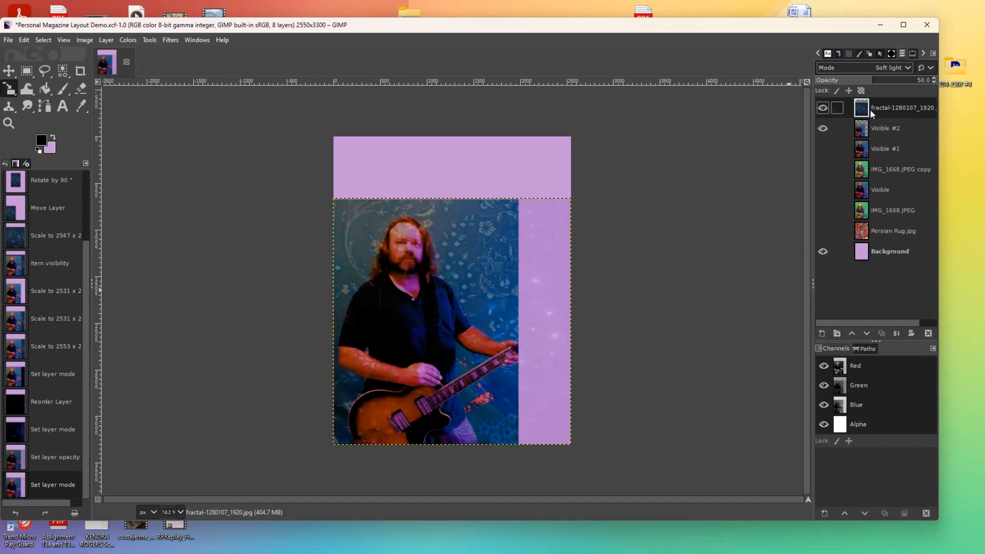
pyautogui.moveTo(869, 87); pyautogui.dragTo(893, 93)
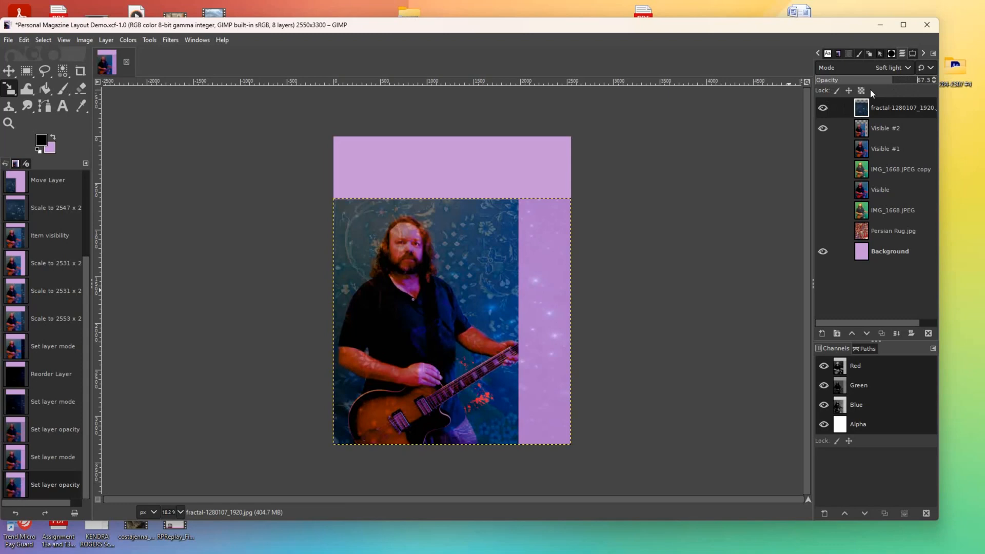
pyautogui.click(896, 69)
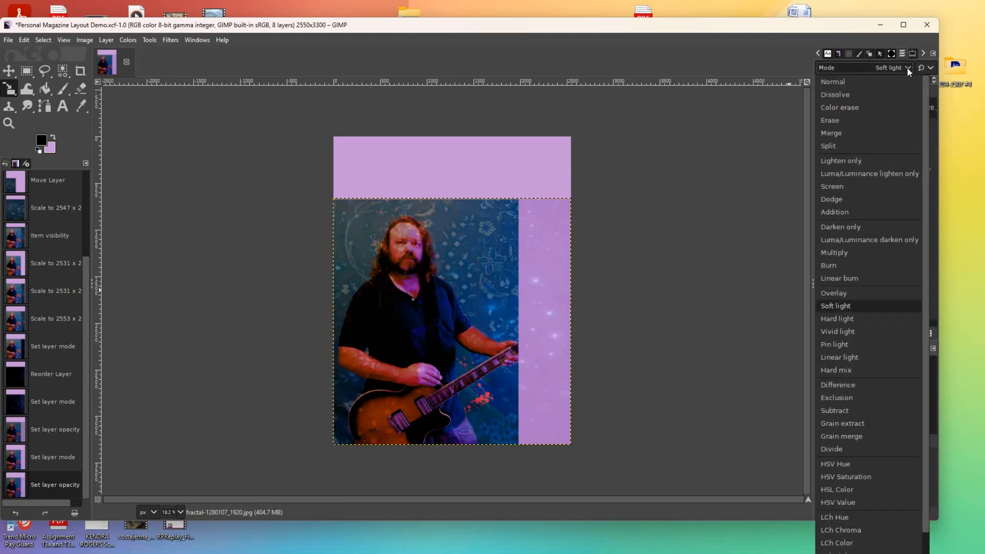
pyautogui.click(841, 399)
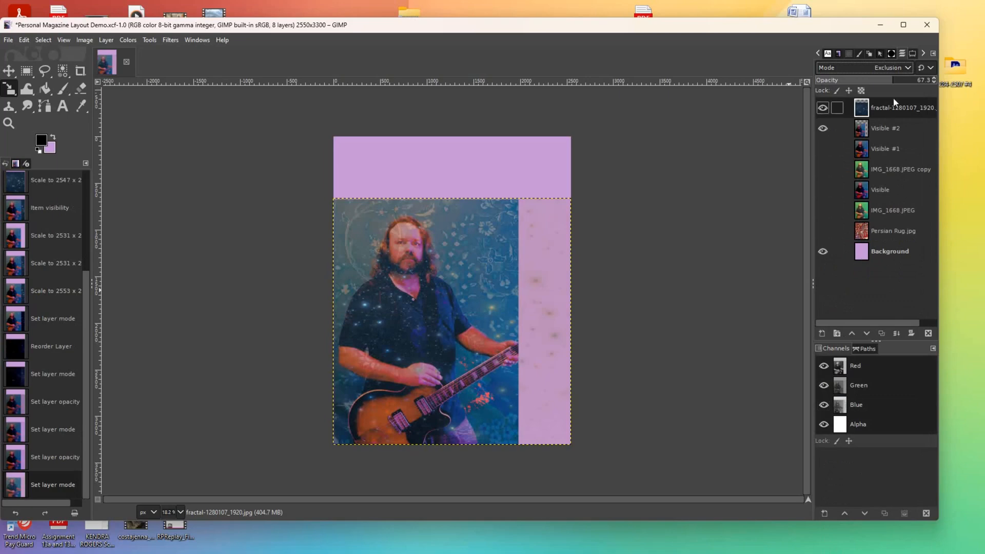
pyautogui.moveTo(878, 82); pyautogui.dragTo(834, 90)
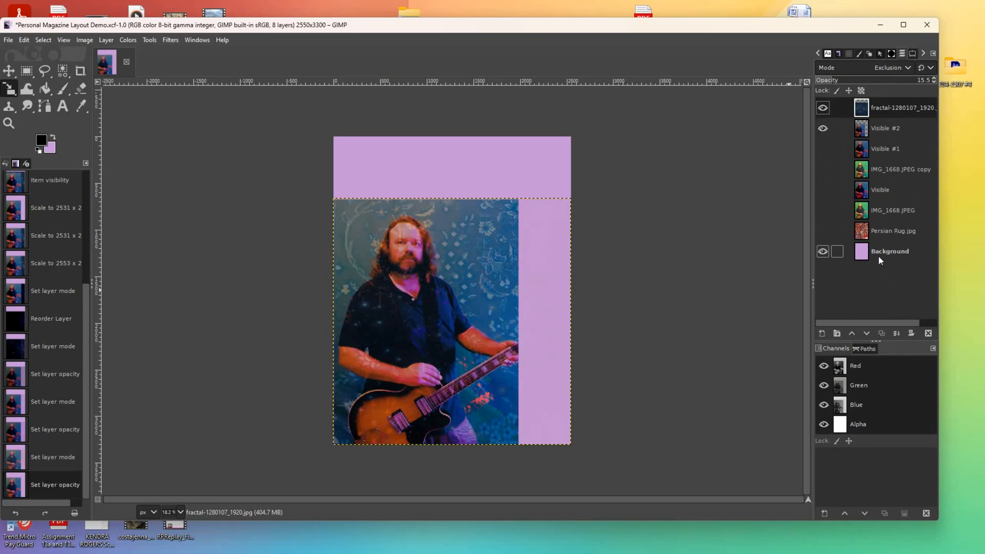
# Try Difference and Multiply blends, then delete the fractal layer.
pyautogui.click(899, 68)
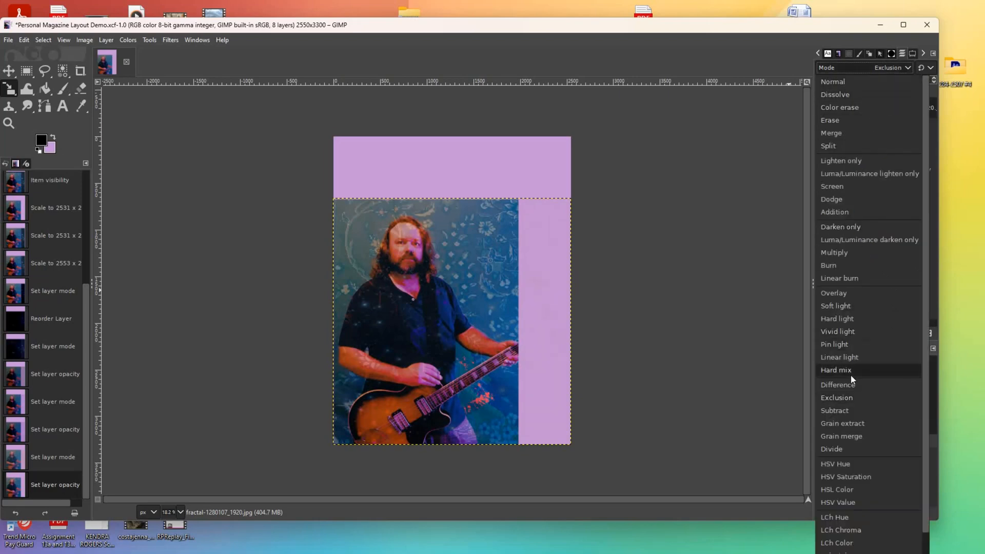
pyautogui.click(842, 385)
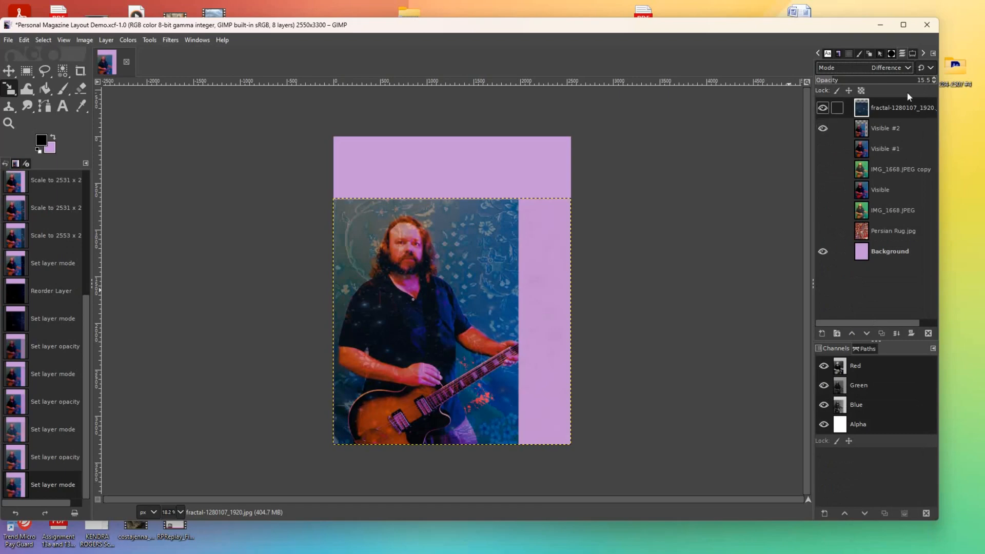
pyautogui.click(899, 66)
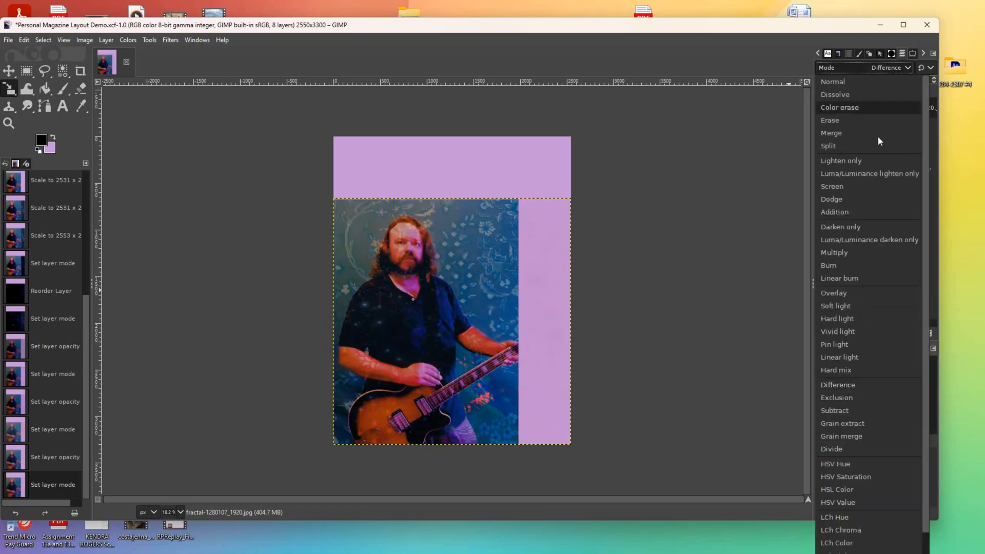
pyautogui.click(838, 256)
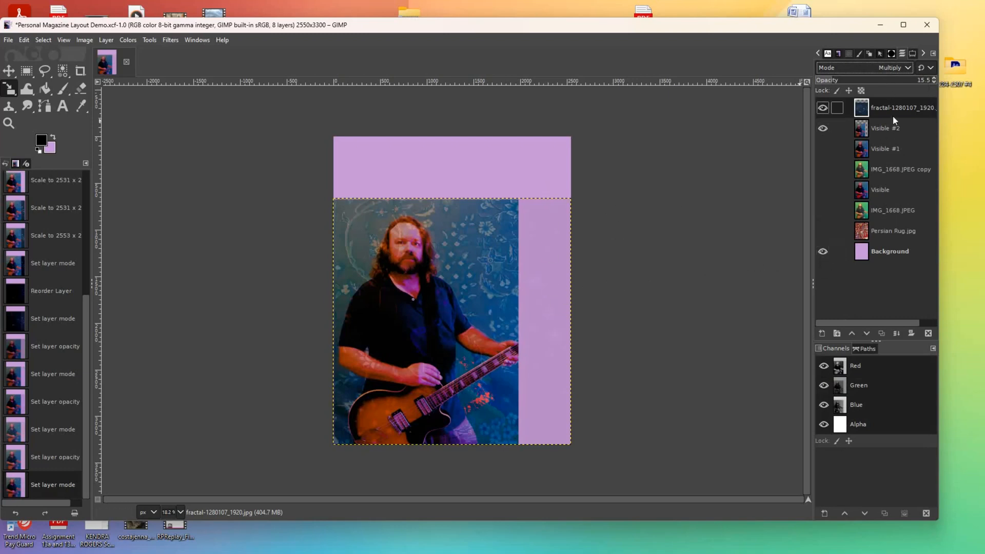
pyautogui.click(928, 333)
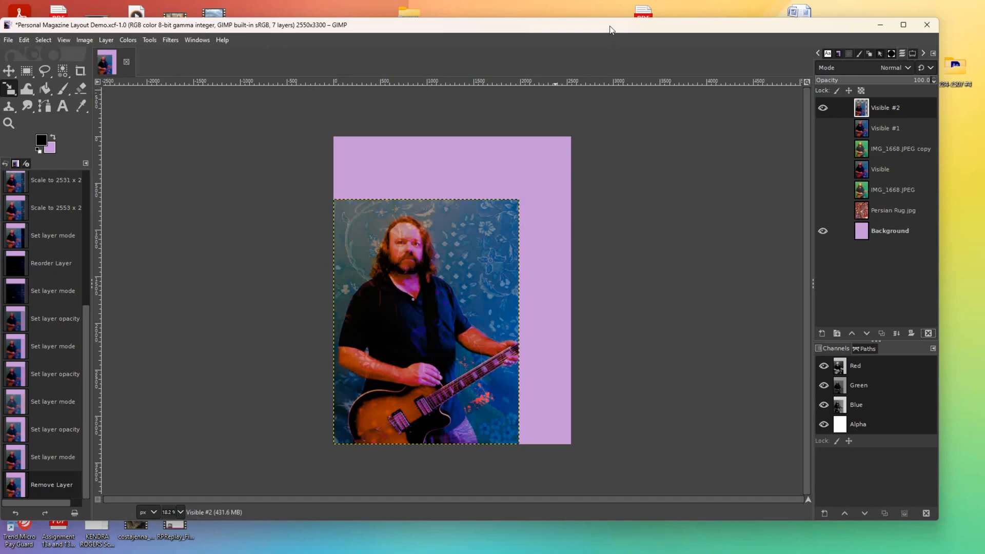
# Restore the fractal layer just above Background in Overlay mode at 100% opacity, then select Visible #2.
pyautogui.hotkey('ctrl', 'z')
pyautogui.moveTo(874, 111); pyautogui.dragTo(879, 236)
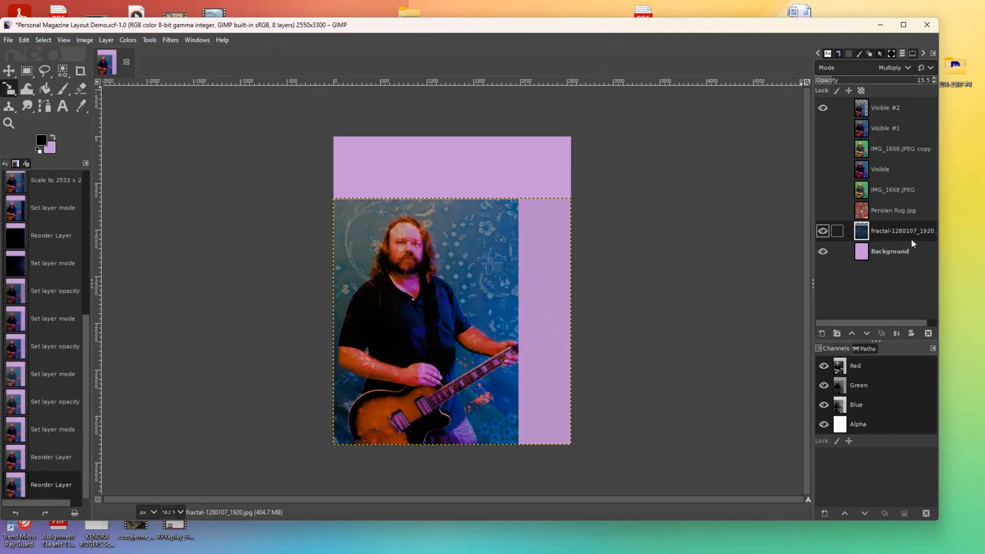
pyautogui.click(908, 67)
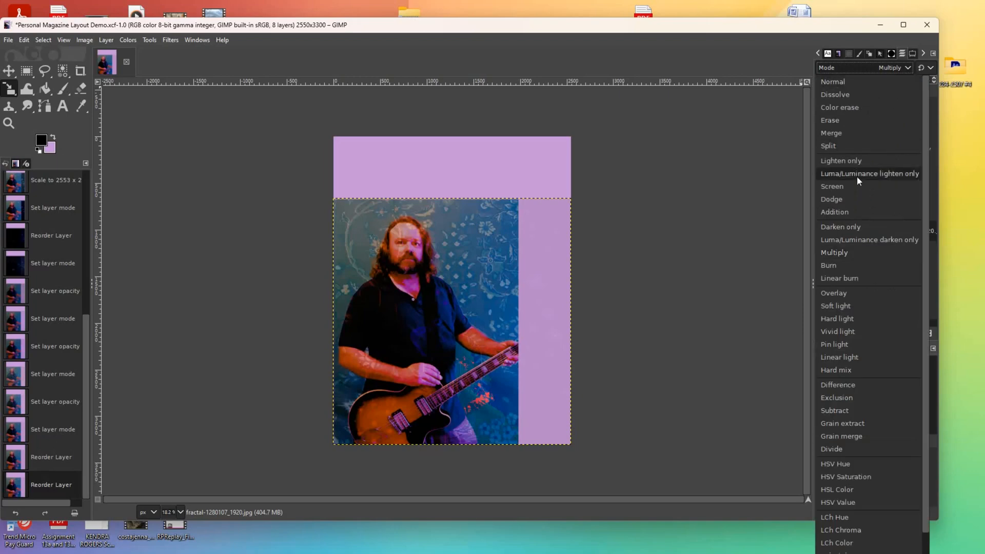
pyautogui.click(836, 293)
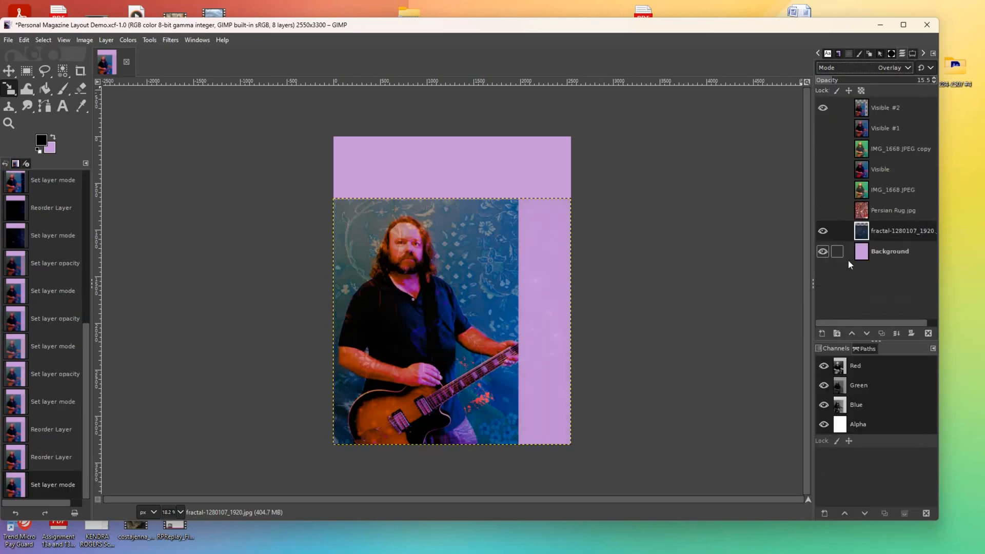
pyautogui.click(855, 80)
pyautogui.moveTo(856, 80); pyautogui.dragTo(929, 81)
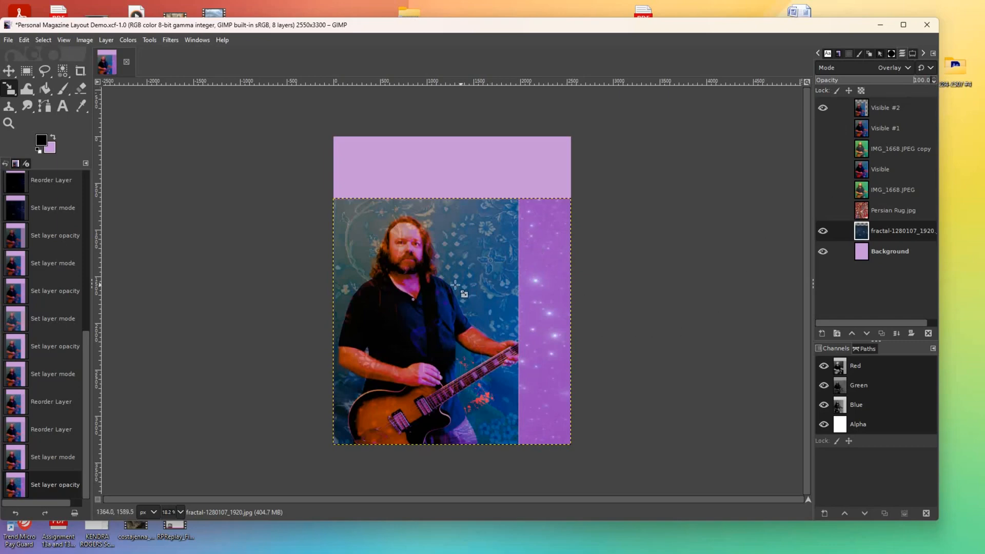
pyautogui.click(897, 108)
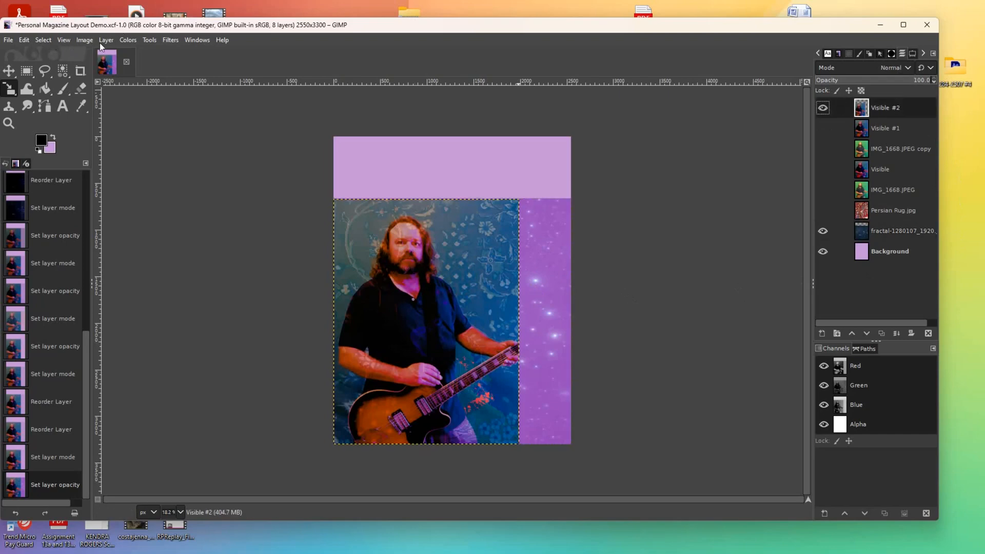
# Apply a Hue-Saturation hue shift of -110.9 to the Visible #2 guitarist photo.
pyautogui.click(78, 41)
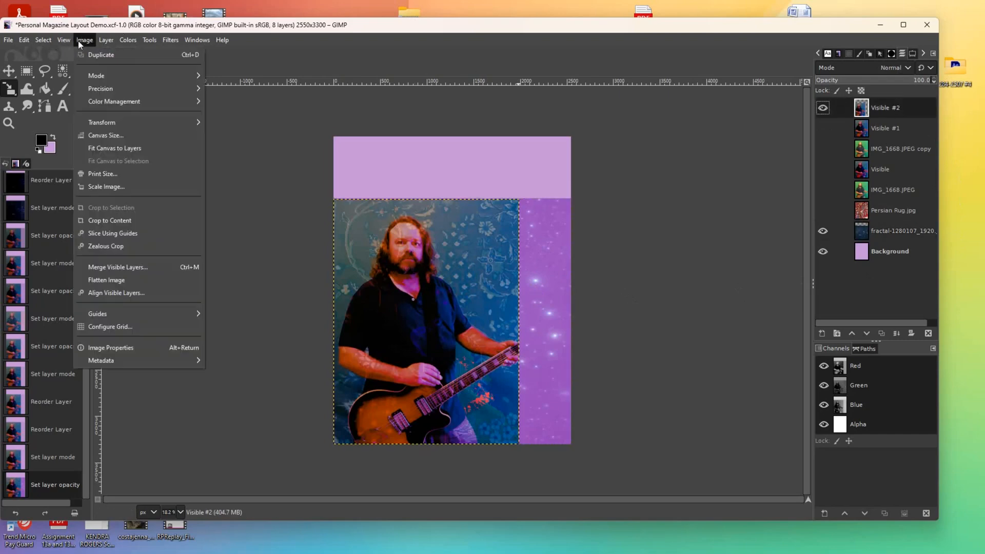
pyautogui.click(43, 40)
pyautogui.moveTo(130, 42)
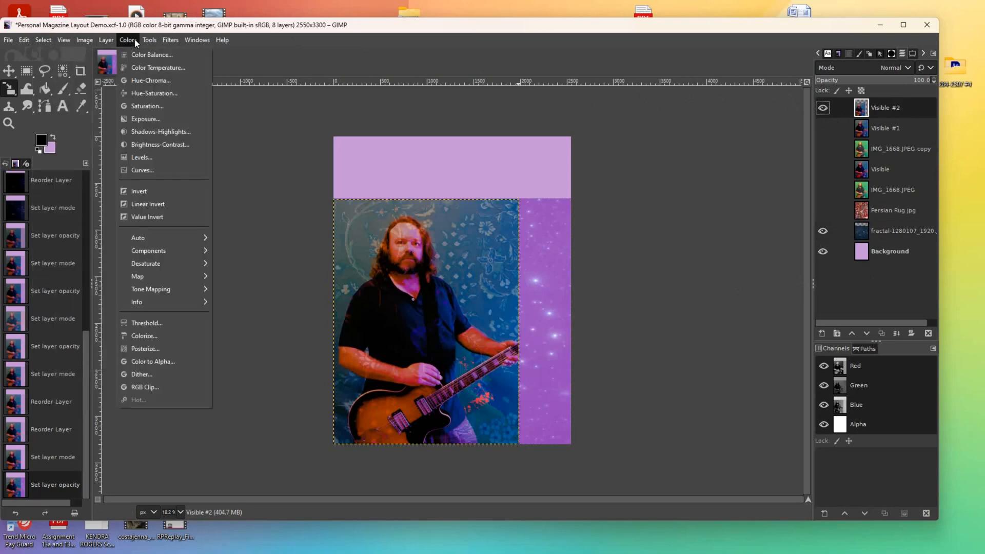
pyautogui.click(154, 93)
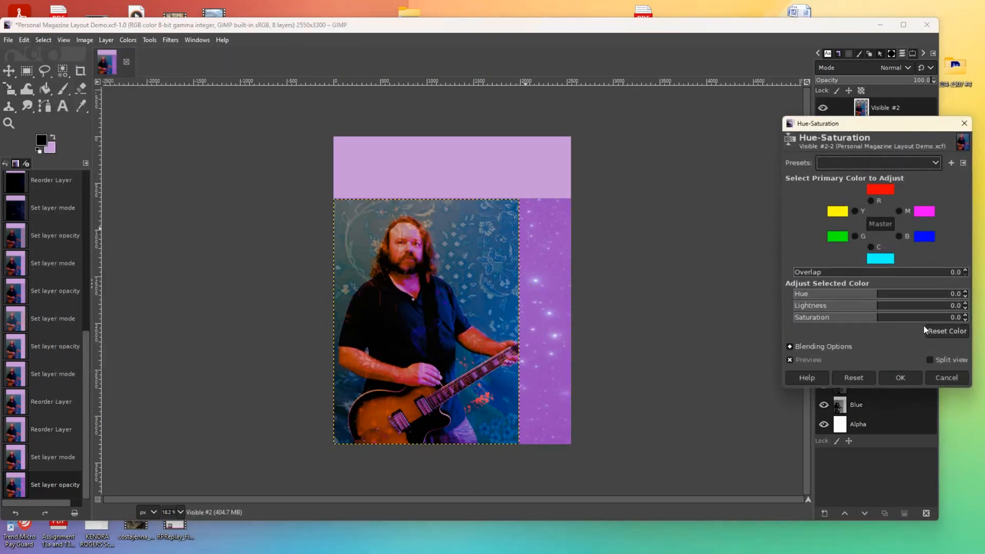
pyautogui.moveTo(865, 300); pyautogui.dragTo(826, 302)
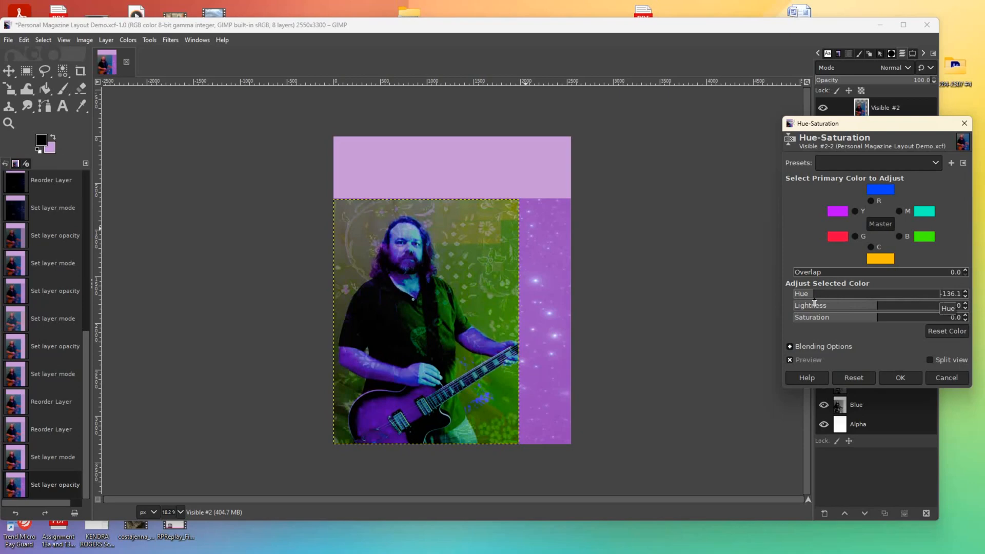
pyautogui.moveTo(814, 303); pyautogui.dragTo(821, 297)
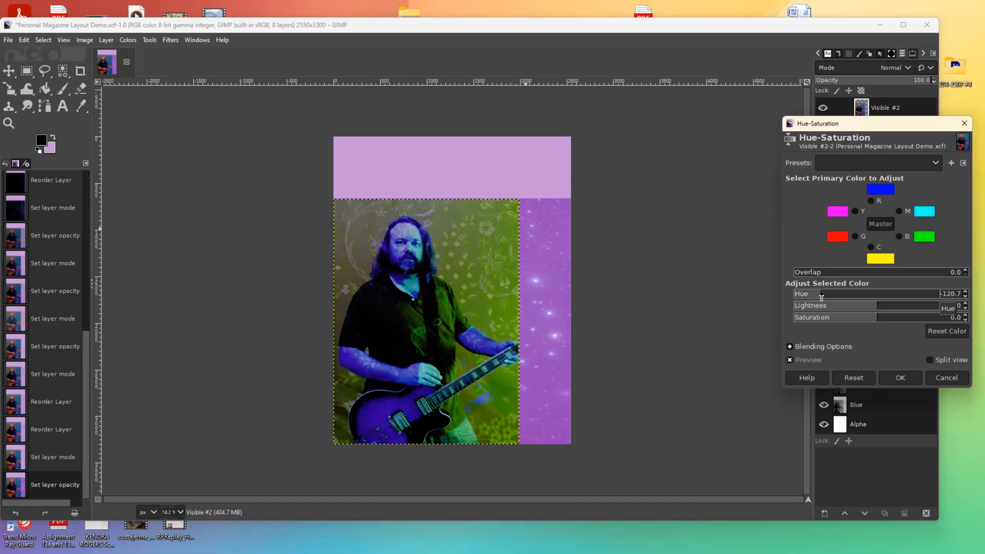
pyautogui.moveTo(822, 296); pyautogui.dragTo(825, 295)
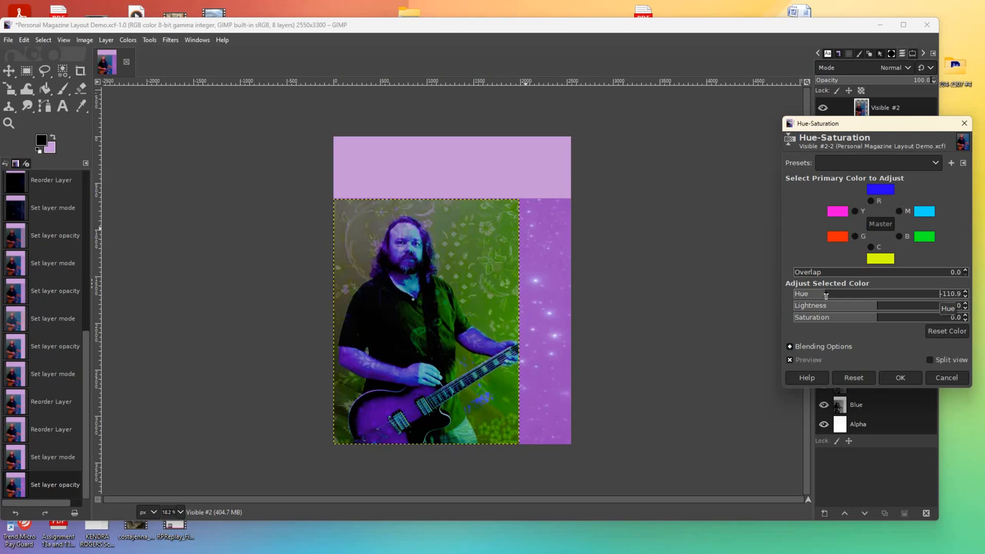
pyautogui.click(895, 378)
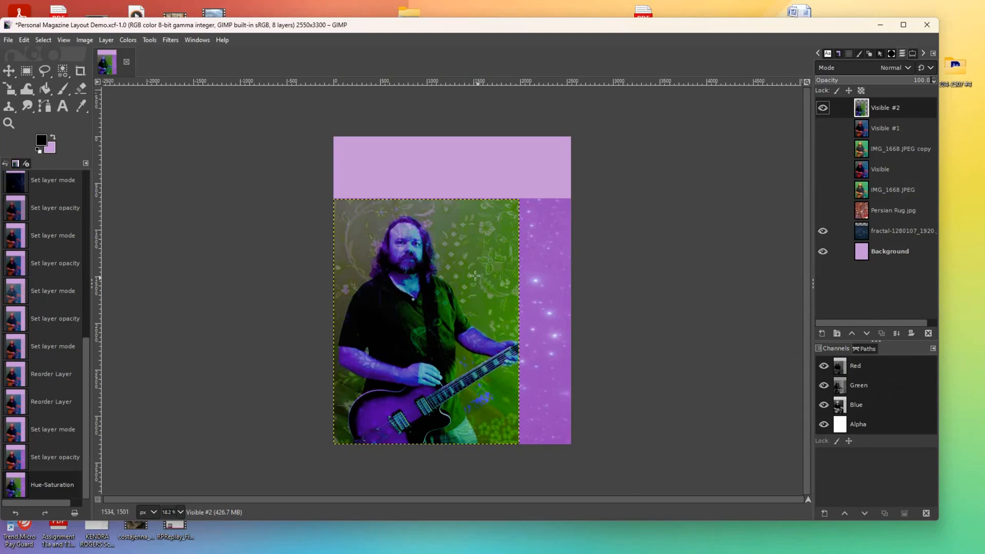
# Add a new transparent layer and rectangle-select the top band of the page.
pyautogui.click(25, 71)
pyautogui.click(820, 333)
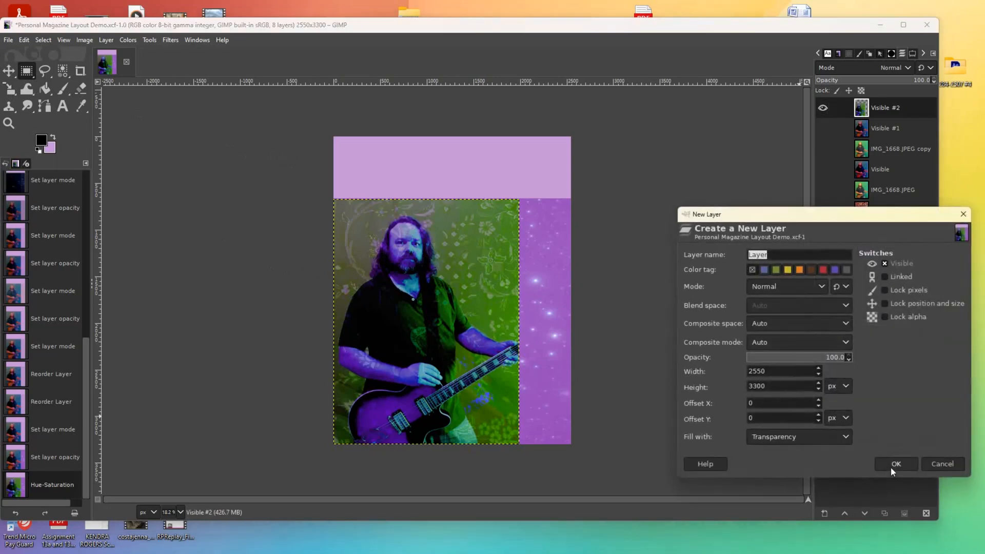
pyautogui.click(892, 467)
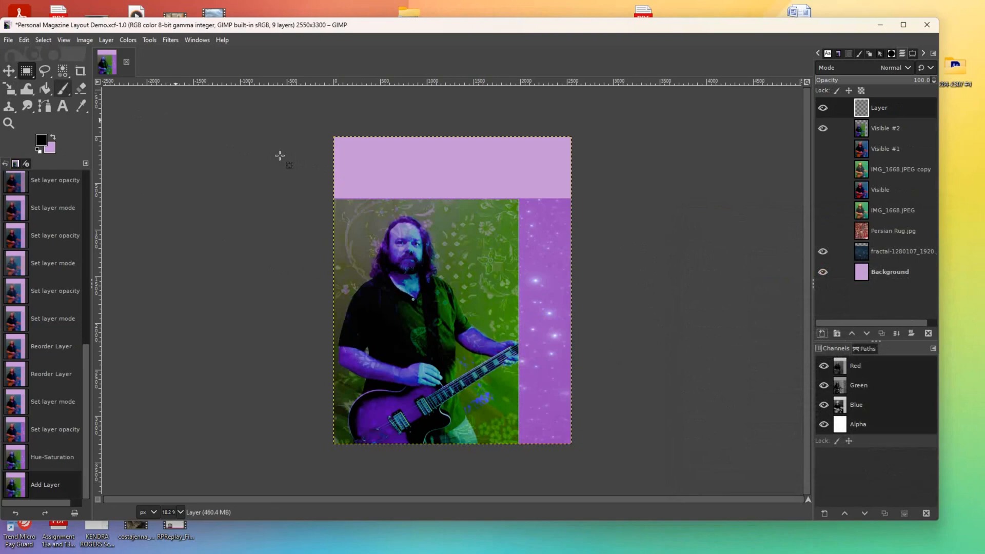
pyautogui.moveTo(333, 137); pyautogui.dragTo(572, 200)
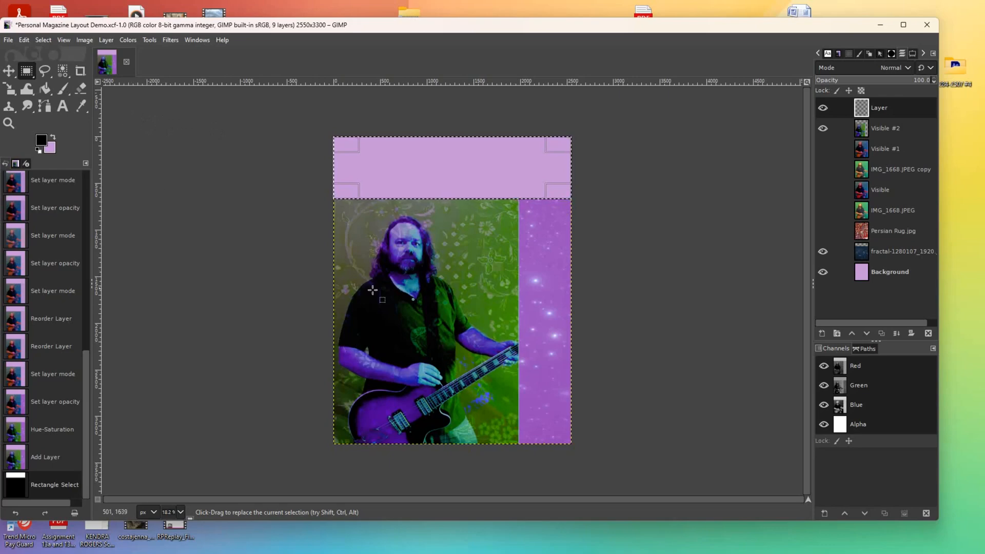
# Sample a dark purple from the guitarist's face, bucket-fill the band, and clear the selection.
pyautogui.click(80, 106)
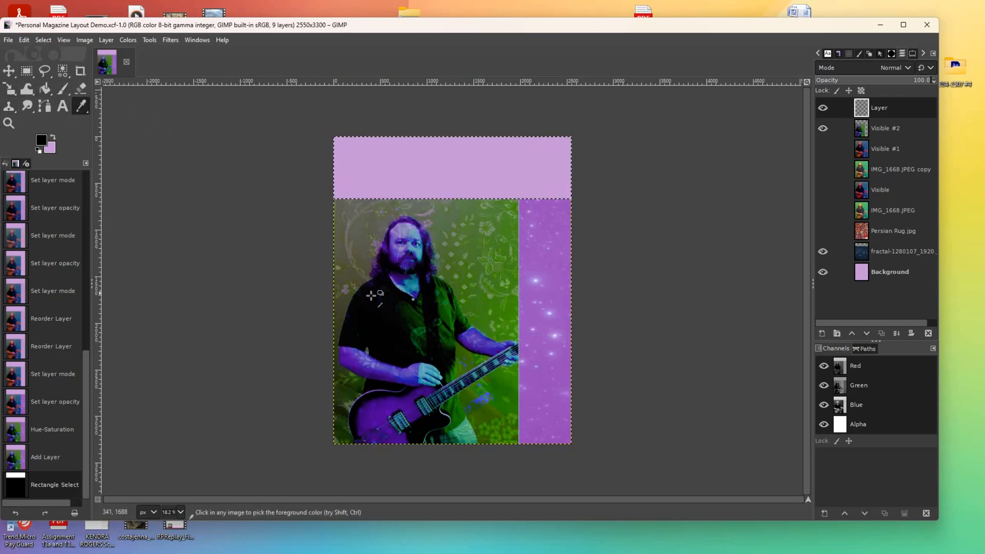
pyautogui.click(408, 256)
pyautogui.click(45, 88)
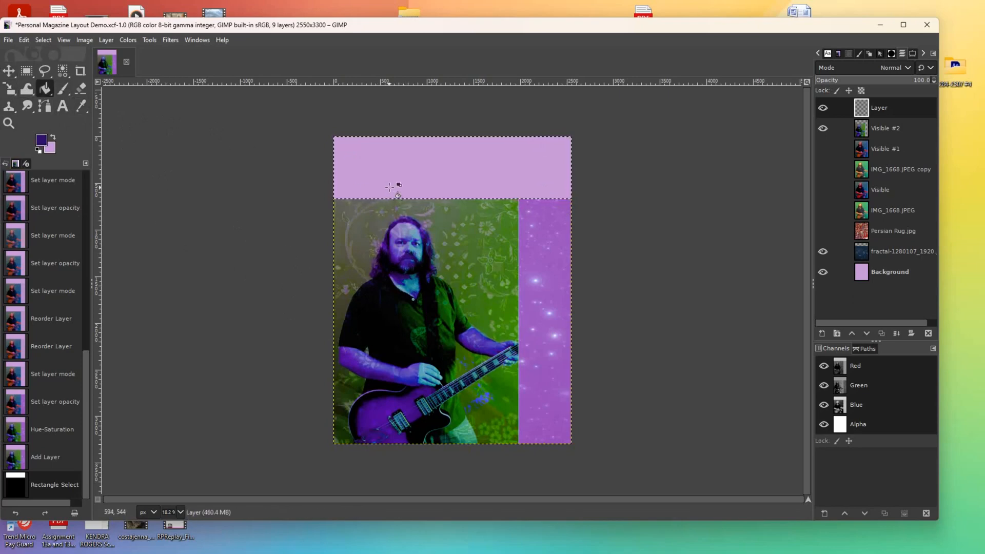
pyautogui.click(395, 184)
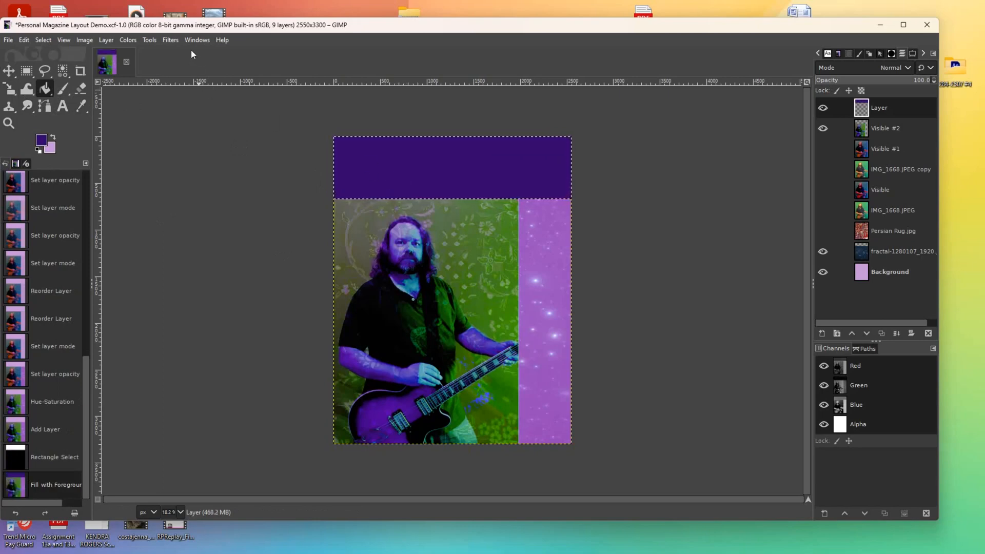
pyautogui.hotkey('ctrl', 'shift', 'a')
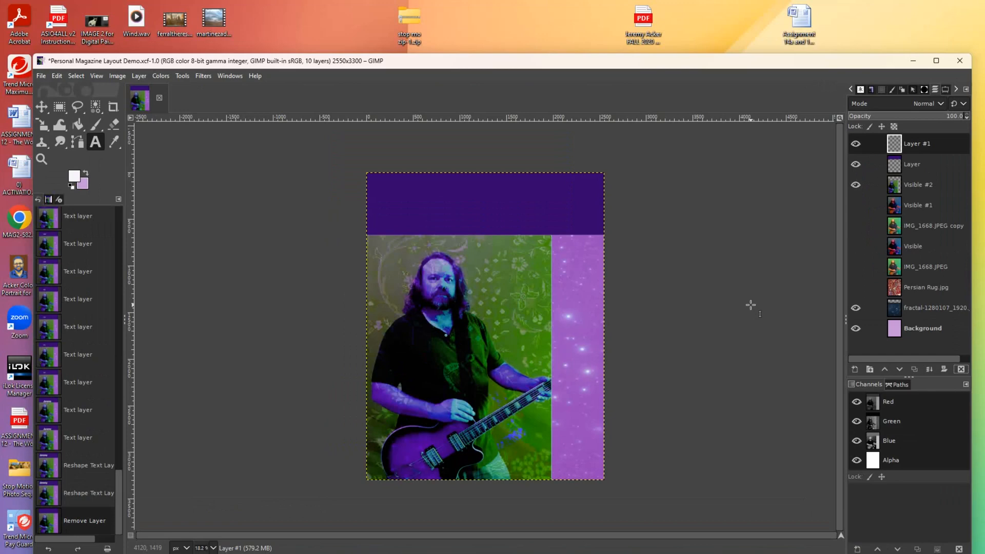
# Delete the extra Layer #1 and add a fresh transparent layer on top.
pyautogui.click(960, 368)
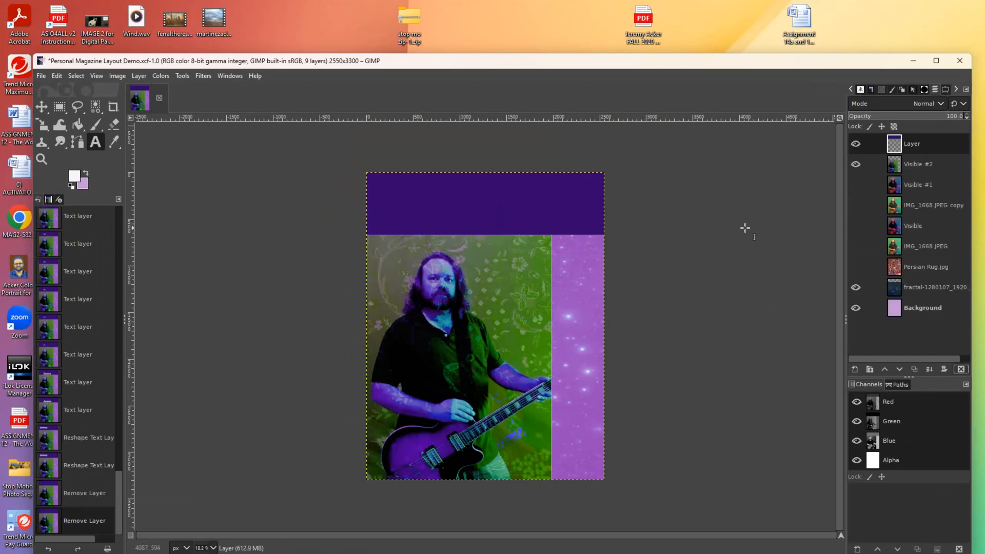
pyautogui.click(852, 369)
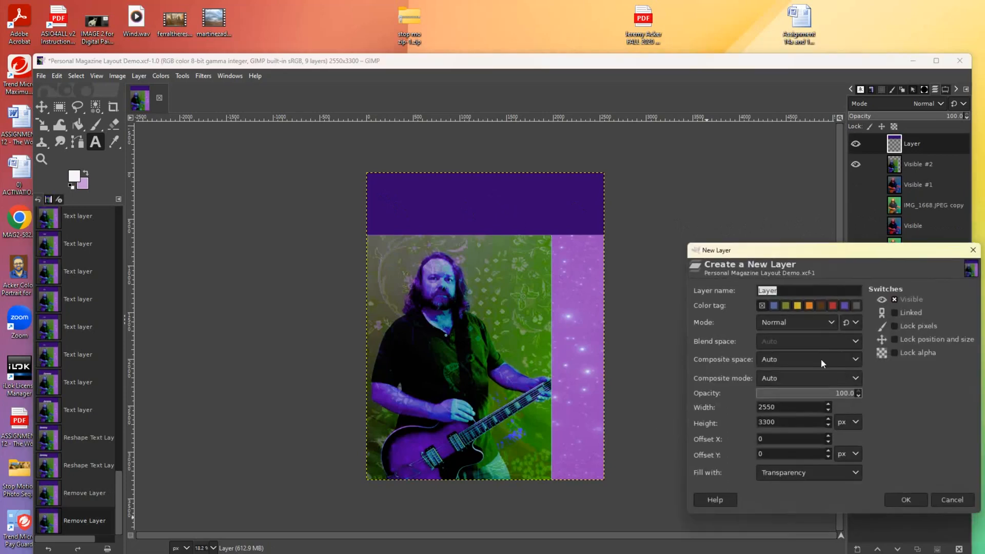
pyautogui.click(894, 496)
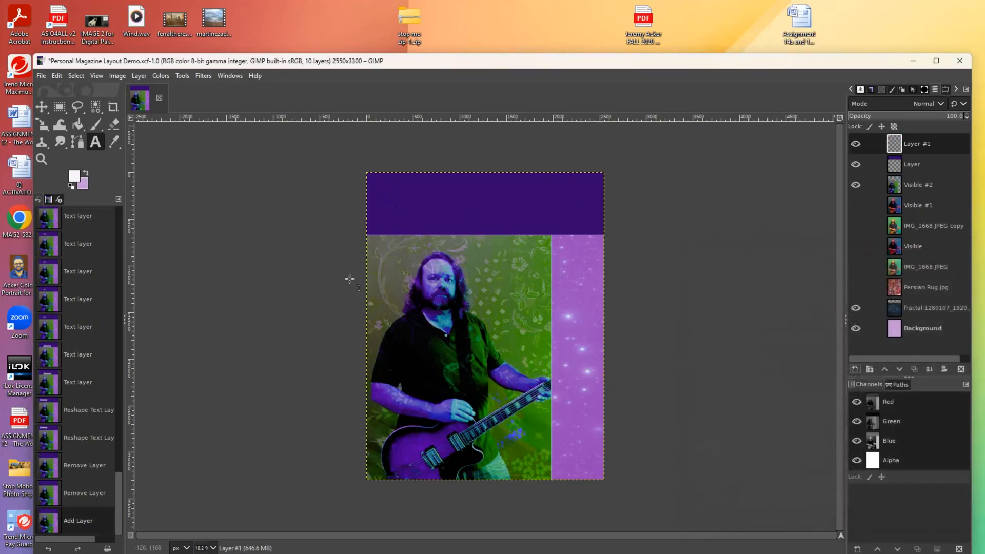
# Start a white text box at the banner's top-left and type the guitarist's name.
pyautogui.click(96, 143)
pyautogui.click(389, 200)
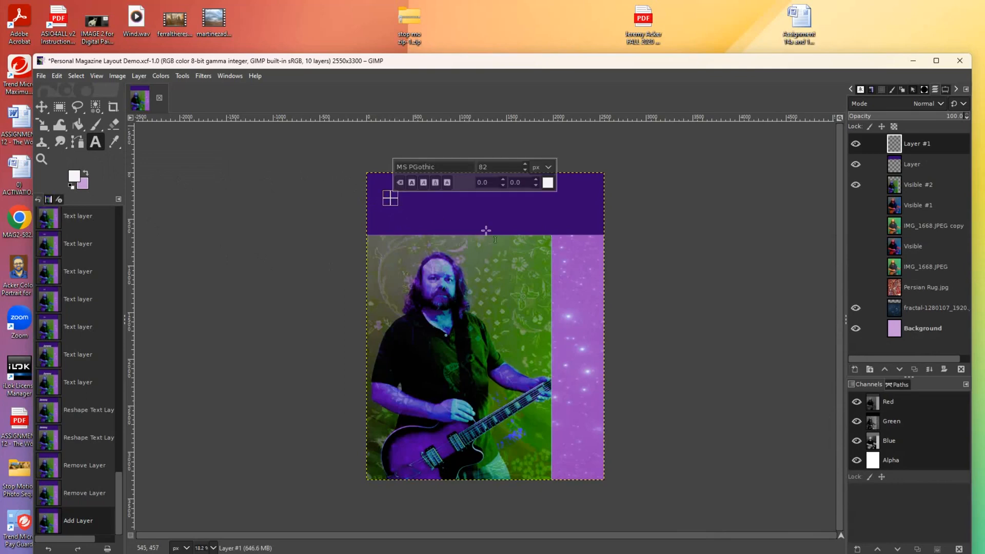
pyautogui.click(548, 182)
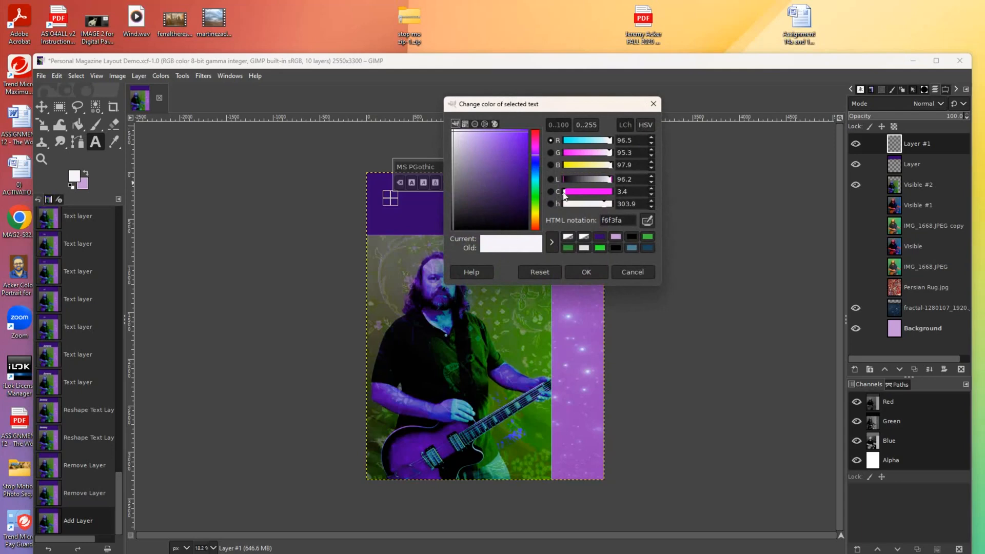
pyautogui.click(615, 273)
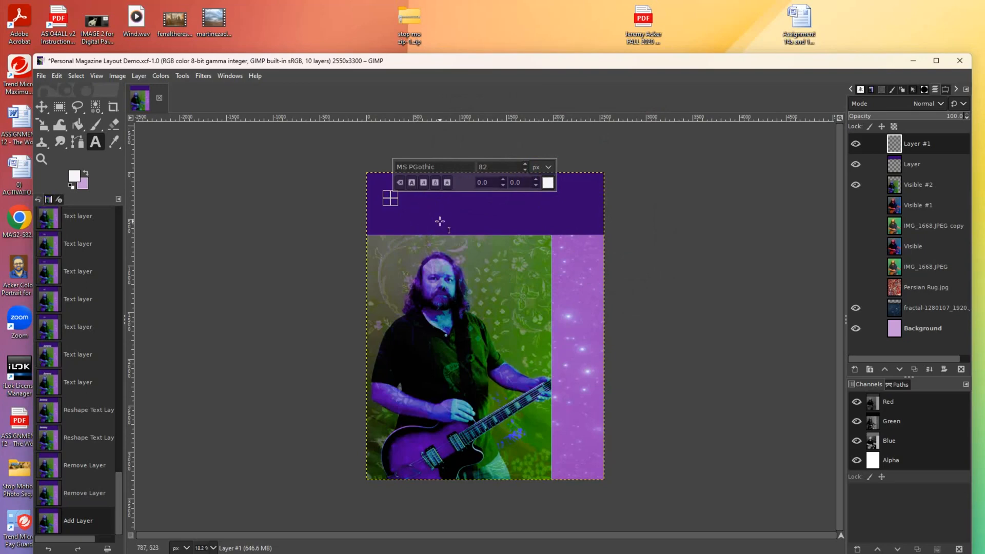
pyautogui.write('Jere')
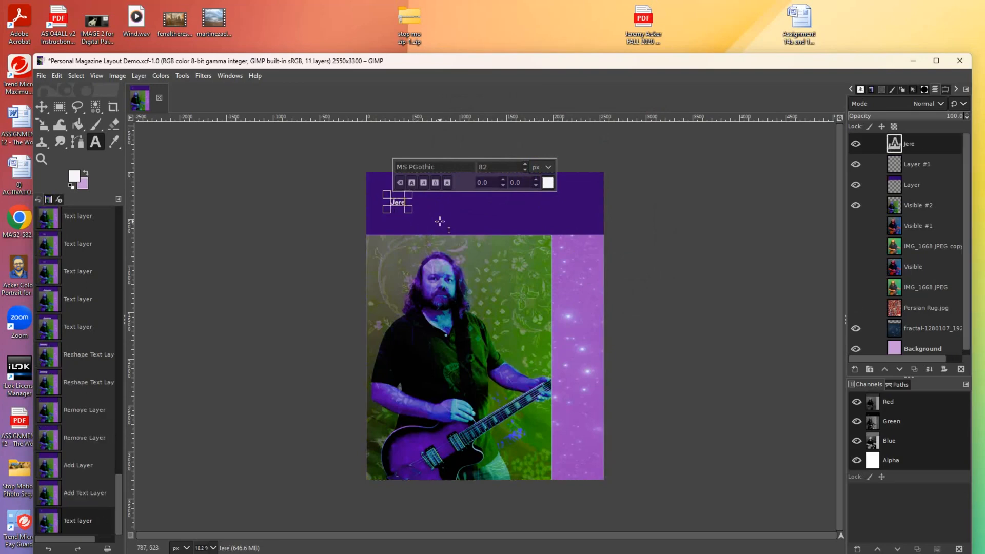
pyautogui.write('my Acker')
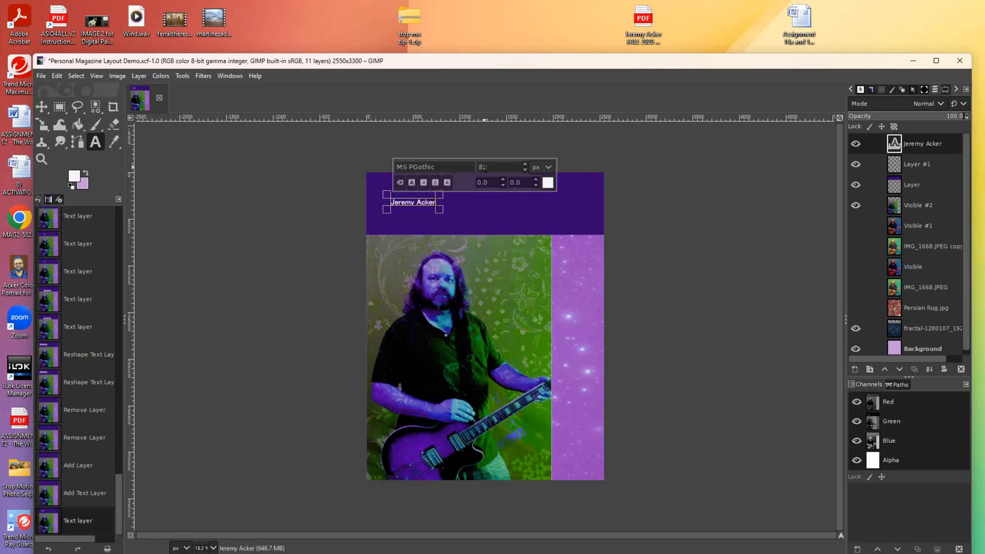
# Select the name and enlarge its text size, then undo the last text change.
pyautogui.moveTo(389, 202); pyautogui.dragTo(448, 211)
pyautogui.click(525, 166)
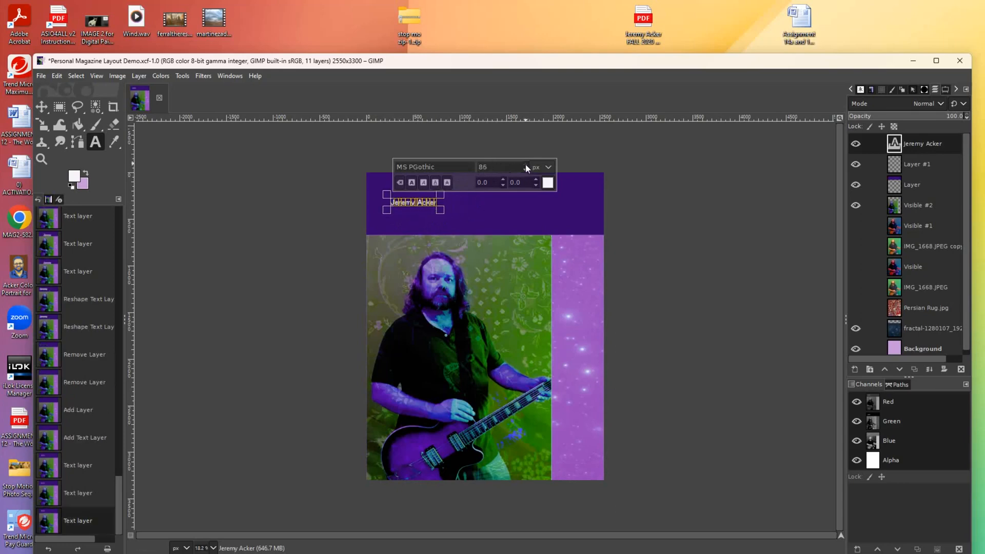
pyautogui.click(525, 165)
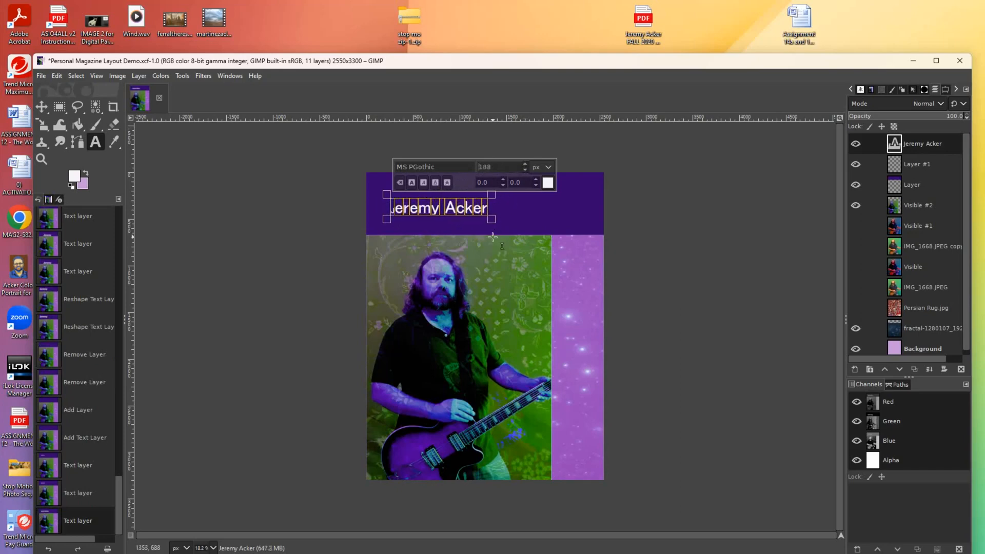
pyautogui.click(518, 148)
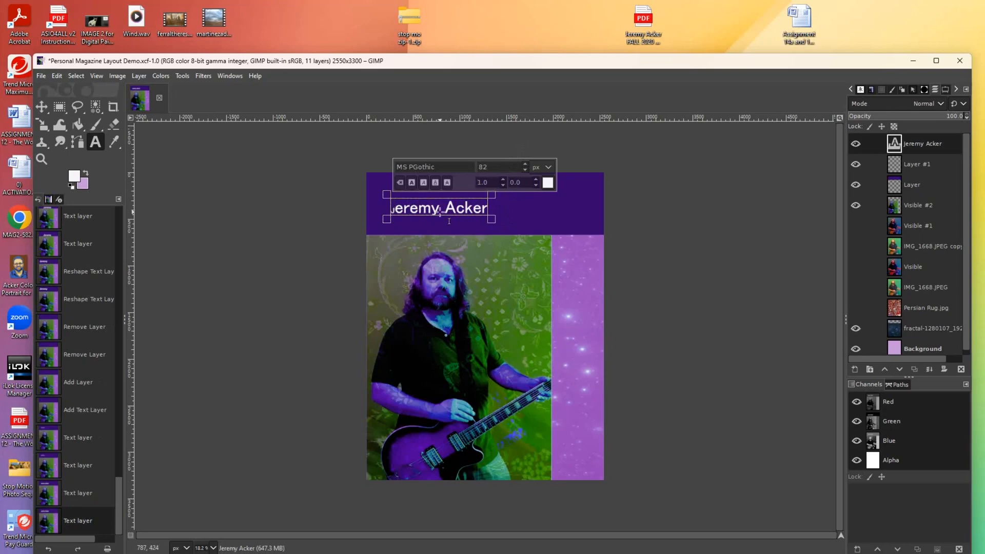
pyautogui.hotkey('ctrl', 'z')
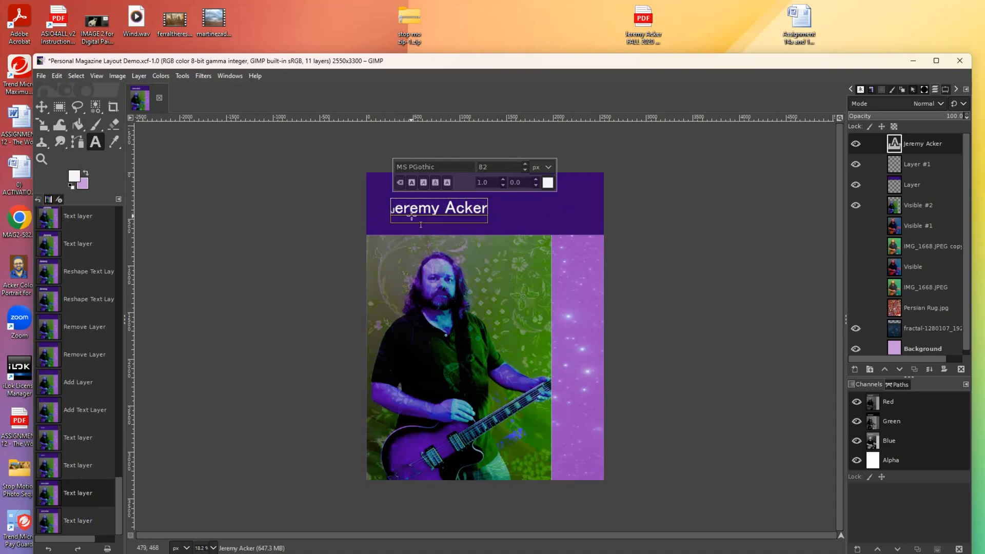
# Select all the name text and set its letter spacing to 6.0.
pyautogui.hotkey('ctrl', 'a')
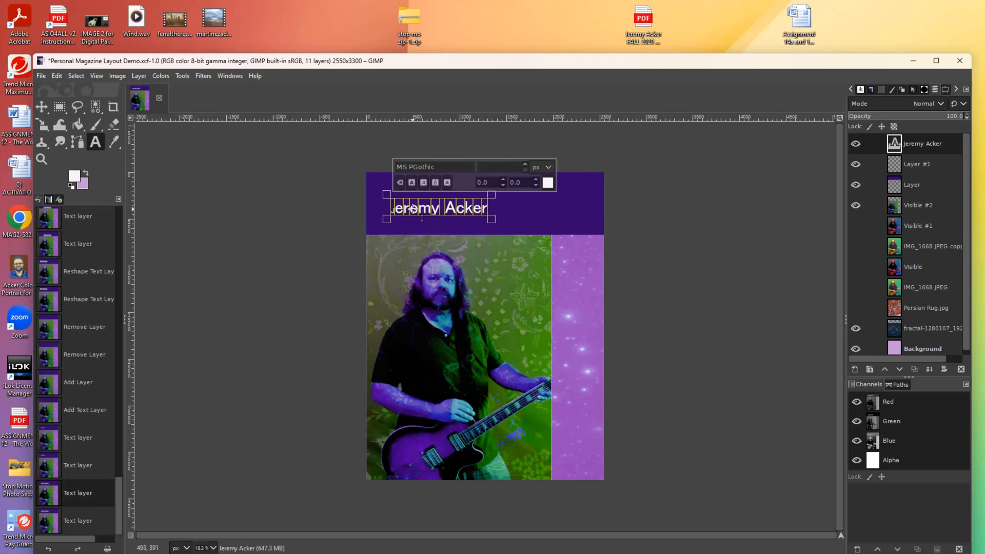
pyautogui.click(502, 180)
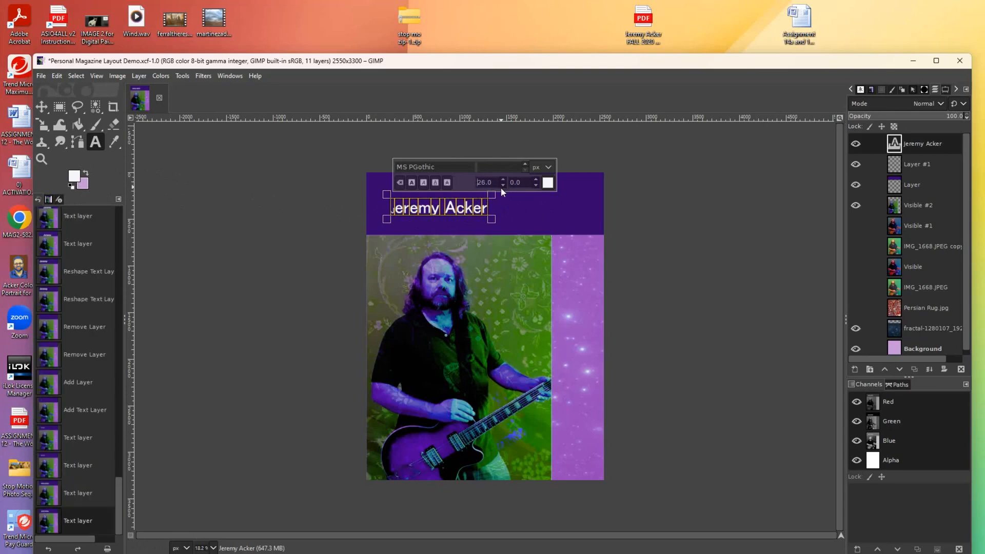
pyautogui.click(502, 185)
pyautogui.click(536, 180)
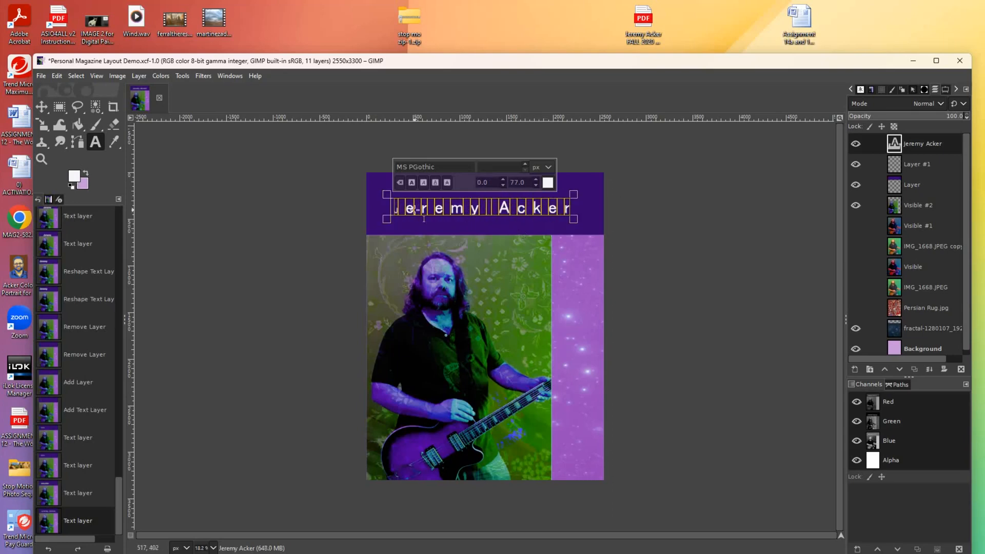
pyautogui.click(535, 185)
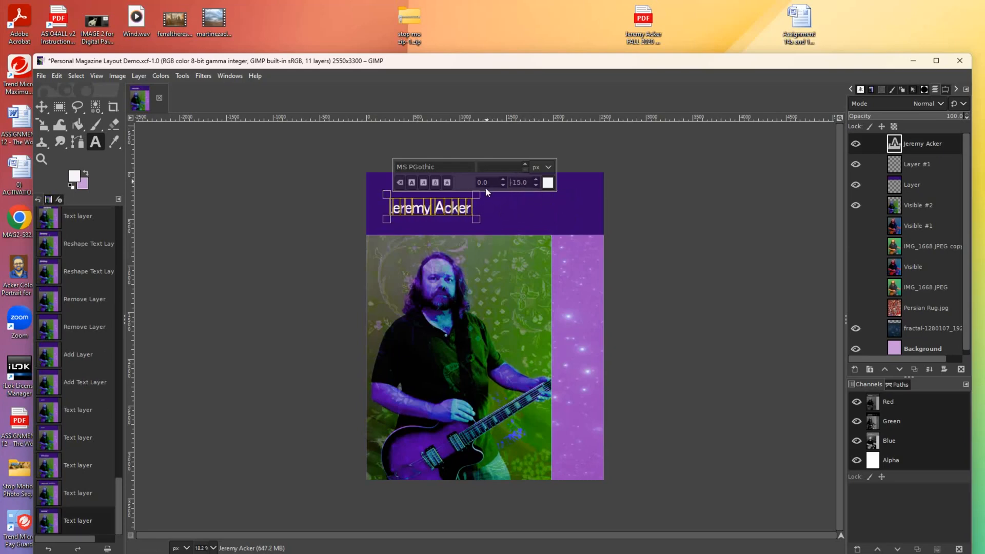
pyautogui.click(536, 179)
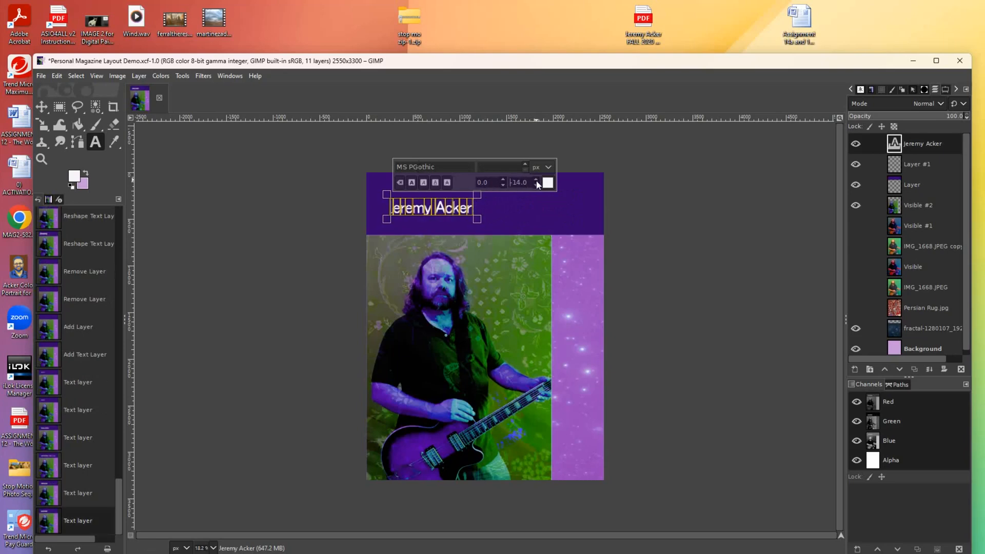
pyautogui.click(536, 180)
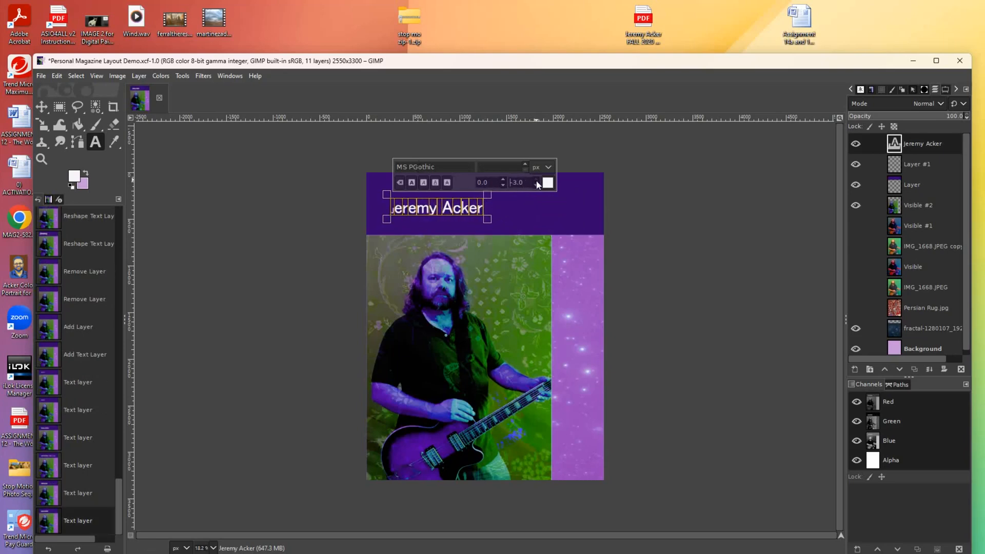
pyautogui.click(536, 180)
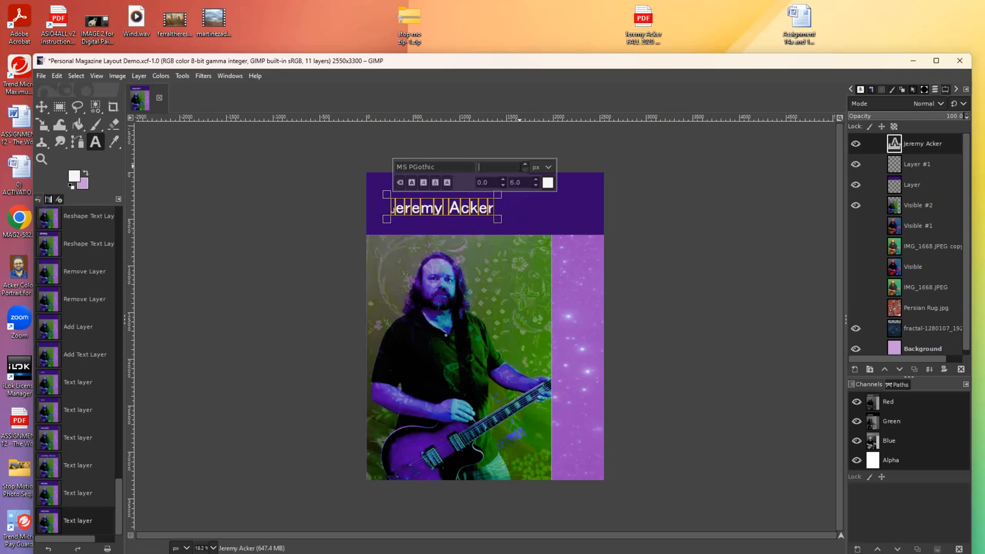
pyautogui.click(493, 211)
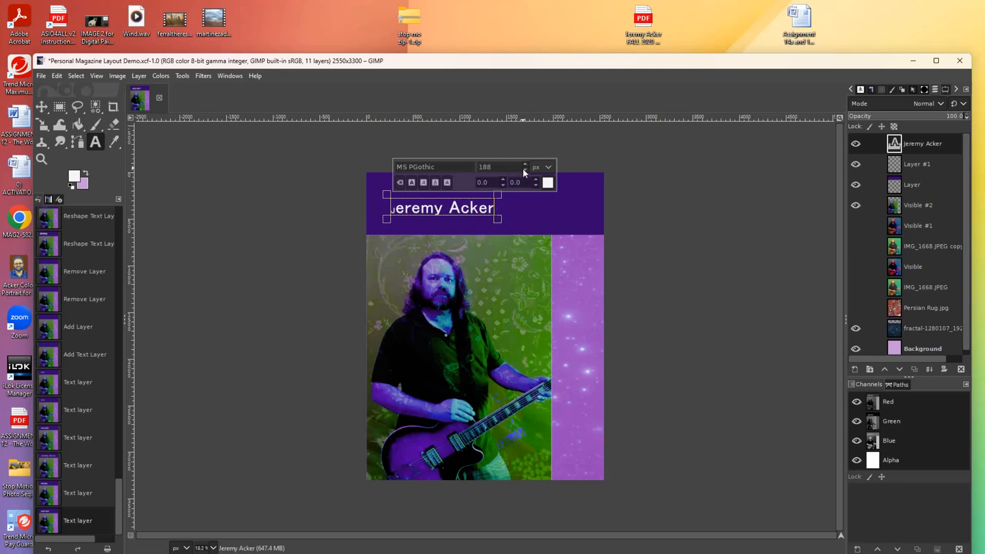
# Enlarge the undersized first letter of the name to size 161 to match the rest.
pyautogui.moveTo(391, 207); pyautogui.dragTo(499, 205)
pyautogui.click(392, 206)
pyautogui.doubleClick(390, 207)
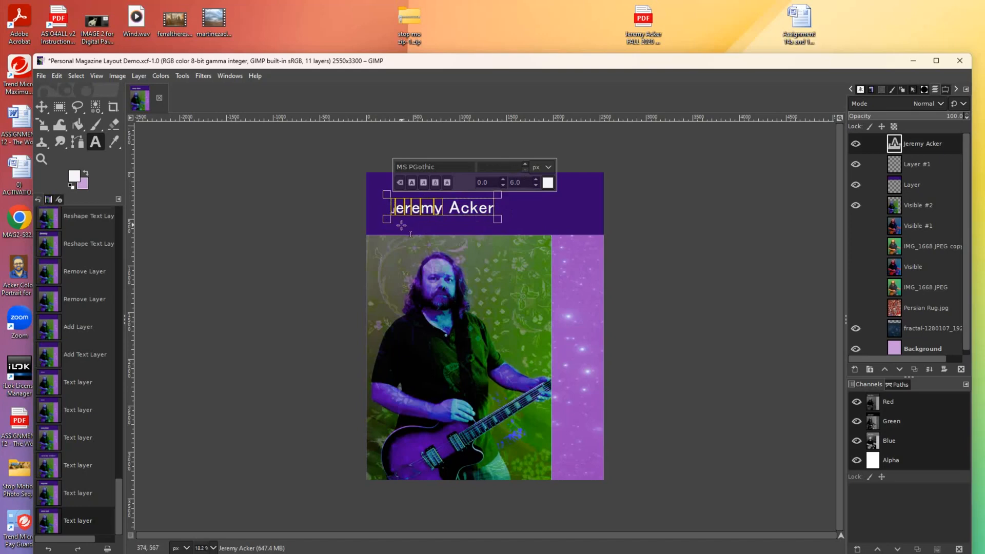
pyautogui.click(443, 211)
pyautogui.click(394, 214)
pyautogui.click(523, 163)
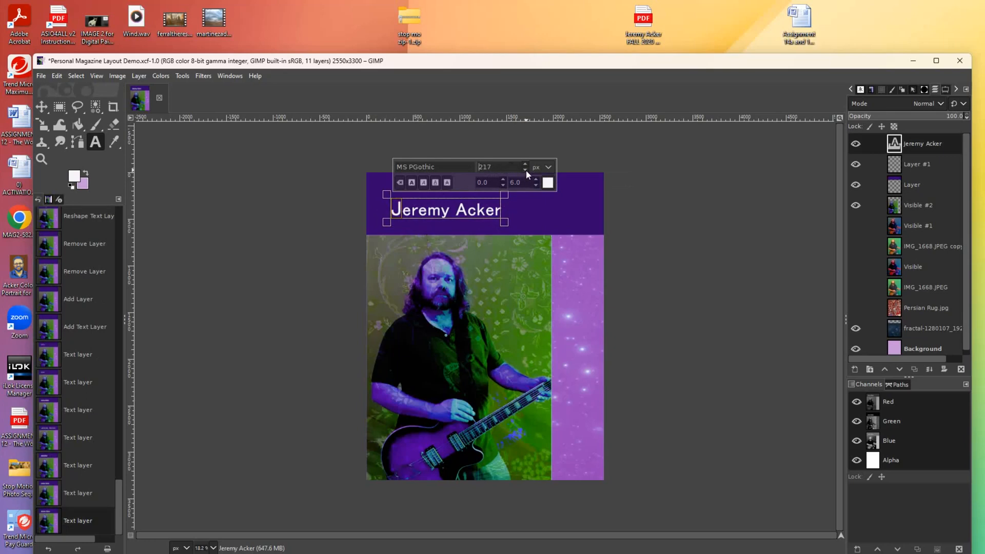
pyautogui.click(525, 169)
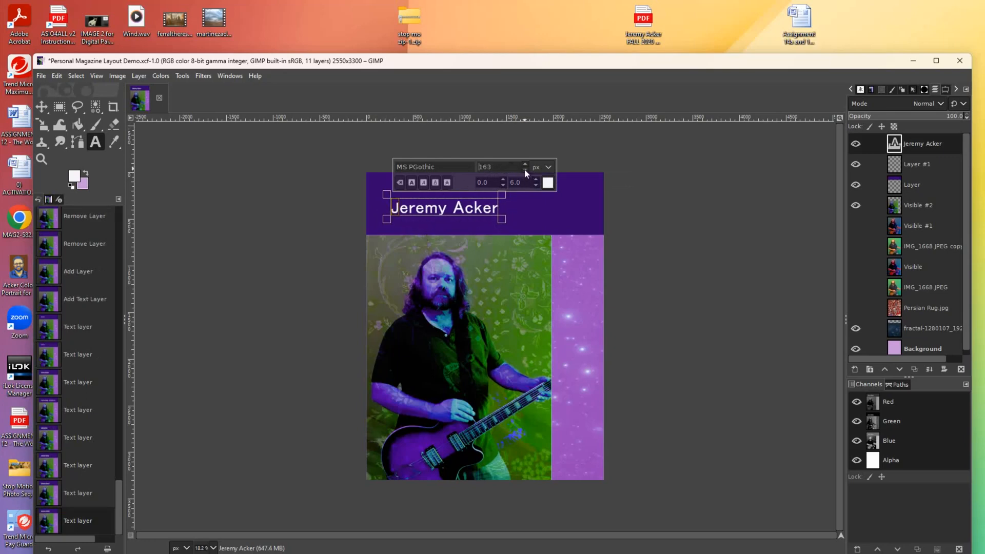
pyautogui.click(524, 169)
pyautogui.click(524, 169)
# Set the entire name to size 161 and adjust the text box's left edge.
pyautogui.moveTo(403, 208); pyautogui.dragTo(511, 210)
pyautogui.click(524, 170)
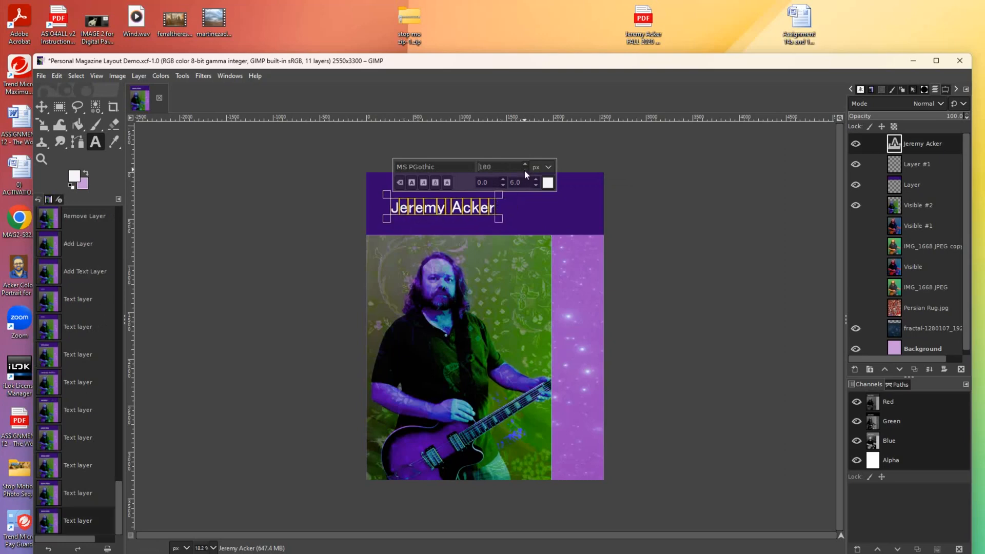
pyautogui.click(524, 171)
pyautogui.click(524, 170)
pyautogui.click(524, 170)
pyautogui.click(405, 234)
pyautogui.moveTo(389, 207)
pyautogui.mouseDown()
pyautogui.moveTo(420, 204)
pyautogui.moveTo(390, 206)
pyautogui.mouseUp()
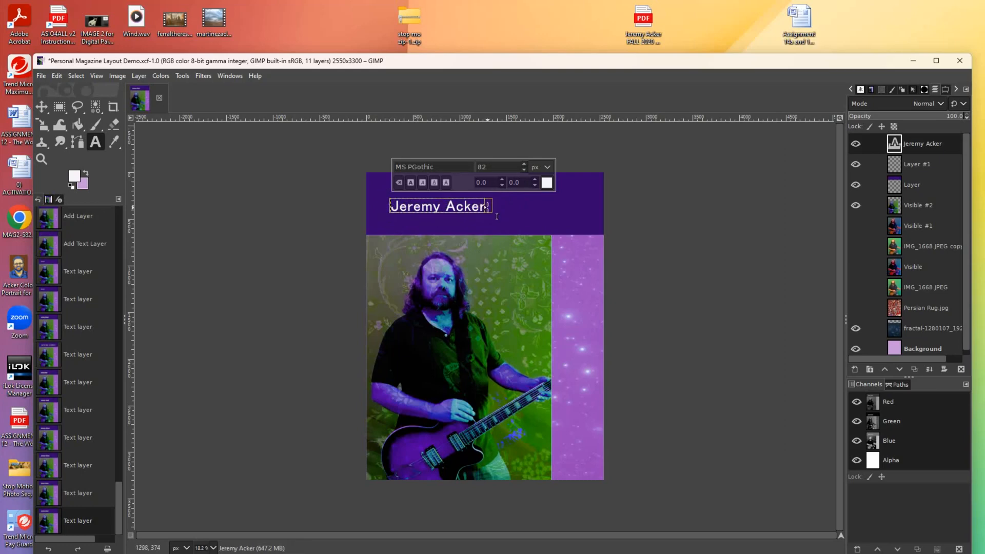
# Select the whole name line and raise its font size to 265 px.
pyautogui.doubleClick(482, 206)
pyautogui.tripleClick(482, 206)
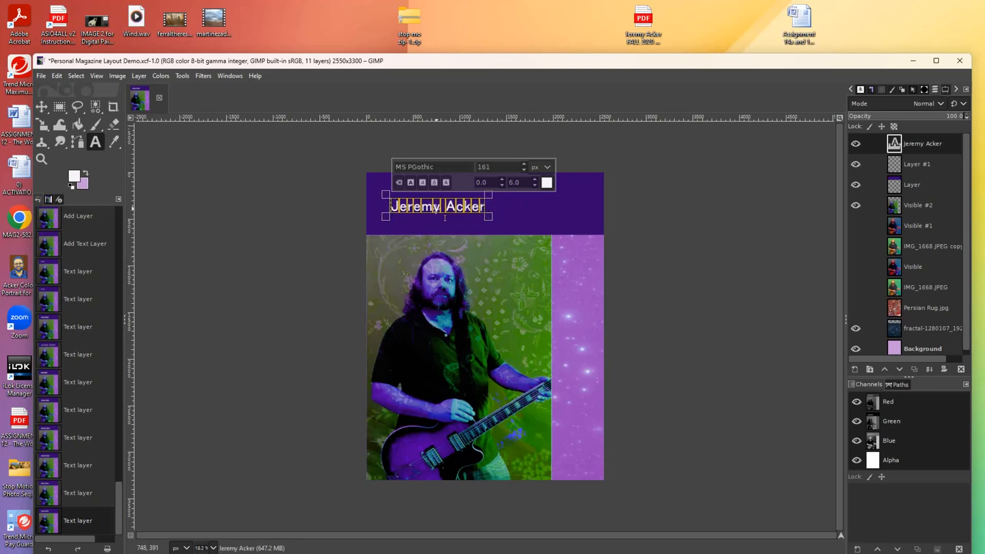
pyautogui.click(523, 164)
pyautogui.click(523, 164)
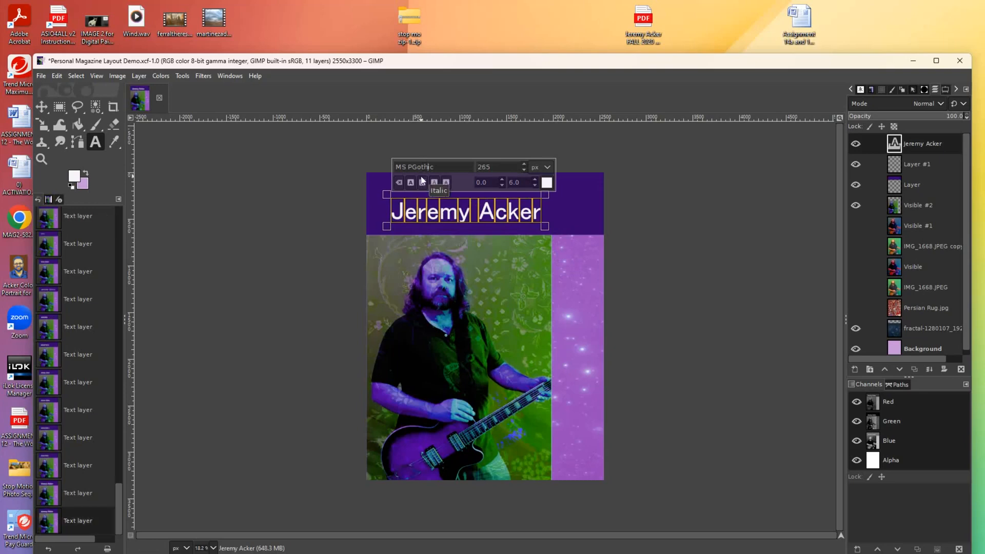
pyautogui.click(443, 167)
pyautogui.click(443, 168)
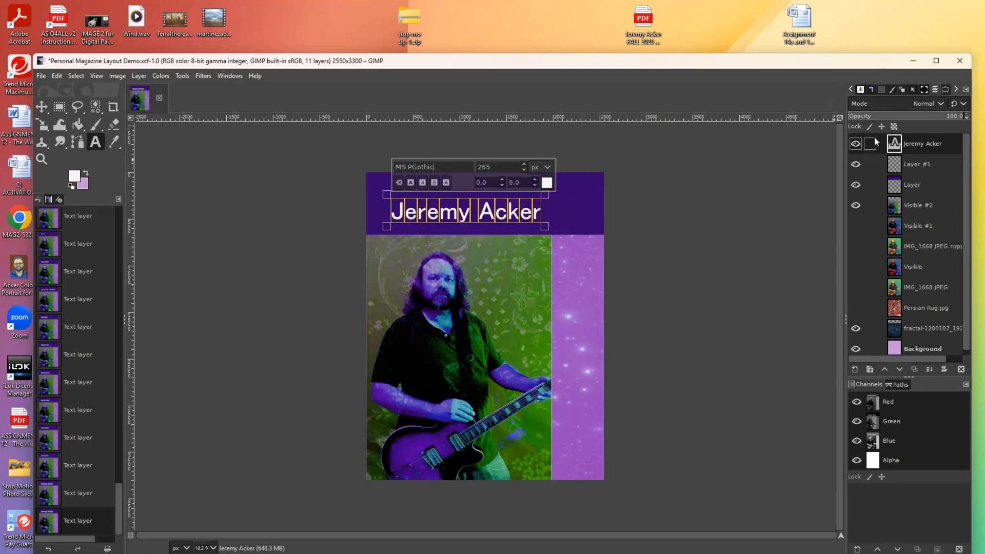
# Try Fixedsys, Footlight, Forte, Franklin Gothic, Eras, Elephant and Edwardian Script fonts on the title.
pyautogui.click(861, 90)
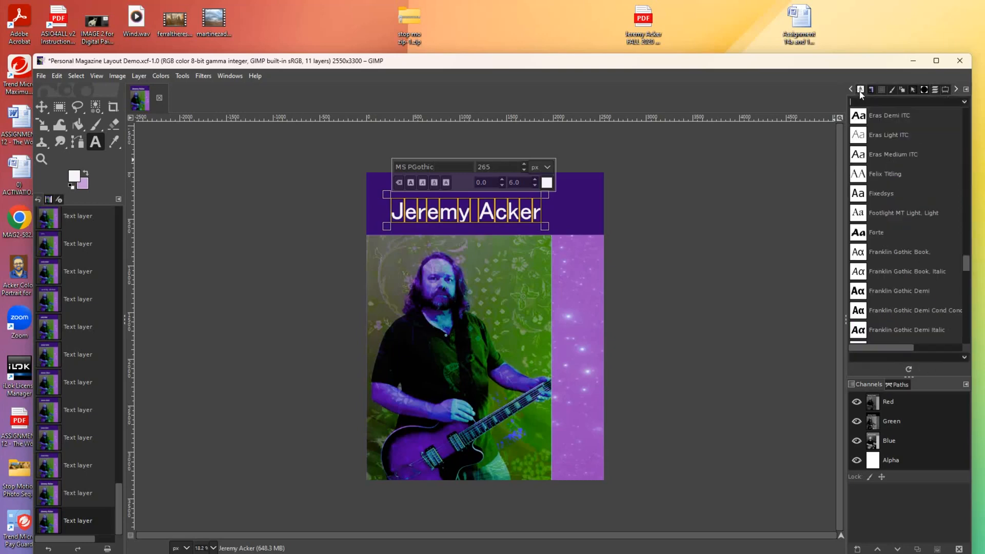
pyautogui.click(884, 195)
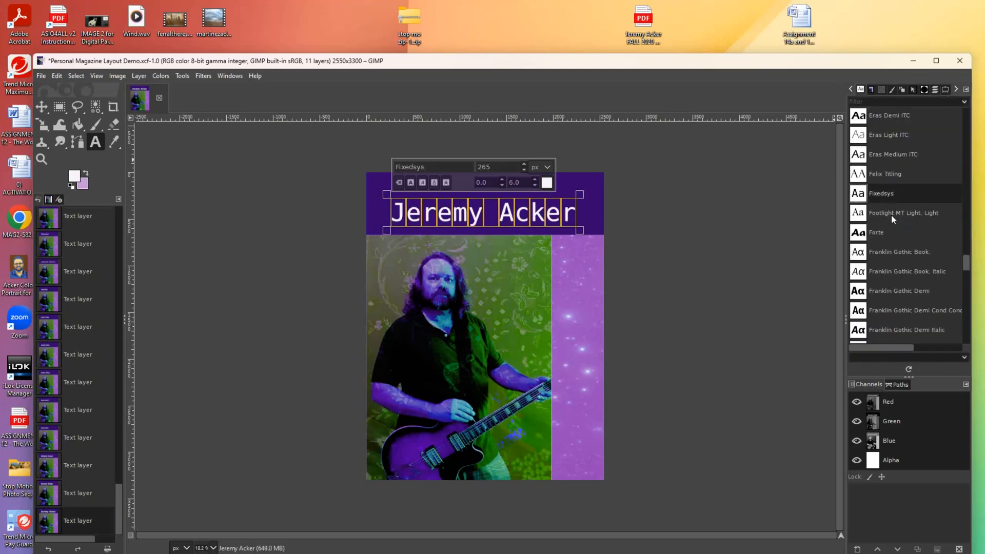
pyautogui.click(890, 215)
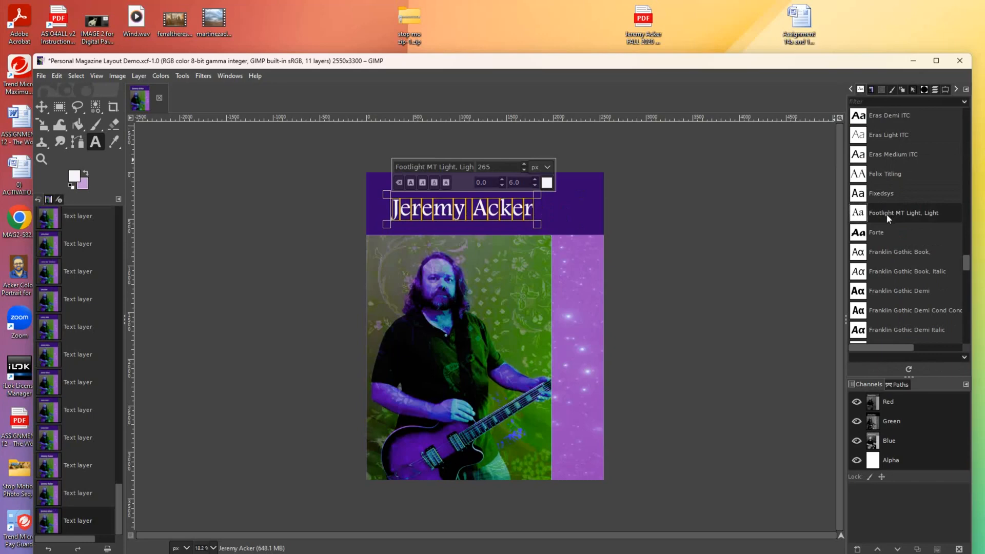
pyautogui.click(891, 233)
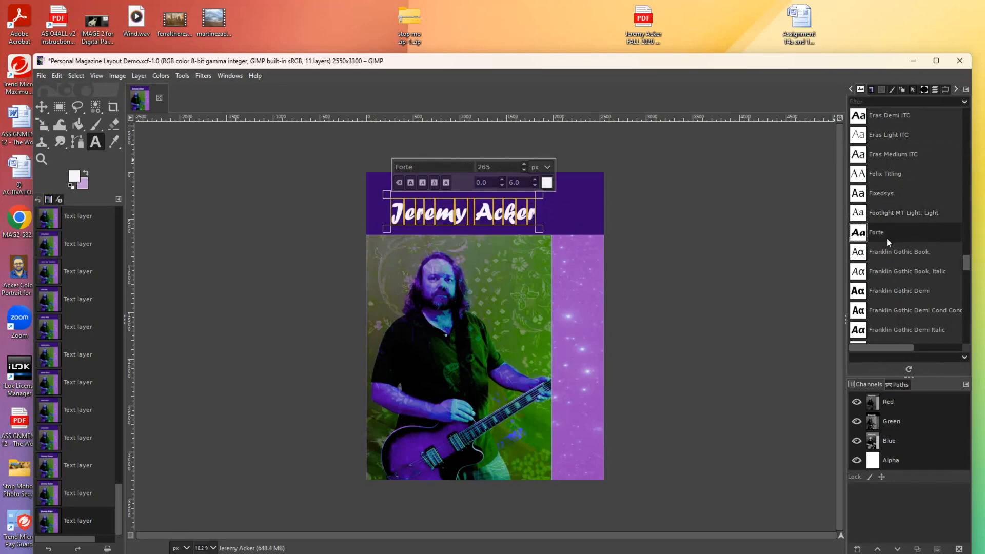
pyautogui.click(889, 257)
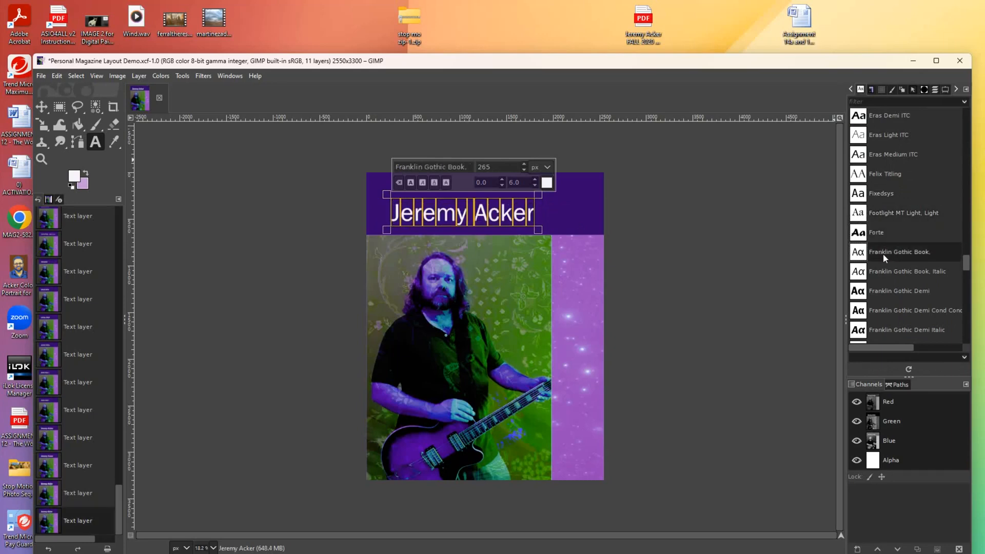
pyautogui.click(887, 276)
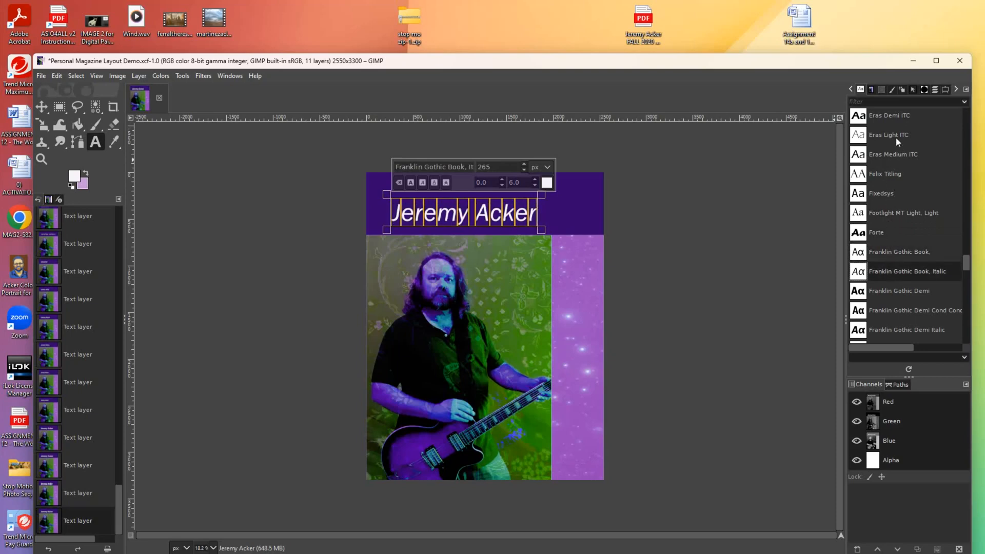
pyautogui.click(887, 116)
pyautogui.scroll(3, 913, 285)
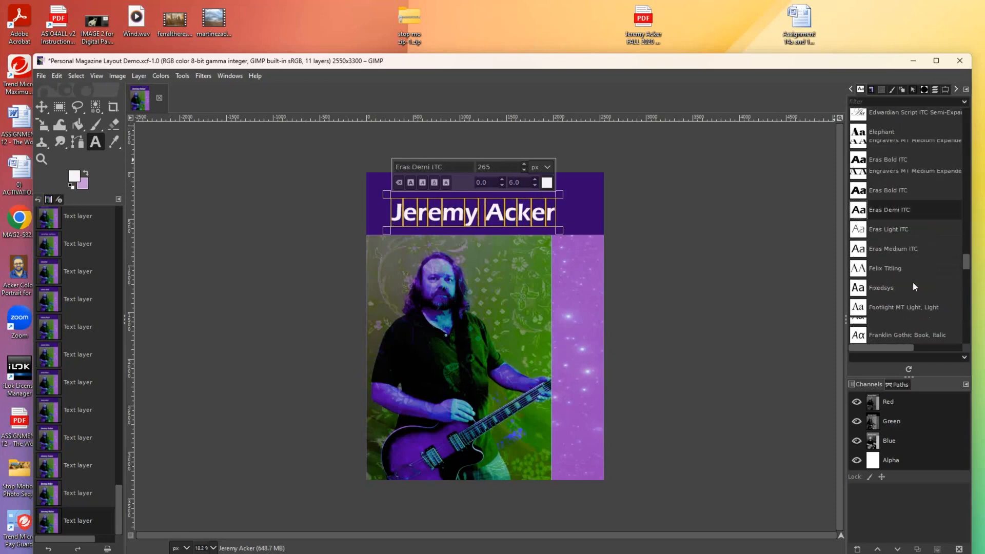
pyautogui.click(888, 165)
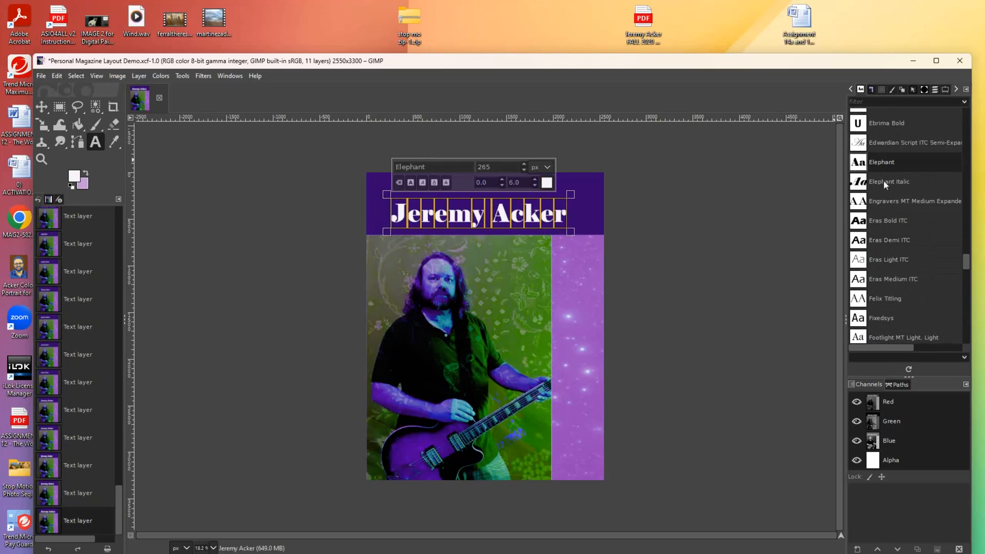
pyautogui.click(895, 140)
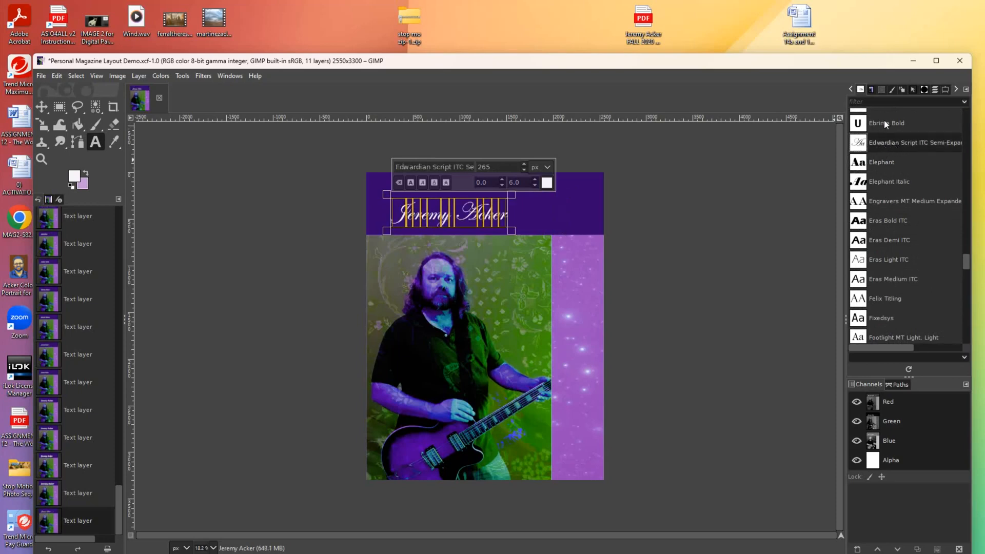
pyautogui.click(884, 121)
pyautogui.click(899, 180)
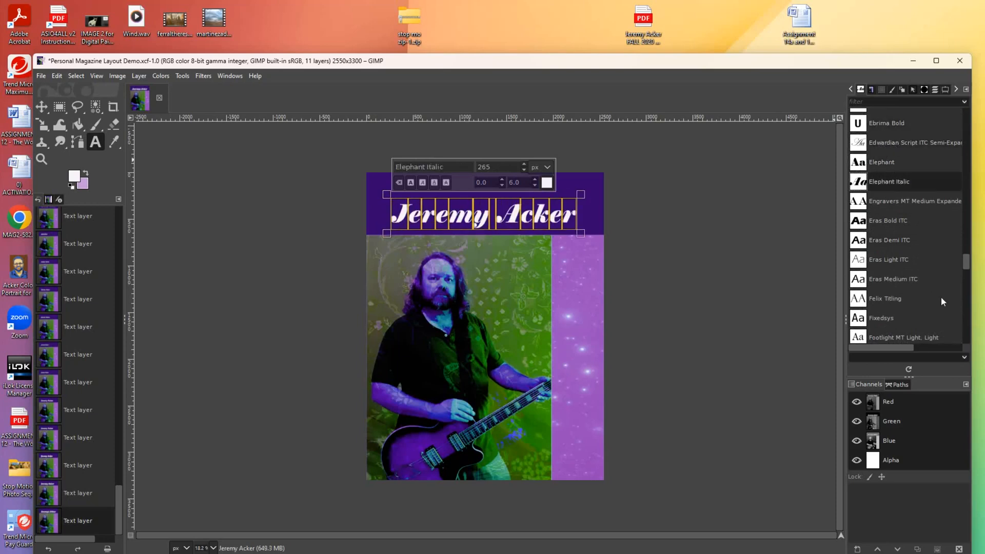
# Try DejaVu, Courier, Corbel, Cooper and Constantia fonts, settling on Copperplate Gothic Bold.
pyautogui.scroll(3, 938, 291)
pyautogui.click(884, 170)
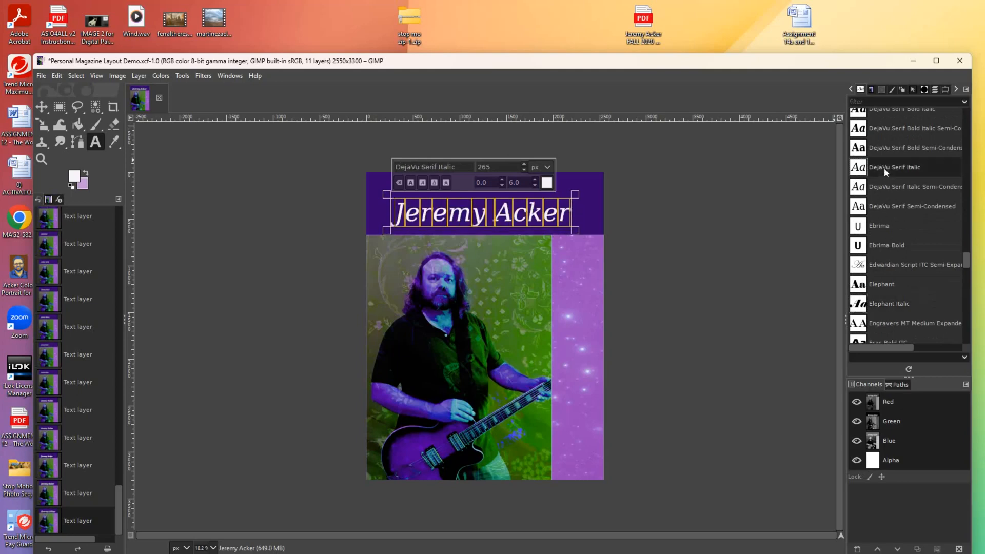
pyautogui.click(894, 146)
pyautogui.scroll(4, 934, 325)
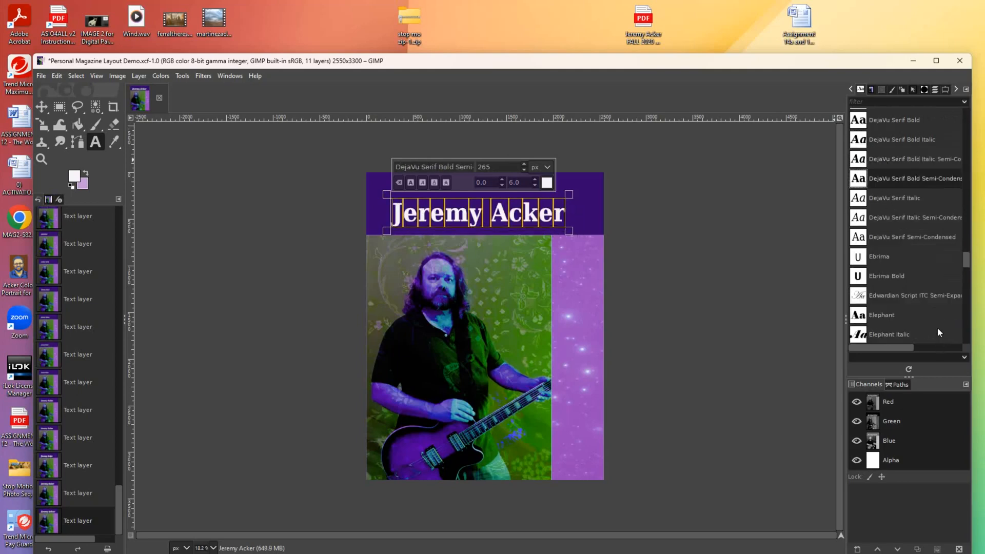
pyautogui.click(895, 203)
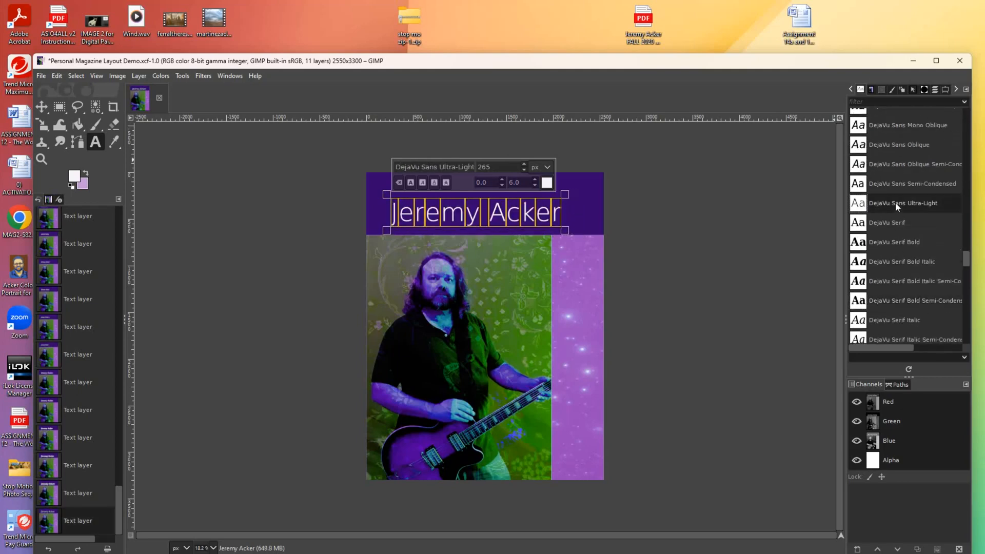
pyautogui.click(920, 124)
pyautogui.scroll(4, 928, 174)
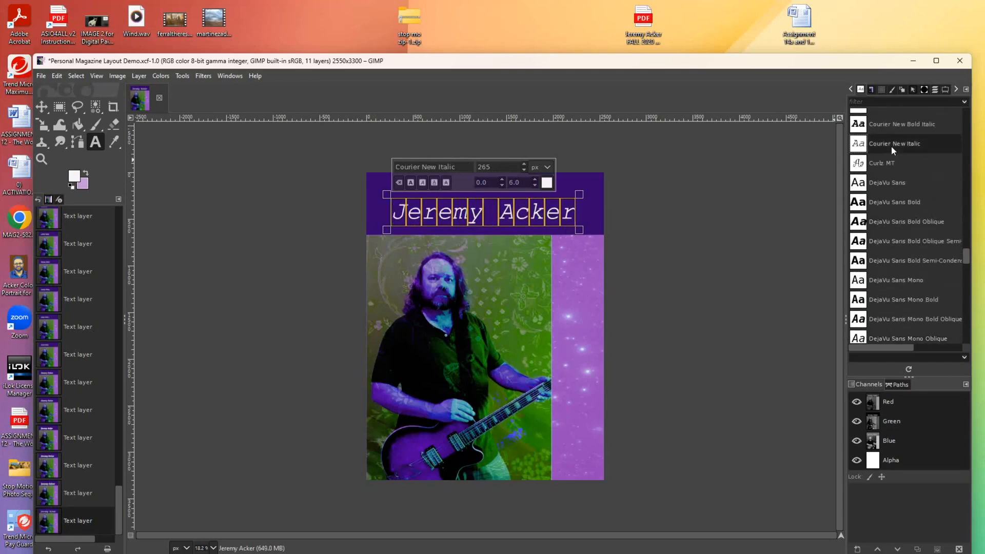
pyautogui.click(891, 123)
pyautogui.scroll(2, 913, 220)
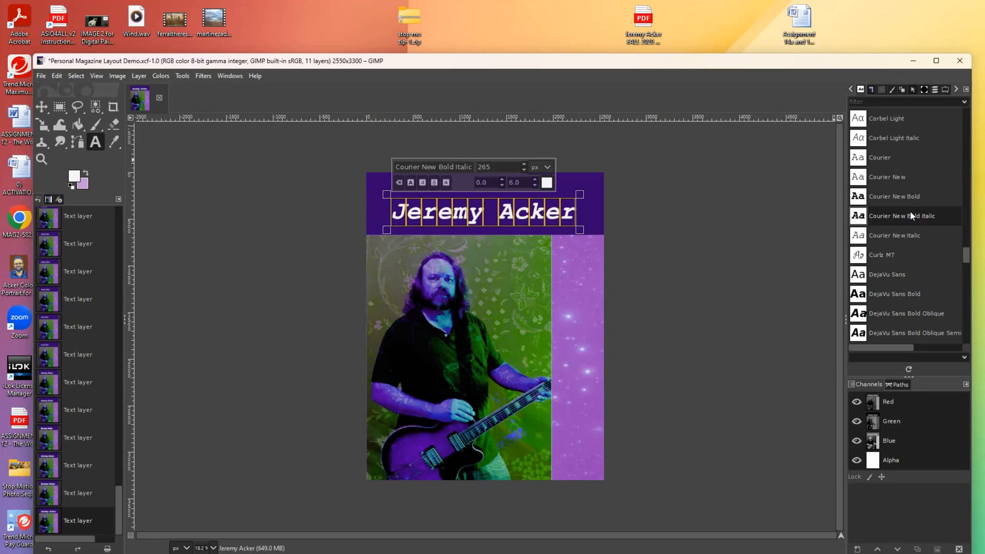
pyautogui.click(903, 138)
pyautogui.scroll(3, 917, 160)
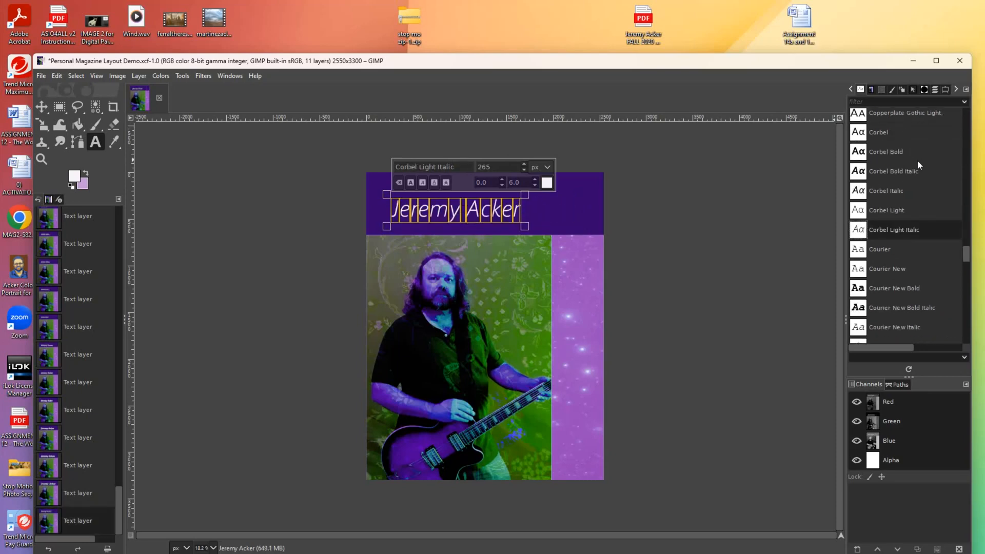
pyautogui.click(904, 115)
pyautogui.scroll(3, 908, 130)
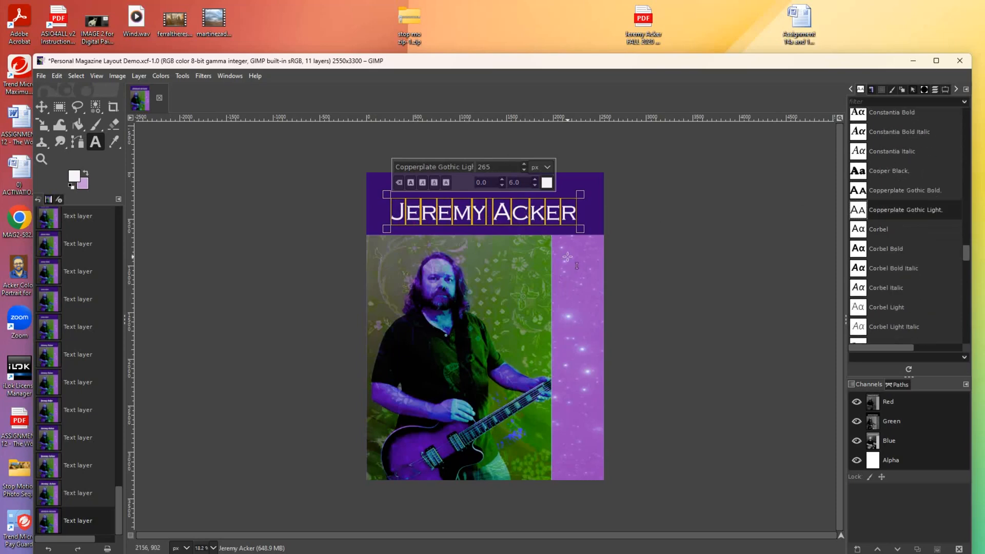
pyautogui.click(879, 173)
pyautogui.click(882, 154)
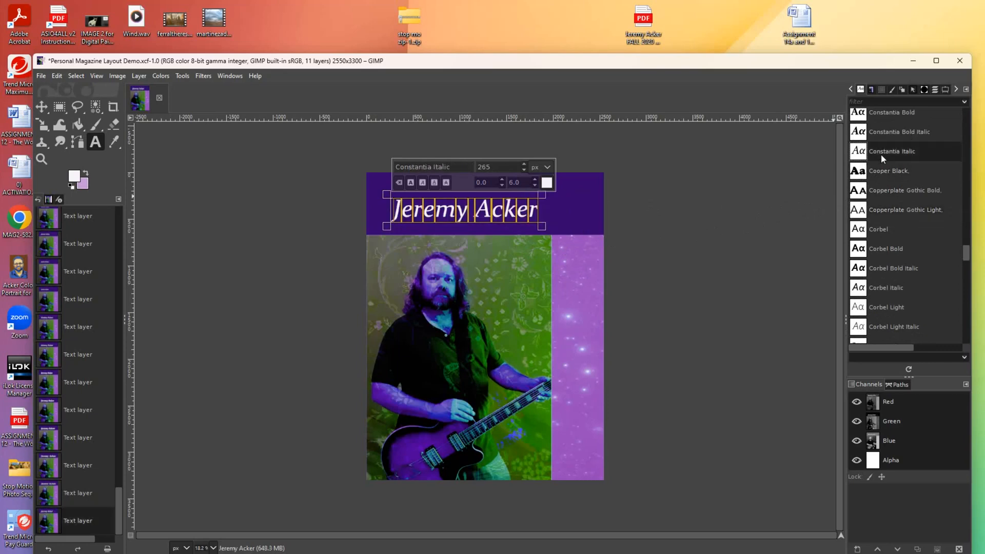
pyautogui.click(882, 190)
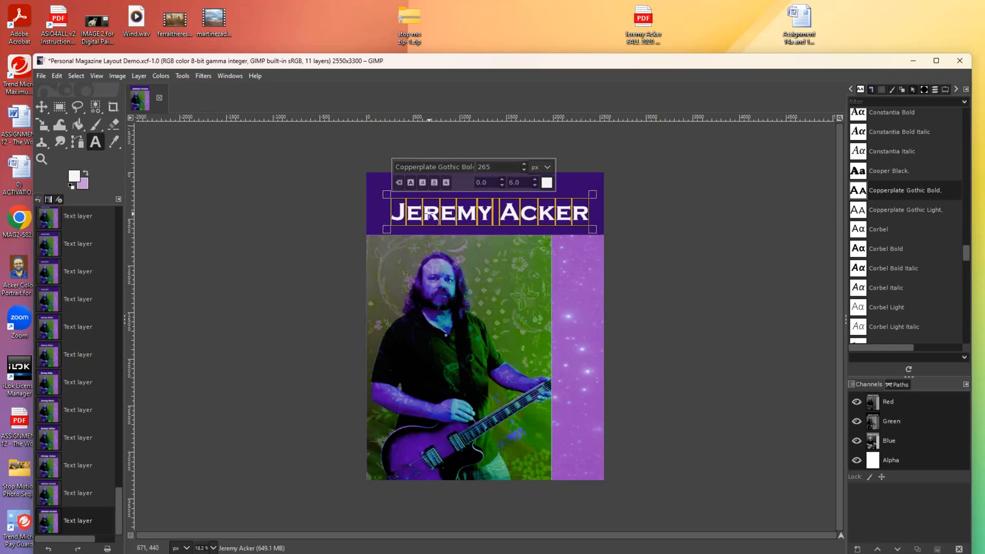
pyautogui.click(42, 106)
# Drag the title up and left so it sits inside the top purple band.
pyautogui.moveTo(409, 223); pyautogui.dragTo(392, 208)
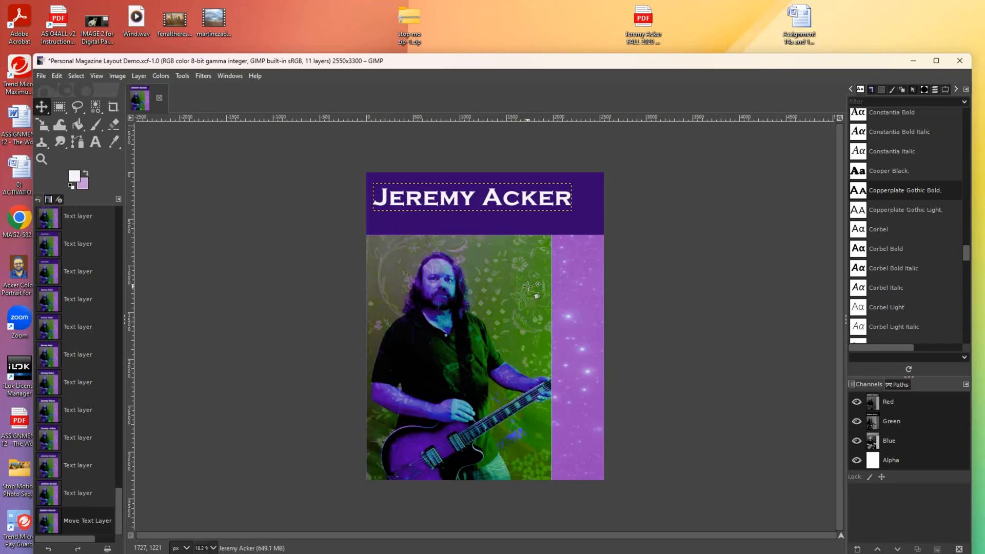
pyautogui.moveTo(573, 207); pyautogui.dragTo(573, 207)
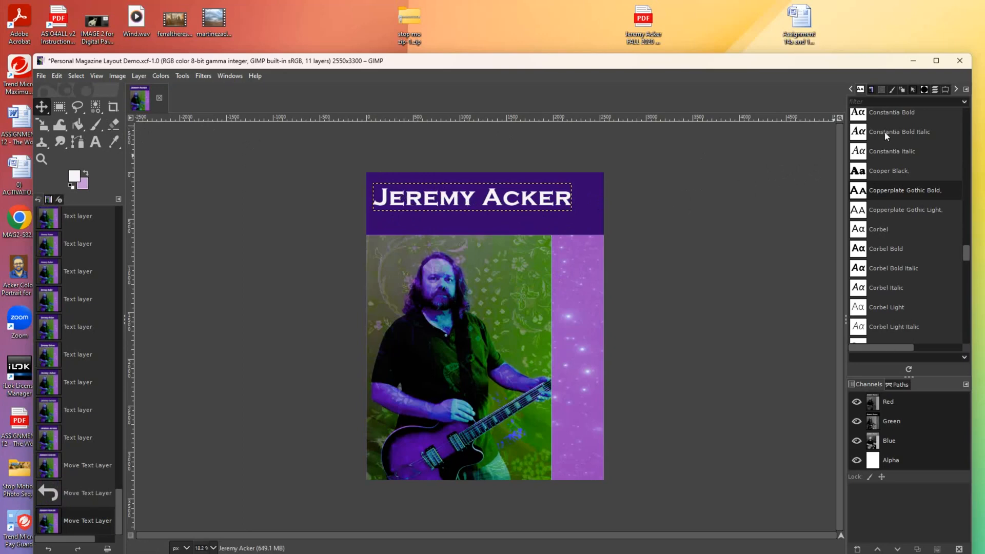
pyautogui.click(936, 89)
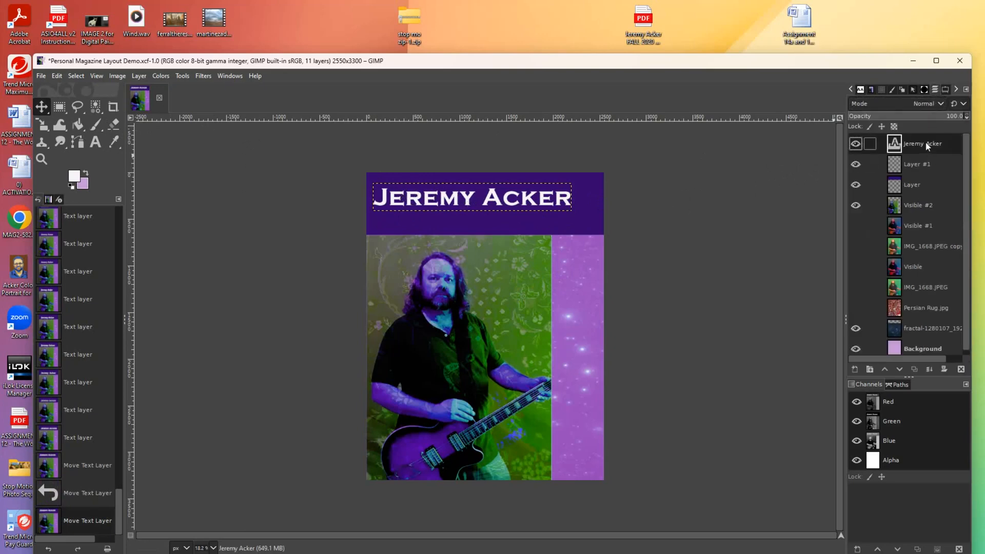
pyautogui.click(203, 77)
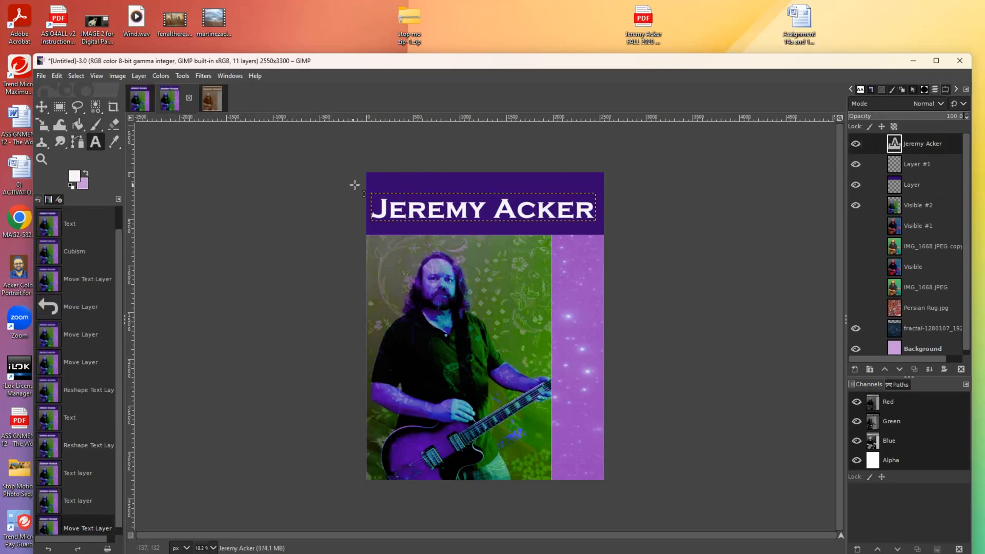
pyautogui.click(419, 211)
# Select the whole title text and bring up the Artistic > Waterpixels filter.
pyautogui.moveTo(419, 210); pyautogui.dragTo(615, 214)
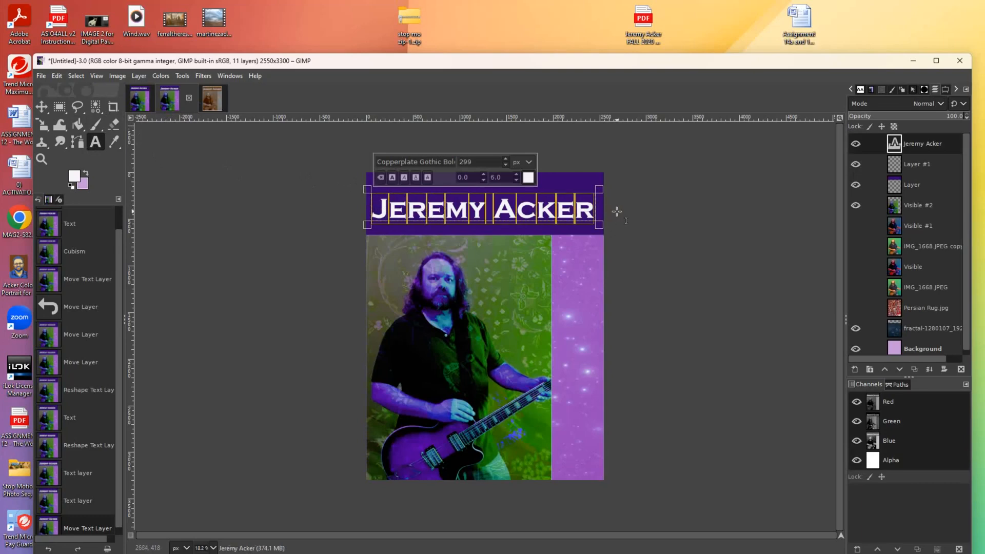
pyautogui.click(204, 75)
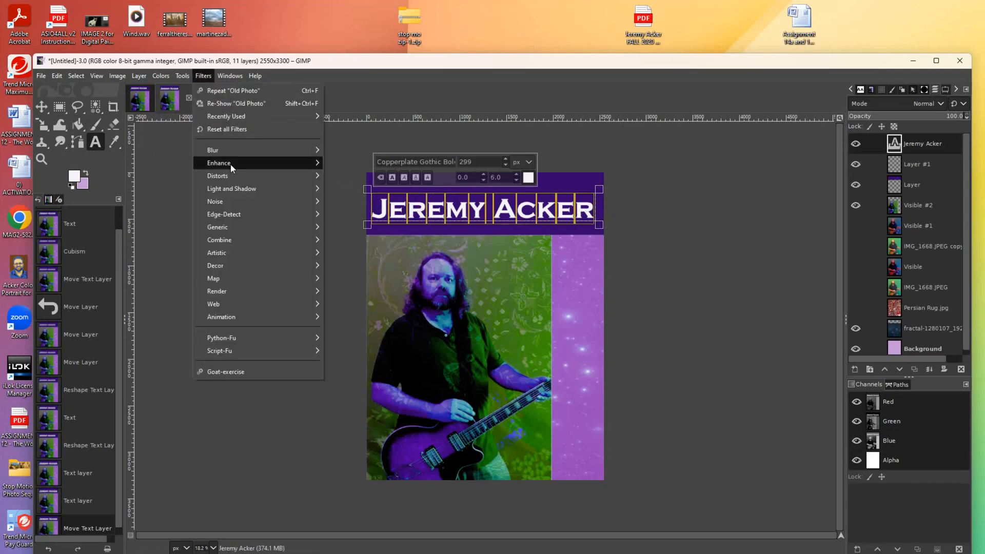
pyautogui.moveTo(243, 257)
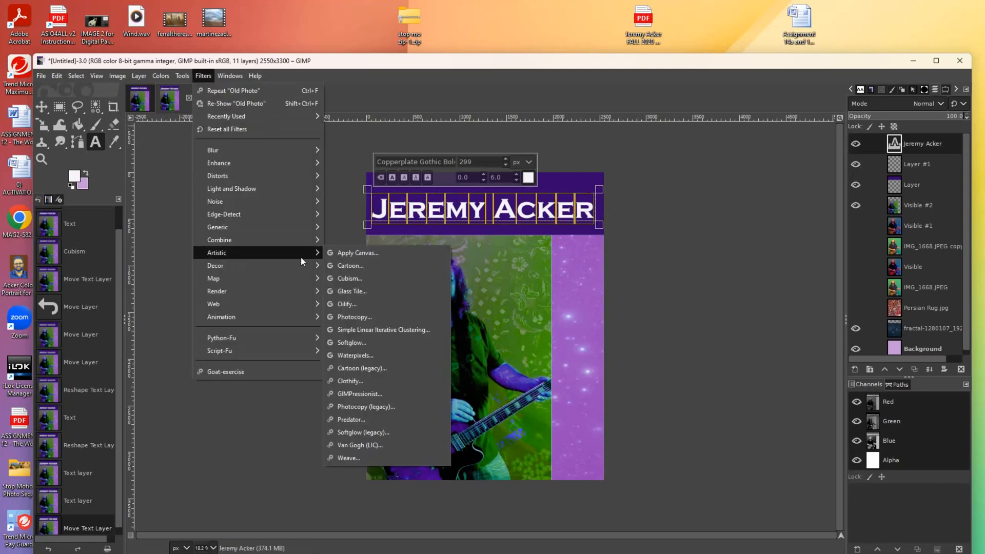
pyautogui.click(351, 354)
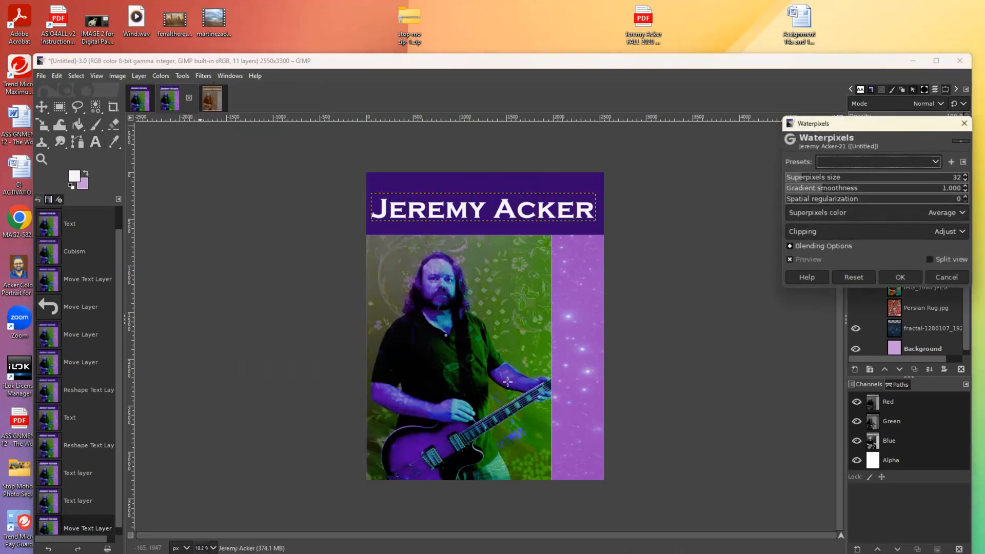
# Tune superpixel size and gradient smoothness, then apply Waterpixels with spatial regularization 6.
pyautogui.click(811, 180)
pyautogui.moveTo(811, 180)
pyautogui.mouseDown()
pyautogui.moveTo(872, 189)
pyautogui.moveTo(805, 181)
pyautogui.mouseUp()
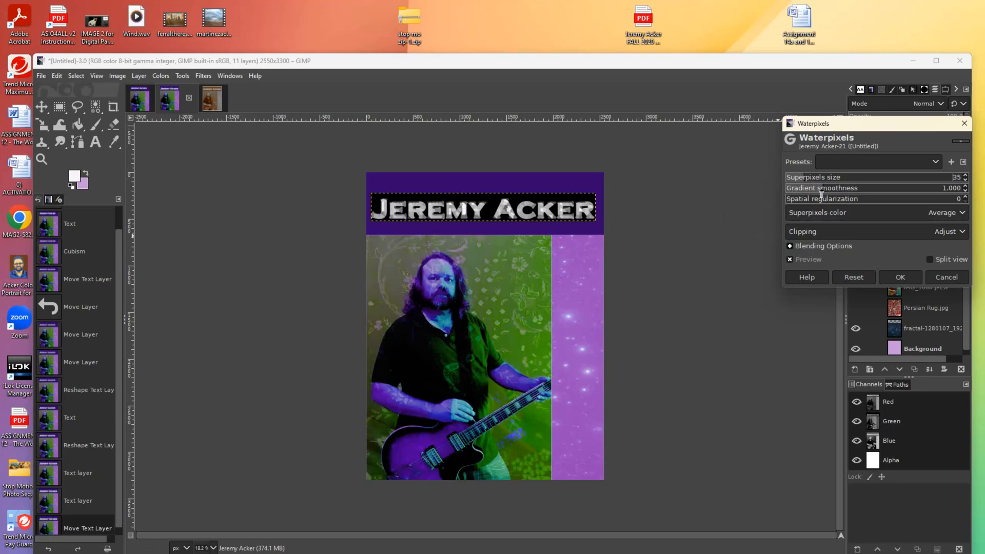
pyautogui.moveTo(824, 189)
pyautogui.mouseDown()
pyautogui.moveTo(884, 188)
pyautogui.moveTo(818, 192)
pyautogui.mouseUp()
pyautogui.click(807, 201)
pyautogui.moveTo(808, 201); pyautogui.dragTo(863, 201)
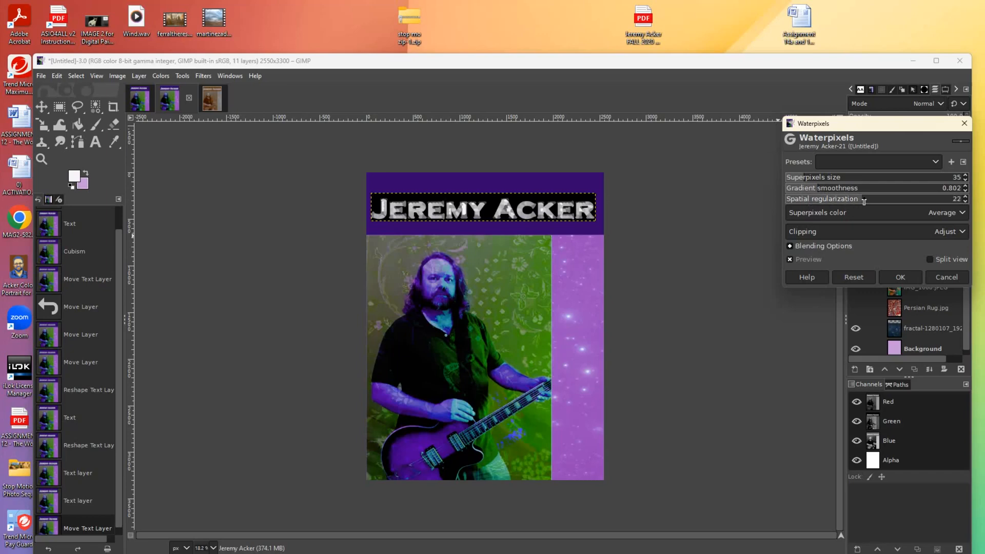
pyautogui.moveTo(849, 200); pyautogui.dragTo(831, 202)
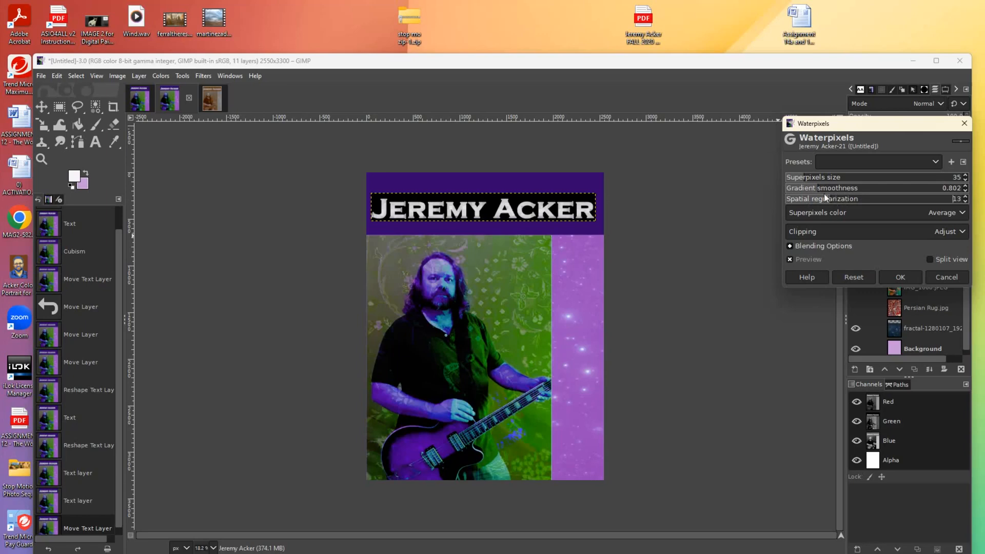
pyautogui.click(814, 200)
pyautogui.moveTo(826, 190); pyautogui.dragTo(830, 190)
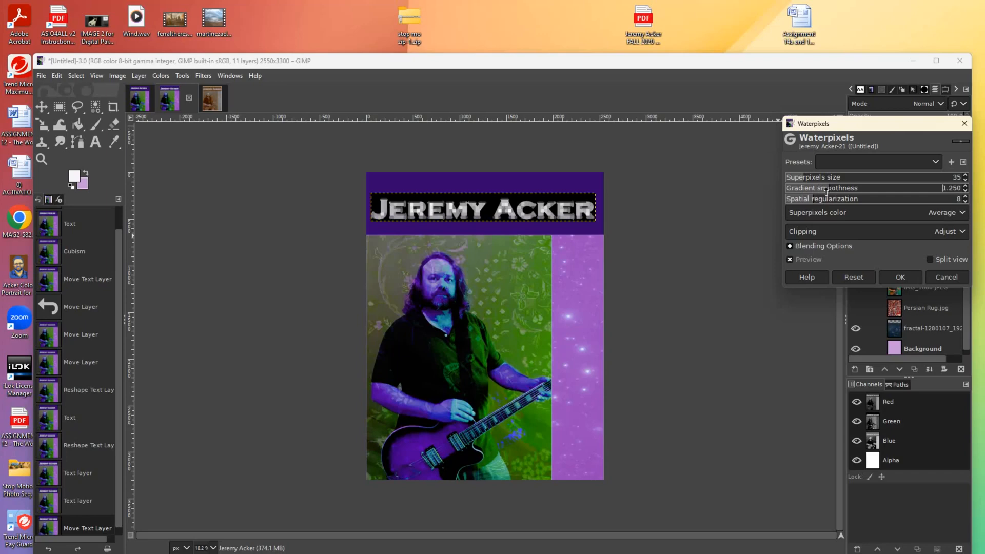
pyautogui.moveTo(823, 191); pyautogui.dragTo(822, 190)
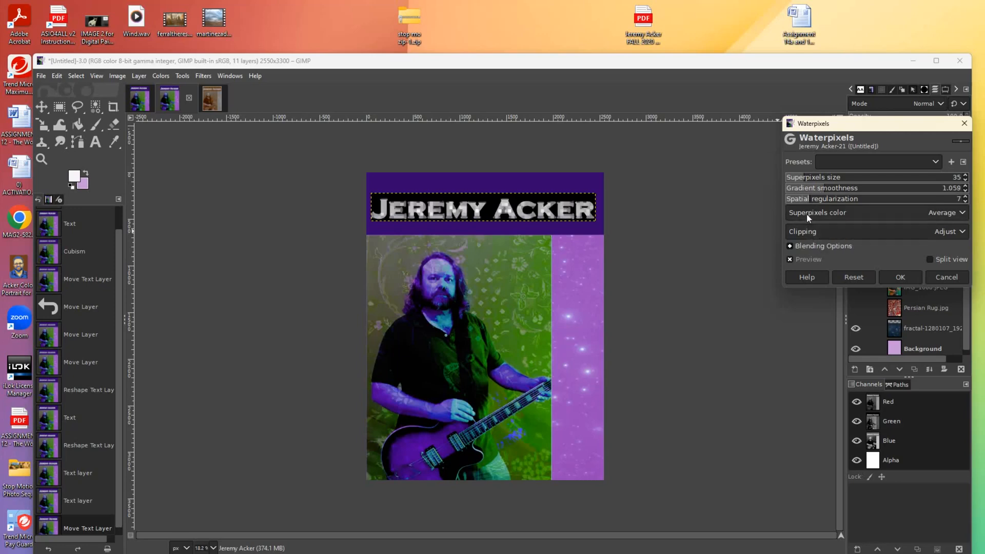
pyautogui.click(807, 200)
pyautogui.click(899, 278)
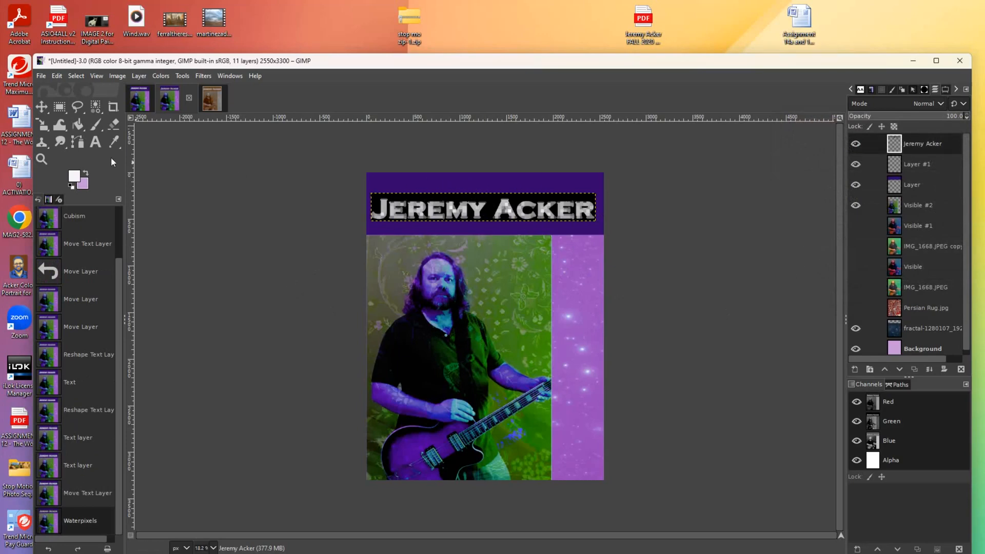
pyautogui.click(41, 107)
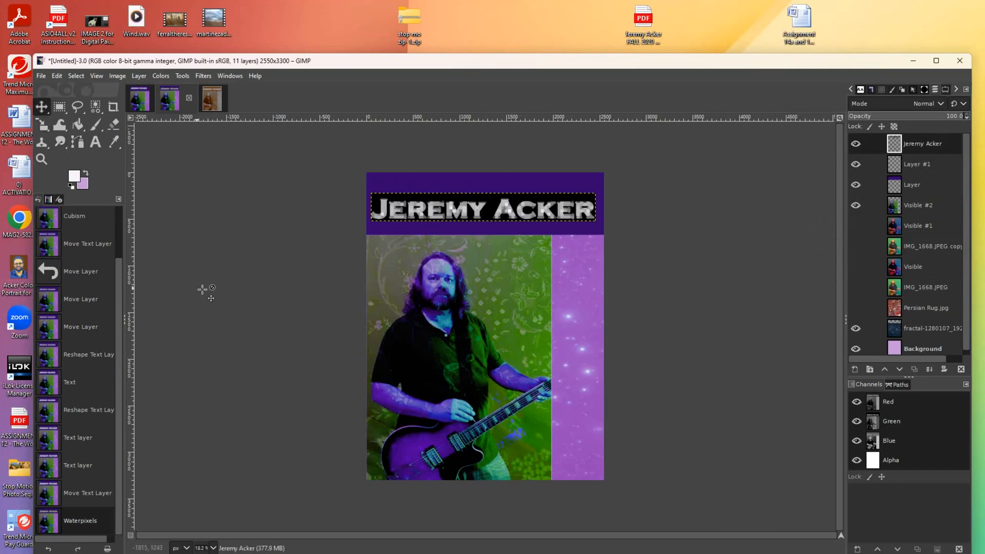
pyautogui.click(915, 188)
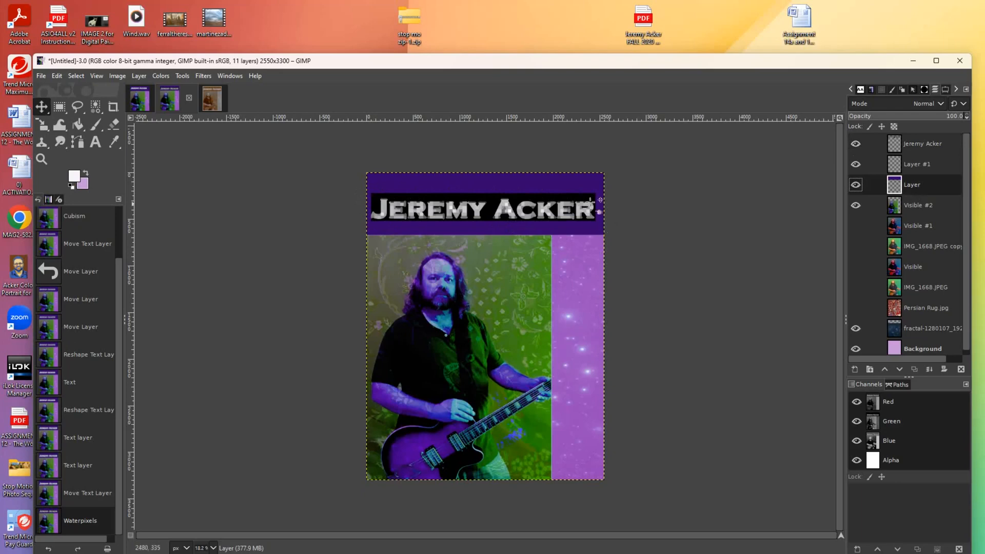
pyautogui.click(855, 144)
pyautogui.click(854, 144)
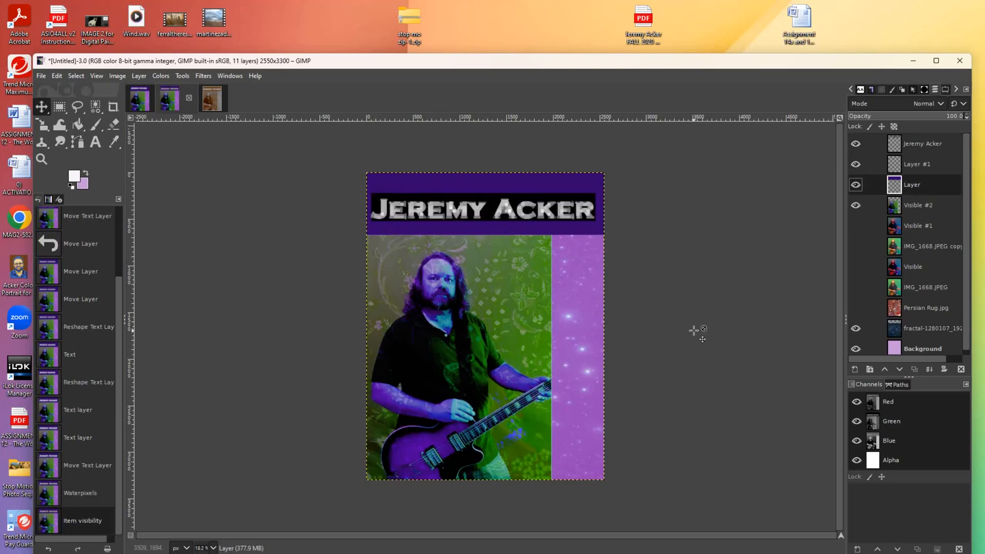
pyautogui.click(931, 147)
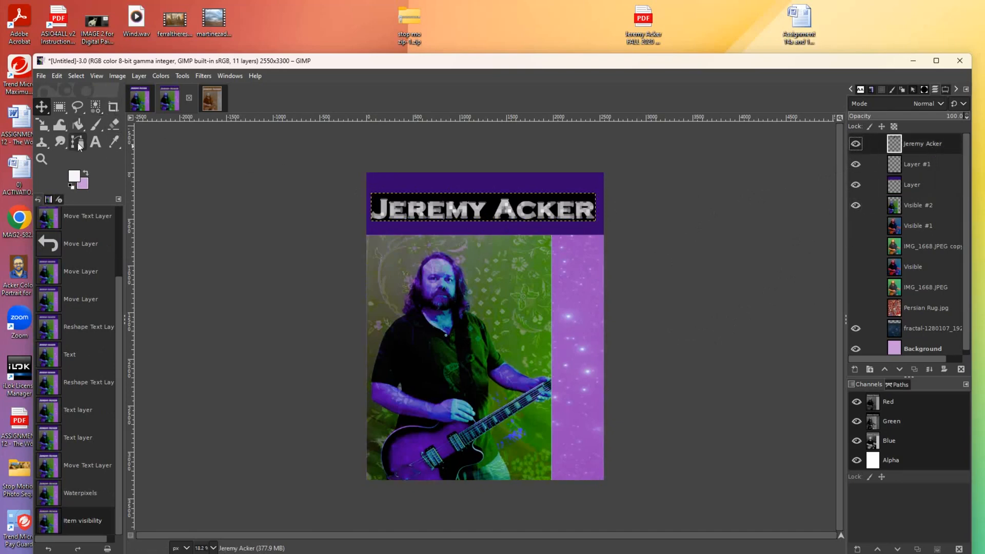
# Try resizing the title text between 300 and 302 px, then undo the edits.
pyautogui.click(95, 142)
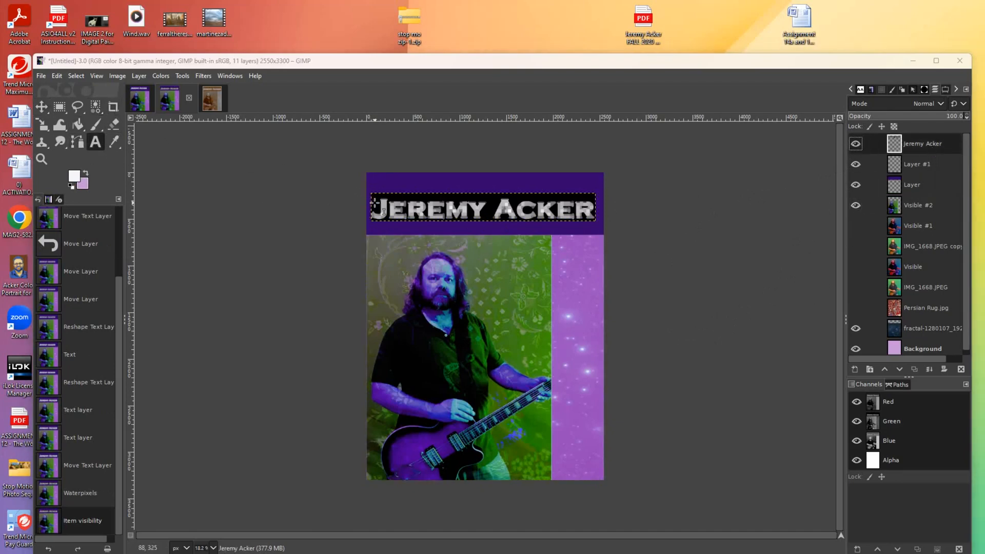
pyautogui.click(450, 207)
pyautogui.click(388, 256)
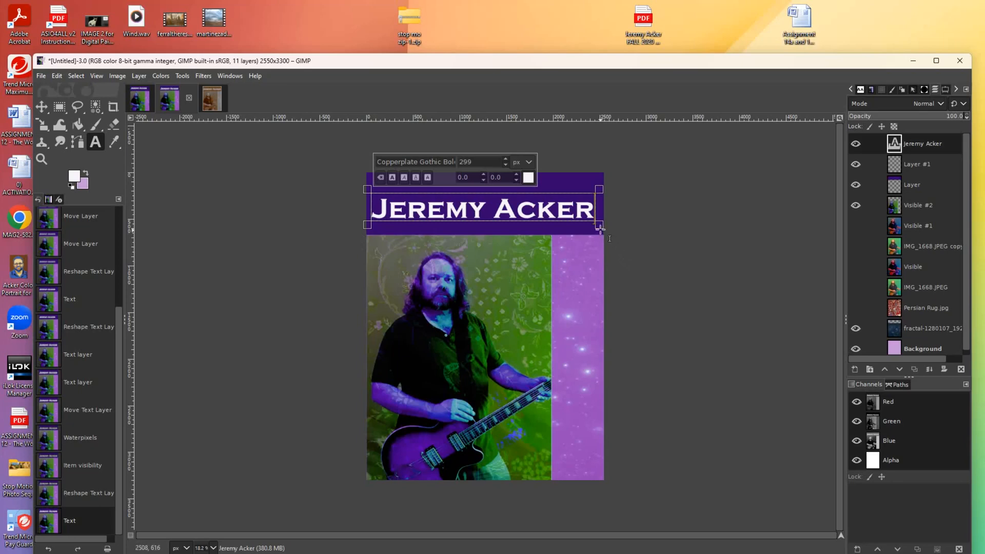
pyautogui.click(505, 158)
pyautogui.click(382, 210)
pyautogui.moveTo(382, 209); pyautogui.dragTo(611, 212)
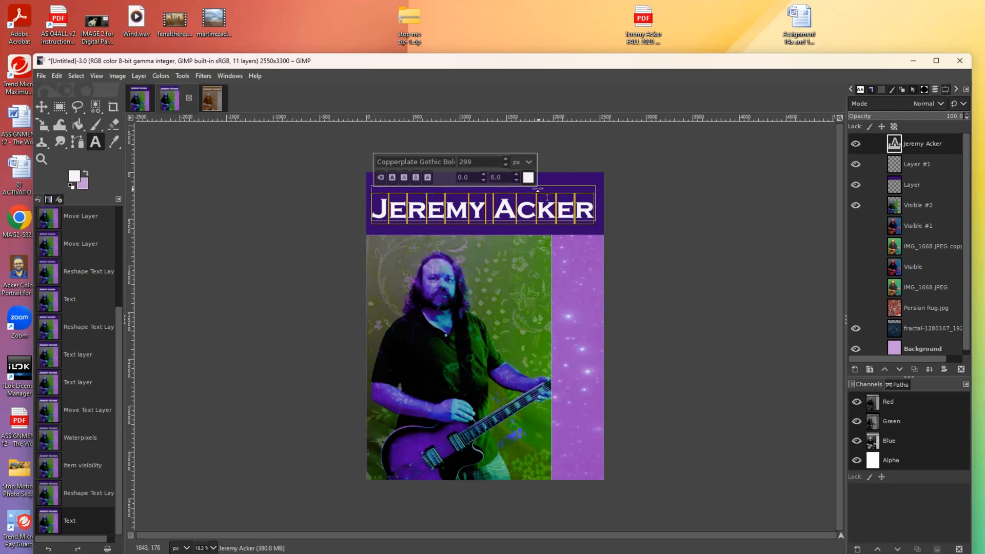
pyautogui.click(505, 160)
pyautogui.click(506, 159)
pyautogui.click(505, 159)
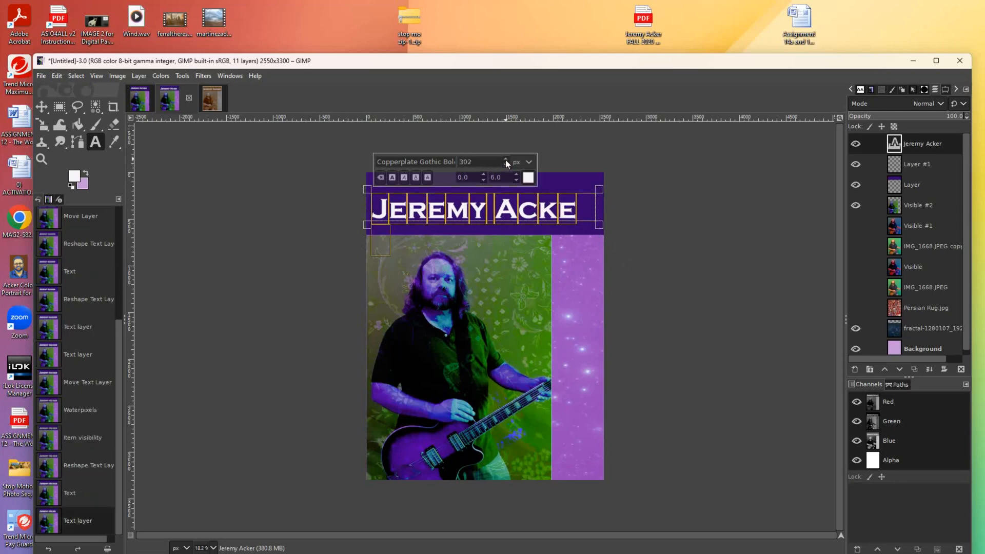
pyautogui.click(506, 165)
pyautogui.click(506, 165)
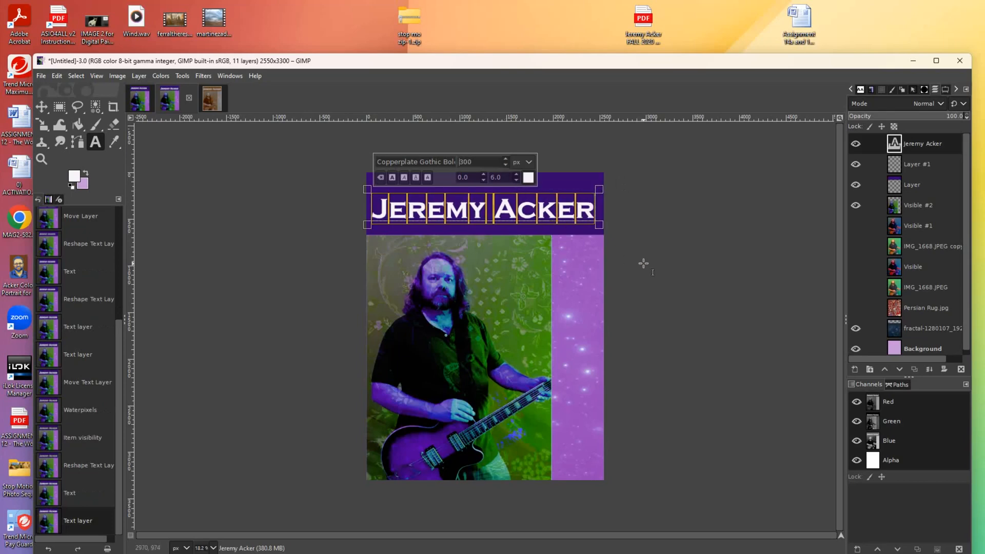
pyautogui.hotkey('ctrl', 'z')
pyautogui.hotkey('ctrl', 'z')
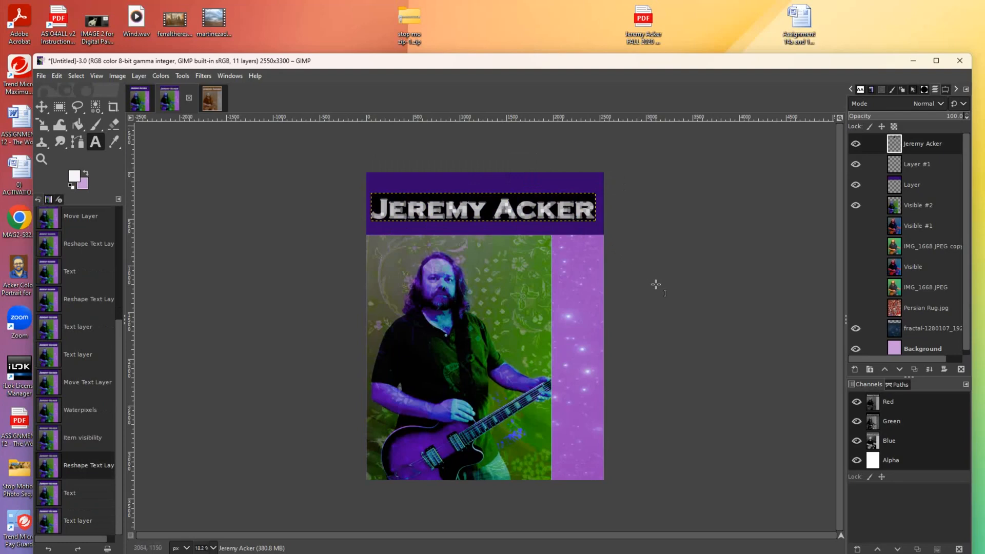
pyautogui.click(670, 319)
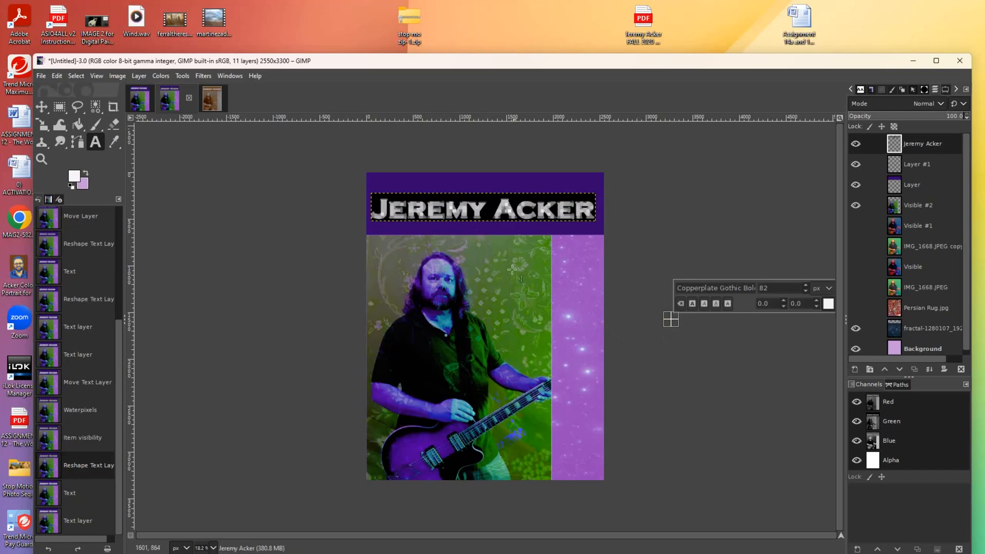
# Drag the title higher within the purple header band.
pyautogui.click(42, 107)
pyautogui.moveTo(414, 204)
pyautogui.mouseDown()
pyautogui.moveTo(409, 188)
pyautogui.moveTo(416, 190)
pyautogui.mouseUp()
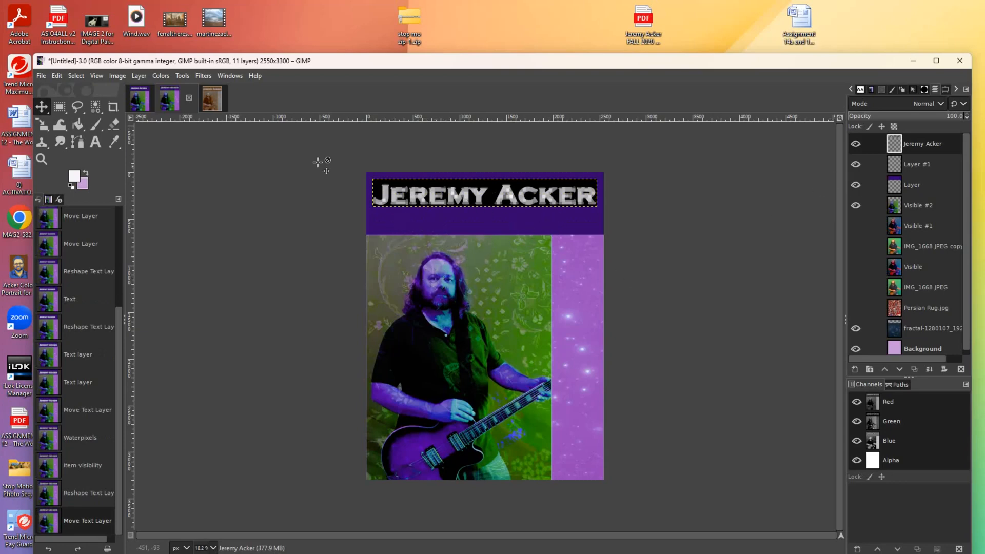
pyautogui.click(41, 124)
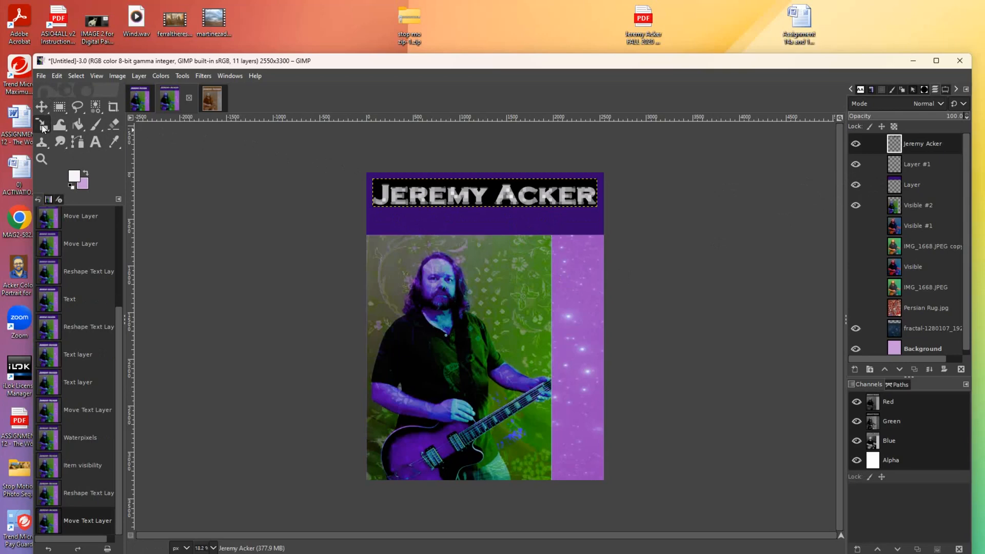
# Stretch the title taller to 2409×384 with the Scale tool.
pyautogui.click(449, 201)
pyautogui.moveTo(485, 207); pyautogui.dragTo(494, 228)
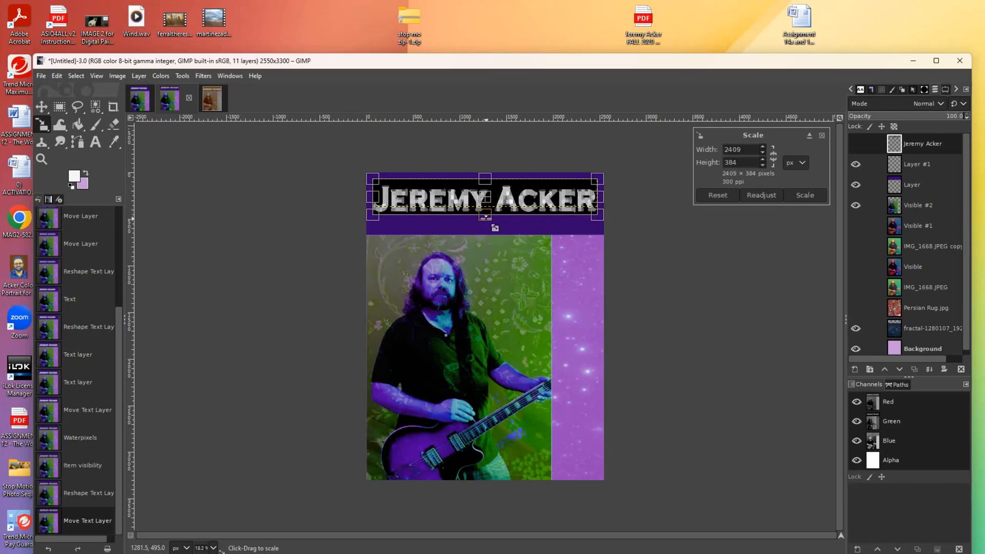
pyautogui.press('Return')
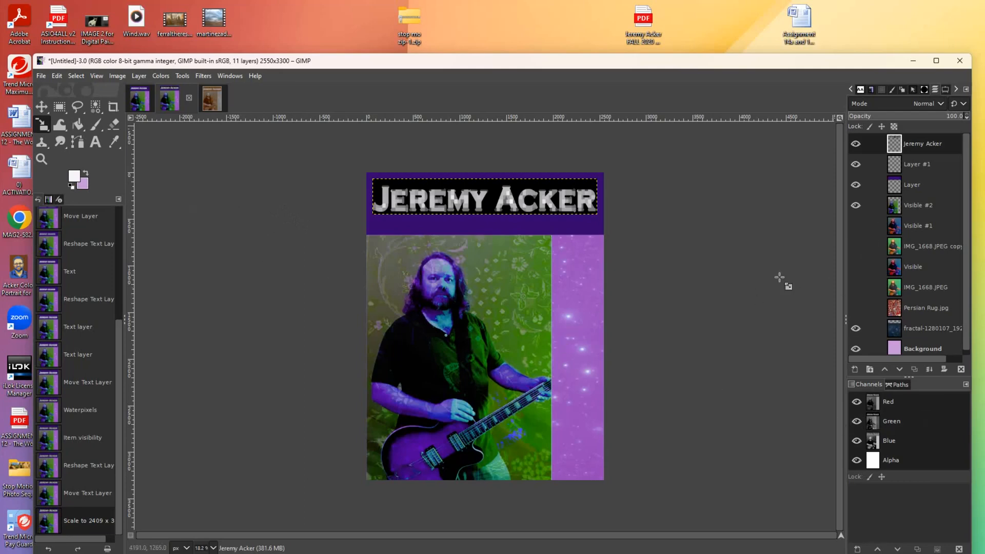
# Add a transparent Layer #2 directly beneath the Jeremy Acker title layer.
pyautogui.click(855, 370)
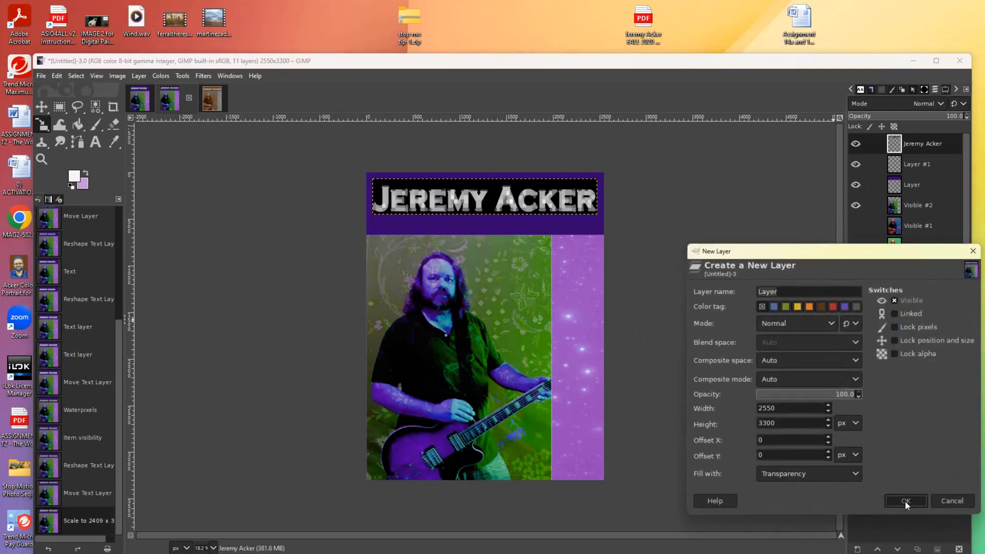
pyautogui.click(903, 499)
pyautogui.moveTo(921, 160); pyautogui.dragTo(921, 142)
pyautogui.click(926, 164)
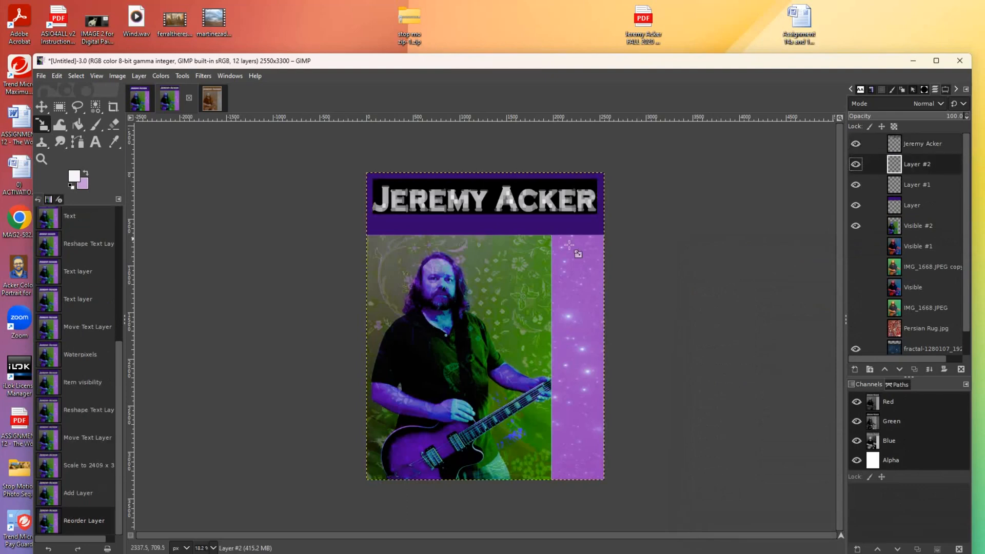
# Type 'The Magazine for Middle age' below the title and fix the typos.
pyautogui.click(94, 143)
pyautogui.click(402, 224)
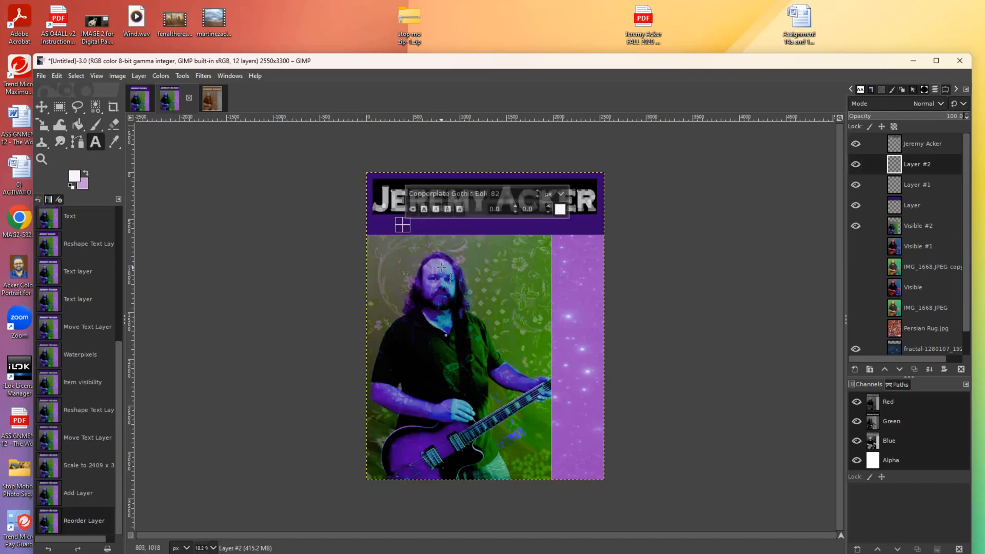
pyautogui.write('The')
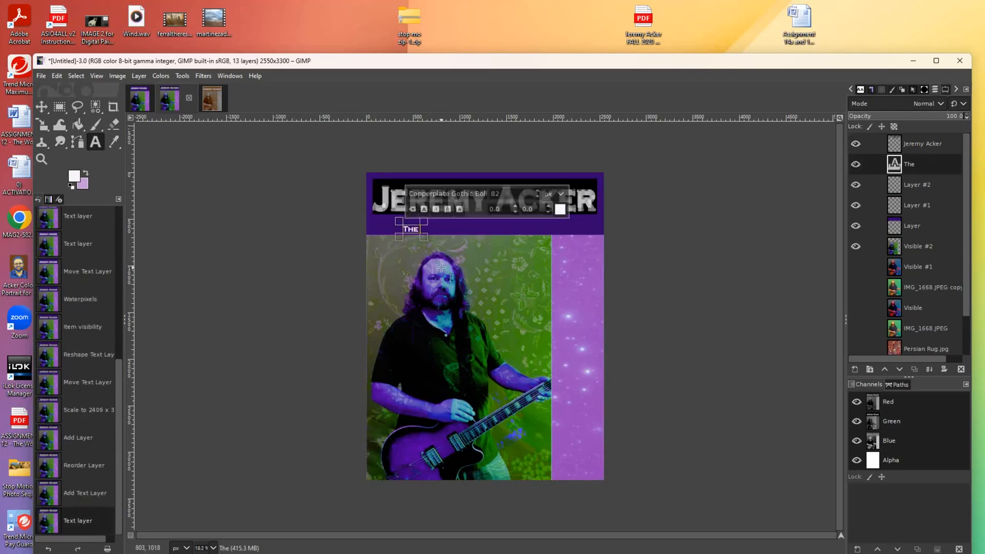
pyautogui.write(' Magazine')
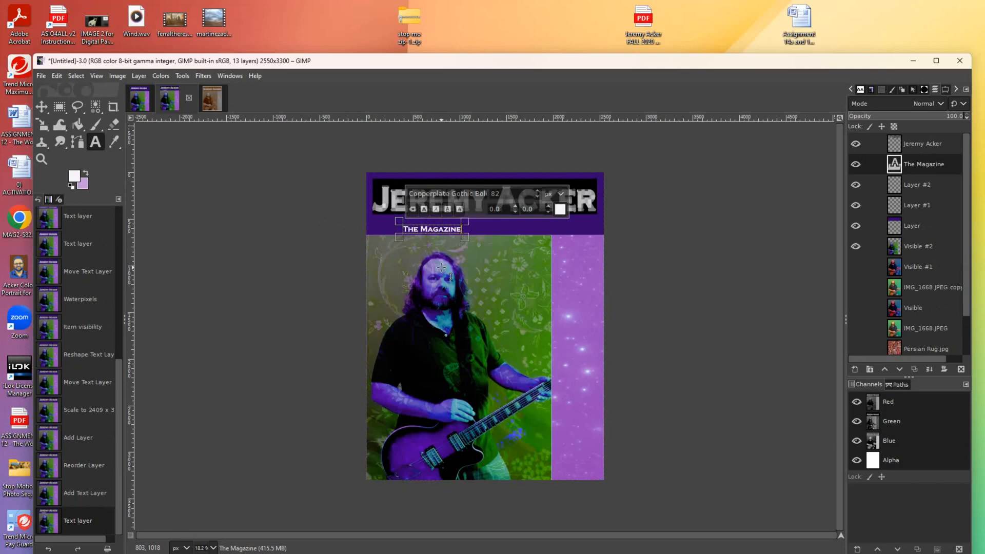
pyautogui.write(' fo0r Middle')
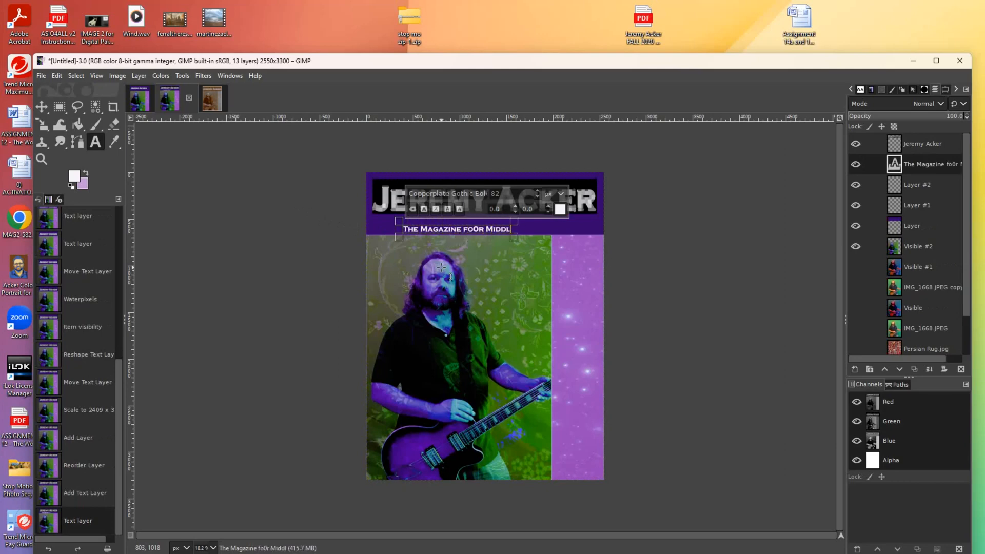
pyautogui.write('ged')
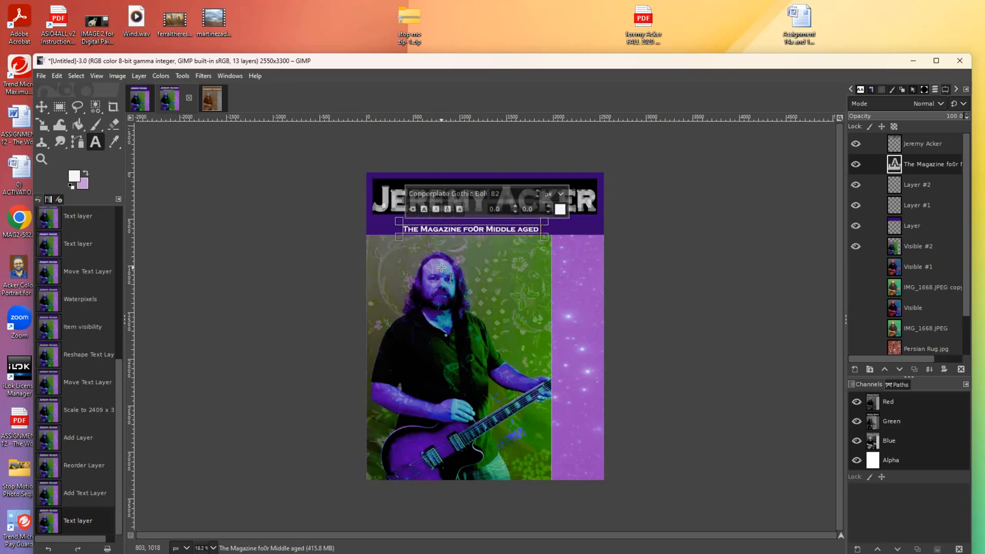
pyautogui.press('BackSpace')
pyautogui.press('BackSpace')
pyautogui.click(475, 229)
pyautogui.press('BackSpace')
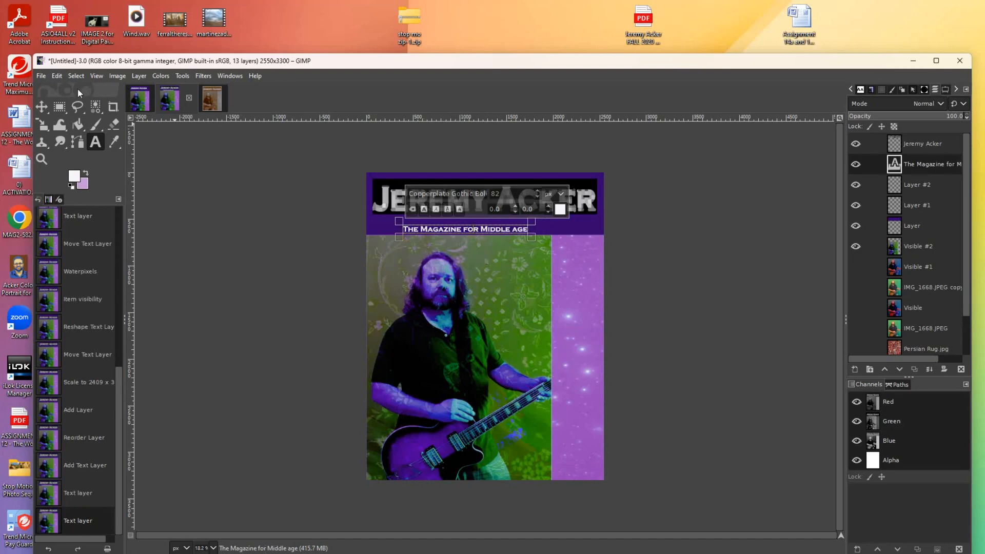
# Nudge the subtitle around beneath the title, undoing an accidental header band shift.
pyautogui.click(41, 106)
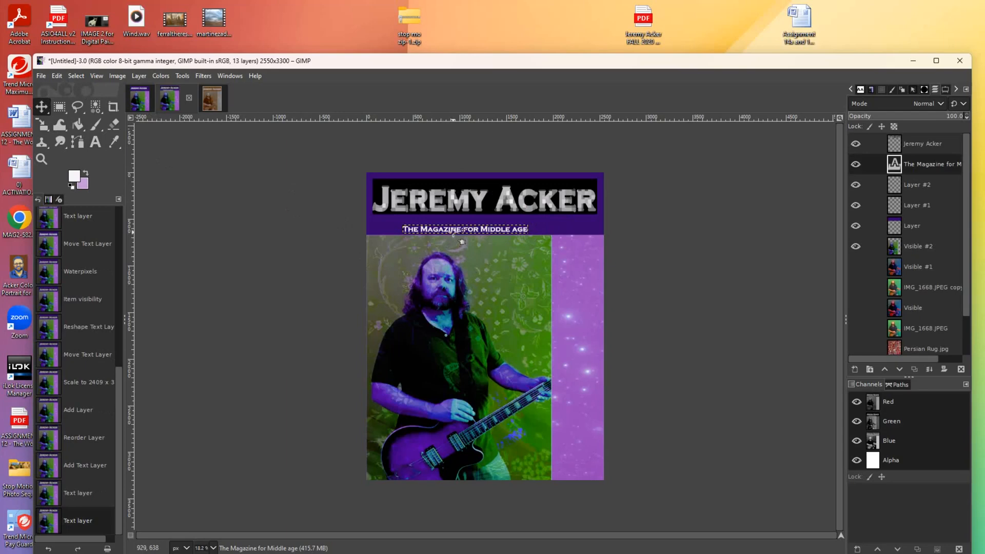
pyautogui.moveTo(459, 232); pyautogui.dragTo(468, 239)
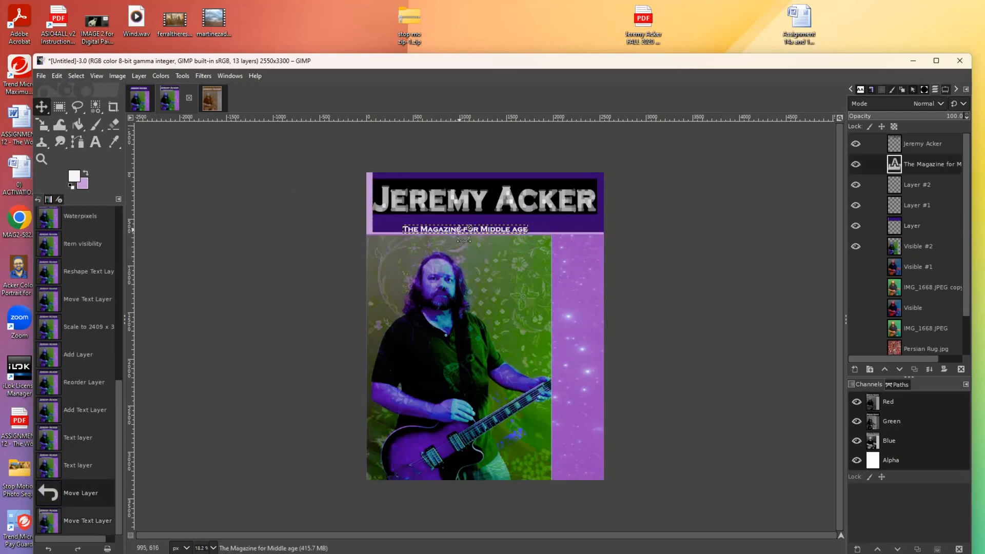
pyautogui.click(912, 145)
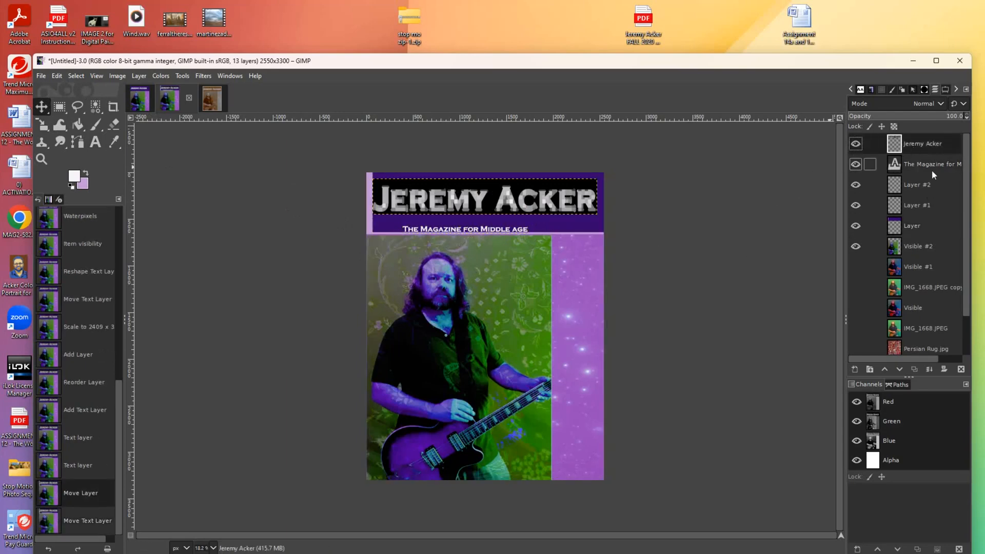
pyautogui.click(918, 168)
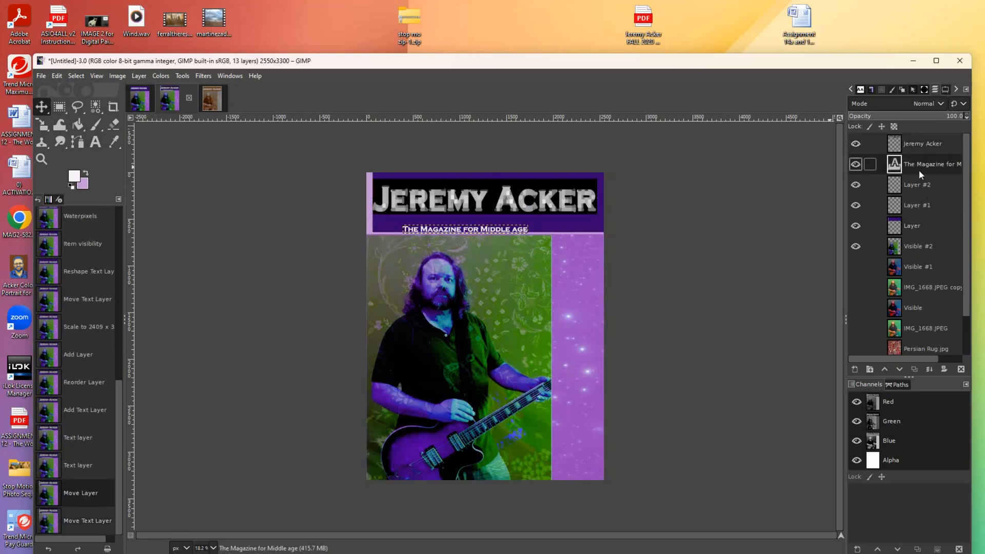
pyautogui.click(453, 229)
pyautogui.moveTo(454, 228); pyautogui.dragTo(444, 226)
pyautogui.moveTo(498, 240); pyautogui.dragTo(509, 238)
pyautogui.hotkey('ctrl', 'z')
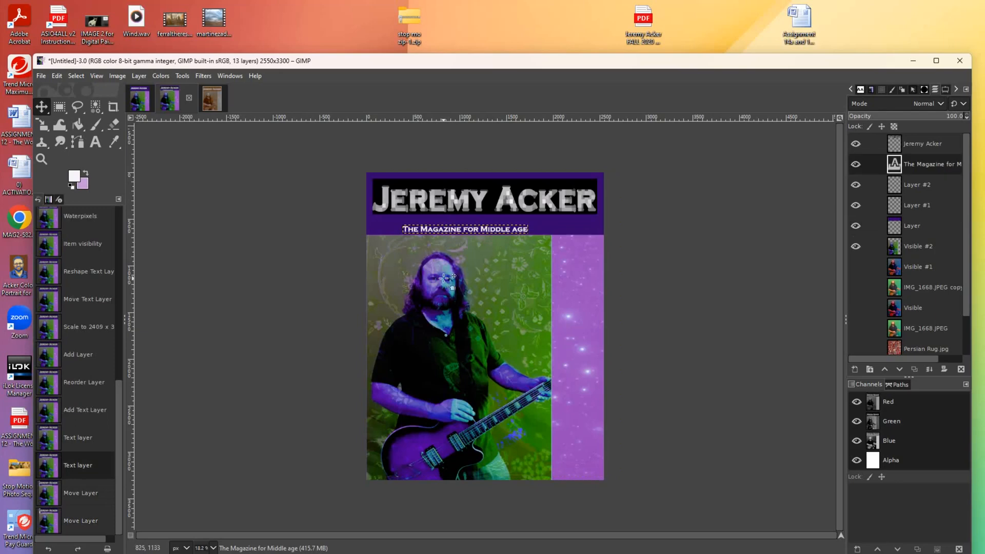
pyautogui.click(479, 238)
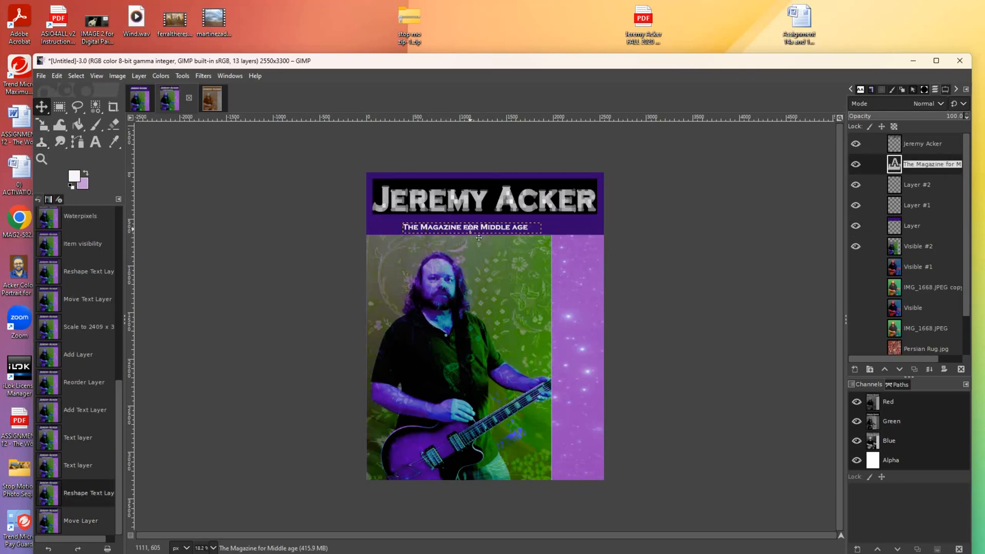
# Set the Move tool to move the active layer and shift the tagline slightly right and up.
pyautogui.click(944, 90)
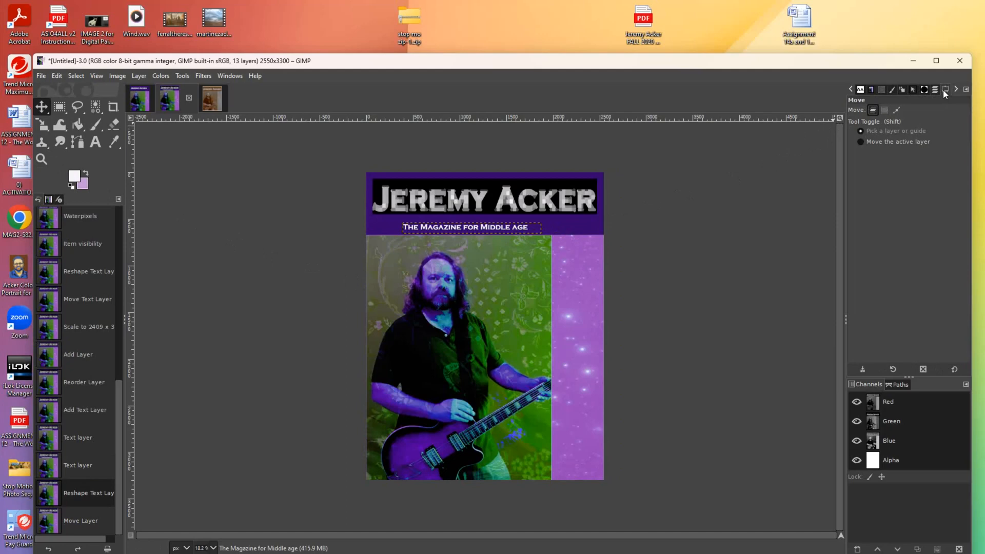
pyautogui.click(860, 142)
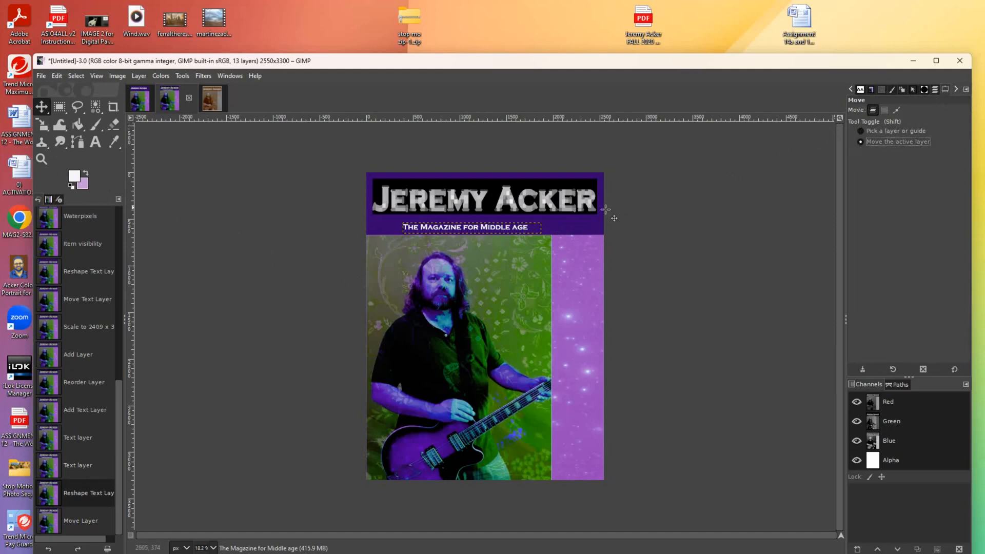
pyautogui.click(860, 128)
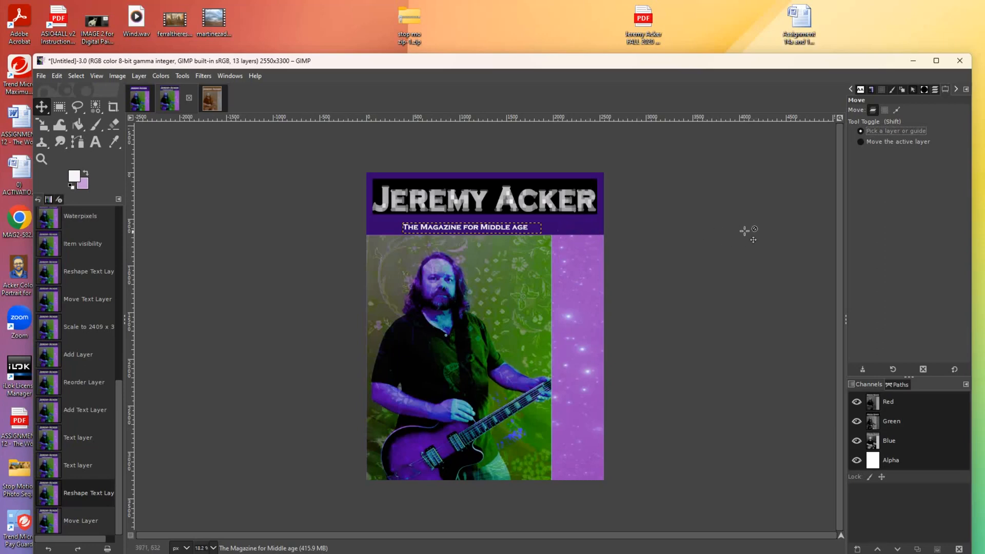
pyautogui.click(860, 142)
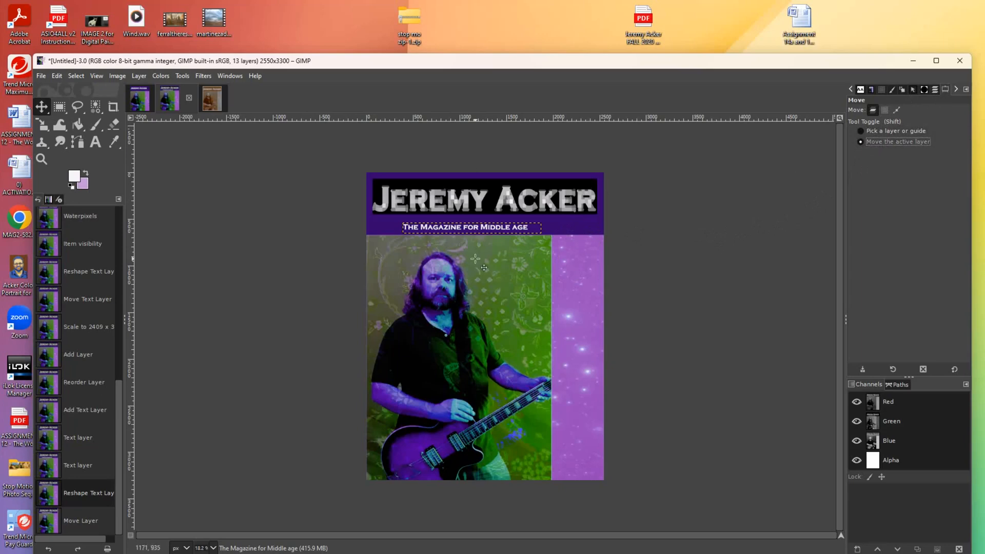
pyautogui.moveTo(470, 238)
pyautogui.mouseDown()
pyautogui.moveTo(483, 237)
pyautogui.moveTo(449, 237)
pyautogui.moveTo(485, 236)
pyautogui.mouseUp()
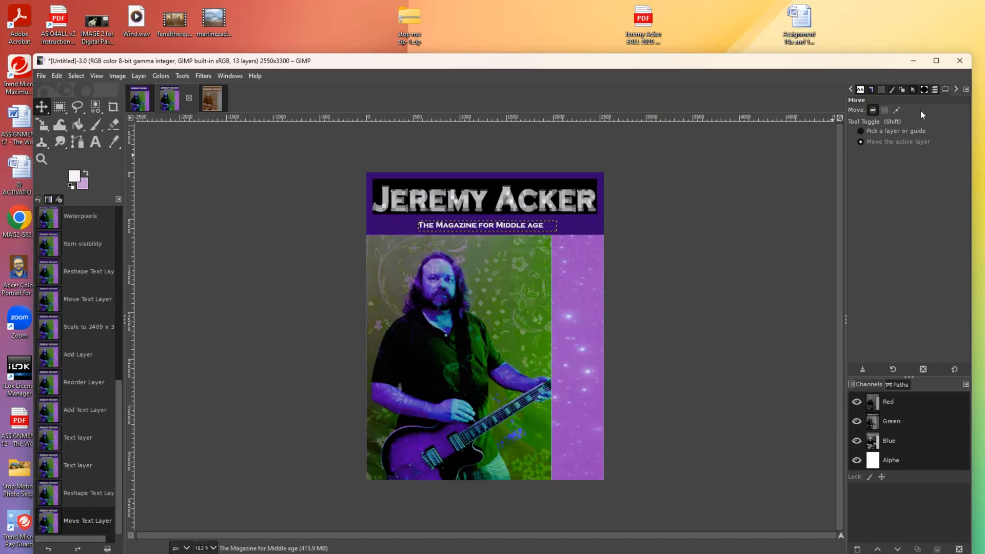
# Select Layer #1, then make the title text layer active.
pyautogui.click(934, 90)
pyautogui.click(918, 205)
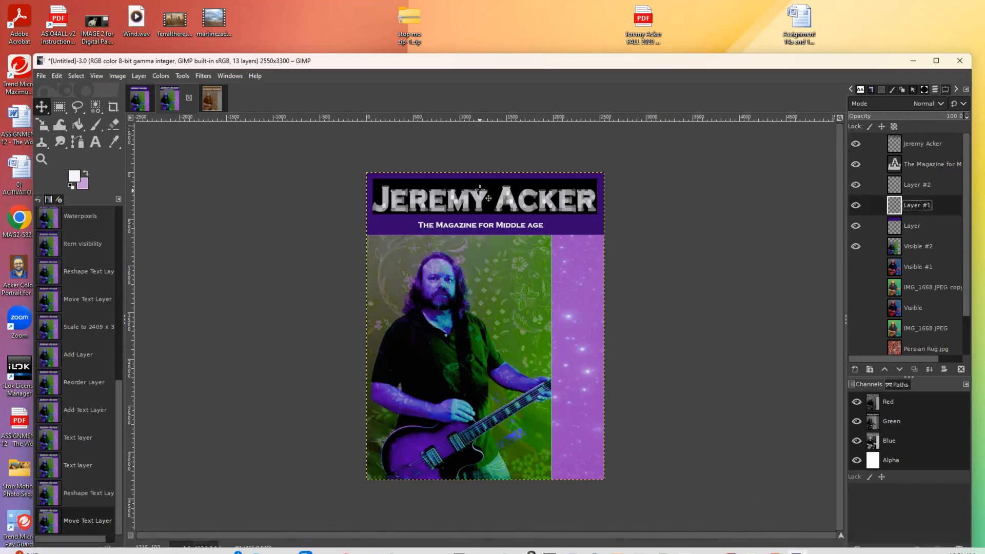
pyautogui.moveTo(473, 553)
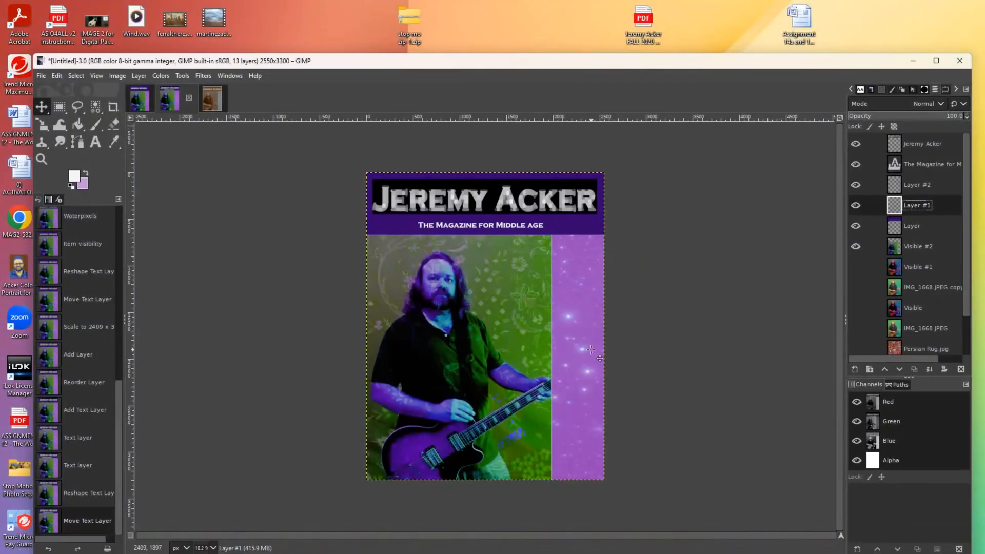
pyautogui.click(42, 159)
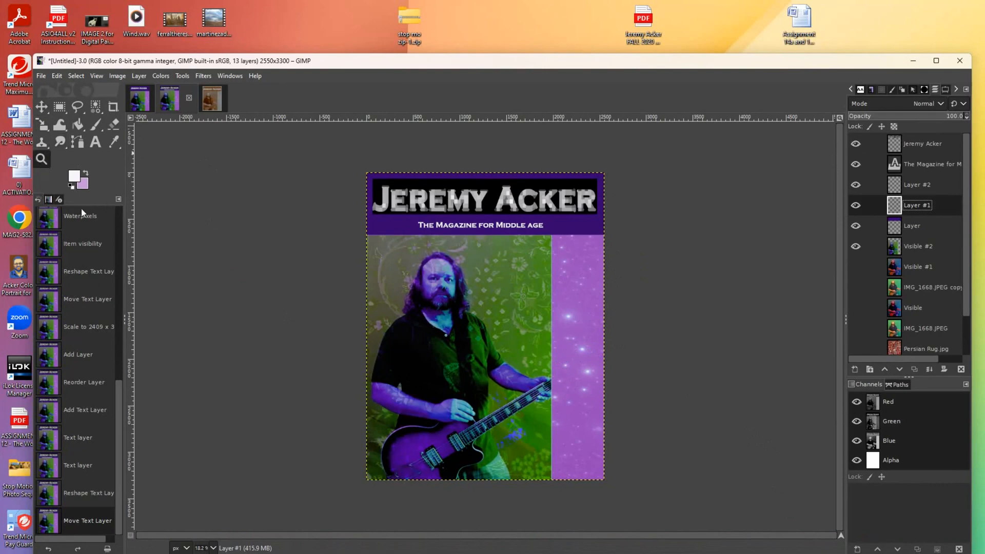
pyautogui.click(917, 145)
# Zoom to 33.3% on the cover's upper part and add Layer #3 atop the stack.
pyautogui.click(496, 318)
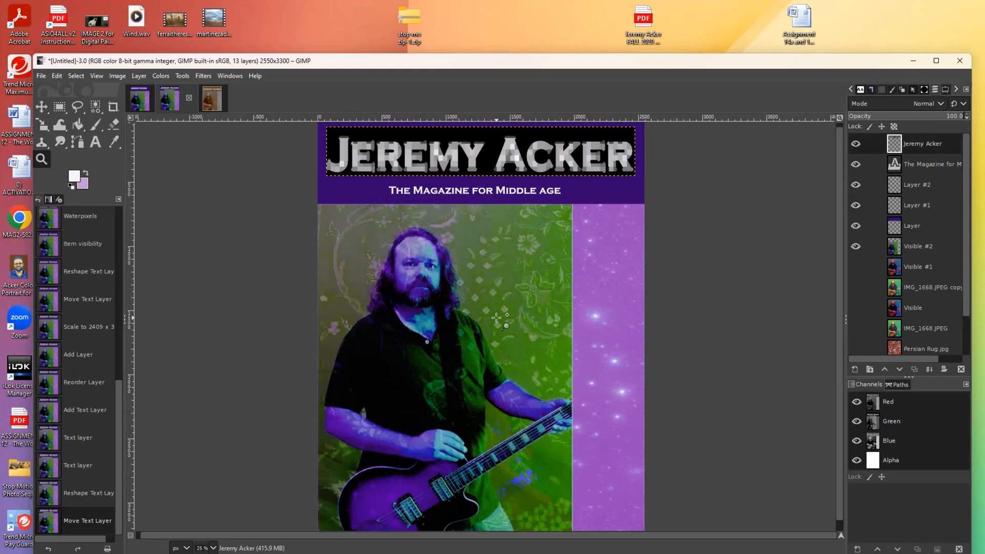
pyautogui.click(496, 318)
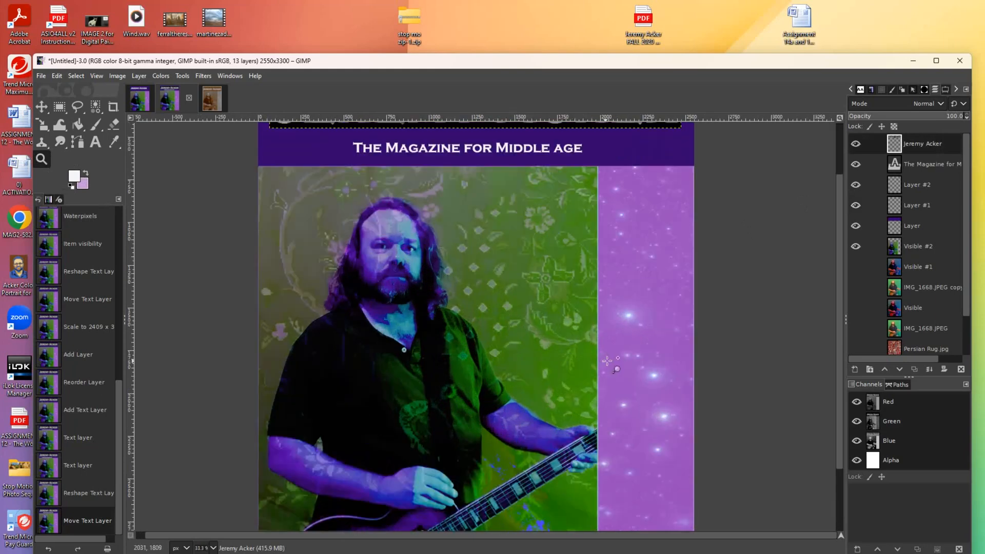
pyautogui.click(951, 144)
pyautogui.keyDown('shift'); pyautogui.click(853, 368); pyautogui.keyUp('shift')
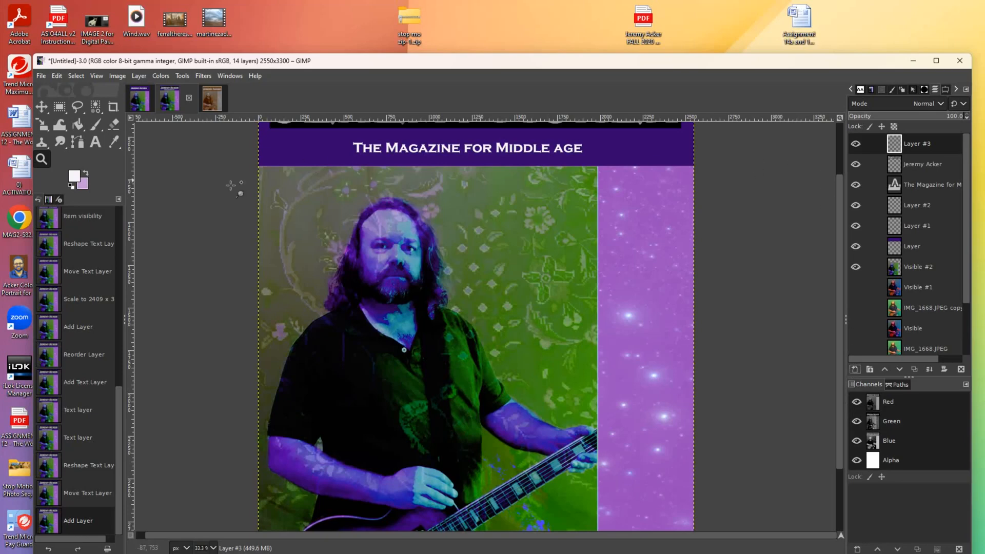
pyautogui.click(96, 145)
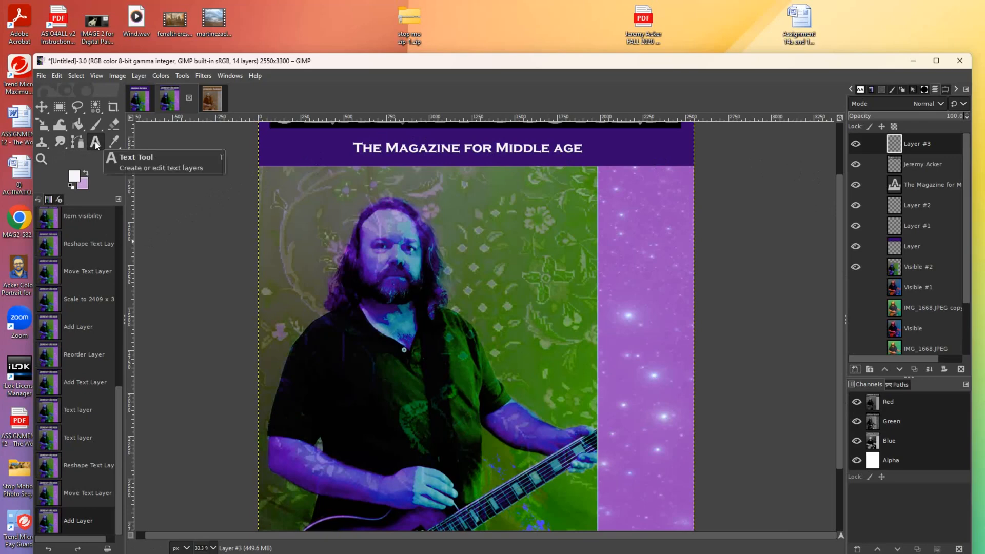
# Type 'Time to Peace out' at the top of the purple strip and size it 49 px.
pyautogui.click(601, 183)
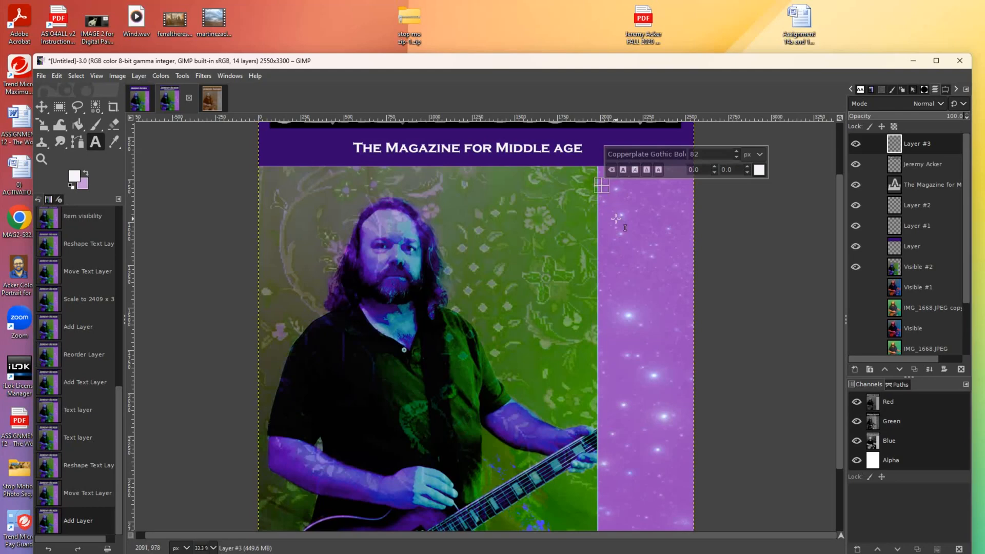
pyautogui.write('Time to P')
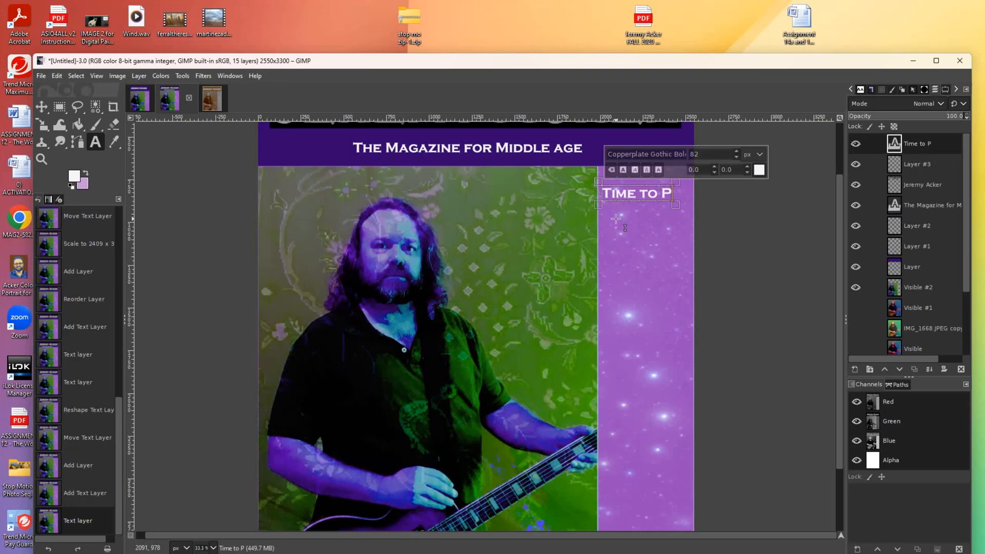
pyautogui.write('eace out')
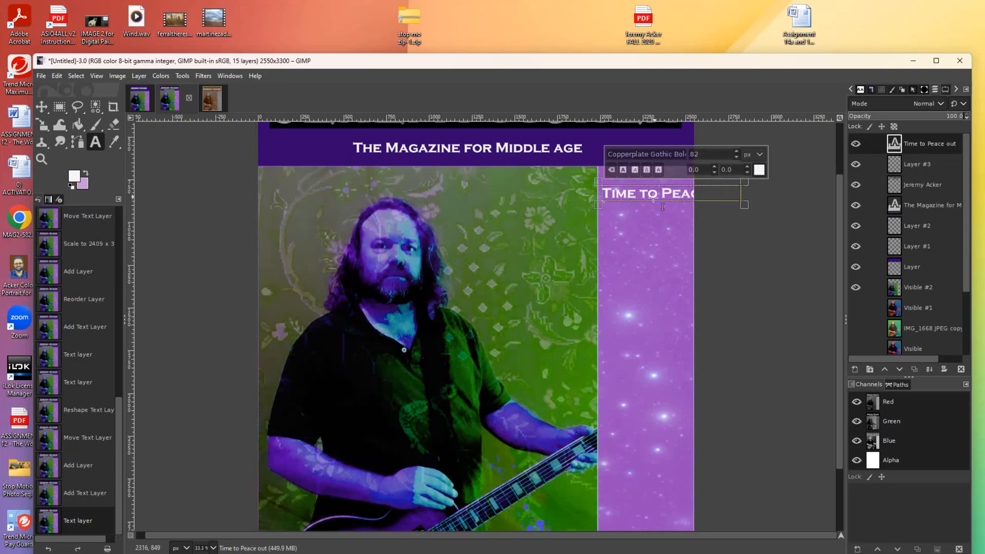
pyautogui.moveTo(601, 188); pyautogui.dragTo(699, 190)
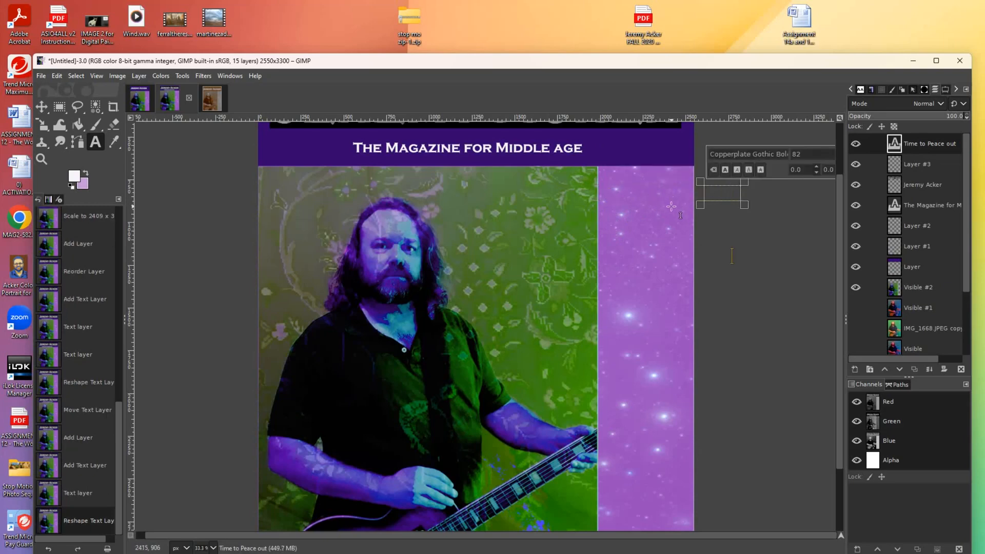
pyautogui.hotkey('ctrl', 'z')
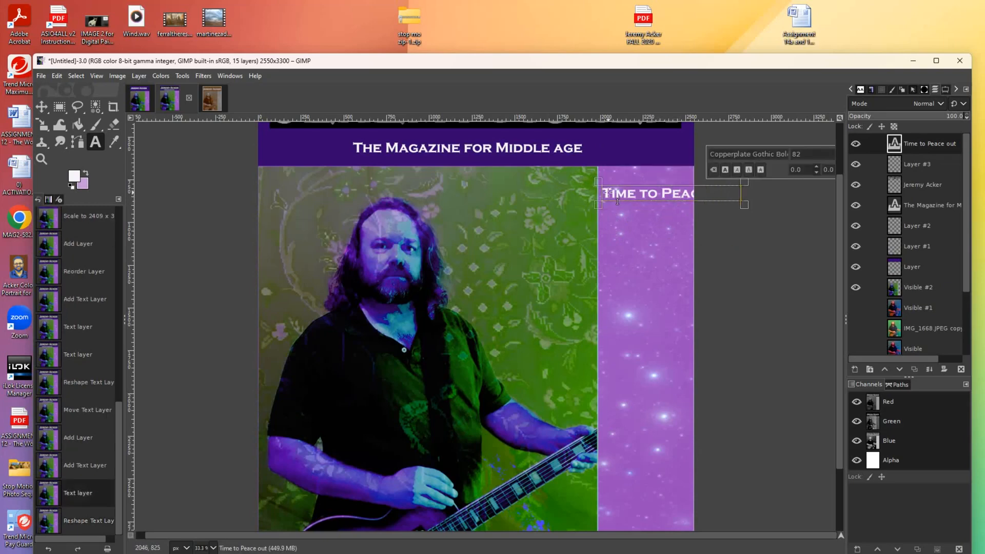
pyautogui.moveTo(601, 197); pyautogui.dragTo(777, 196)
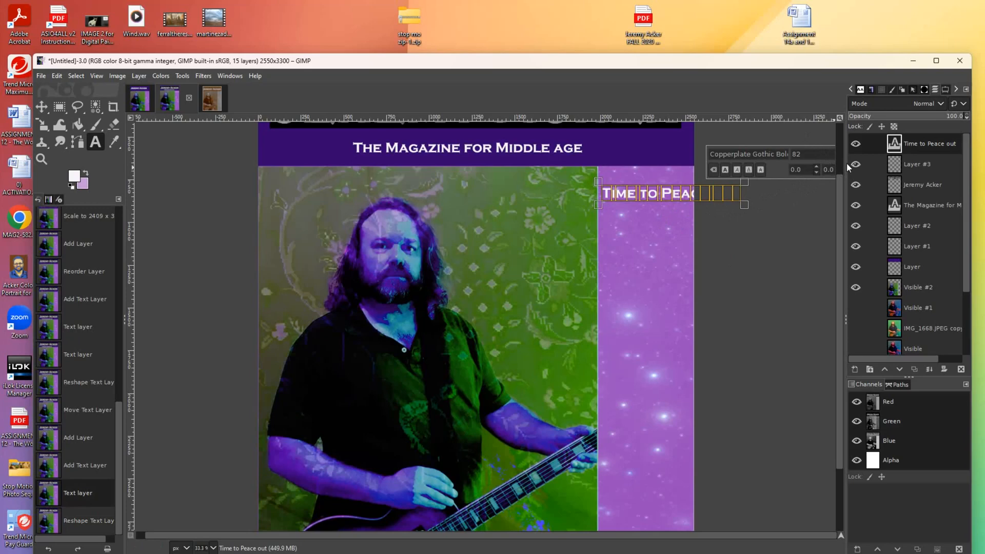
pyautogui.moveTo(845, 166); pyautogui.dragTo(911, 165)
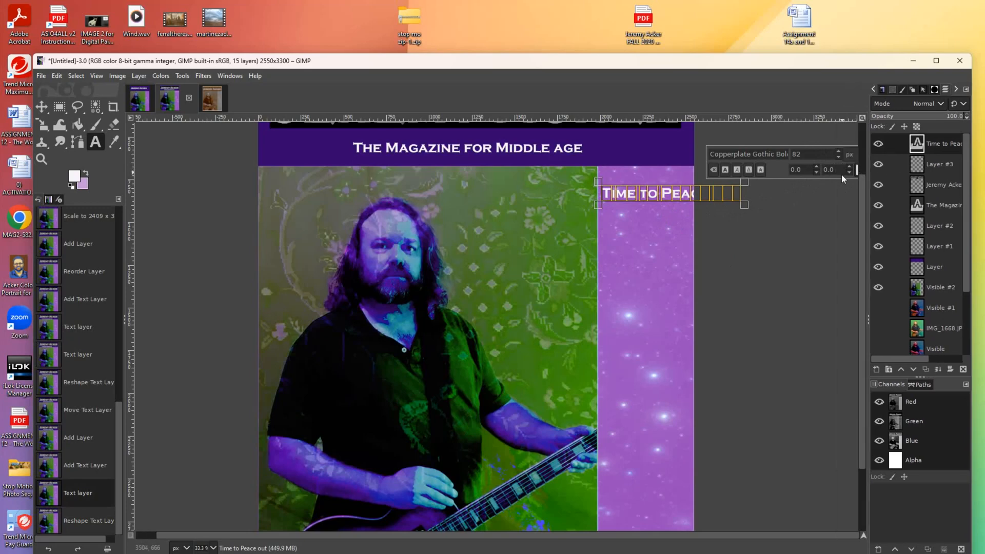
pyautogui.click(838, 156)
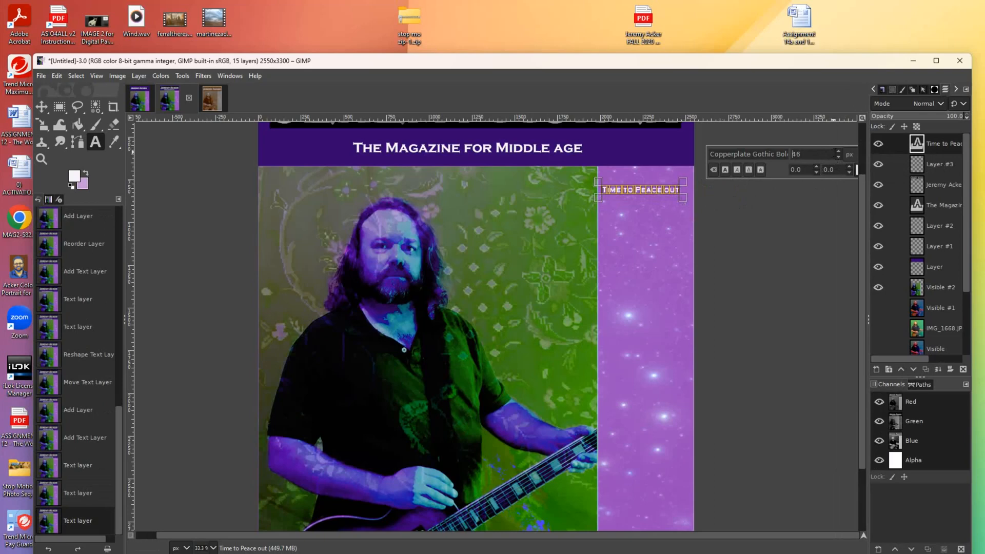
pyautogui.click(839, 153)
pyautogui.click(839, 153)
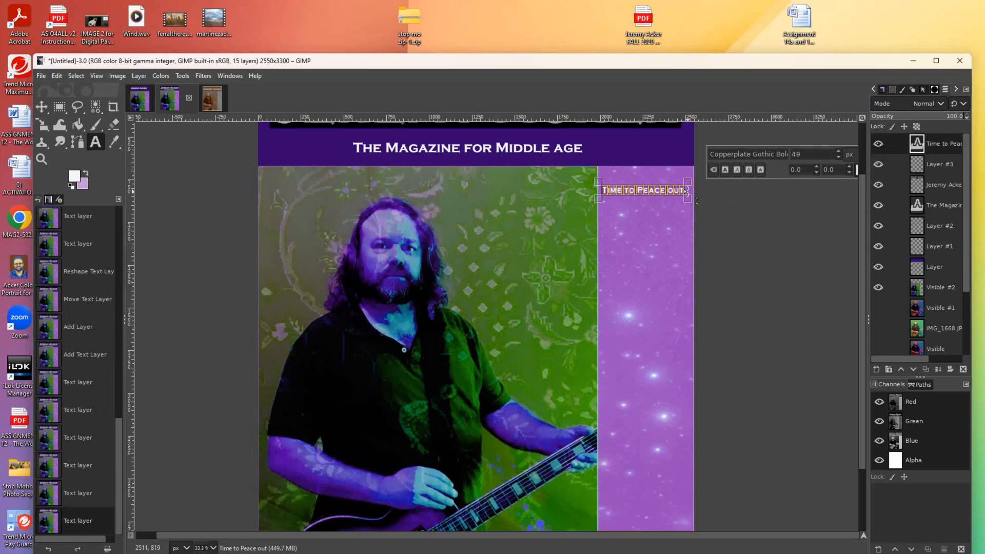
# Add a colon after 'out' and continue the headline over new lines ending 'relationship gone wrong'.
pyautogui.click(643, 192)
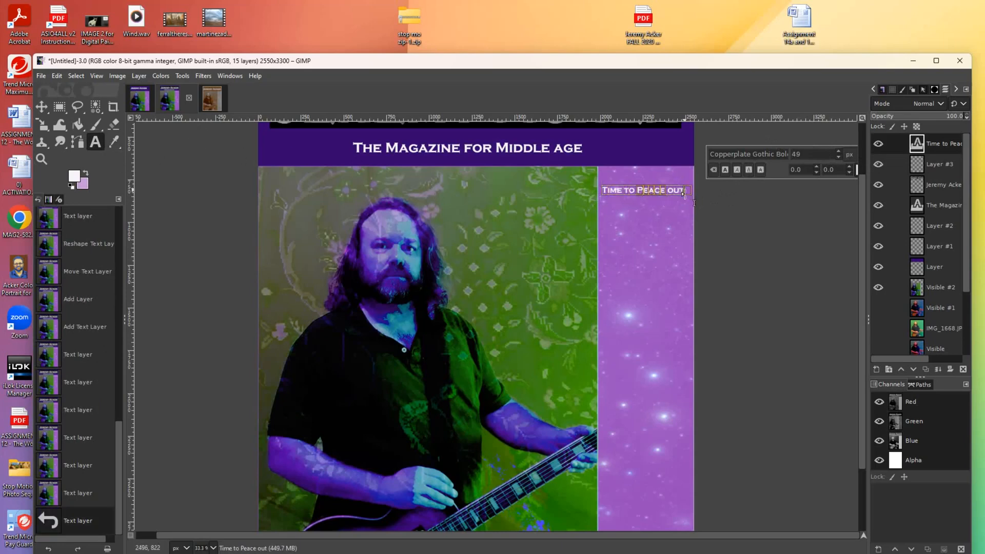
pyautogui.write(':')
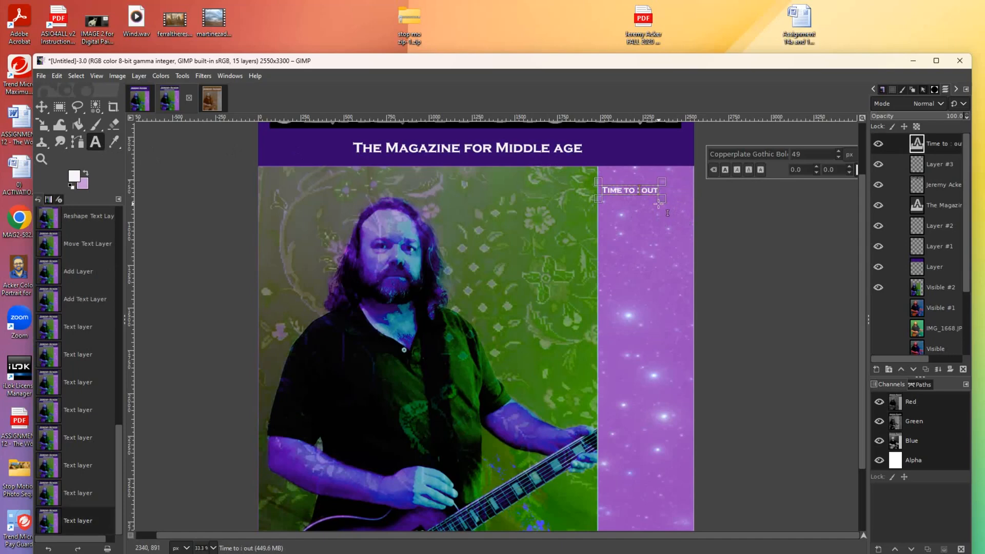
pyautogui.hotkey('ctrl', 'z')
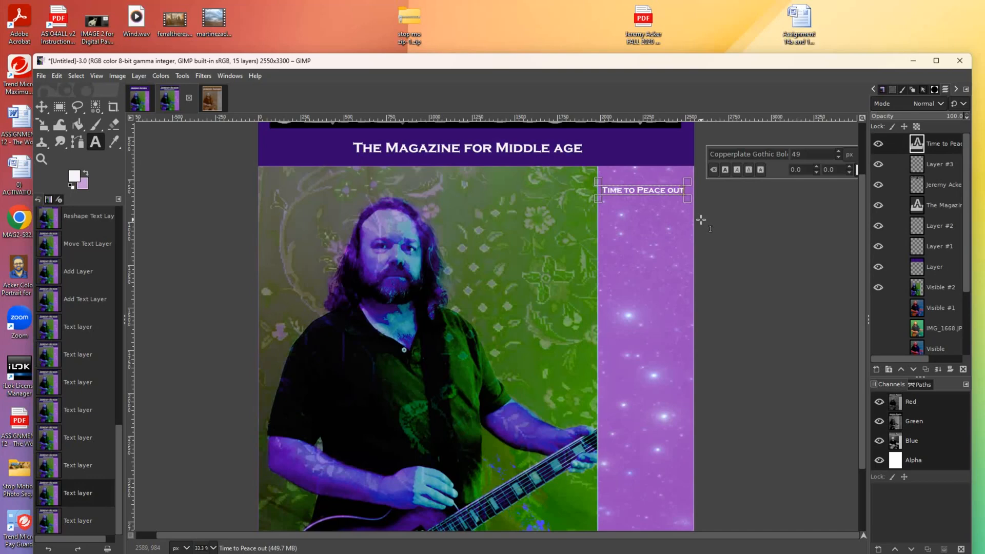
pyautogui.hotkey('ctrl', 'y')
pyautogui.press('Return')
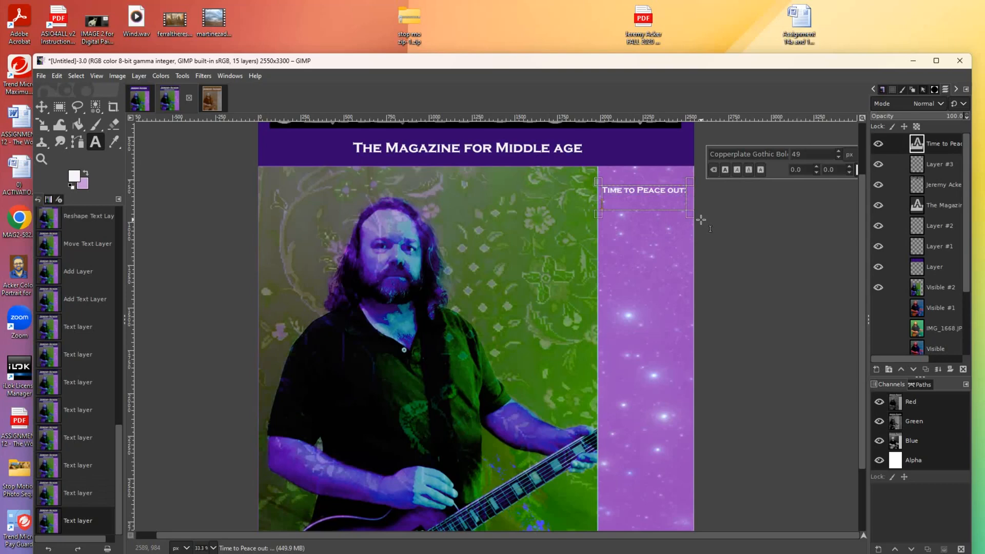
pyautogui.write('Why Separation is')
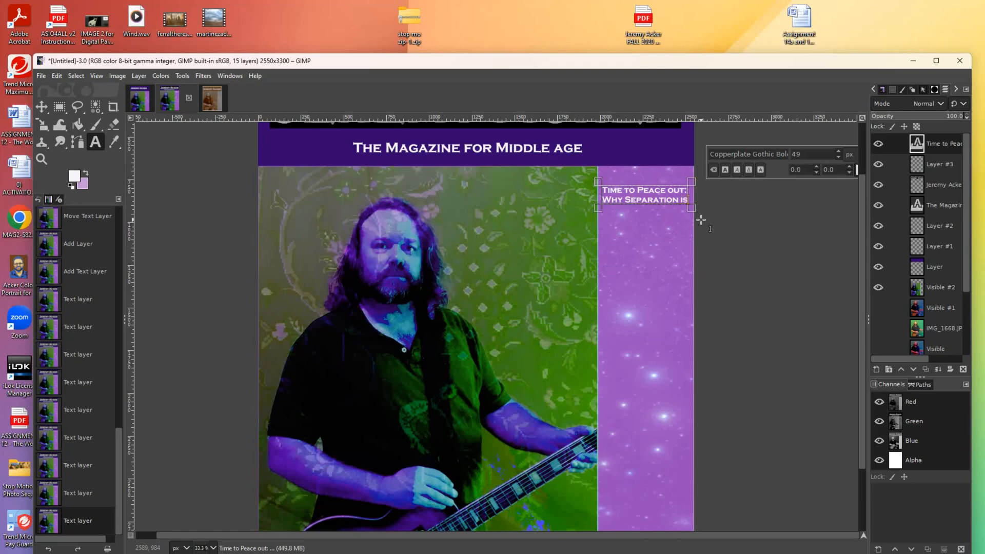
pyautogui.press('Return')
pyautogui.write('good for')
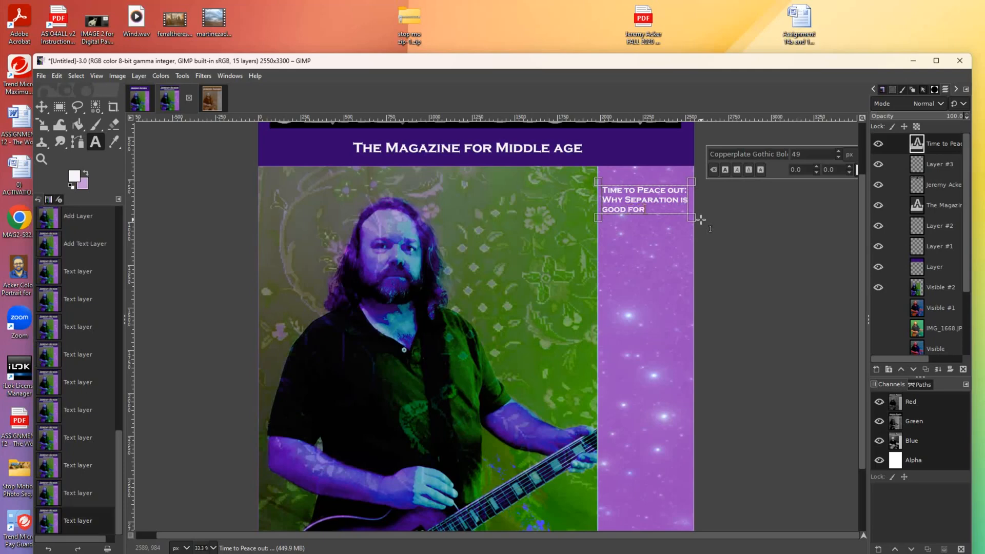
pyautogui.write(' a loving relationshi')
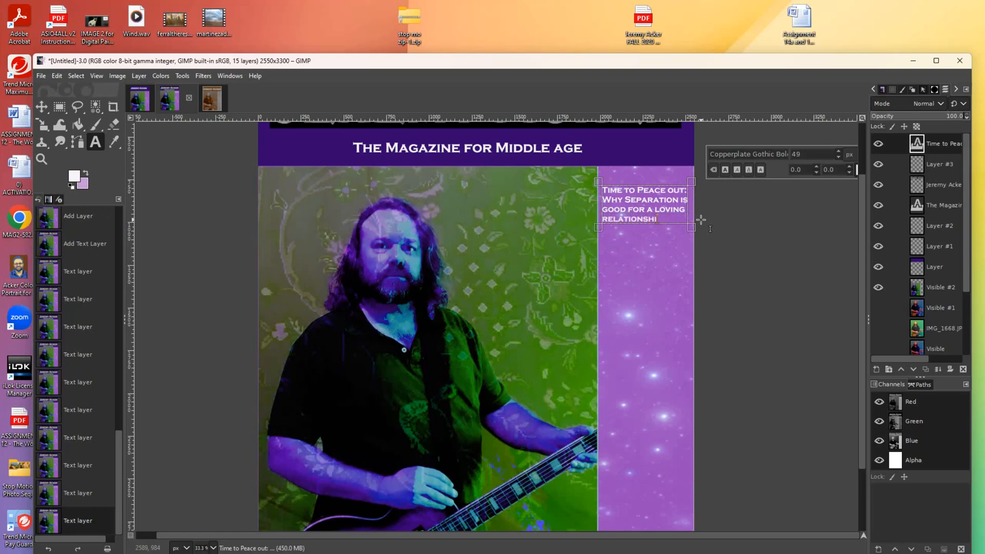
pyautogui.write('p gone')
pyautogui.press('Return')
pyautogui.write('wrong')
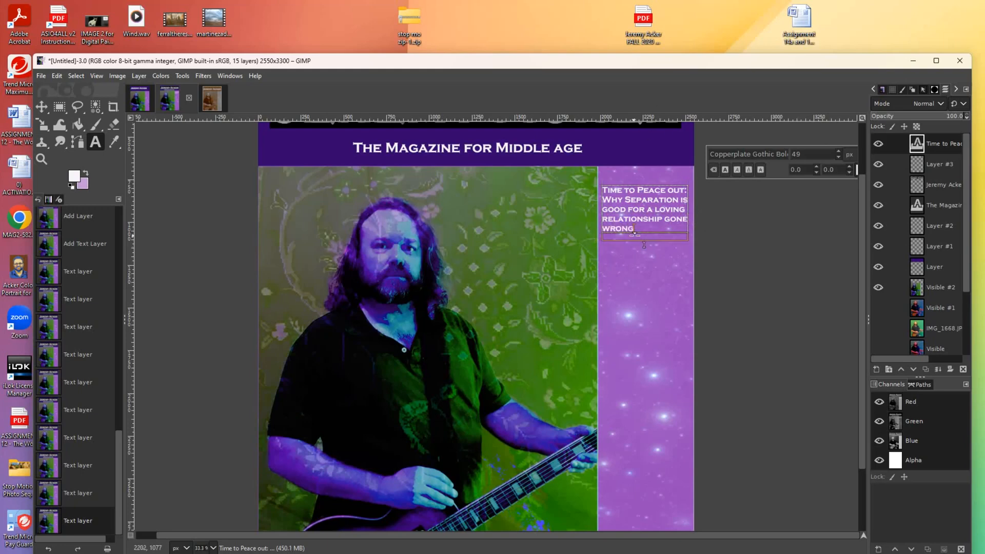
pyautogui.moveTo(629, 220); pyautogui.dragTo(635, 229)
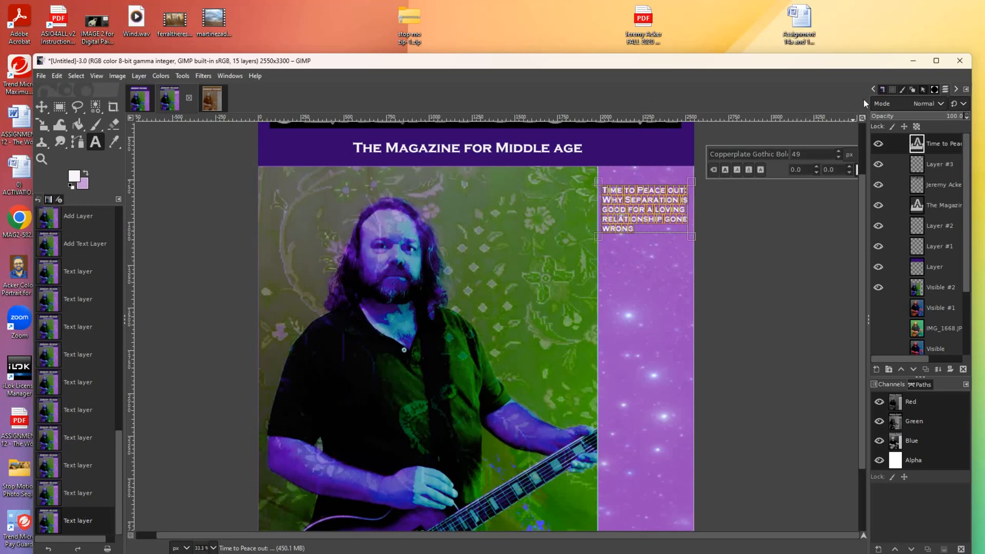
# Try Corbel Bold, Courier New Italic and DejaVu Serif on the headline, then nudge its layer slightly.
pyautogui.click(776, 157)
pyautogui.click(956, 91)
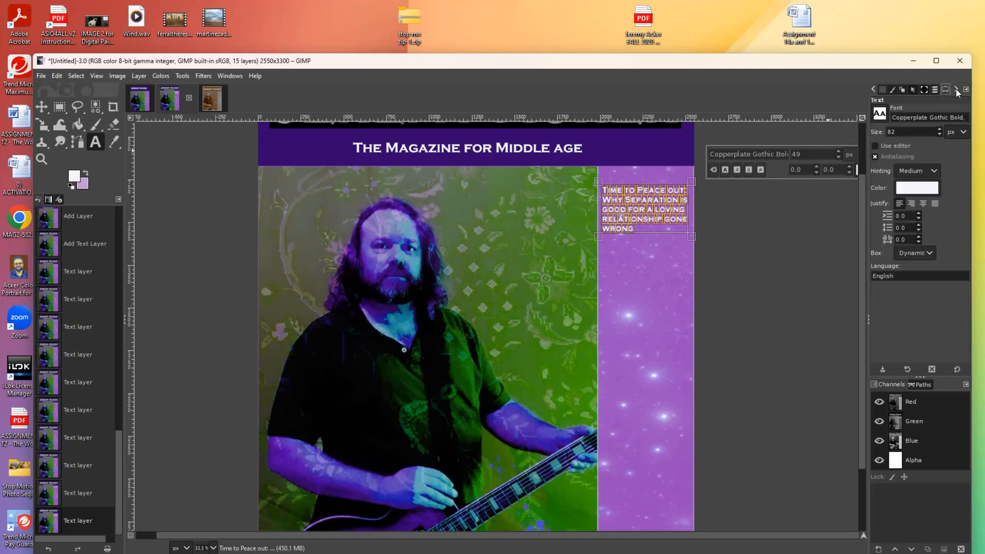
pyautogui.click(879, 114)
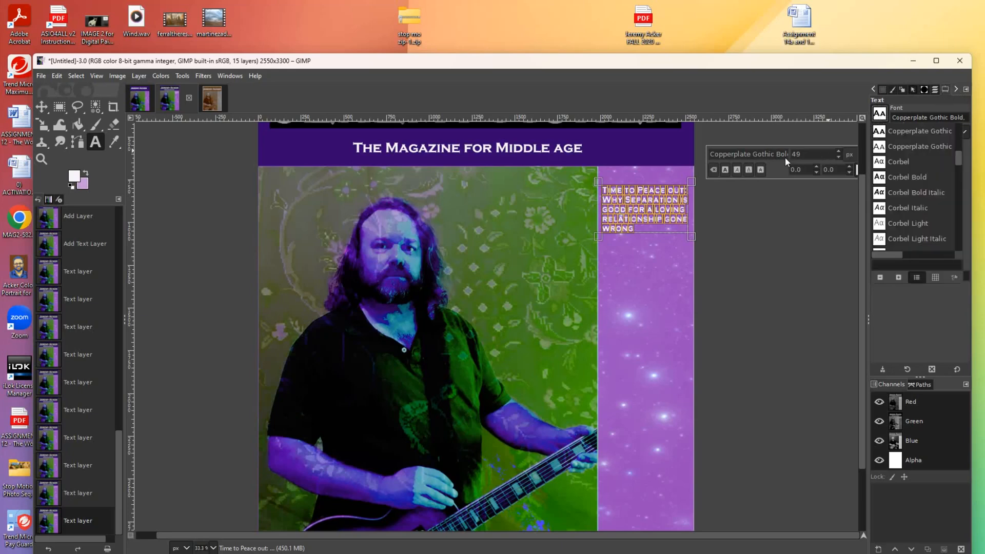
pyautogui.click(893, 176)
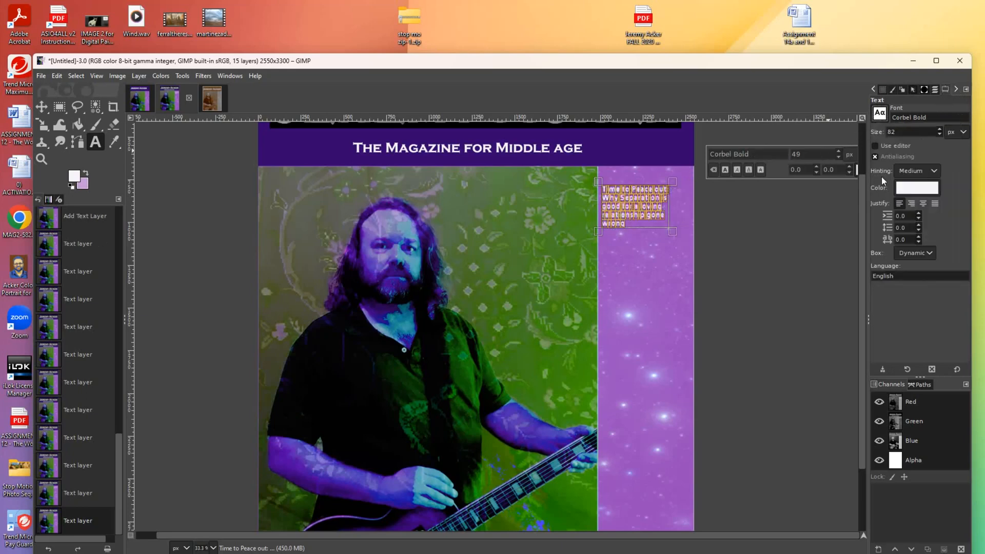
pyautogui.click(880, 113)
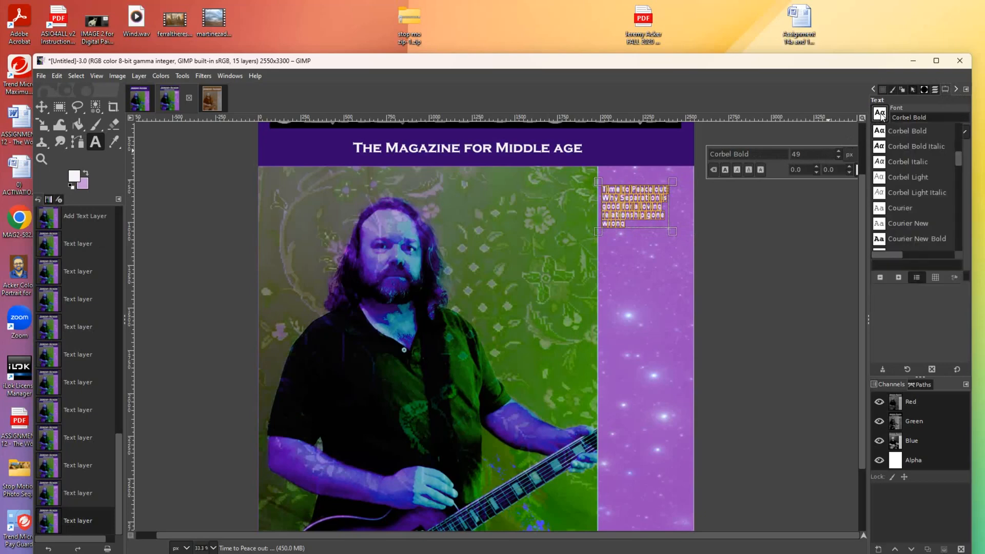
pyautogui.click(906, 207)
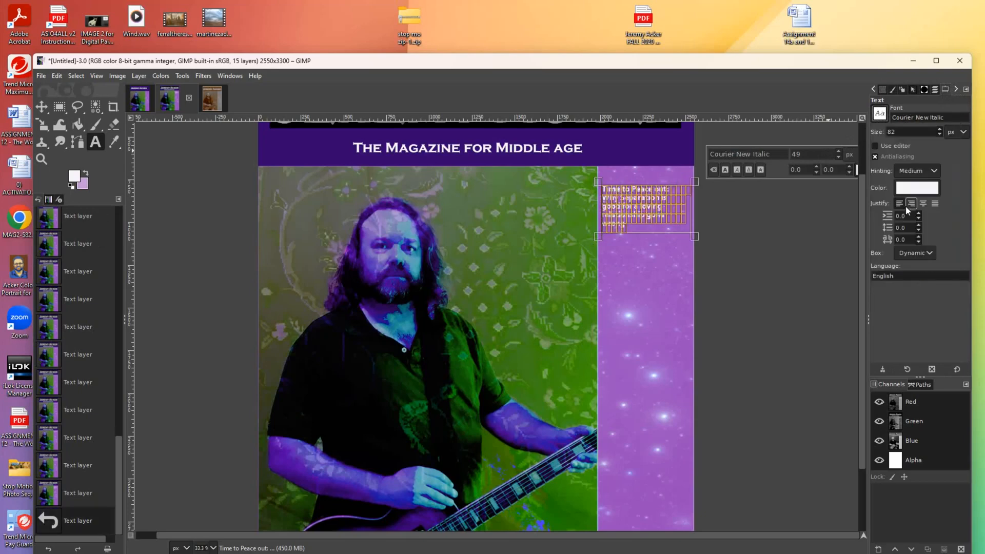
pyautogui.click(879, 113)
pyautogui.scroll(-2, 915, 185)
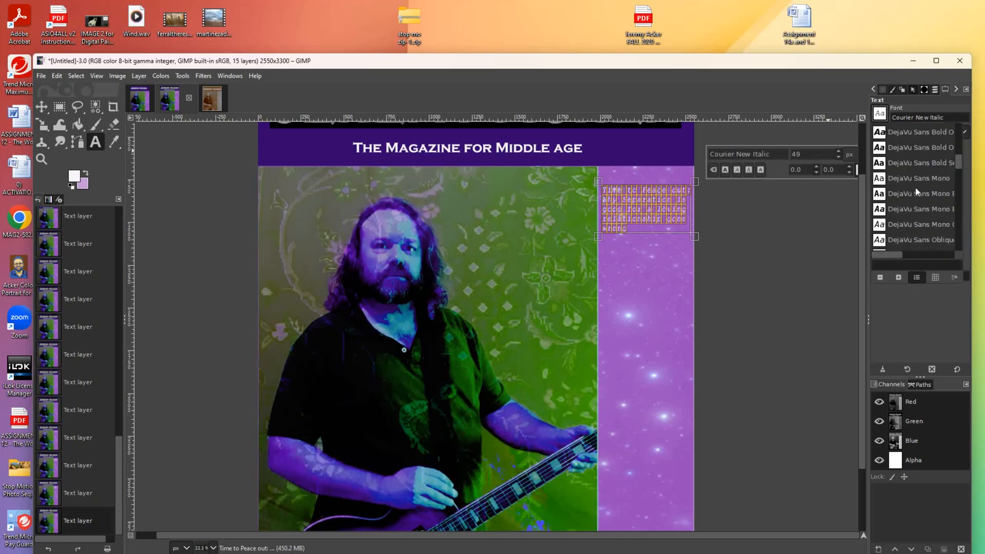
pyautogui.click(913, 238)
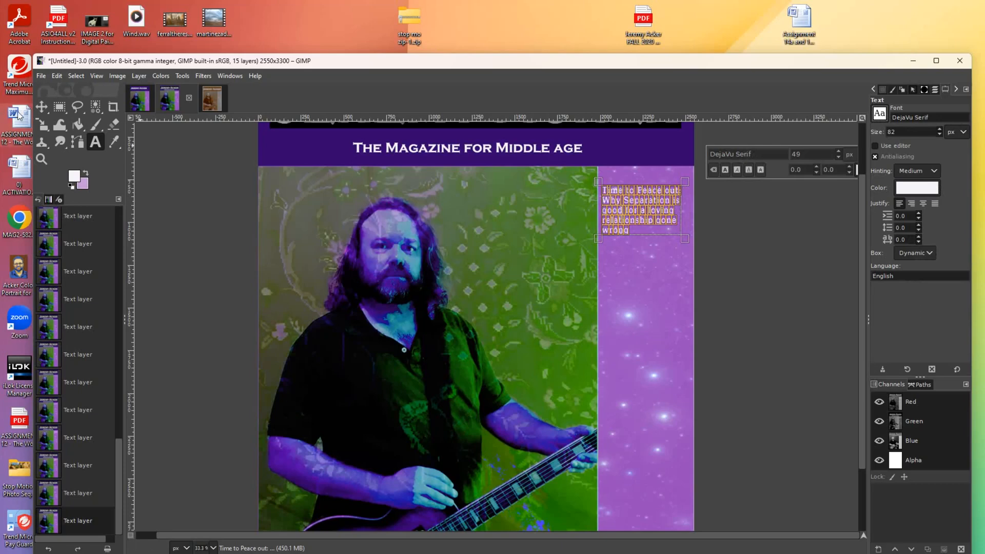
pyautogui.click(41, 107)
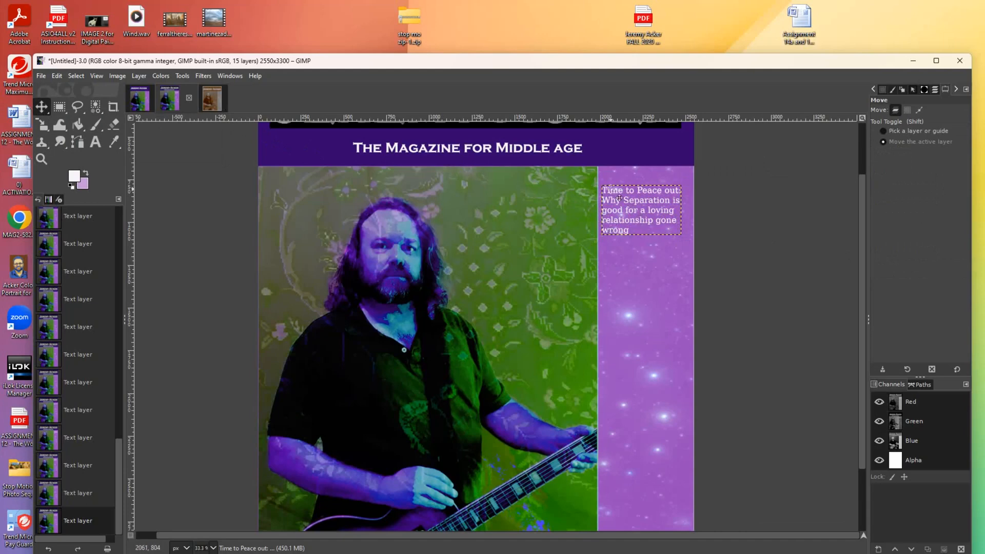
pyautogui.moveTo(611, 197); pyautogui.dragTo(612, 196)
# Reselect the headline text and try Elephant Italic, Engravers MT Medium, Fixedsys and Franklin Gothic Medium.
pyautogui.click(95, 142)
pyautogui.moveTo(602, 189); pyautogui.dragTo(635, 237)
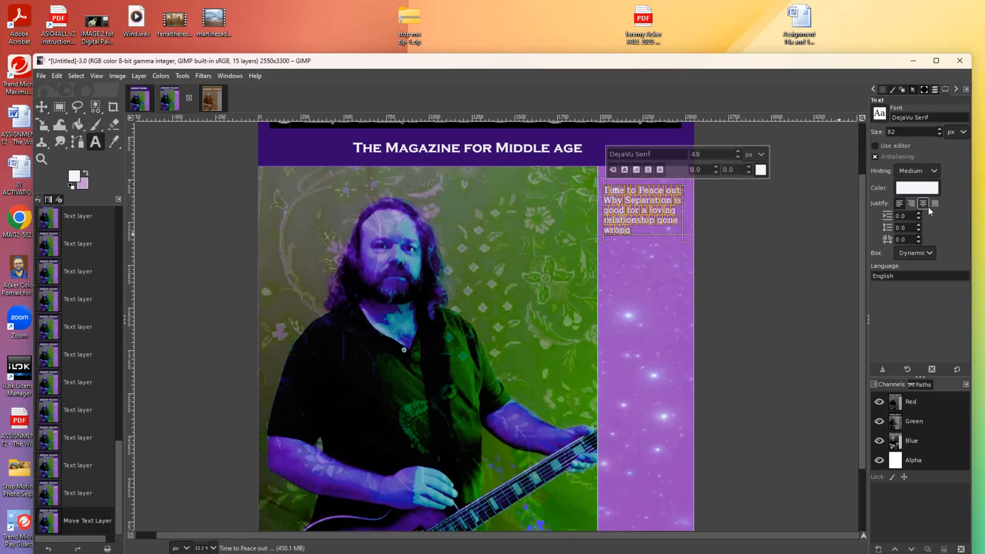
pyautogui.click(879, 113)
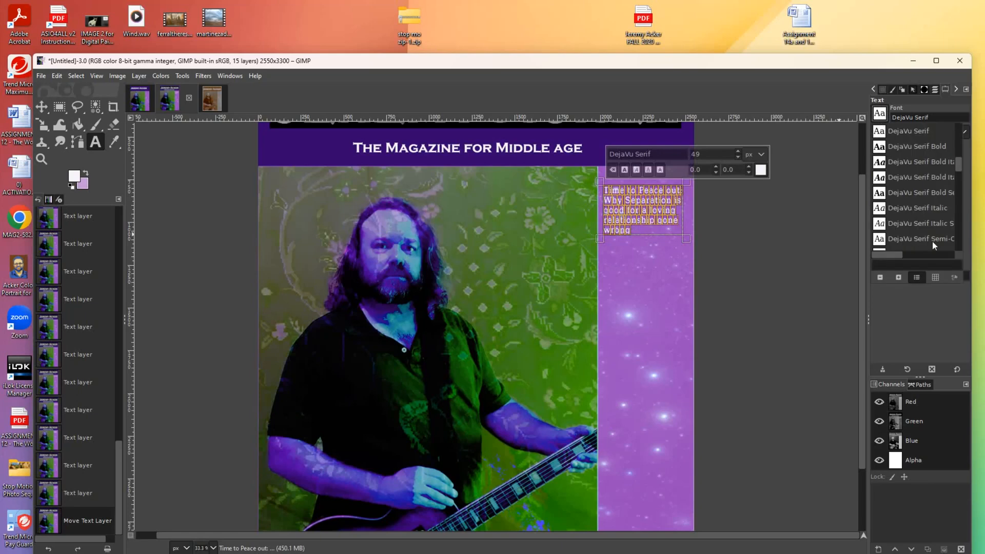
pyautogui.scroll(-2, 925, 238)
pyautogui.click(898, 198)
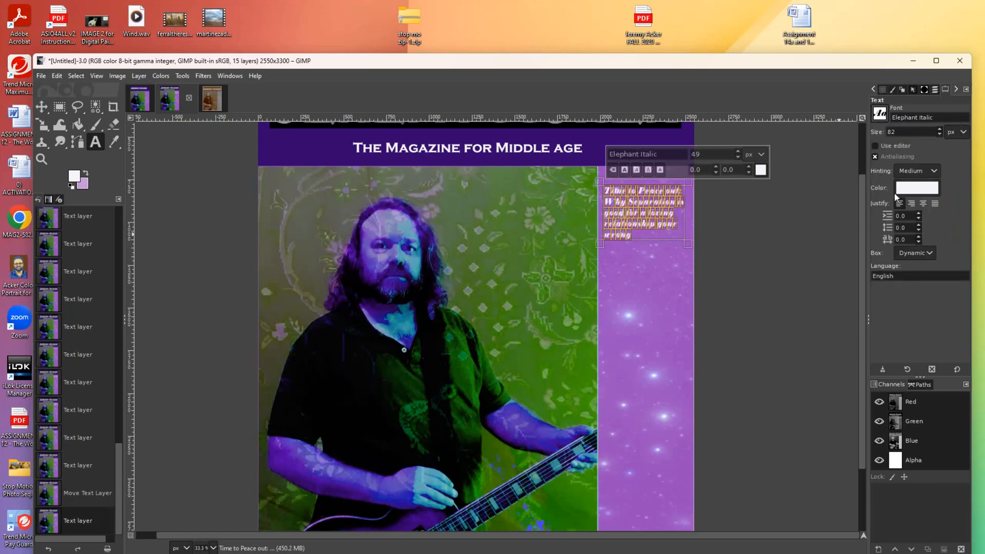
pyautogui.click(879, 114)
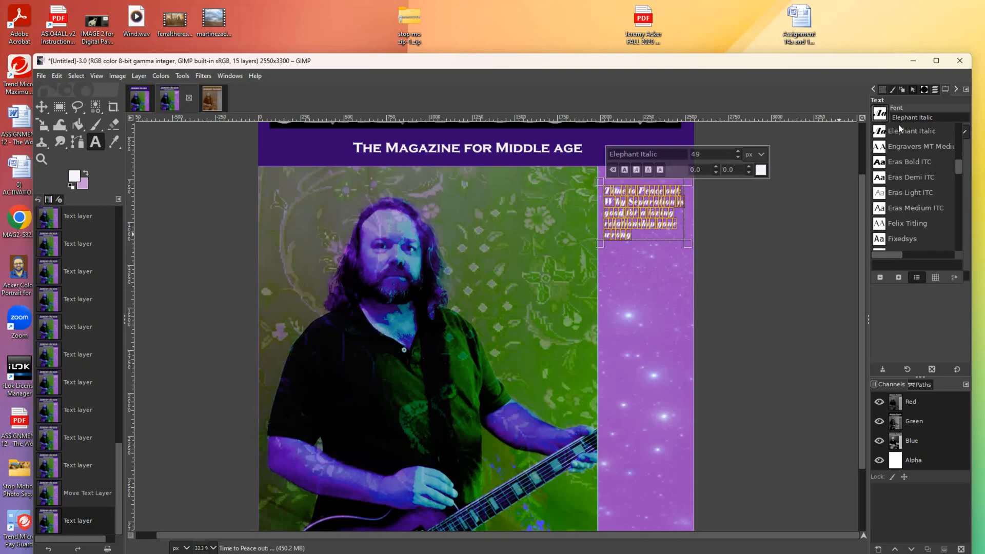
pyautogui.click(901, 148)
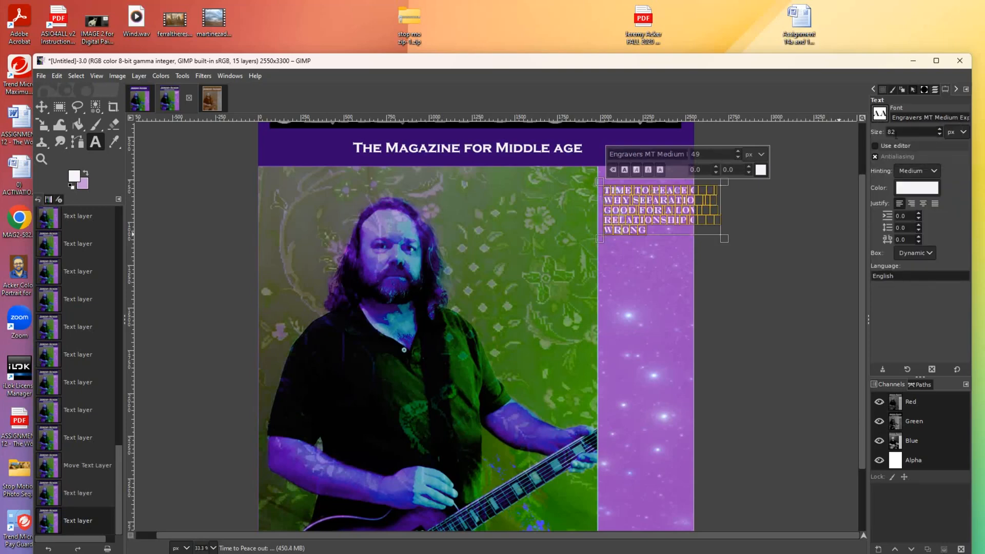
pyautogui.click(880, 115)
pyautogui.click(902, 223)
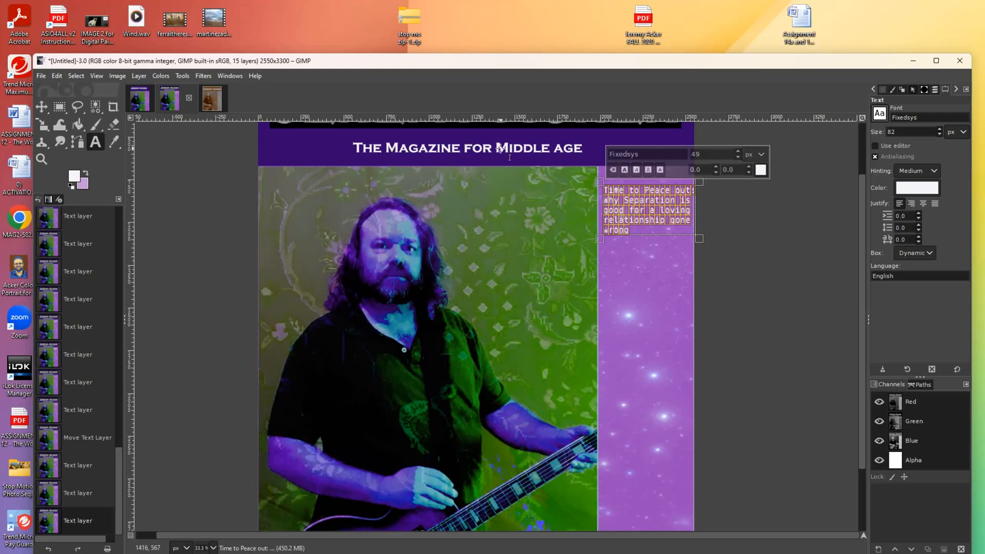
pyautogui.click(880, 113)
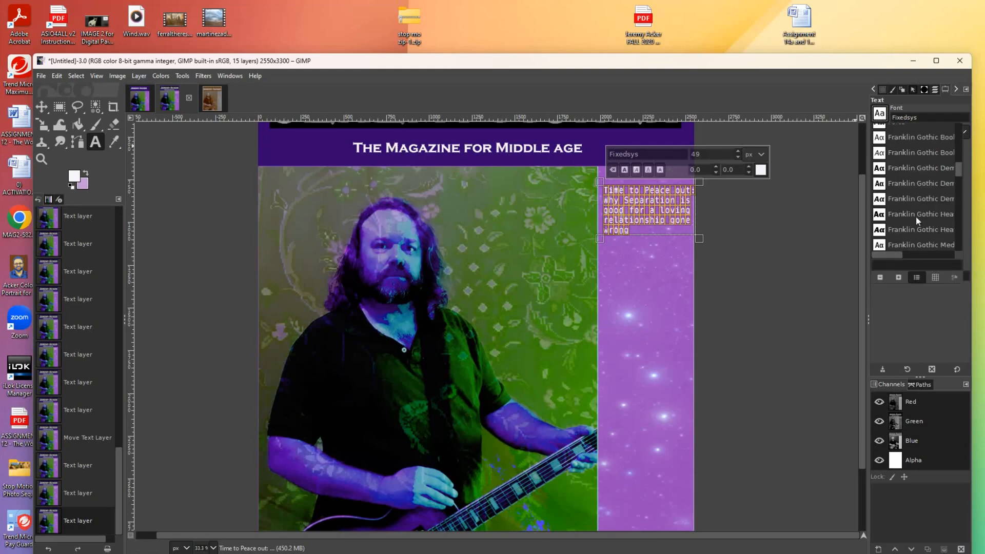
pyautogui.click(904, 224)
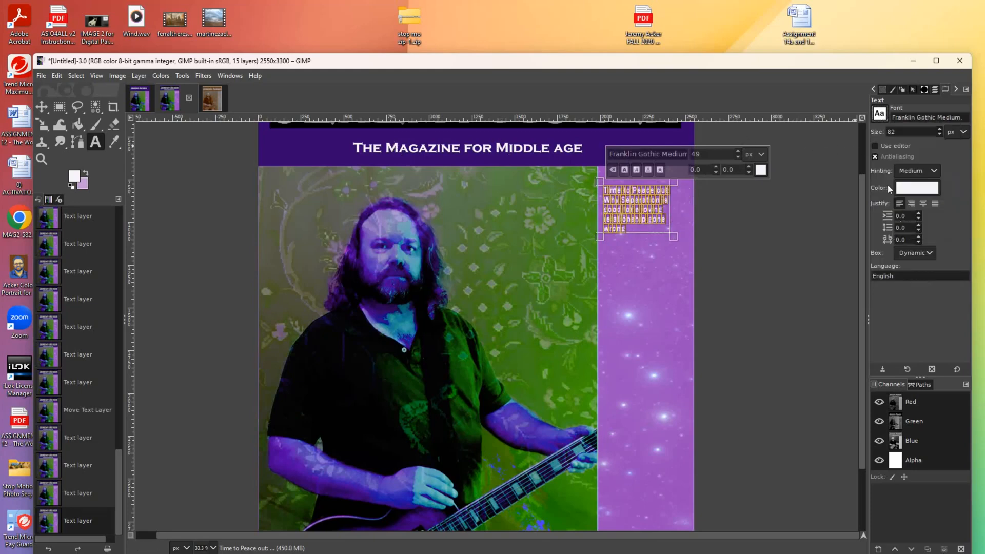
# Try Garamond Bold, settle on Georgia Bold, and nudge the headline slightly lower.
pyautogui.click(880, 114)
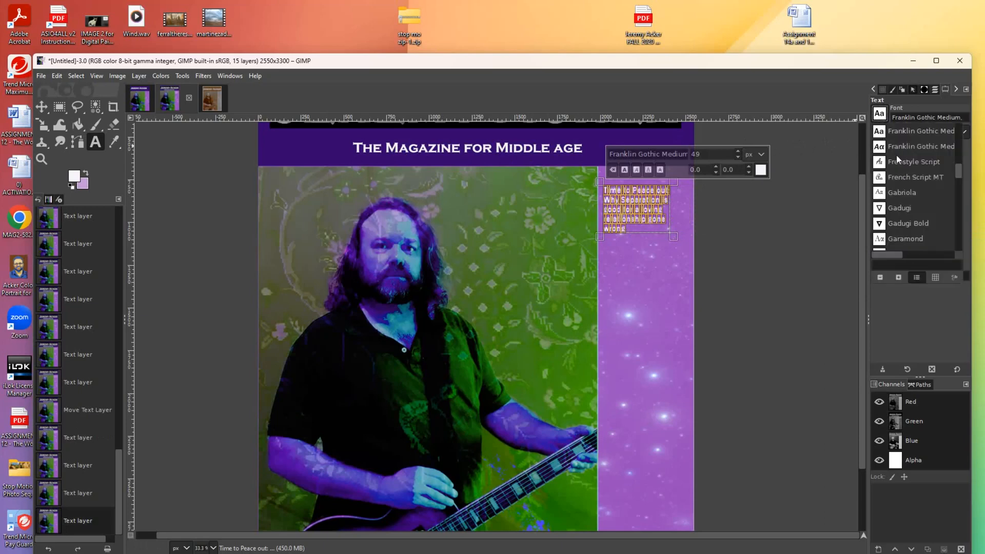
pyautogui.click(878, 194)
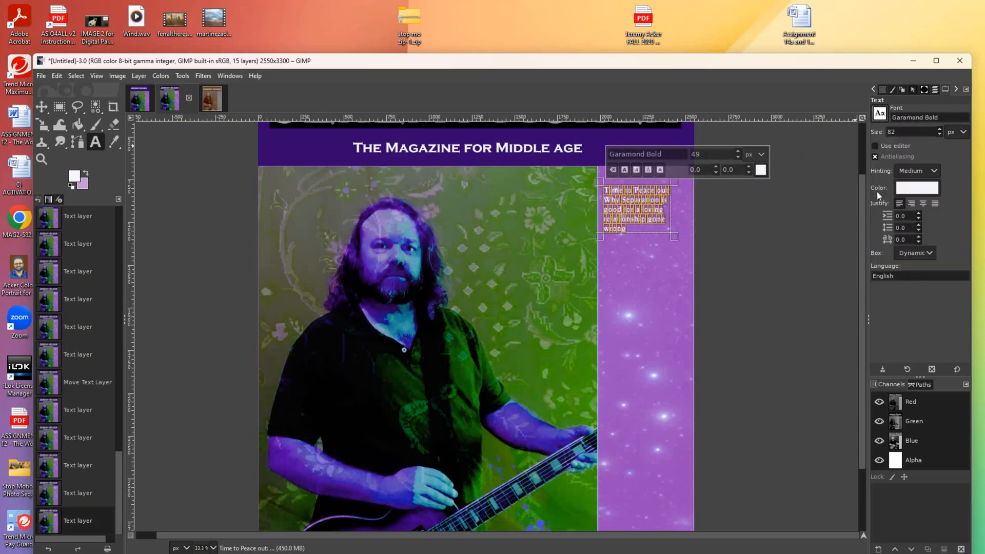
pyautogui.click(880, 114)
pyautogui.scroll(-2, 891, 237)
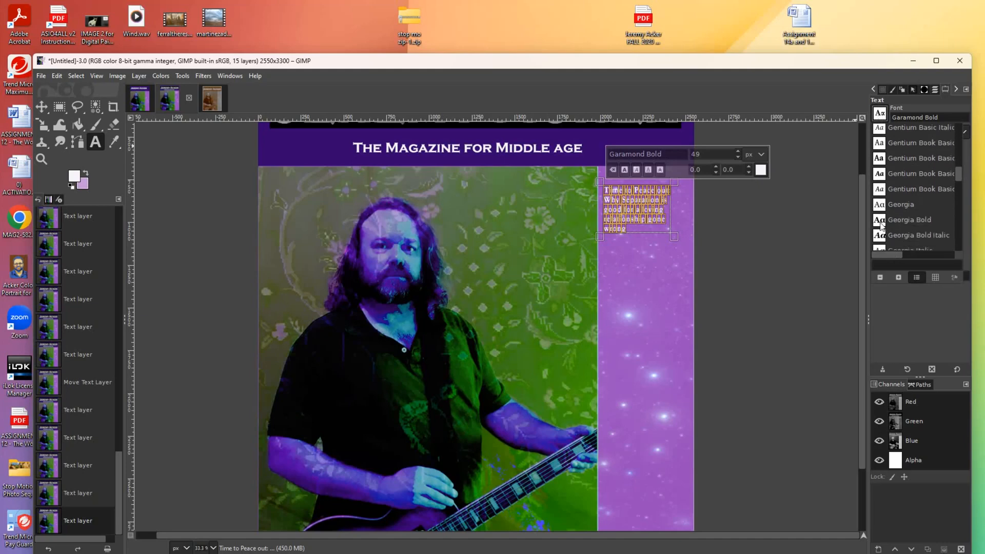
pyautogui.click(876, 217)
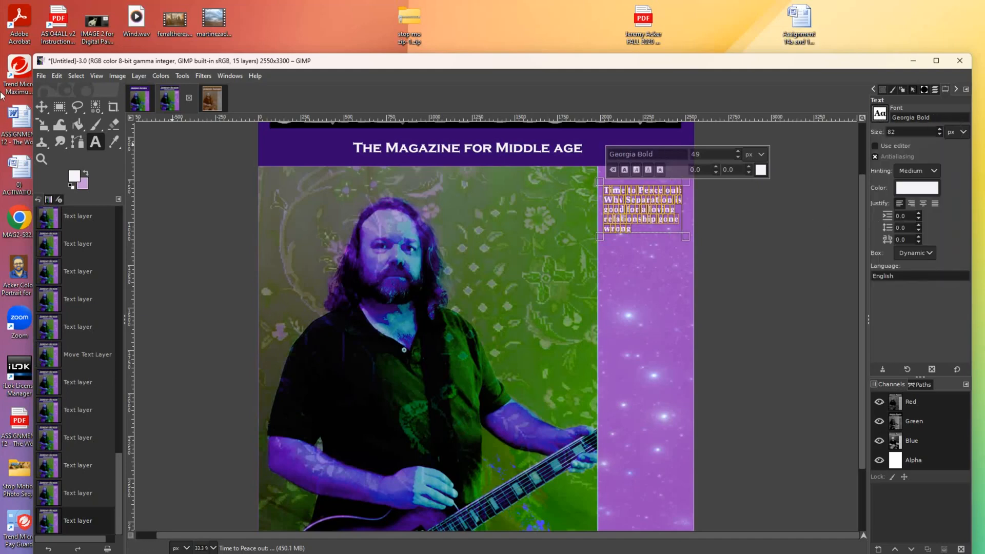
pyautogui.click(41, 108)
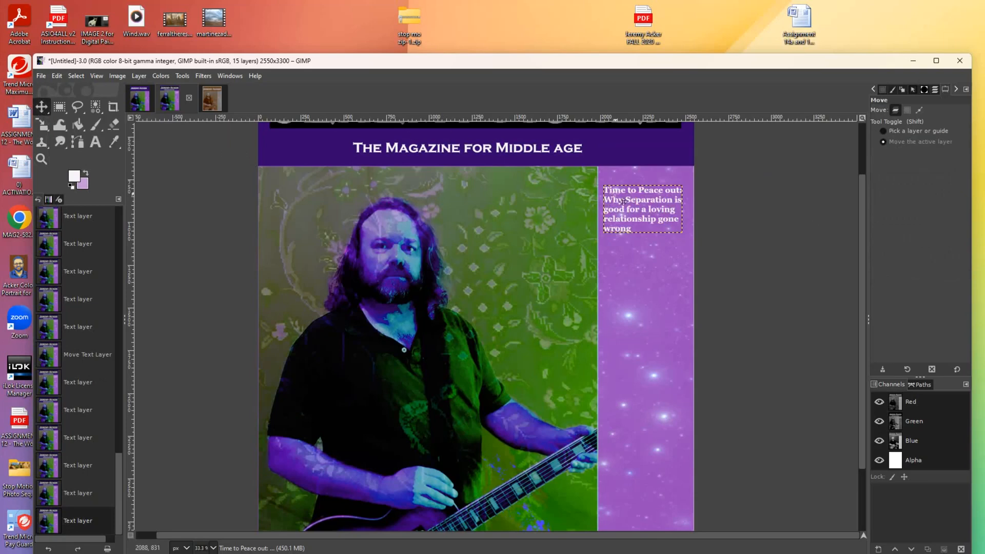
pyautogui.moveTo(613, 199)
pyautogui.mouseDown()
pyautogui.moveTo(619, 216)
pyautogui.moveTo(617, 199)
pyautogui.mouseUp()
# Raise the selected headline's font size from 49 to 56 px.
pyautogui.click(95, 142)
pyautogui.moveTo(603, 189); pyautogui.dragTo(638, 229)
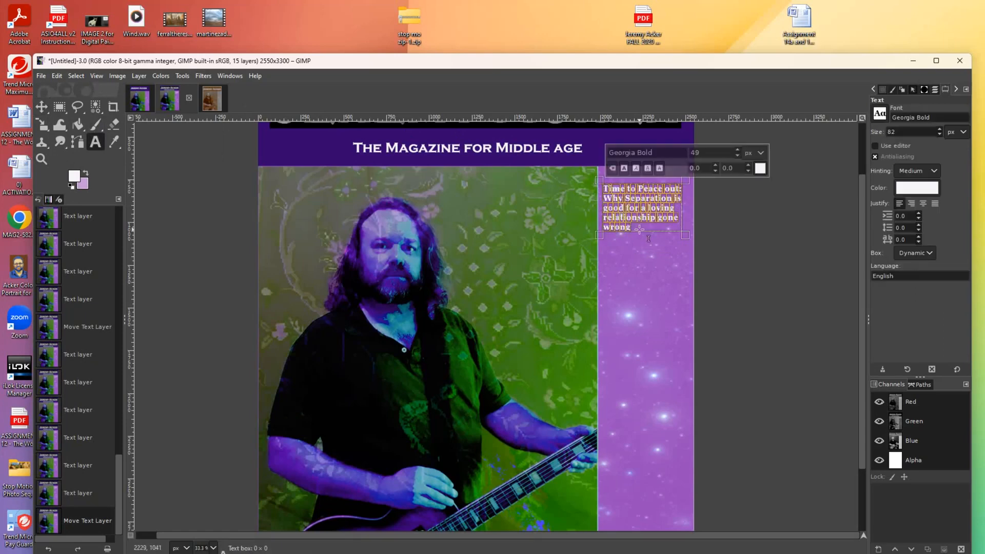
pyautogui.click(736, 149)
pyautogui.click(736, 150)
pyautogui.click(736, 150)
pyautogui.click(737, 150)
pyautogui.click(736, 150)
pyautogui.click(737, 149)
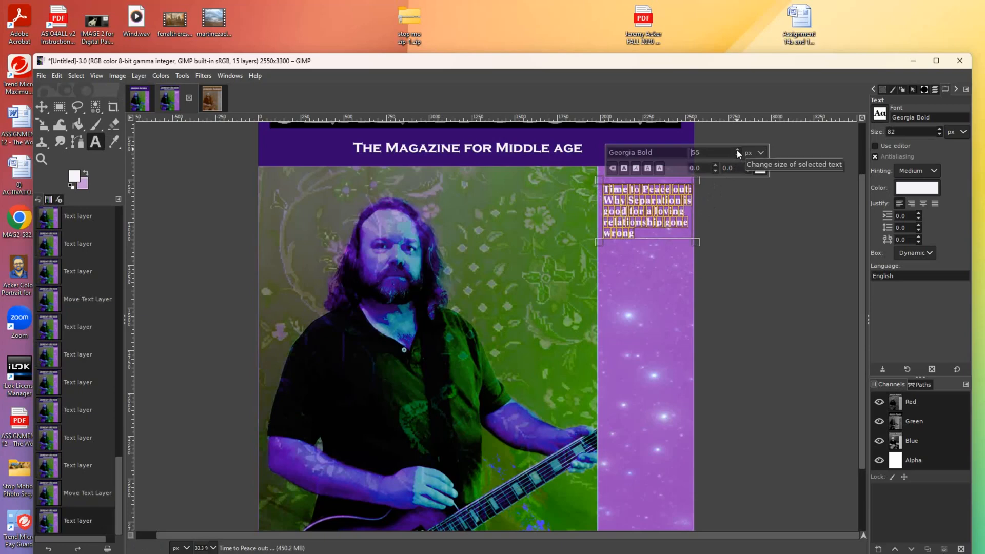
pyautogui.click(737, 150)
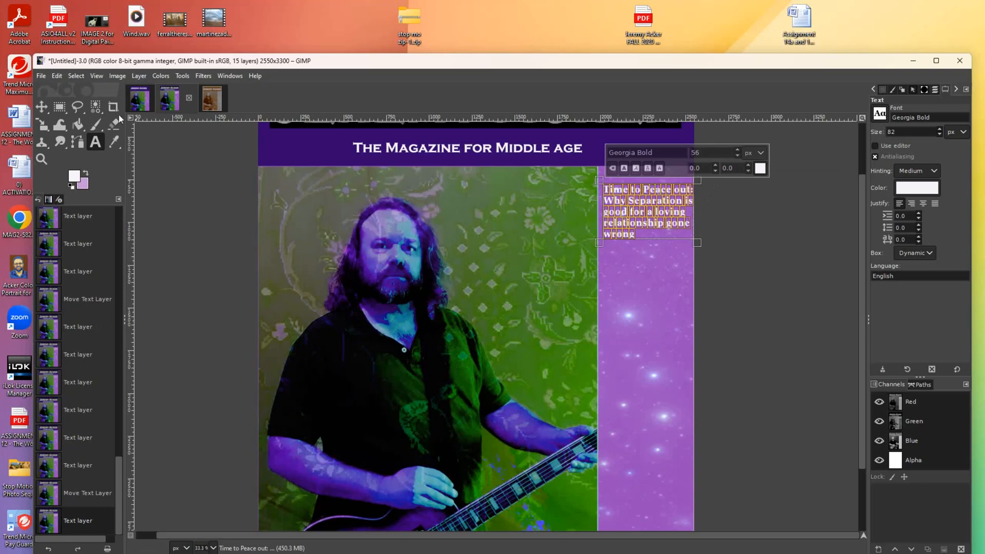
# Reposition the headline within the purple strip and reselect all its text.
pyautogui.click(41, 106)
pyautogui.moveTo(628, 200); pyautogui.dragTo(624, 202)
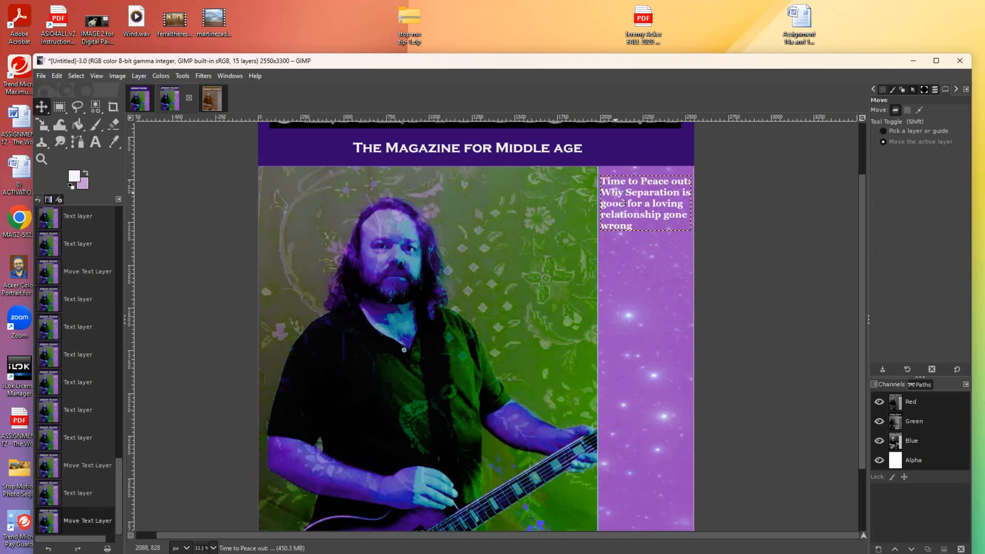
pyautogui.click(93, 143)
pyautogui.click(626, 215)
pyautogui.moveTo(625, 215); pyautogui.dragTo(645, 239)
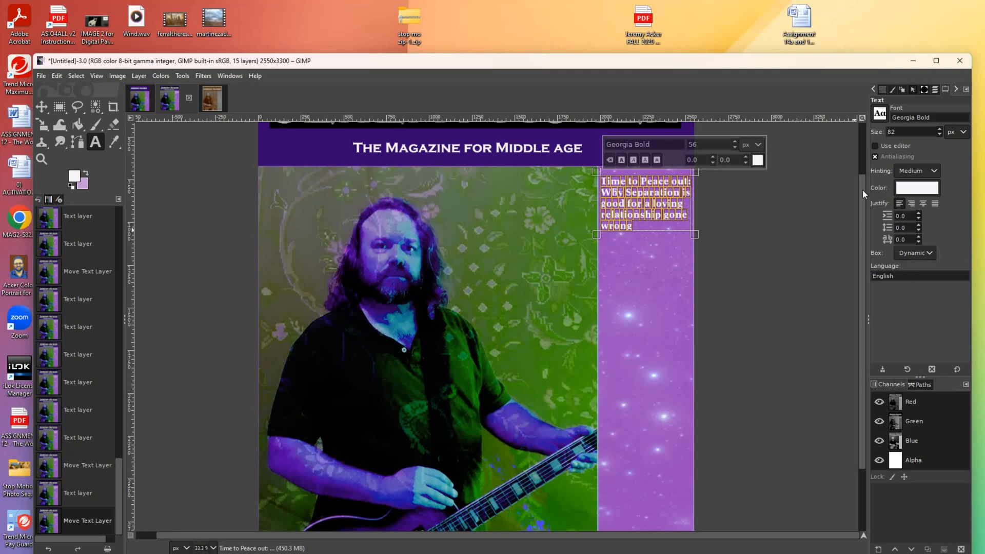
# Open the headline's text editor window and reveal Filters > Light and Shadow with Drop Shadow.
pyautogui.click(875, 146)
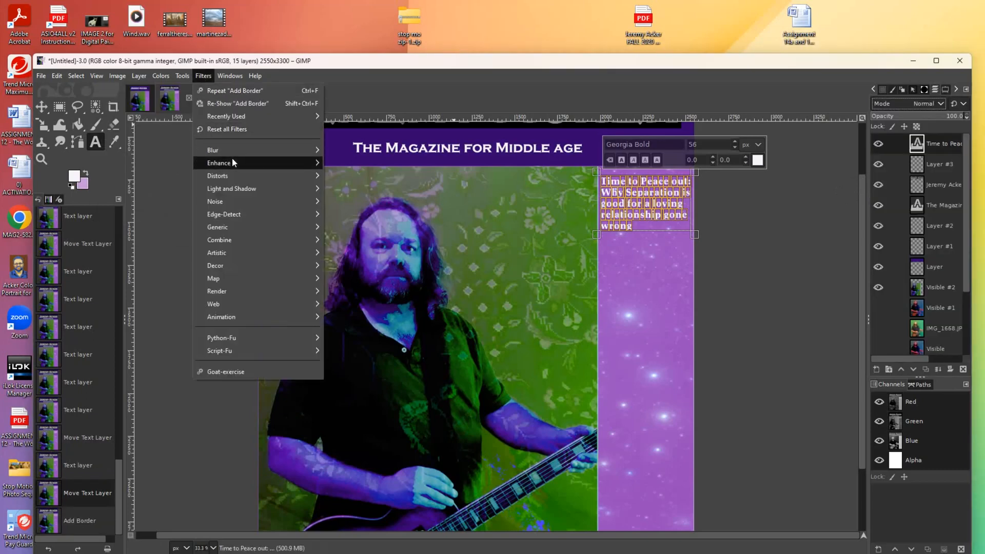
pyautogui.moveTo(232, 159)
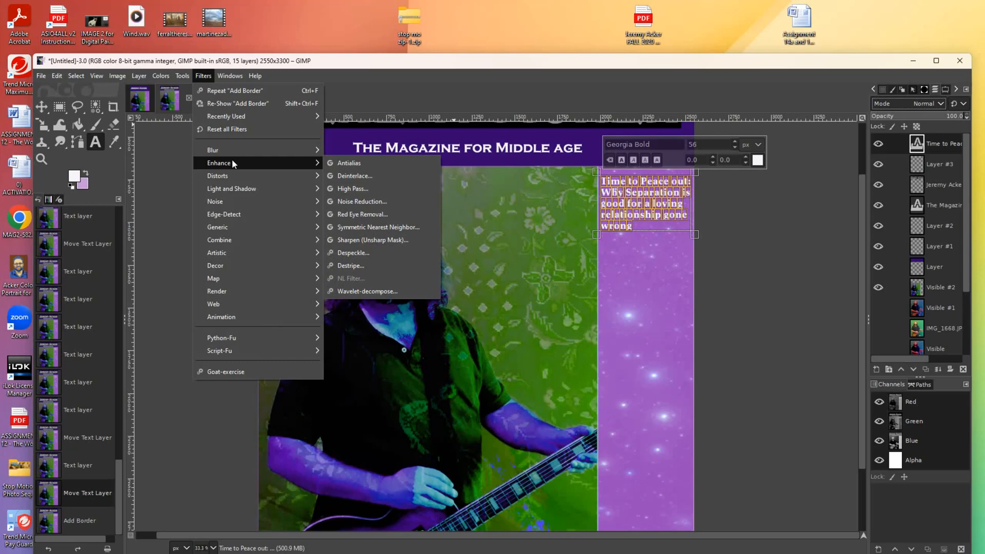
pyautogui.moveTo(235, 177)
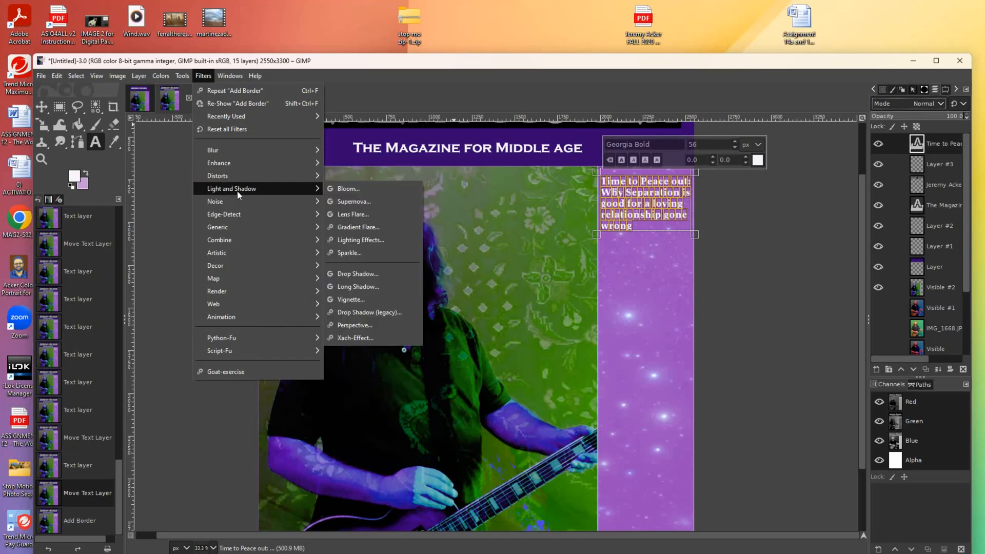
# Apply a tight dark drop shadow (grow radius 3, blur about 3, close offset), then add an empty layer.
pyautogui.click(365, 276)
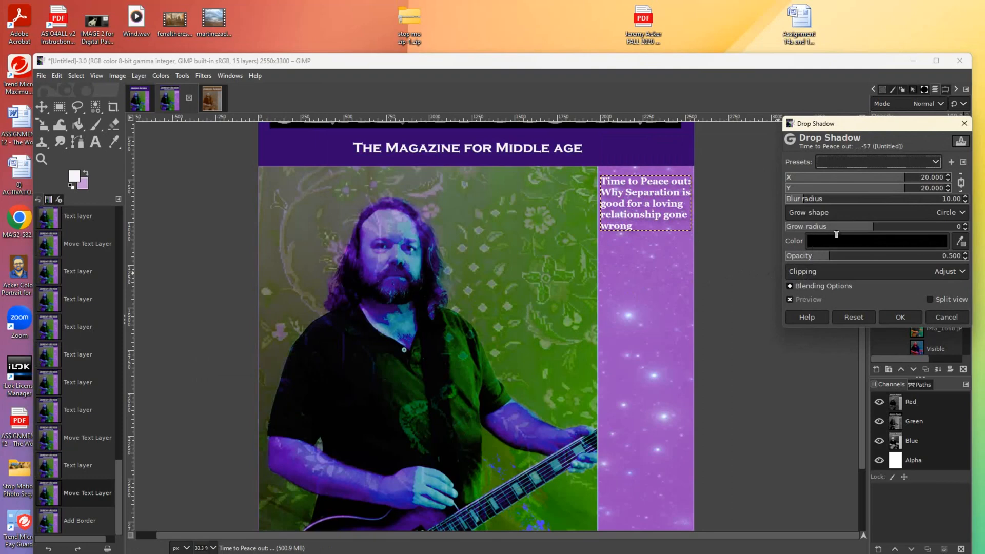
pyautogui.moveTo(853, 228); pyautogui.dragTo(920, 235)
pyautogui.moveTo(829, 263); pyautogui.dragTo(874, 261)
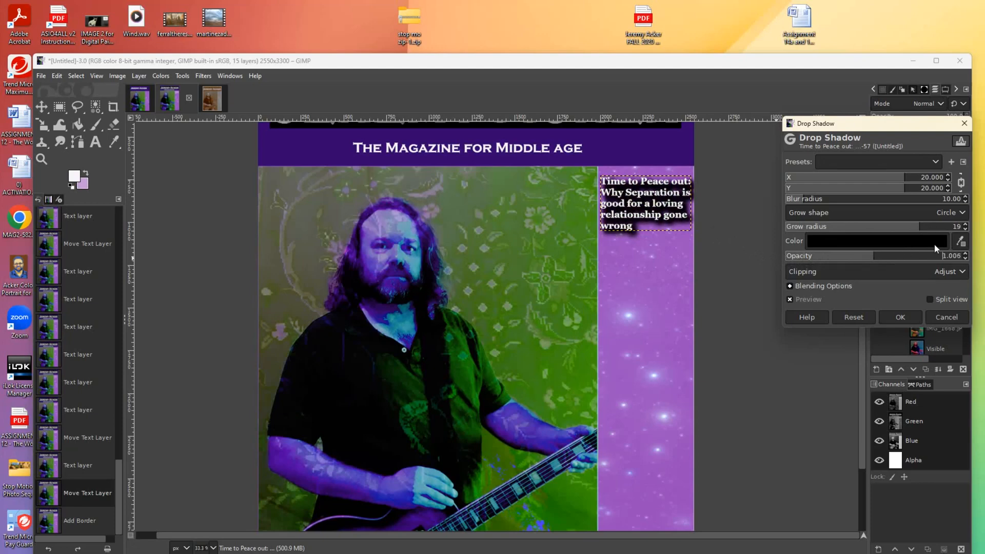
pyautogui.moveTo(918, 227); pyautogui.dragTo(891, 229)
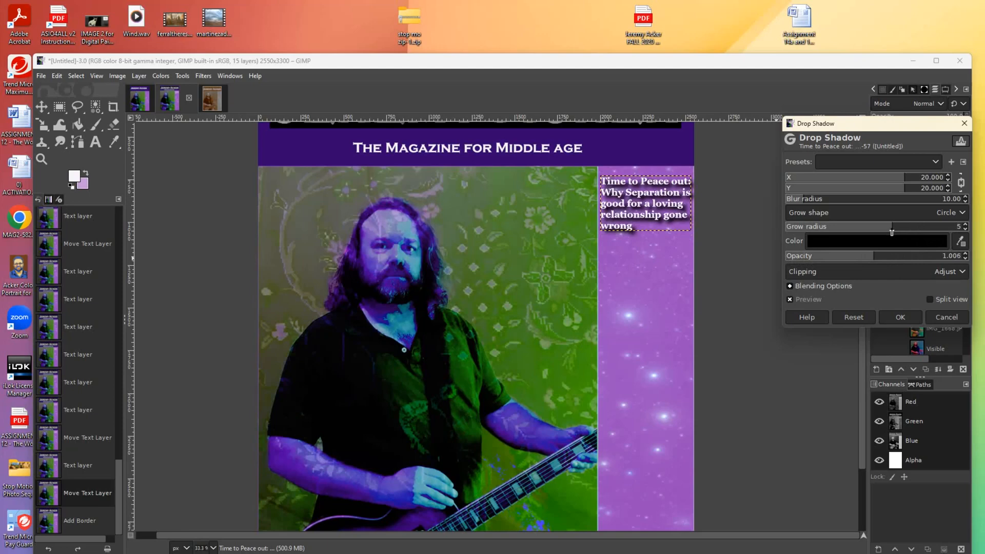
pyautogui.moveTo(866, 261); pyautogui.dragTo(924, 258)
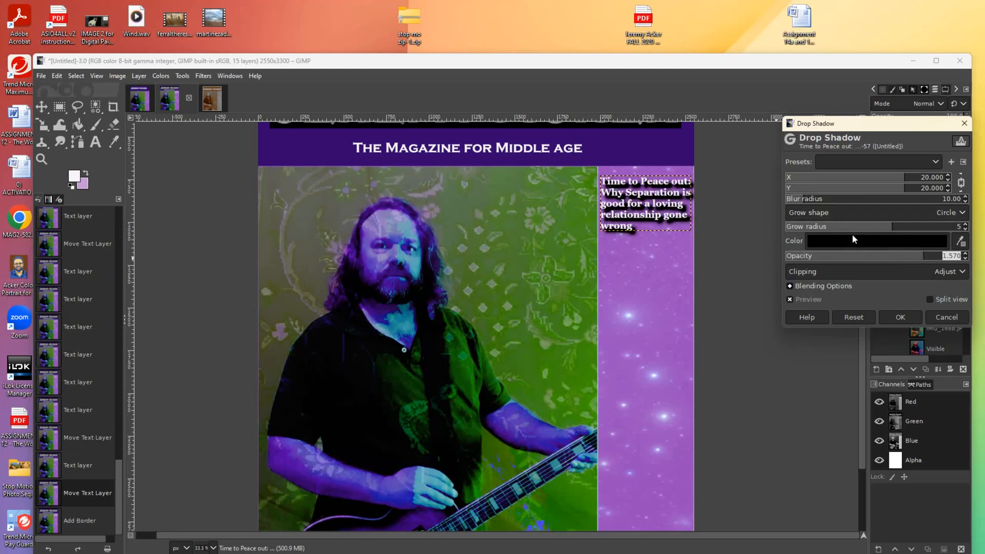
pyautogui.moveTo(800, 201); pyautogui.dragTo(792, 202)
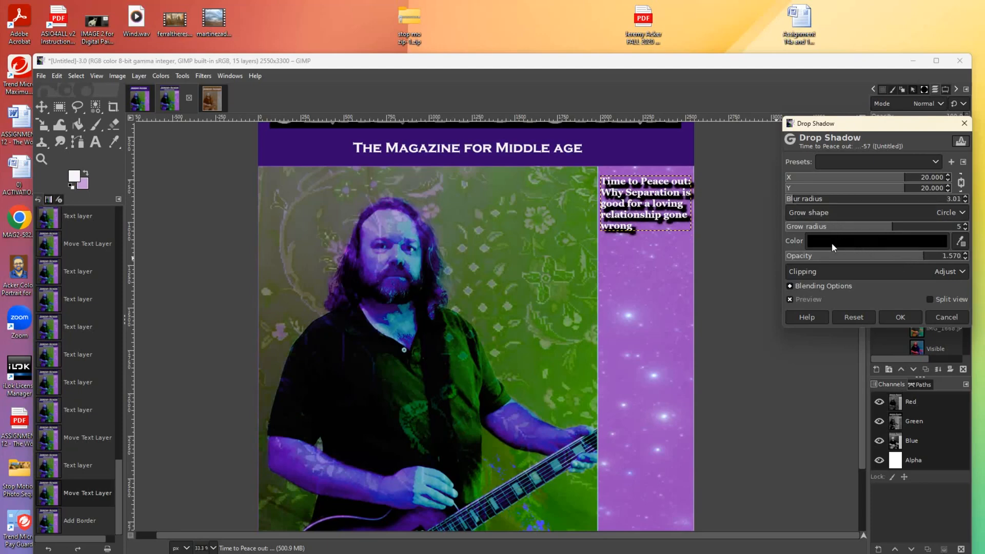
pyautogui.moveTo(880, 232); pyautogui.dragTo(891, 231)
pyautogui.moveTo(891, 191)
pyautogui.mouseDown()
pyautogui.moveTo(870, 192)
pyautogui.moveTo(886, 192)
pyautogui.mouseUp()
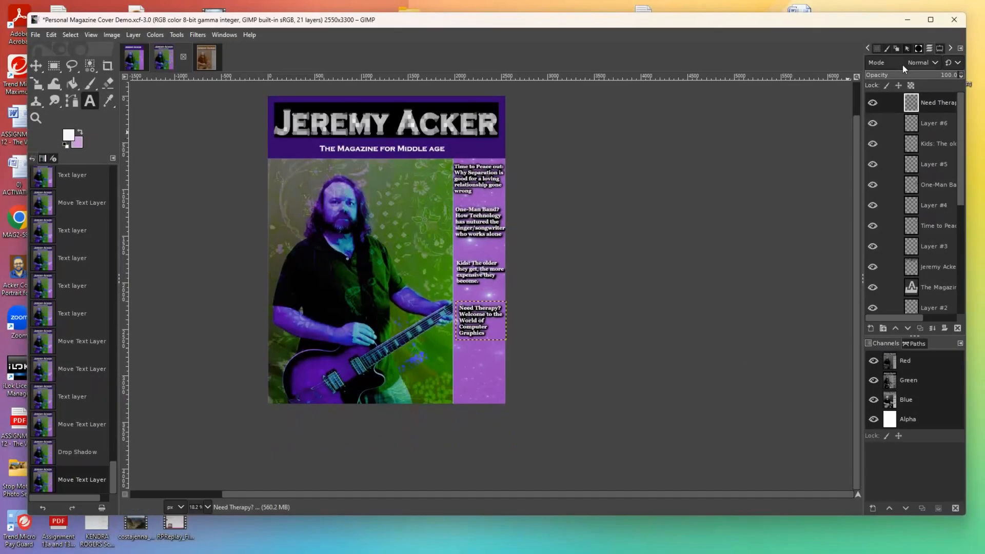
pyautogui.keyDown('shift'); pyautogui.click(869, 329); pyautogui.keyUp('shift')
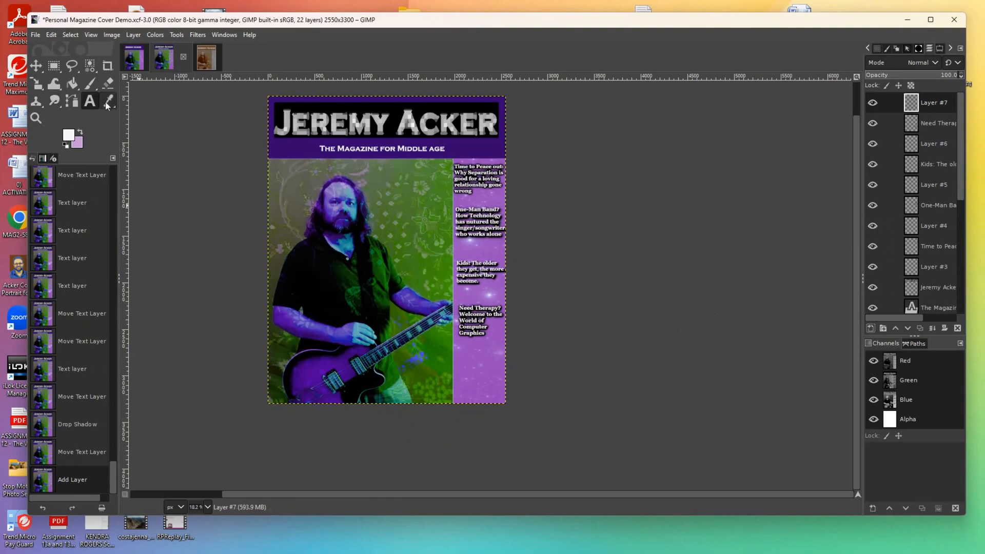
# Type 'Considering a Podcast: Five Tips on How to Get started' in 63 px Georgia Bold across several lines.
pyautogui.click(455, 354)
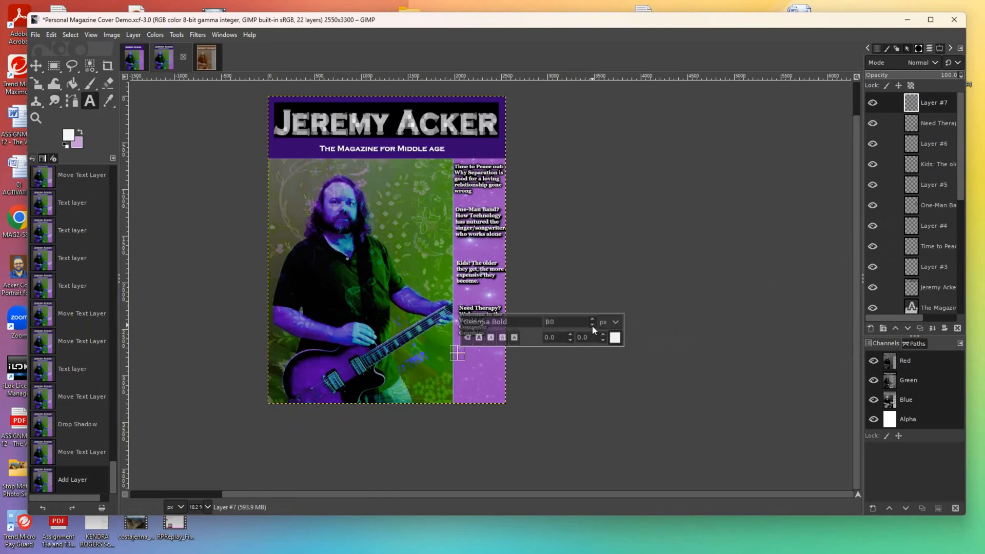
pyautogui.scroll(-3, 591, 325)
pyautogui.scroll(-2, 591, 329)
pyautogui.write('Cons')
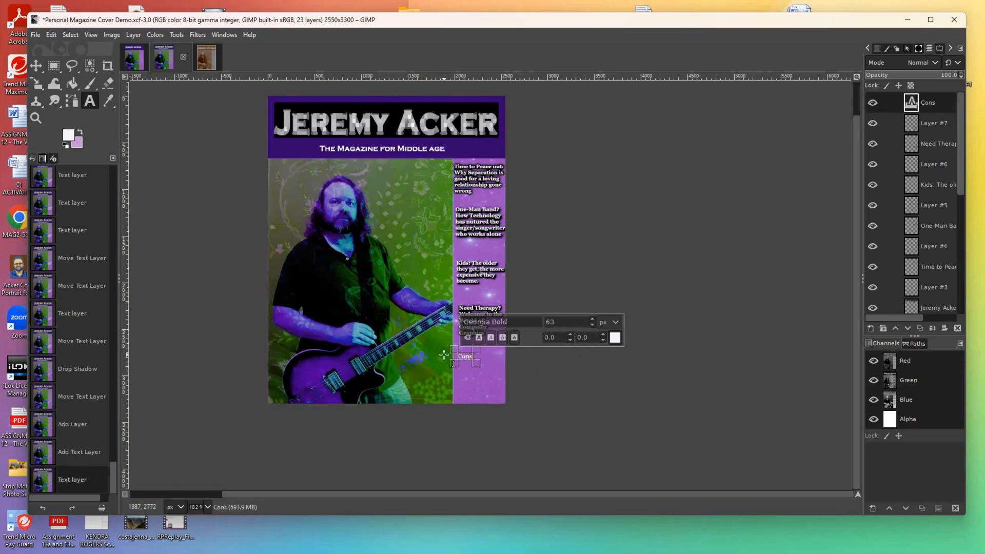
pyautogui.write('dering a')
pyautogui.press('Return')
pyautogui.write('Podcast: F')
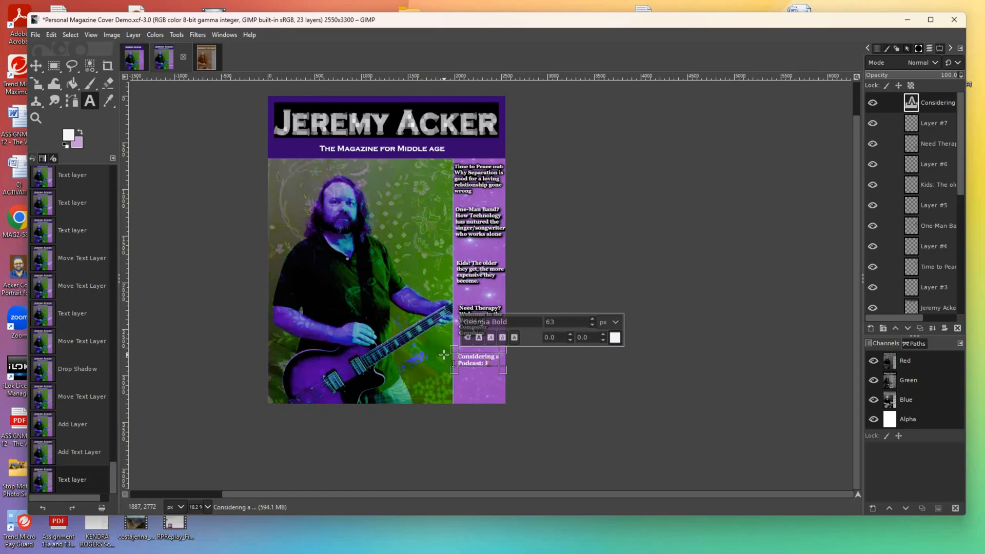
pyautogui.write('ive')
pyautogui.press('Return')
pyautogui.write('Tips on How to Get Started')
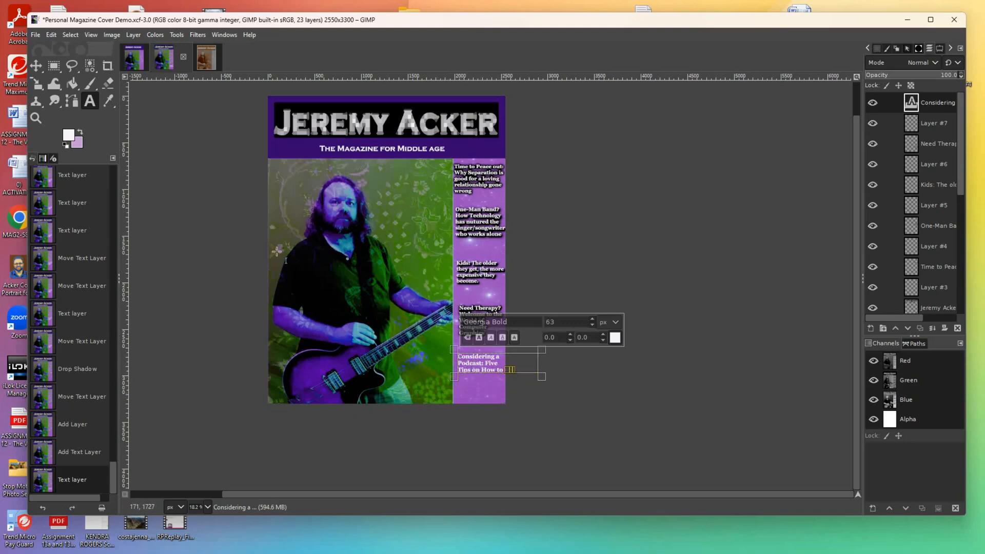
pyautogui.click(504, 370)
pyautogui.write('Get started')
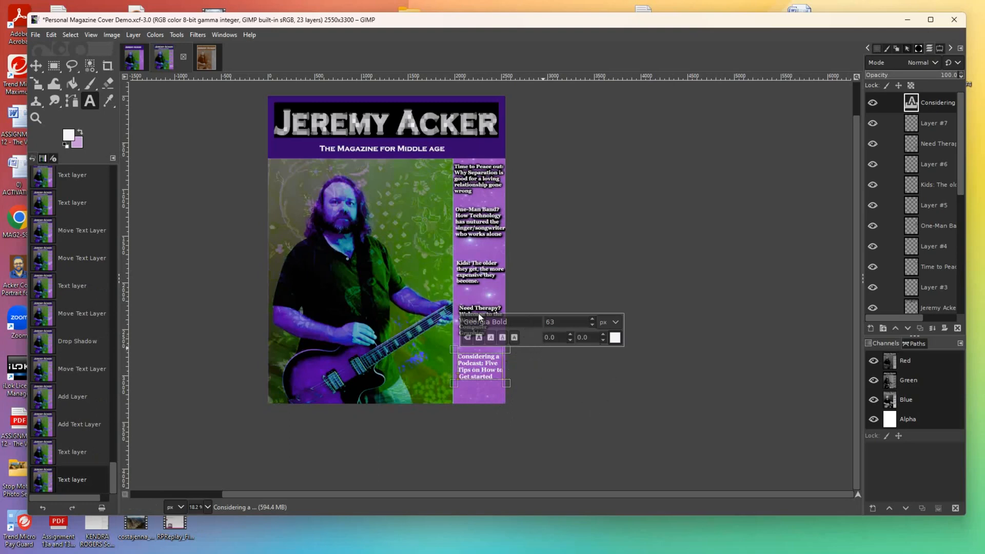
pyautogui.click(36, 65)
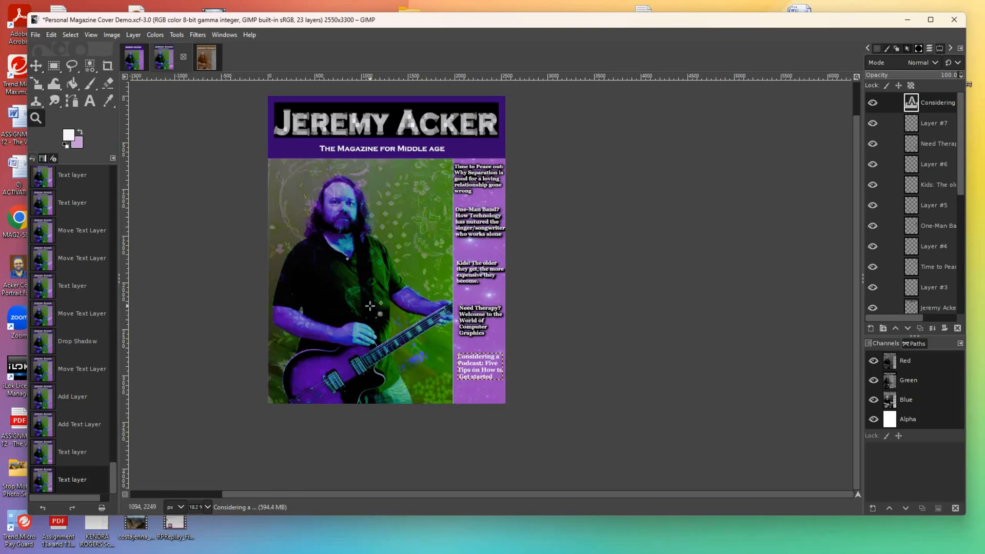
# Zoom and pan to check the podcast headline's edge against the purple column.
pyautogui.scroll(1, 369, 307)
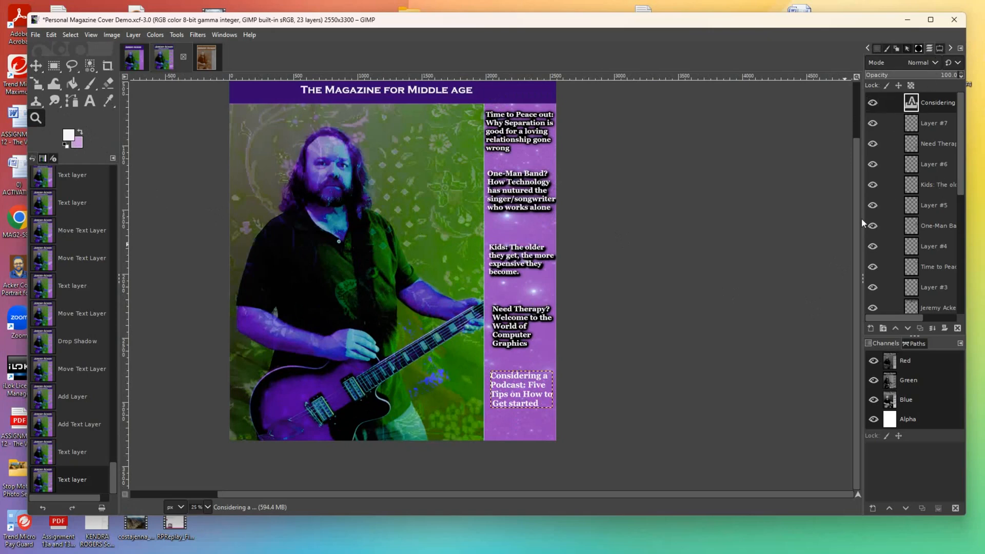
pyautogui.scroll(13, 852, 221)
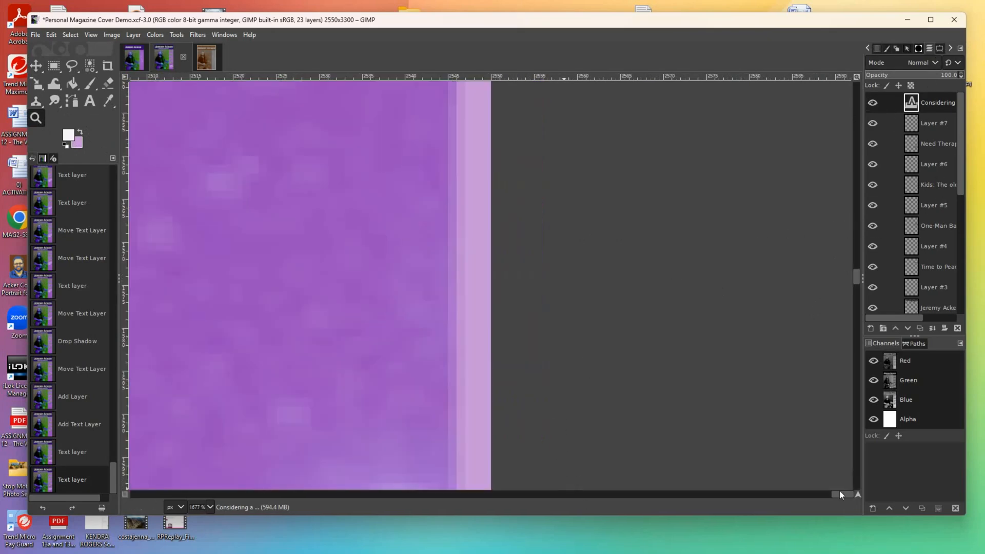
pyautogui.moveTo(817, 494); pyautogui.dragTo(532, 468)
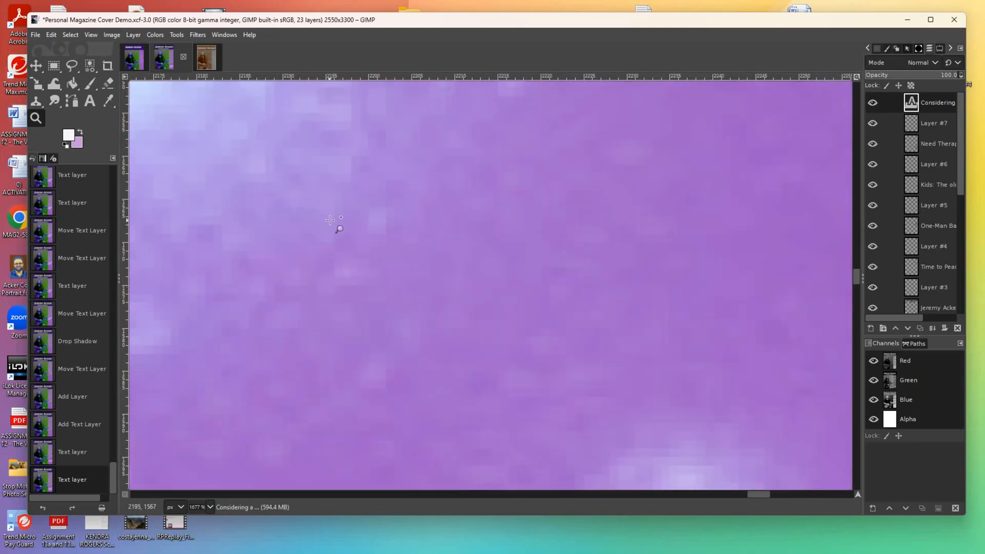
pyautogui.scroll(-15, 331, 219)
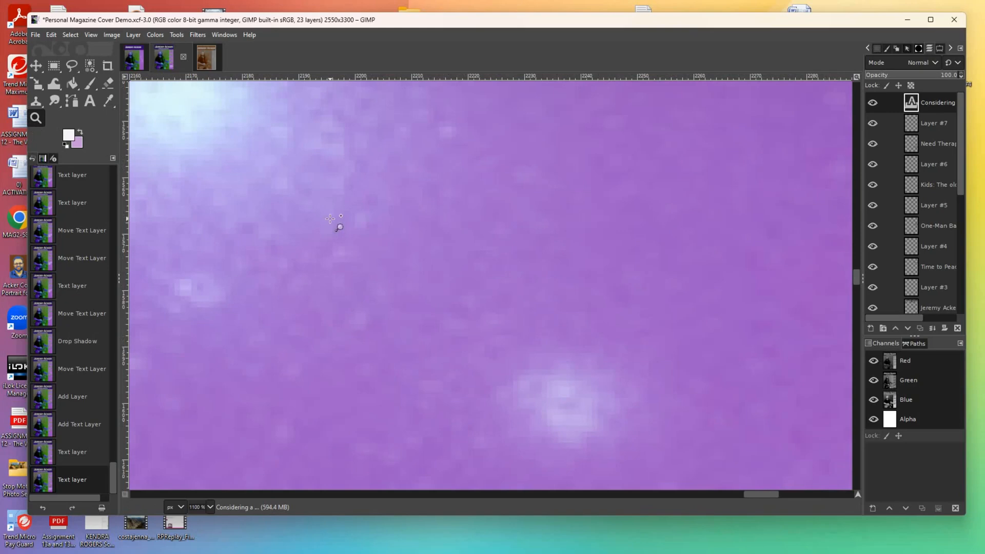
pyautogui.scroll(-2, 331, 219)
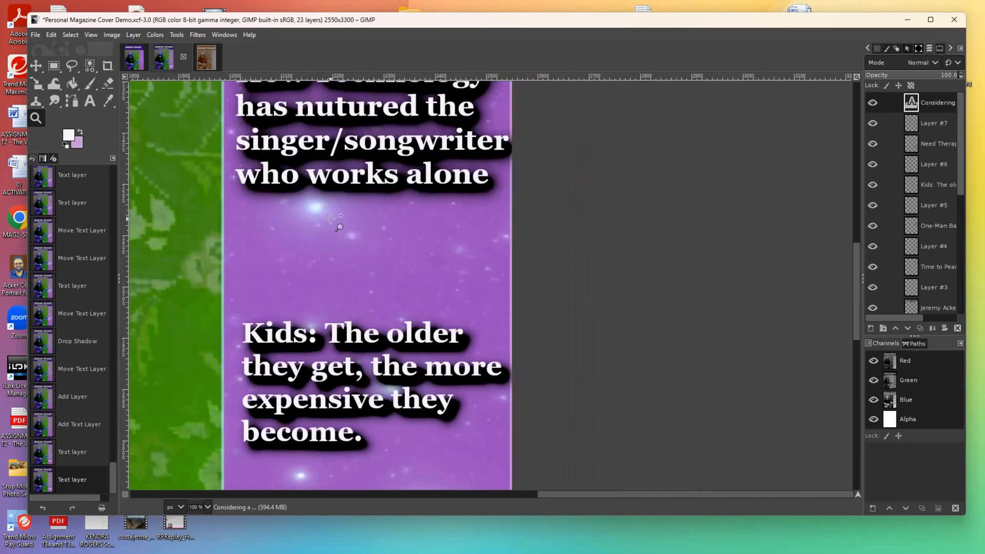
pyautogui.scroll(-1, 331, 219)
pyautogui.moveTo(855, 291); pyautogui.dragTo(846, 408)
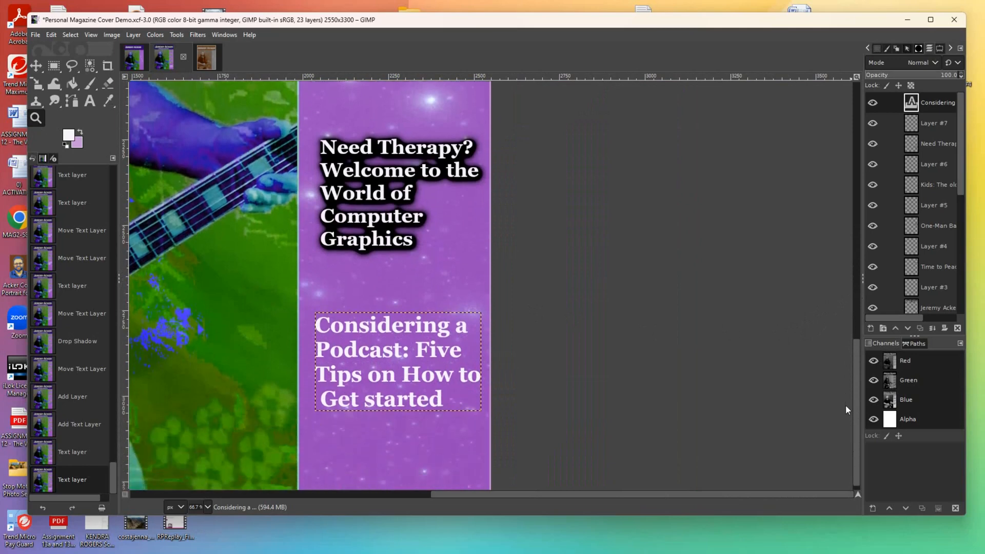
# Reduce the Considering a Podcast headline to 60 px and reselect its text.
pyautogui.press('t')
pyautogui.moveTo(315, 324); pyautogui.dragTo(446, 411)
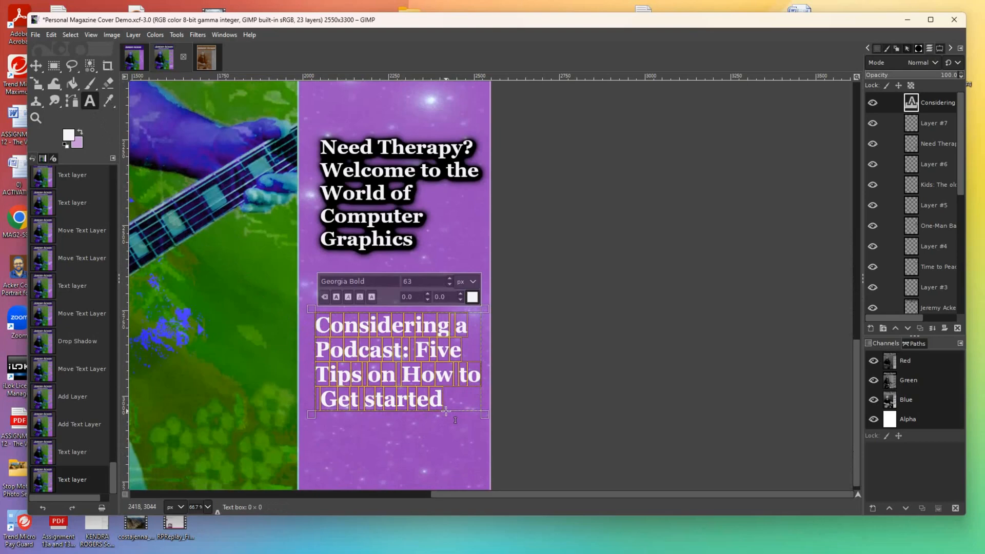
pyautogui.click(448, 285)
pyautogui.click(448, 285)
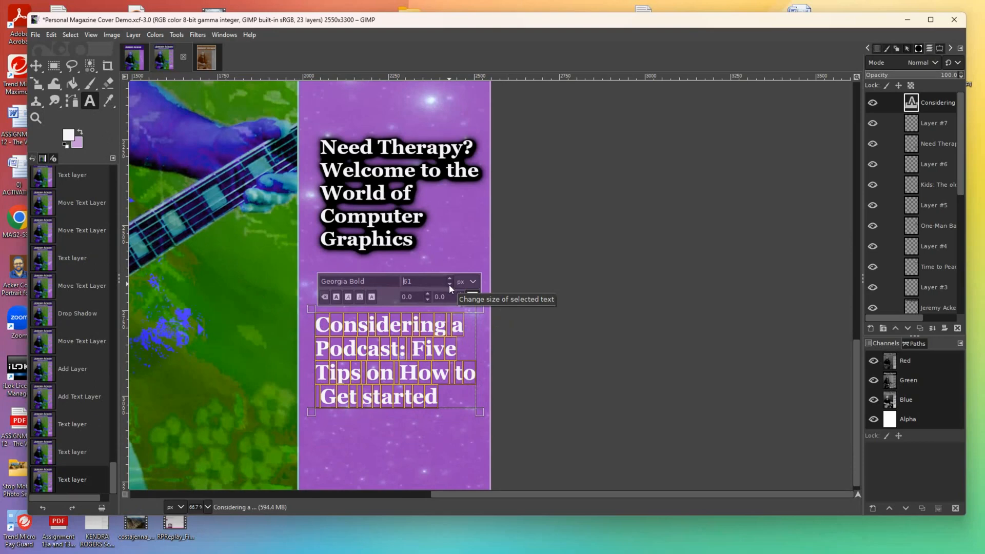
pyautogui.click(448, 285)
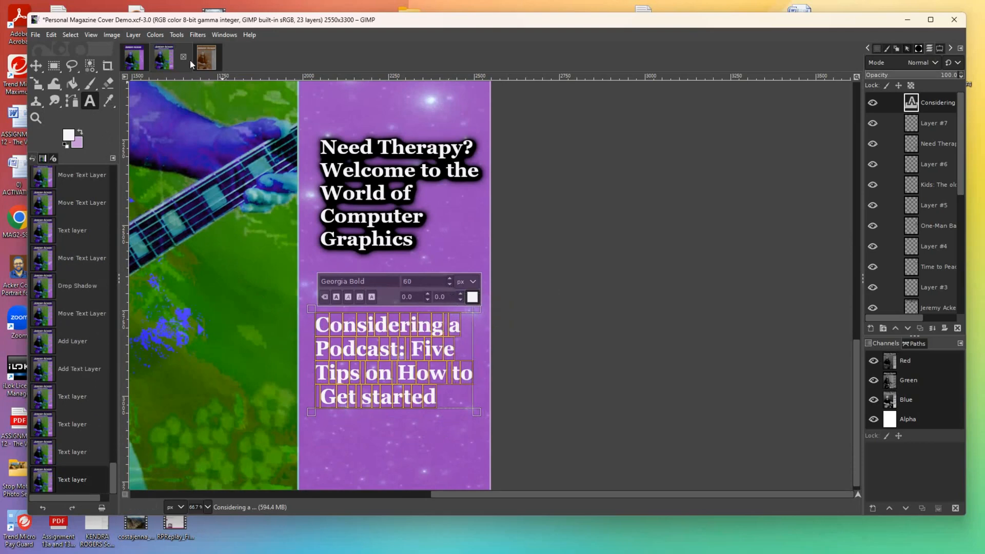
pyautogui.click(36, 66)
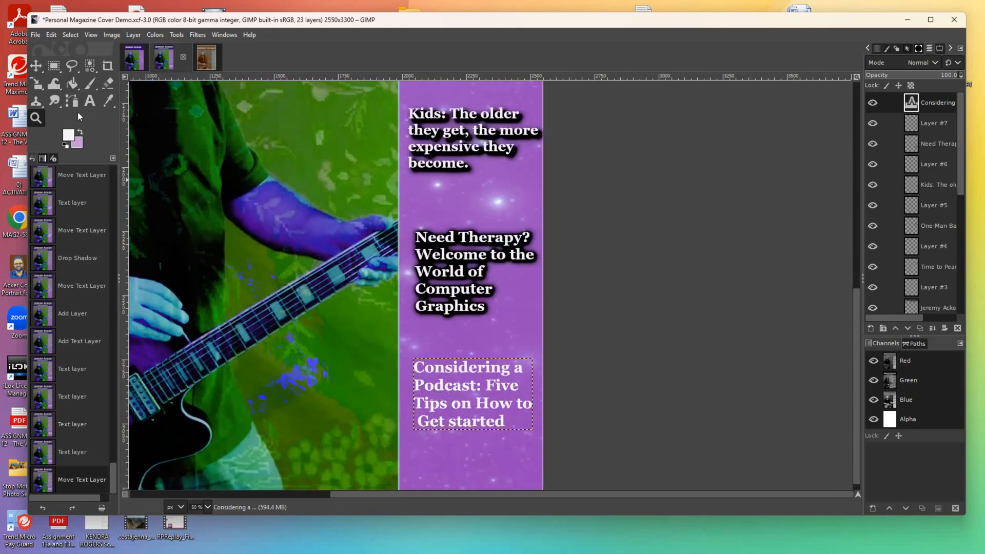
pyautogui.click(89, 101)
pyautogui.moveTo(414, 365); pyautogui.dragTo(509, 424)
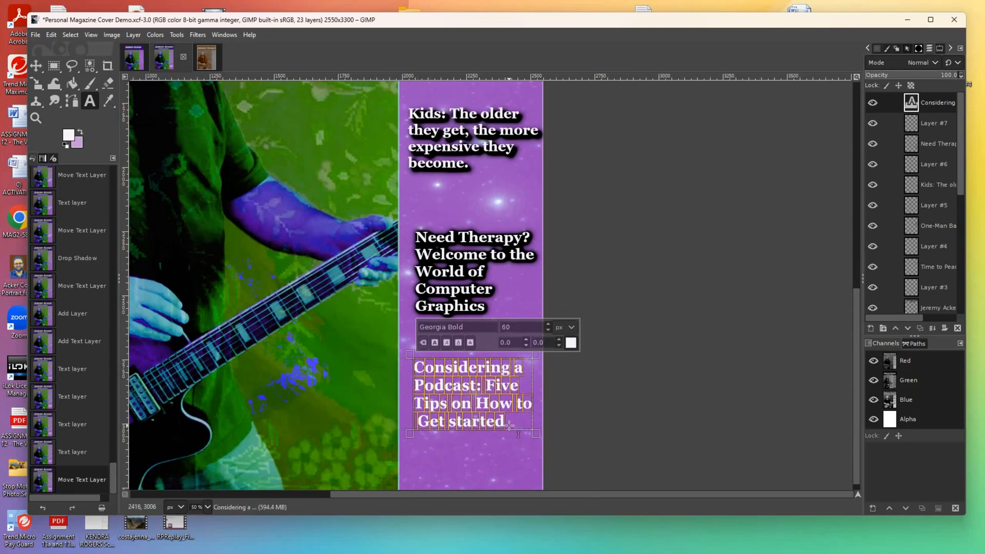
# Apply a drop shadow with grow radius about 9, opacity 2.0 and X/Y offsets near 6.45.
pyautogui.click(198, 35)
pyautogui.moveTo(233, 151)
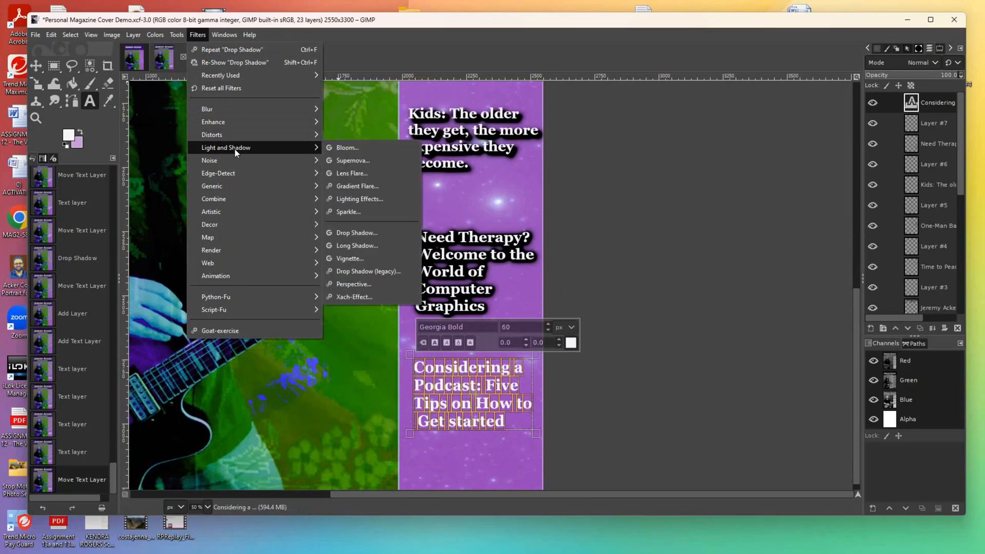
pyautogui.click(365, 232)
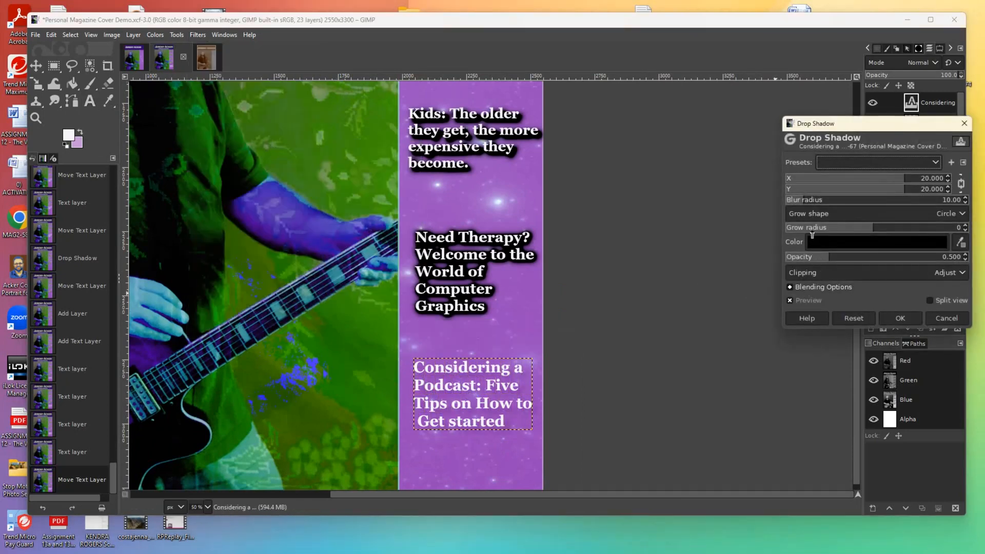
pyautogui.moveTo(845, 232); pyautogui.dragTo(906, 235)
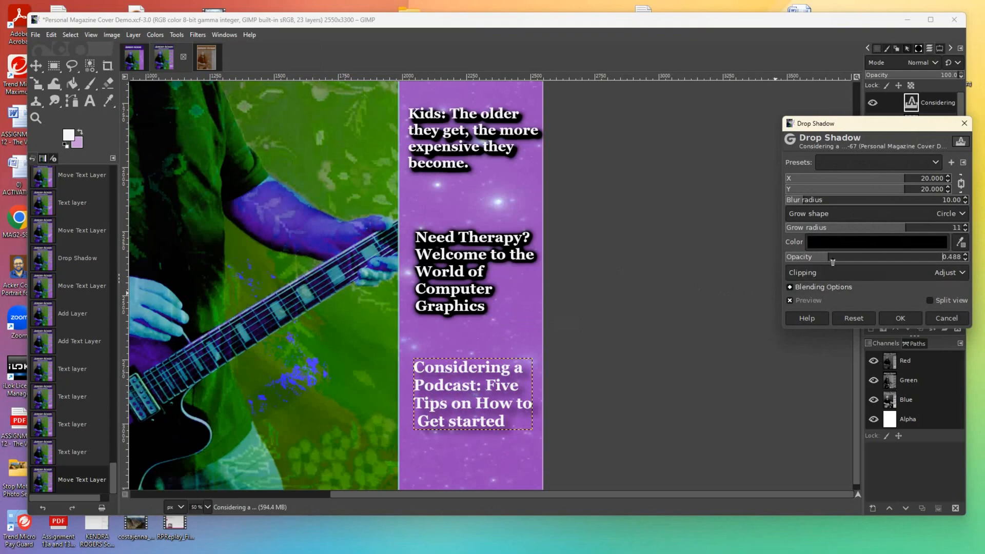
pyautogui.moveTo(833, 262); pyautogui.dragTo(980, 254)
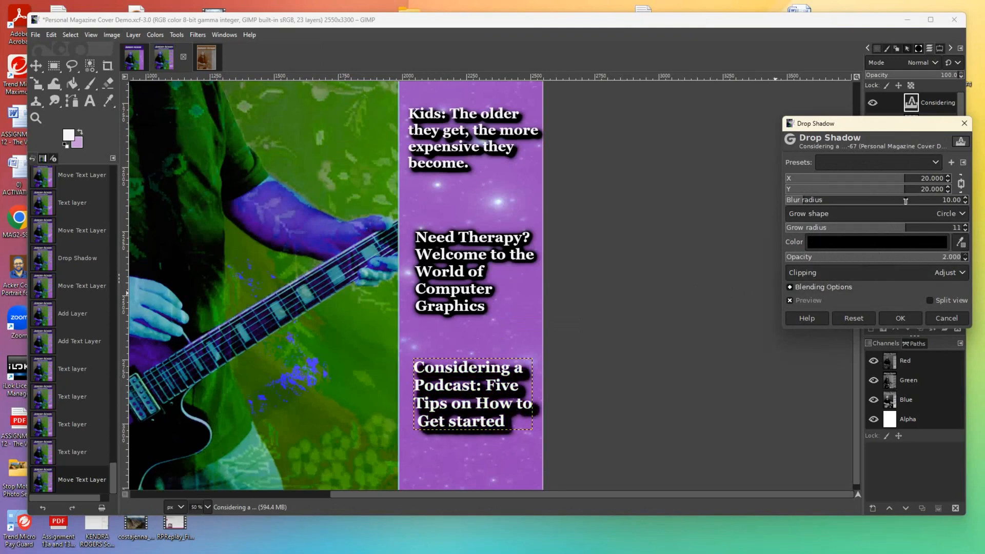
pyautogui.moveTo(901, 194); pyautogui.dragTo(877, 198)
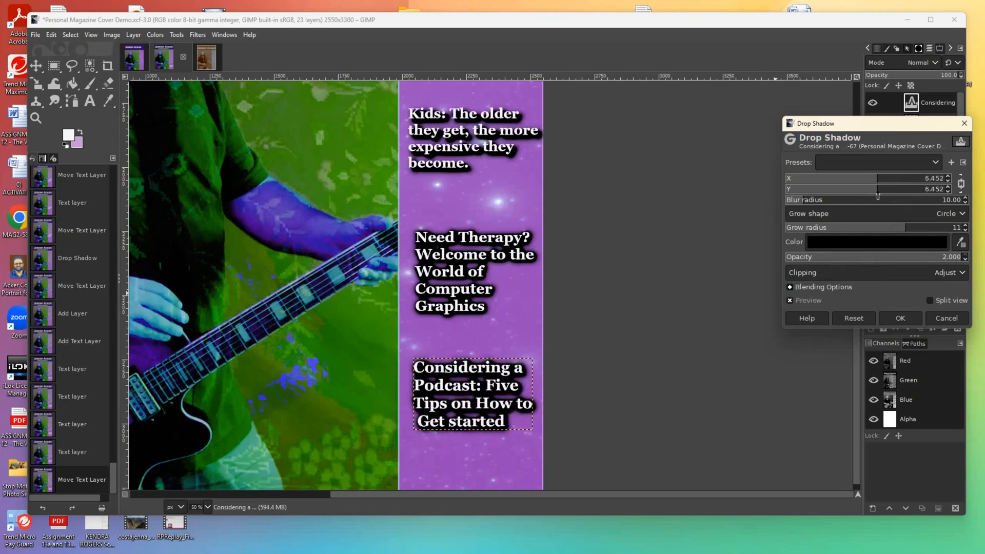
pyautogui.moveTo(902, 232); pyautogui.dragTo(899, 232)
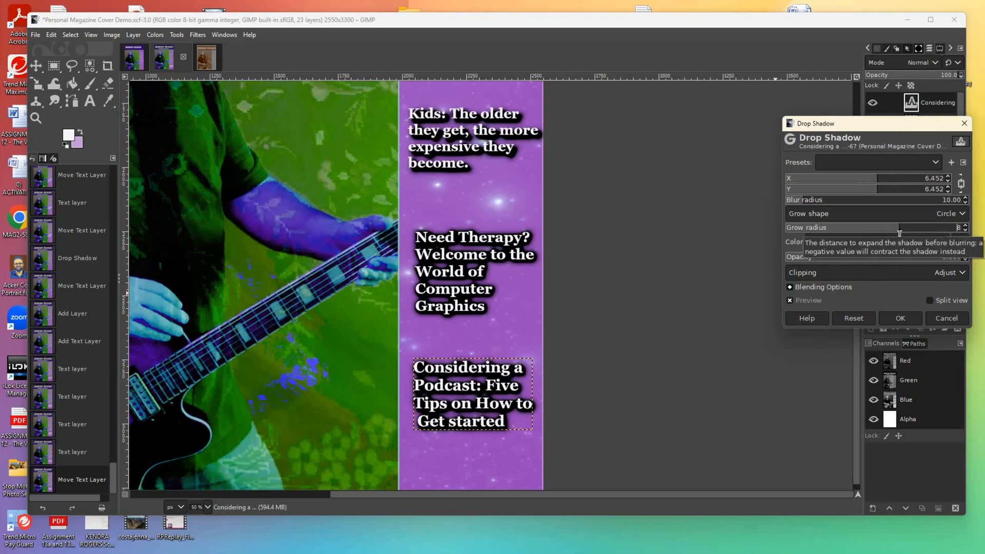
pyautogui.moveTo(900, 232); pyautogui.dragTo(901, 232)
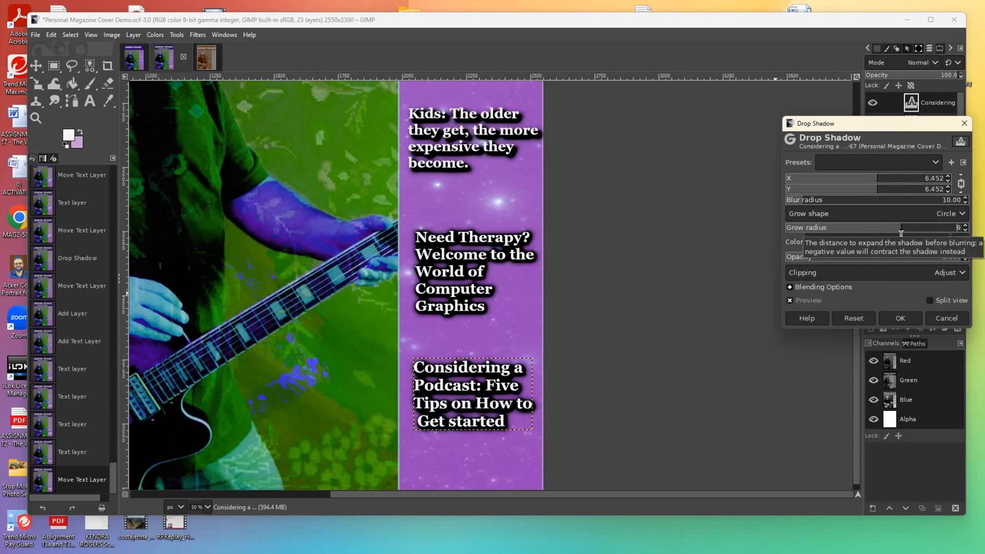
pyautogui.click(892, 316)
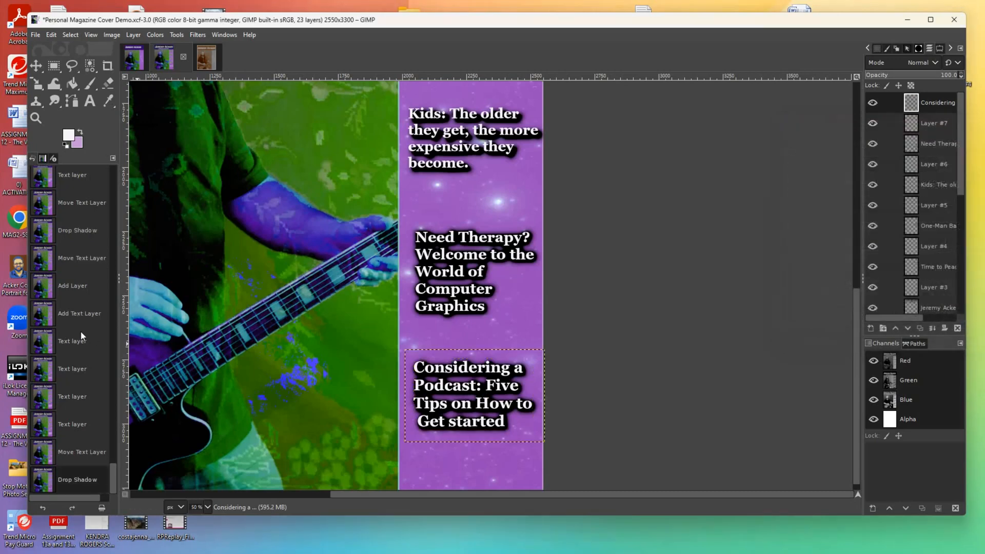
# Zoom out to 18.2% to see the whole cover and select the 'Time to Peace out' layer.
pyautogui.keyDown('ctrl'); pyautogui.click(524, 285); pyautogui.keyUp('ctrl')
pyautogui.keyDown('ctrl'); pyautogui.click(524, 286); pyautogui.keyUp('ctrl')
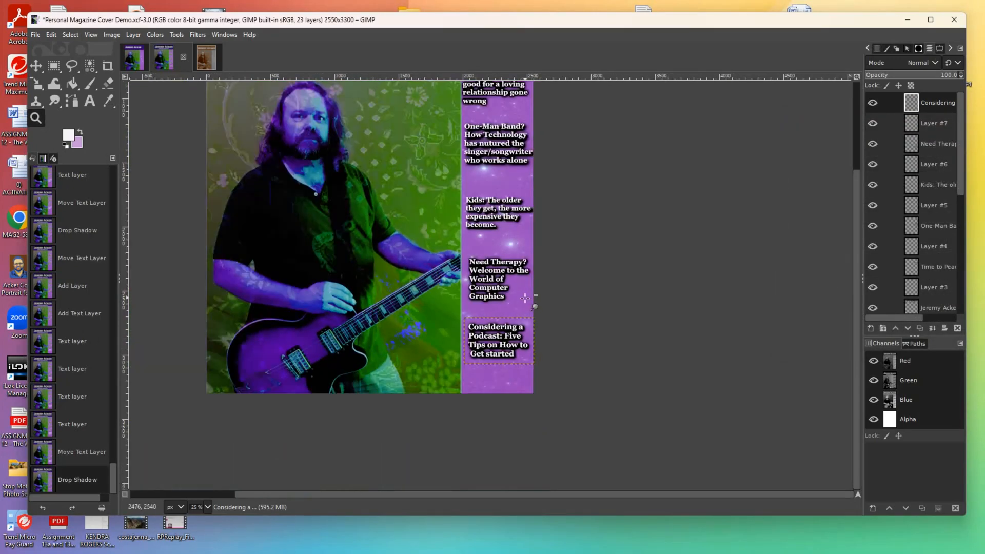
pyautogui.keyDown('ctrl'); pyautogui.click(529, 301); pyautogui.keyUp('ctrl')
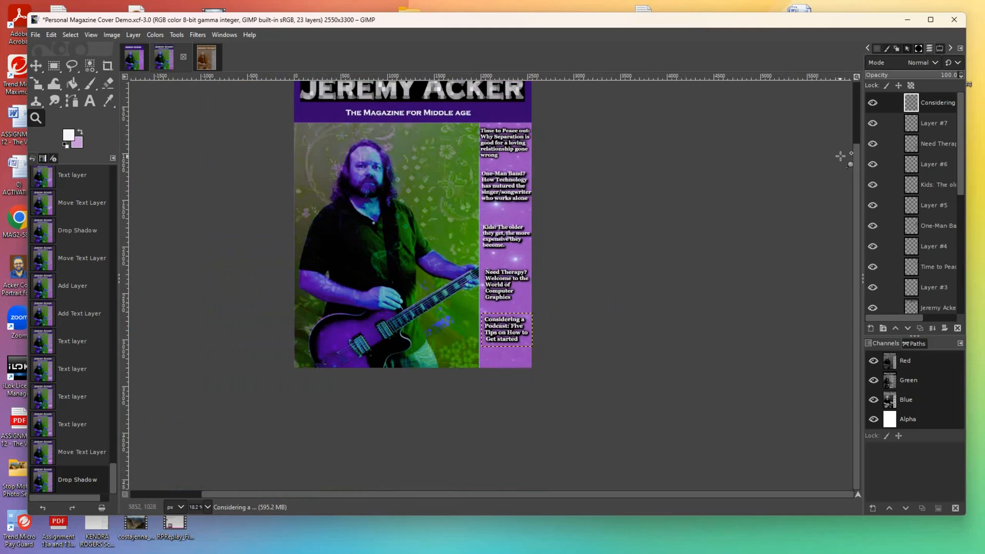
pyautogui.moveTo(857, 160); pyautogui.dragTo(844, 99)
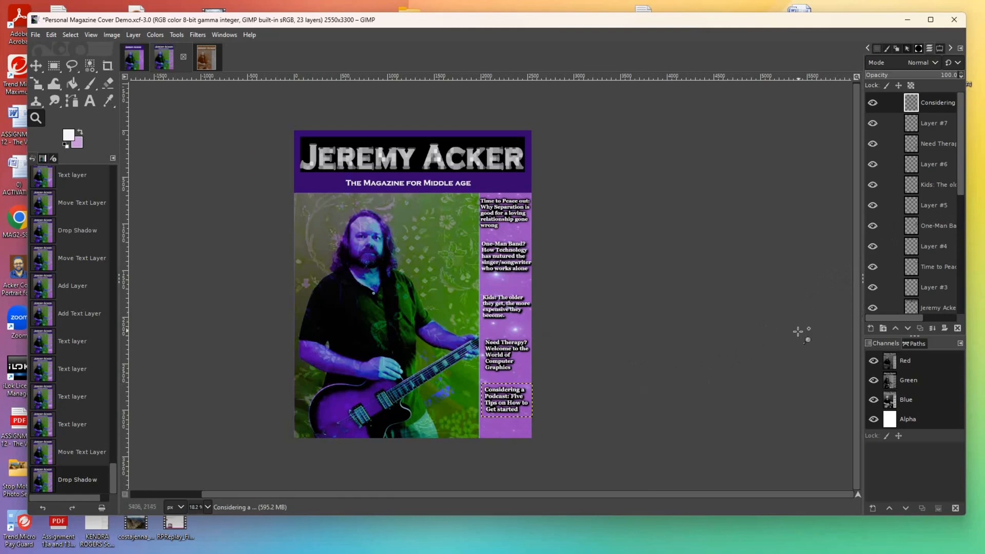
pyautogui.moveTo(960, 177); pyautogui.dragTo(957, 195)
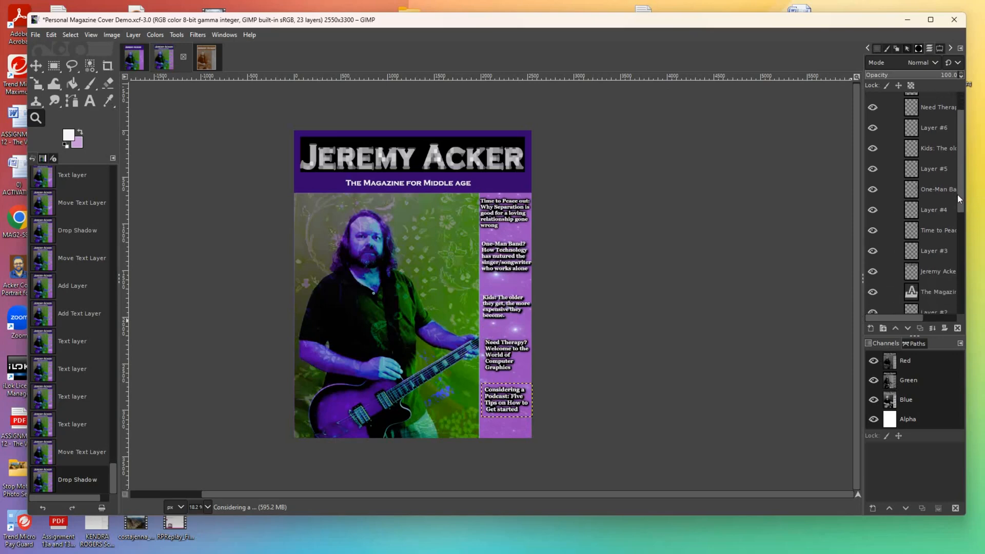
pyautogui.click(931, 230)
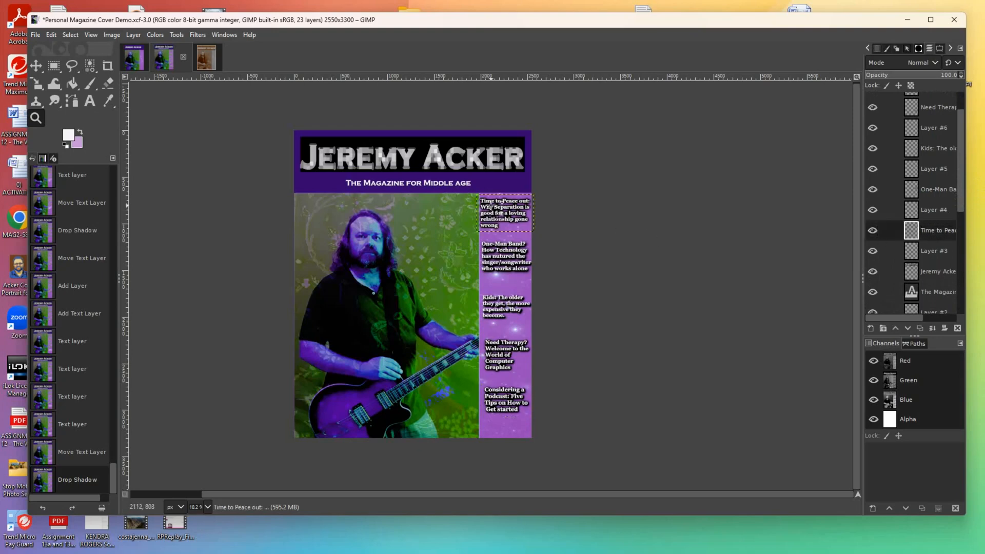
# Move the 'Time to Peace out' and 'One-Man Band?' headlines up into place.
pyautogui.moveTo(491, 204); pyautogui.dragTo(491, 208)
pyautogui.scroll(-6, 410, 294)
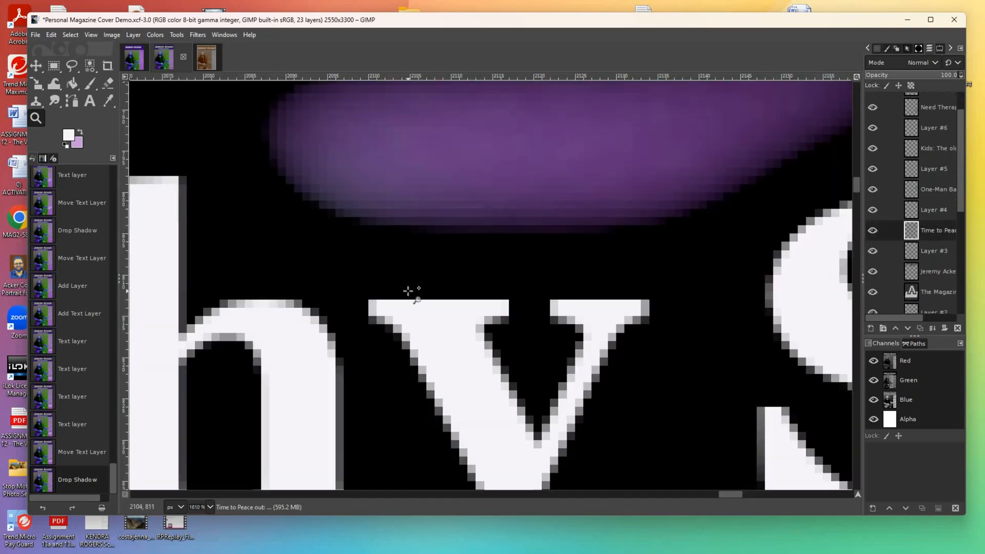
pyautogui.scroll(-3, 413, 295)
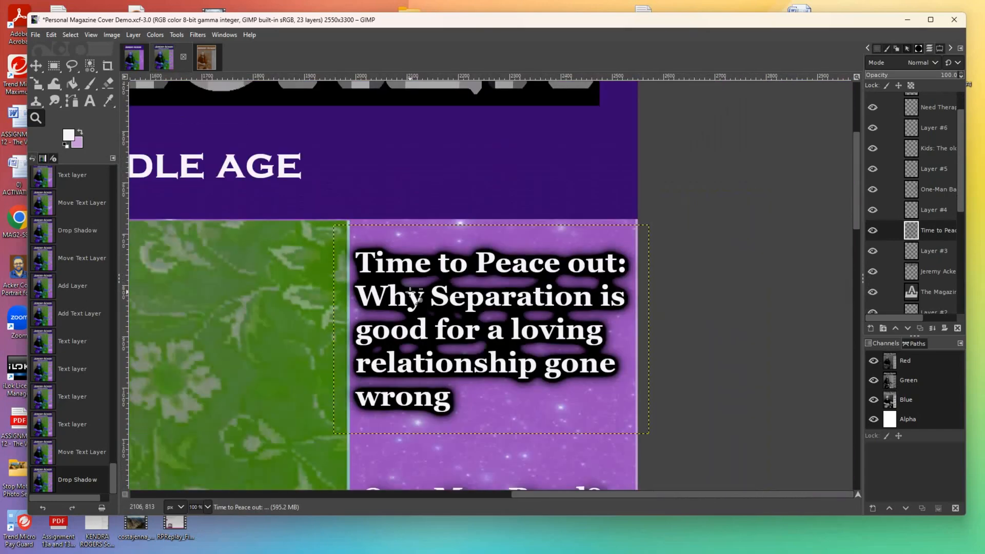
pyautogui.click(41, 66)
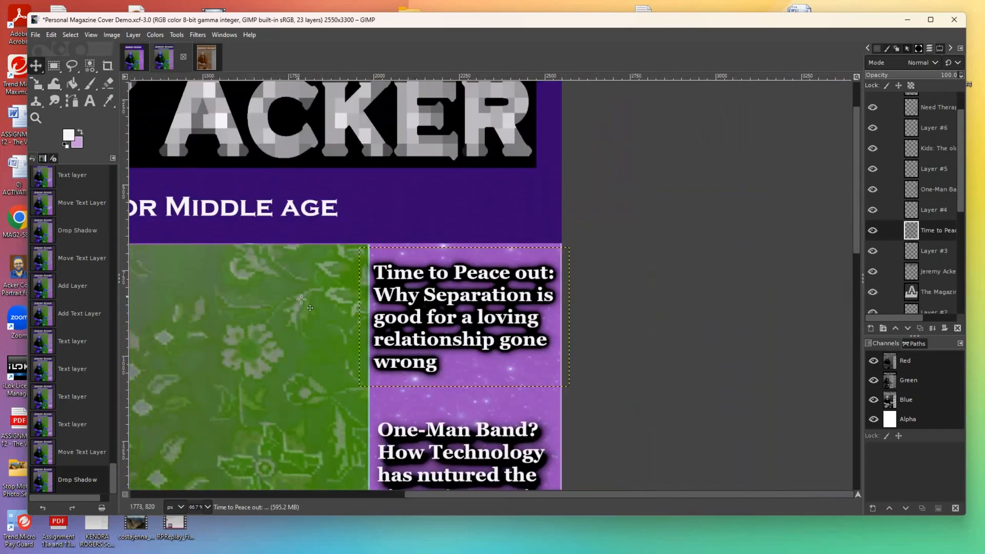
pyautogui.moveTo(382, 288); pyautogui.dragTo(387, 277)
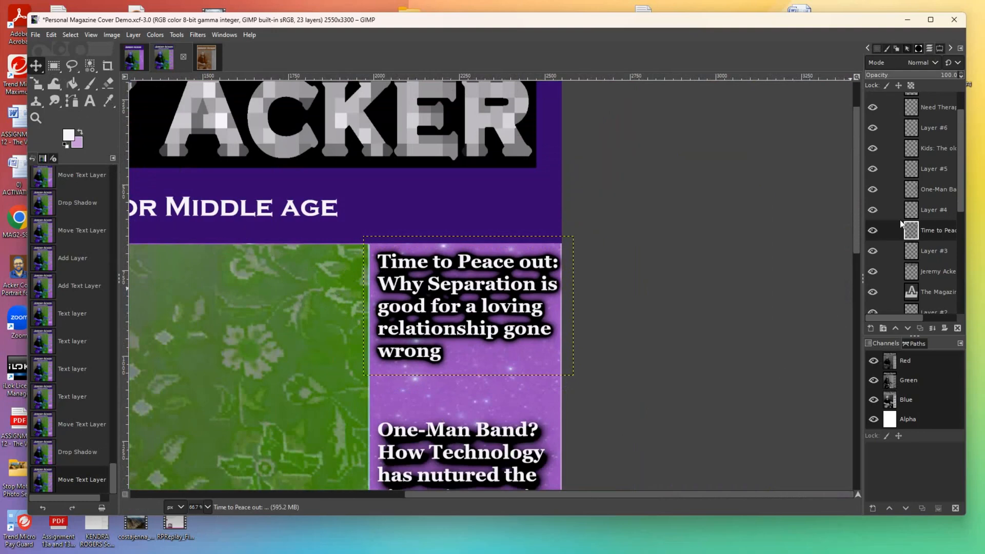
pyautogui.click(500, 429)
pyautogui.moveTo(461, 439); pyautogui.dragTo(459, 420)
pyautogui.scroll(-5, 859, 250)
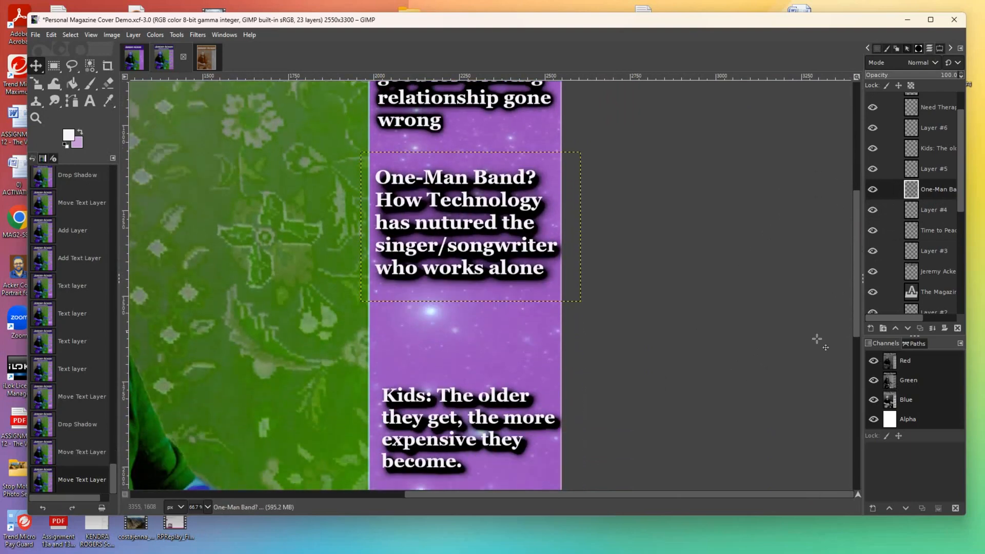
pyautogui.moveTo(421, 401); pyautogui.dragTo(416, 408)
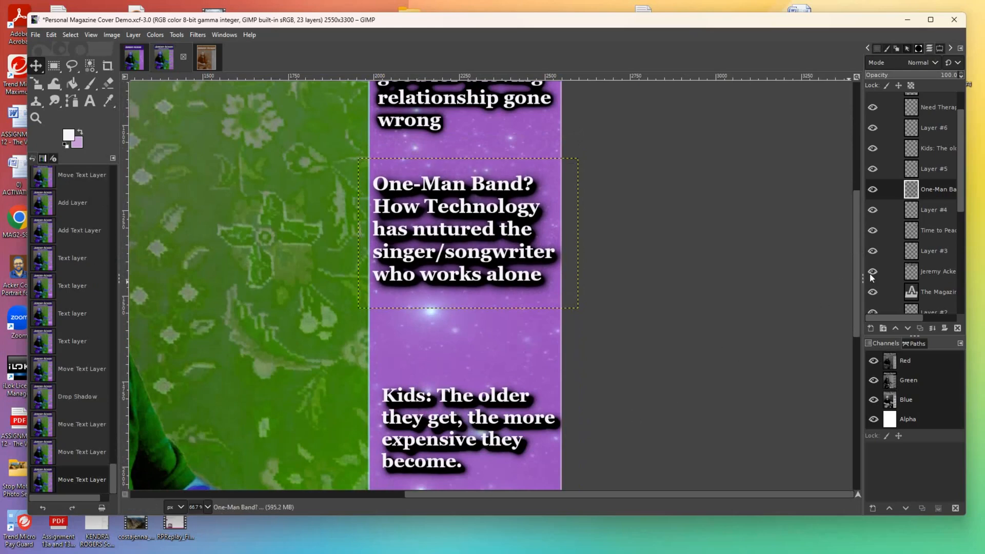
# Move the Kids and 'Need Therapy?' headlines up the purple column.
pyautogui.click(934, 149)
pyautogui.moveTo(400, 402); pyautogui.dragTo(393, 360)
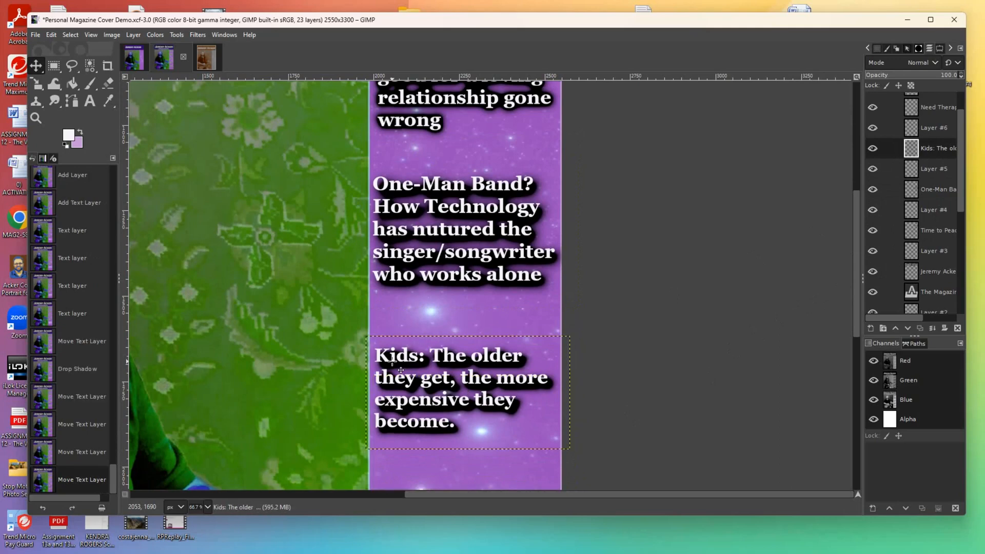
pyautogui.click(928, 104)
pyautogui.moveTo(853, 292); pyautogui.dragTo(851, 369)
pyautogui.moveTo(420, 346); pyautogui.dragTo(417, 294)
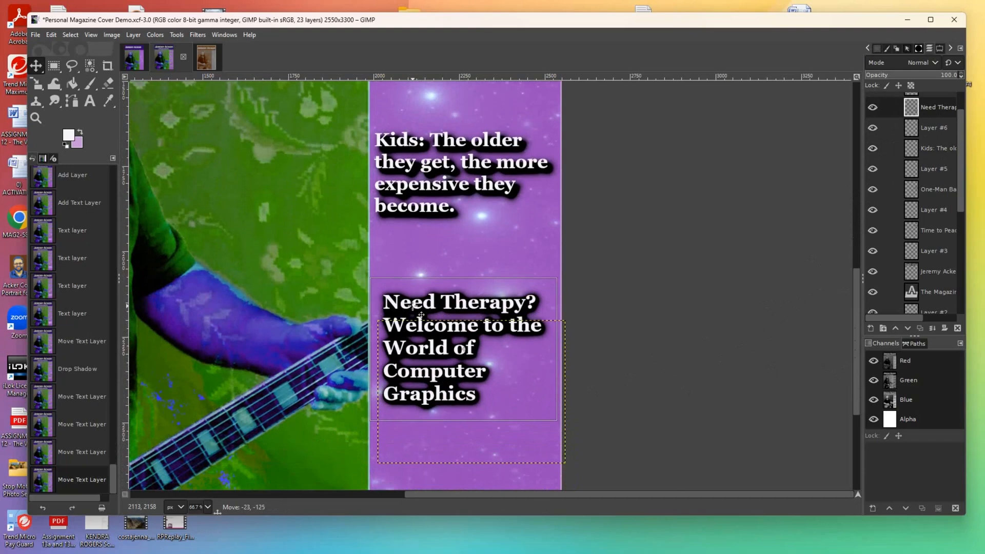
pyautogui.moveTo(854, 294); pyautogui.dragTo(829, 257)
pyautogui.moveTo(421, 410); pyautogui.dragTo(457, 409)
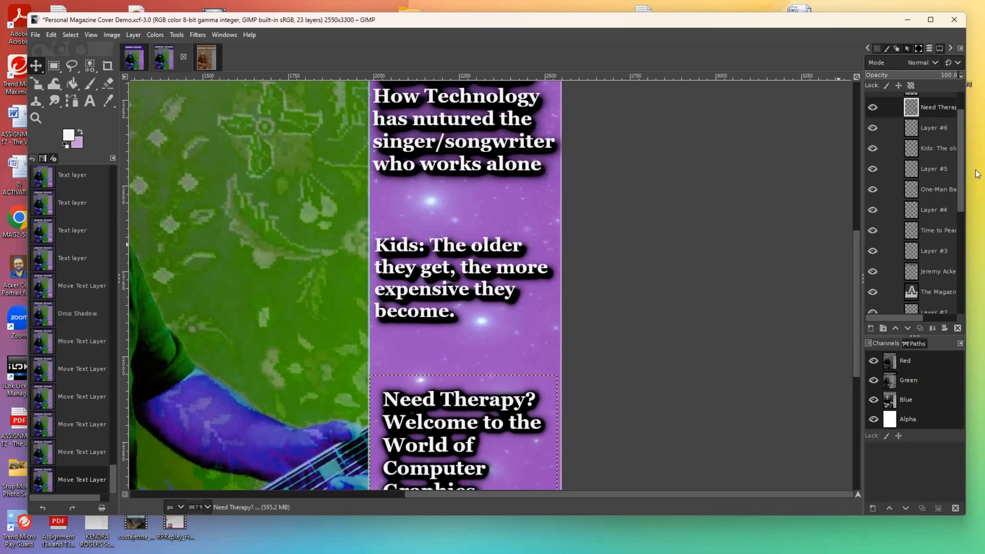
# Raise the Considering a Podcast headline closer beneath 'Need Therapy?' and zoom out to 25%.
pyautogui.scroll(2, 959, 176)
pyautogui.click(933, 101)
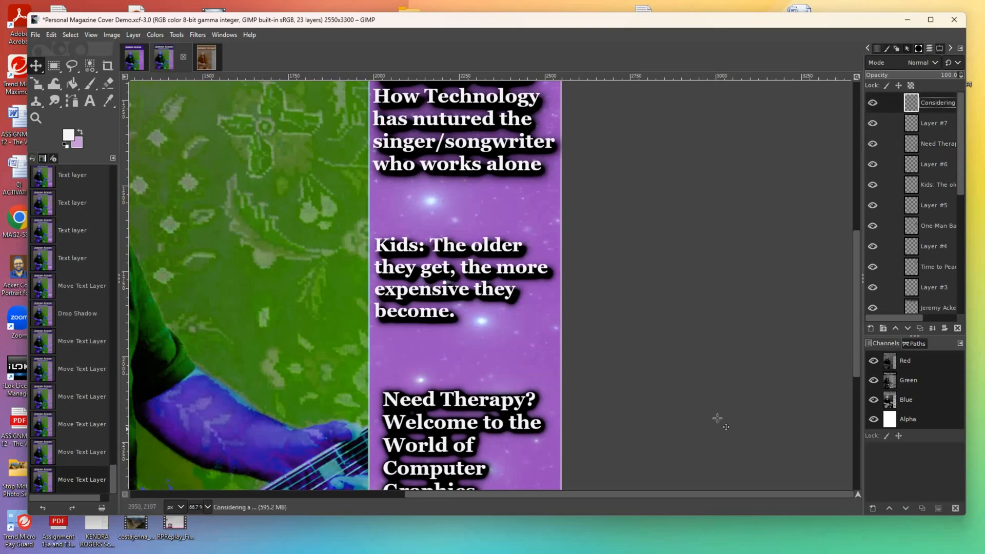
pyautogui.scroll(-6, 848, 326)
pyautogui.moveTo(438, 316); pyautogui.dragTo(431, 267)
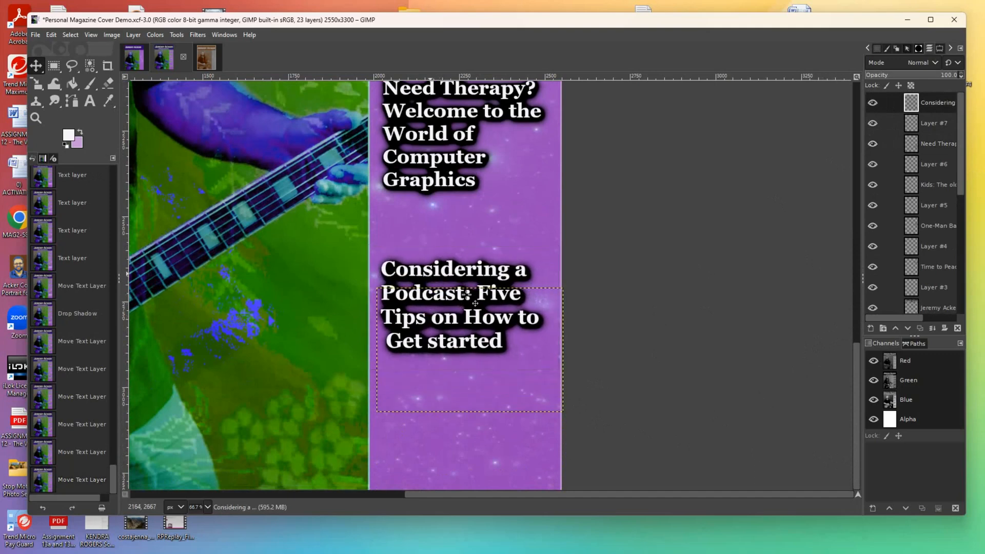
pyautogui.click(36, 119)
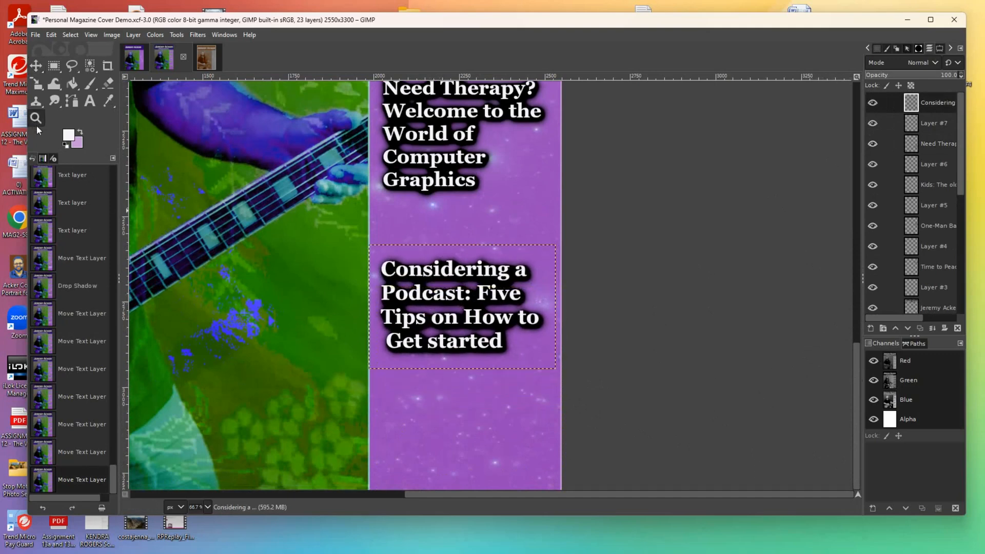
pyautogui.keyDown('ctrl'); pyautogui.click(427, 388); pyautogui.keyUp('ctrl')
pyautogui.keyDown('ctrl'); pyautogui.click(427, 388); pyautogui.keyUp('ctrl')
pyautogui.keyDown('ctrl'); pyautogui.click(427, 387); pyautogui.keyUp('ctrl')
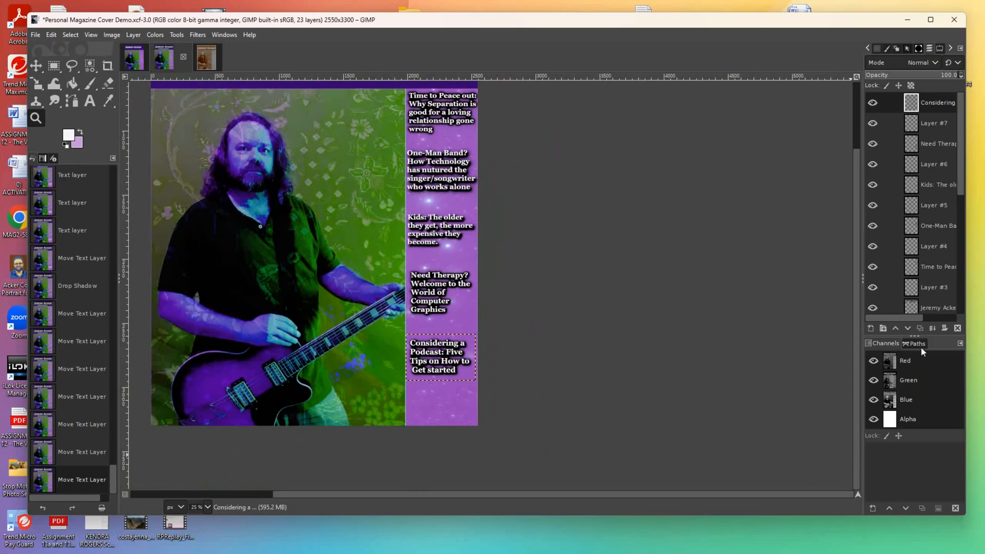
# Fill a white rectangle on a new layer below the podcast headline, deselect, and add another empty layer.
pyautogui.click(868, 328)
pyautogui.click(917, 461)
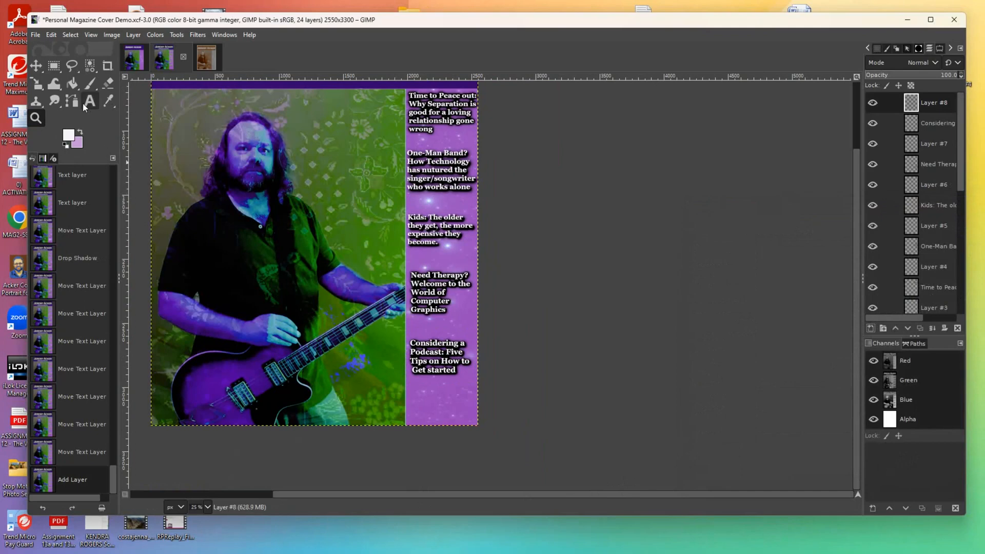
pyautogui.click(55, 69)
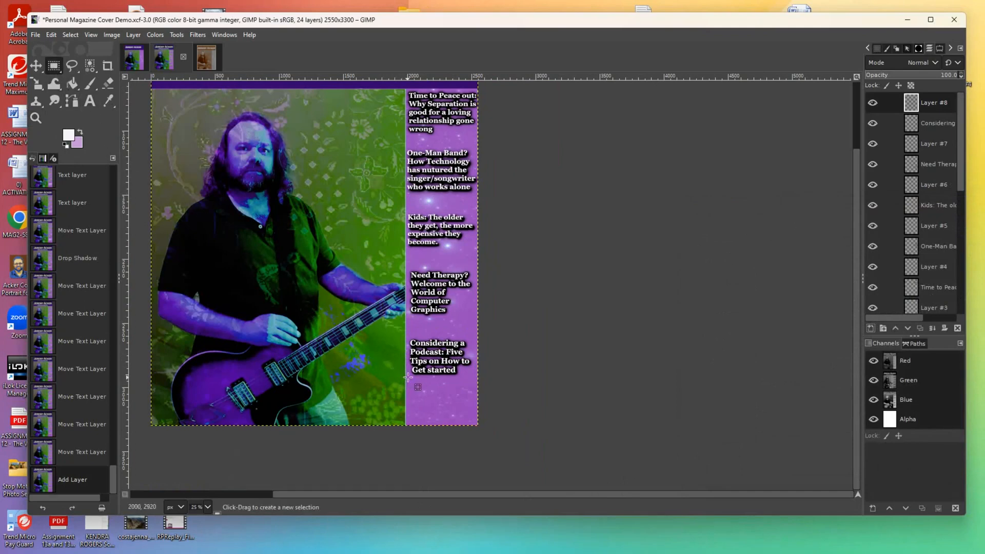
pyautogui.moveTo(409, 380); pyautogui.dragTo(467, 417)
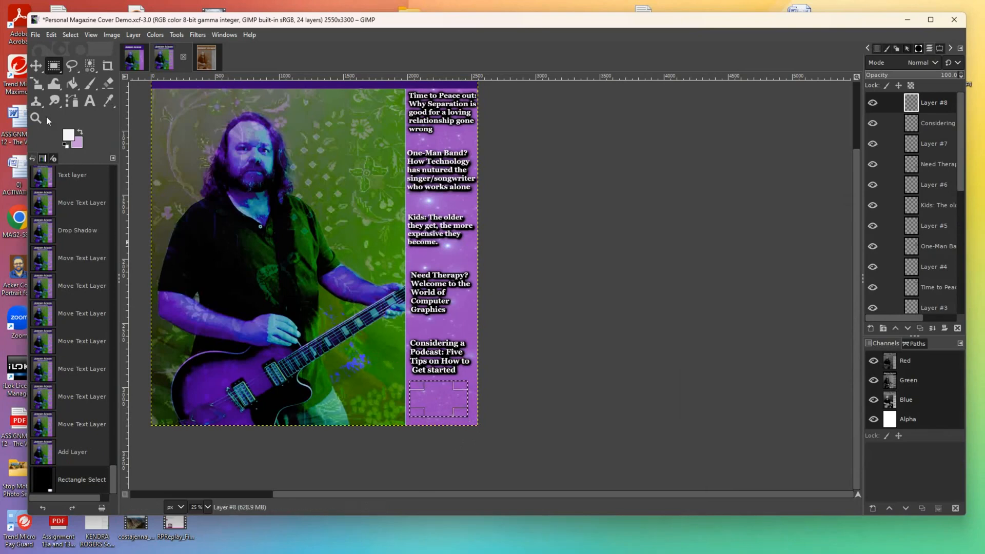
pyautogui.click(72, 83)
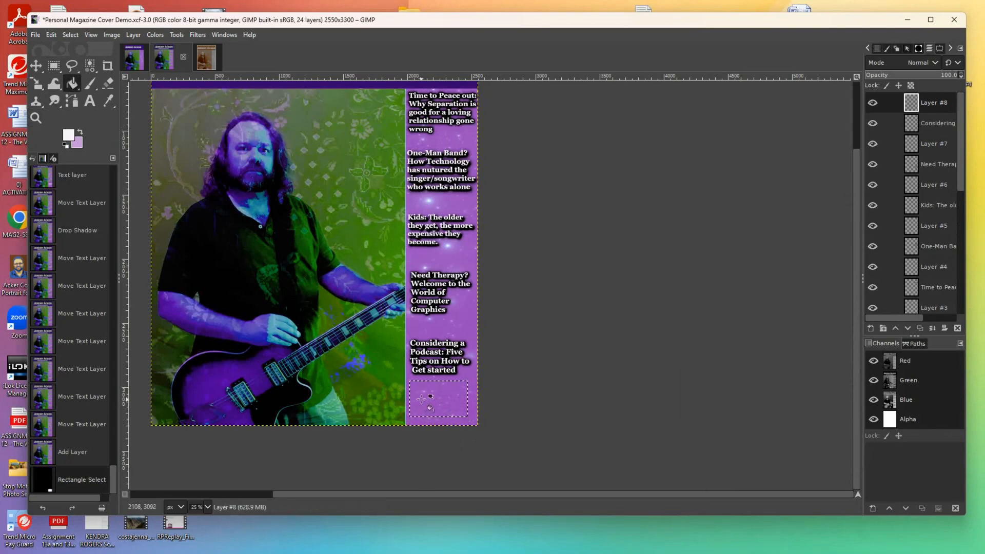
pyautogui.click(422, 399)
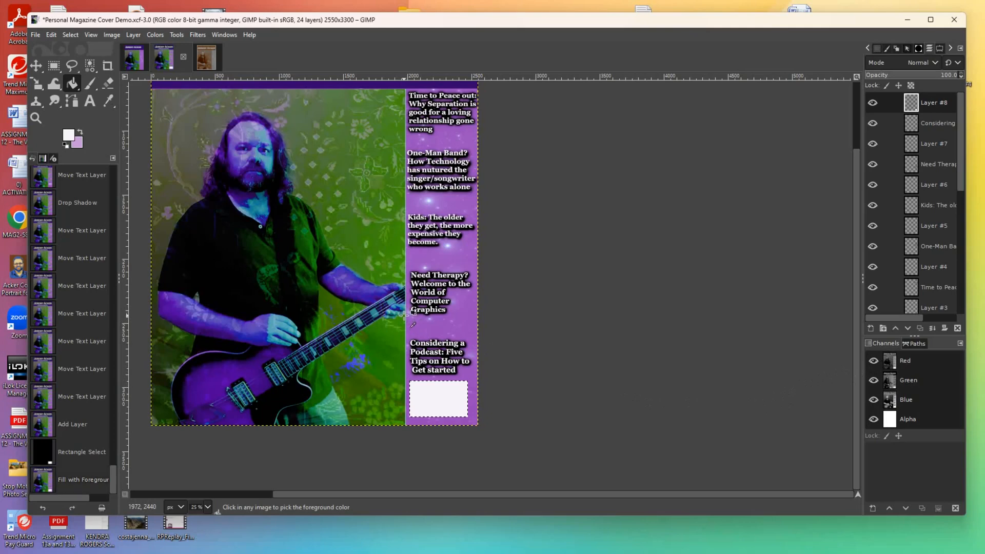
pyautogui.hotkey('ctrl', 'shift', 'a')
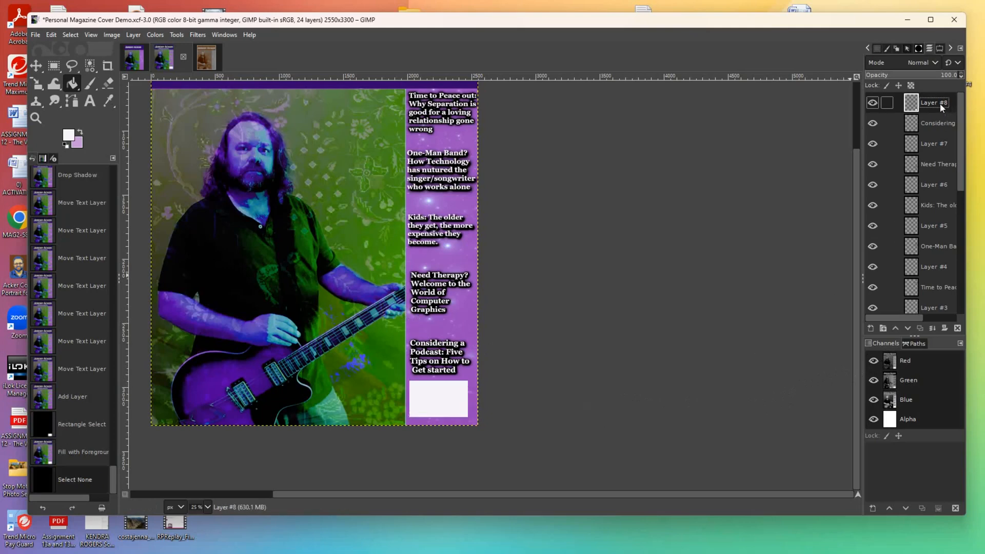
pyautogui.click(918, 328)
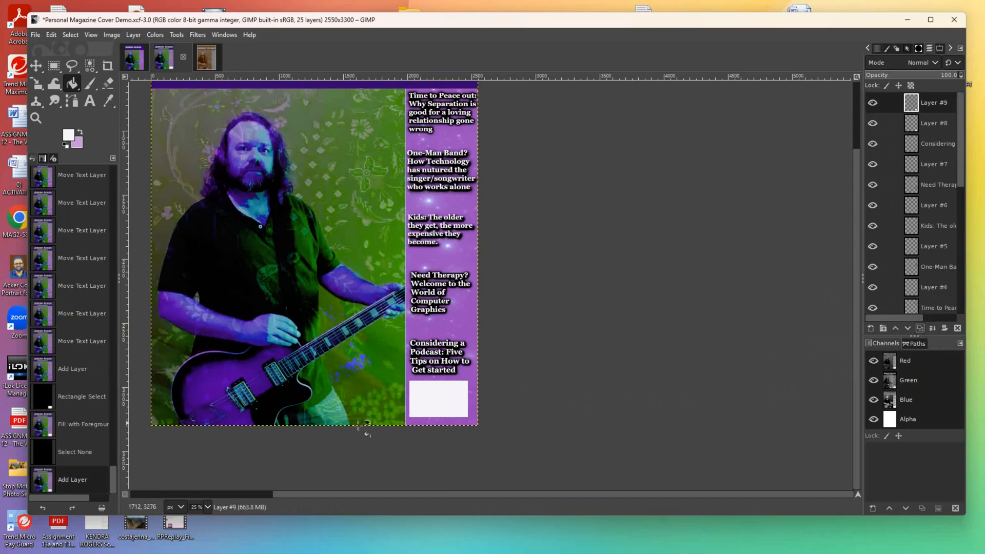
# Reset colours to default black and white, undo a stray fill, and locate the white box's layer.
pyautogui.click(65, 146)
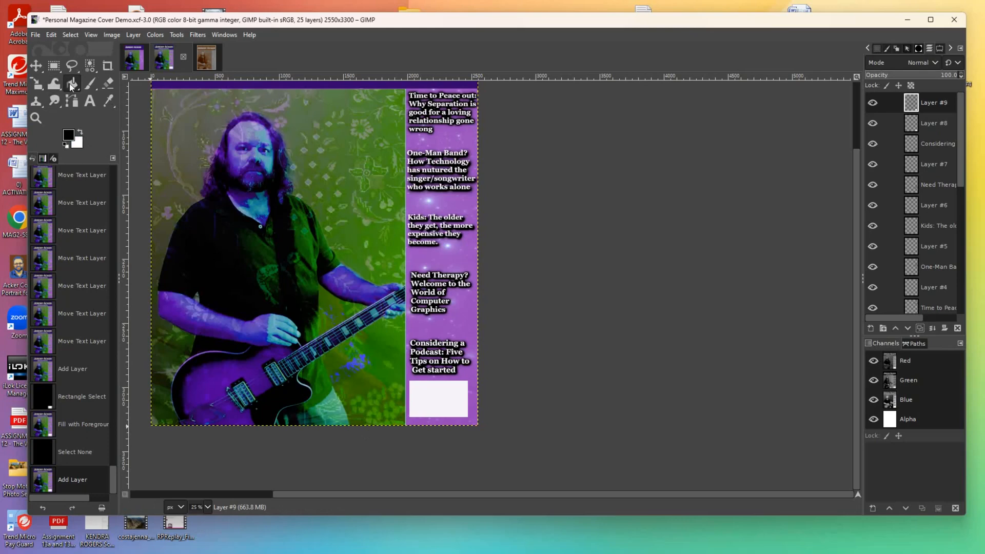
pyautogui.click(416, 393)
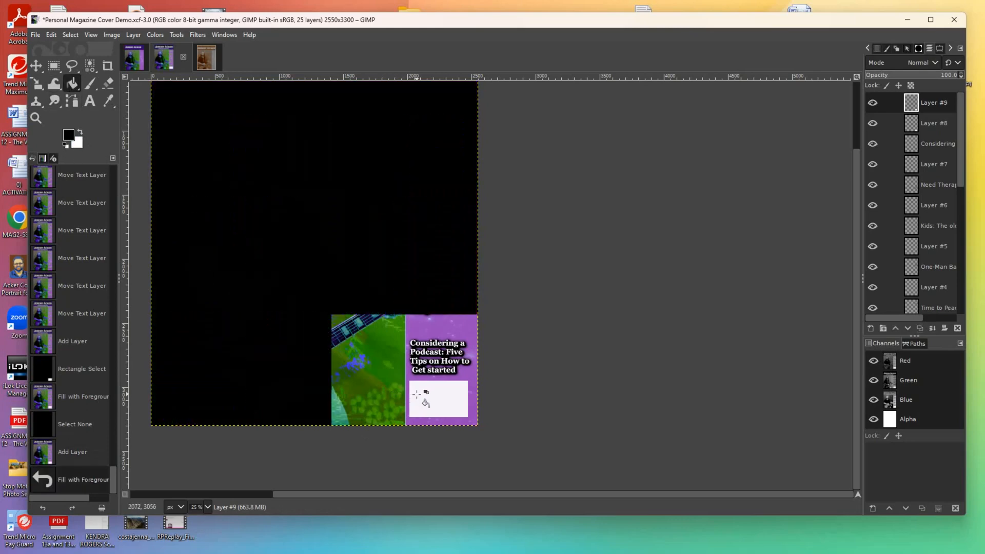
pyautogui.hotkey('ctrl', 'z')
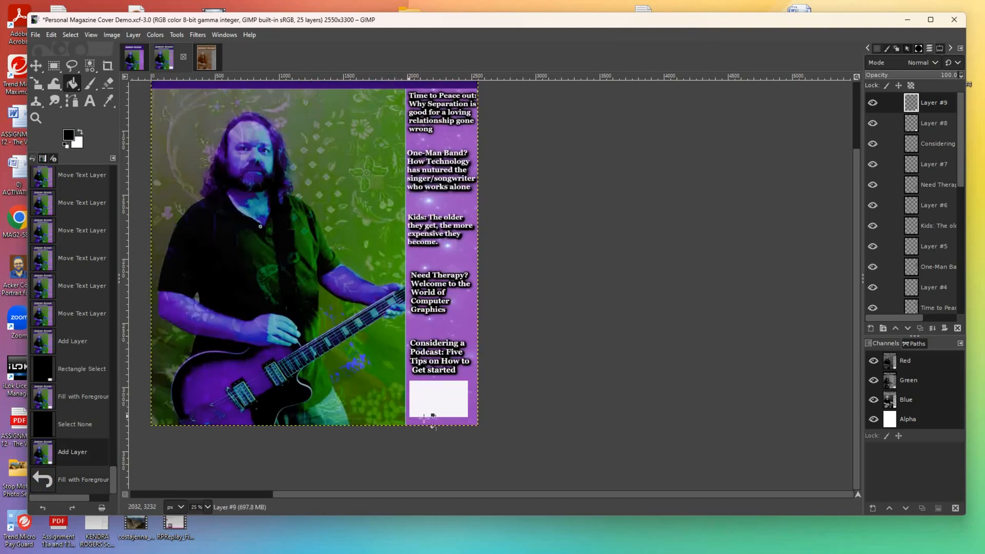
pyautogui.click(873, 103)
pyautogui.click(873, 124)
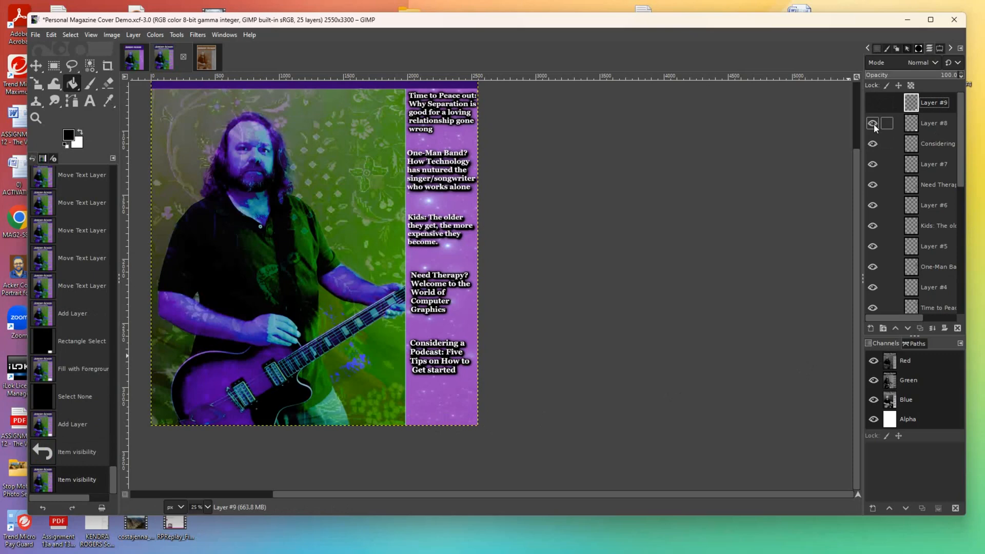
pyautogui.click(873, 123)
pyautogui.click(872, 102)
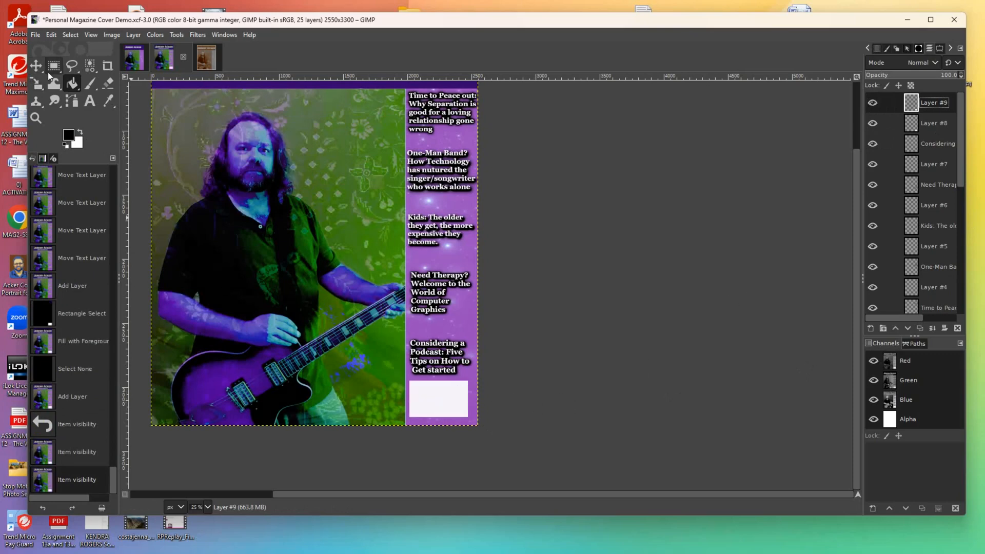
# Select the white box by colour and bucket-fill it solid black on Layer #9.
pyautogui.click(90, 68)
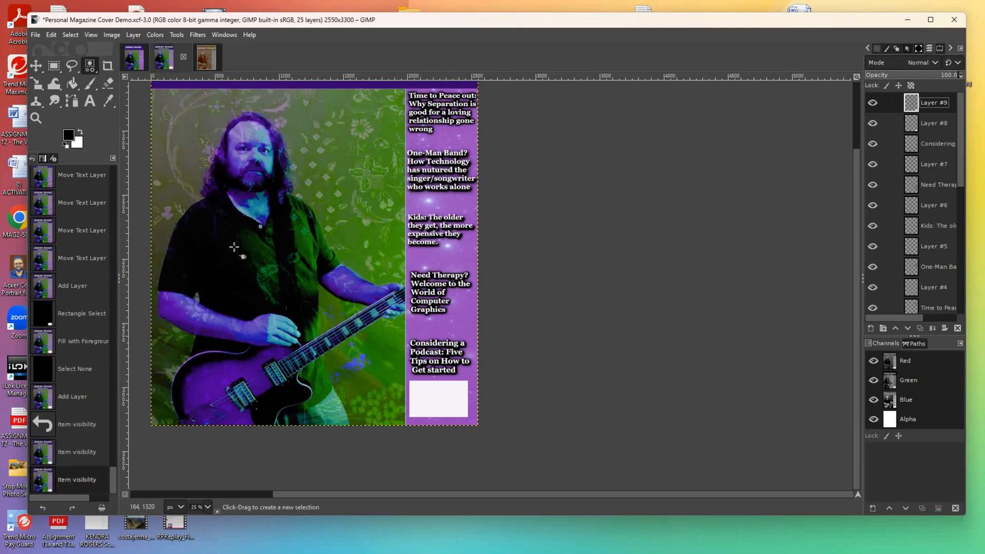
pyautogui.click(426, 388)
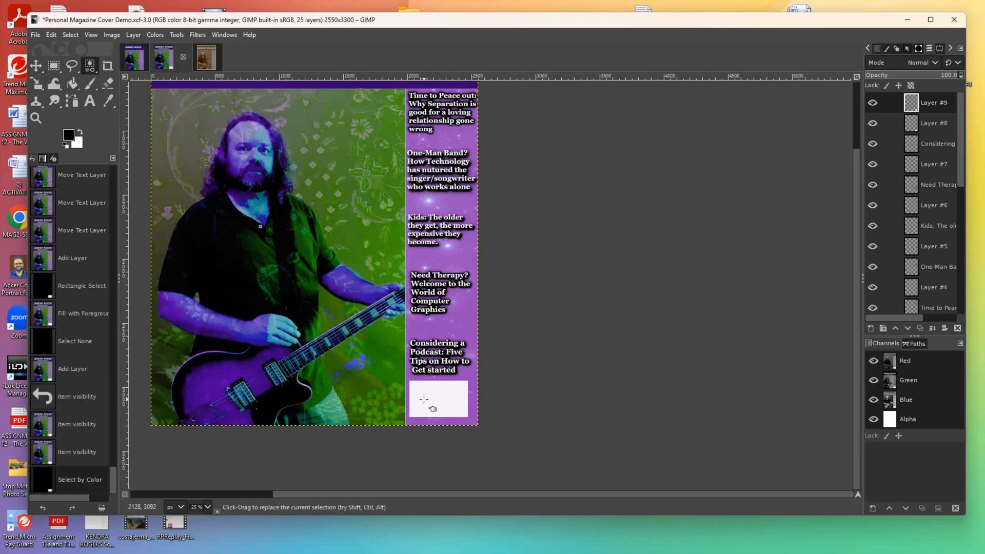
pyautogui.click(430, 408)
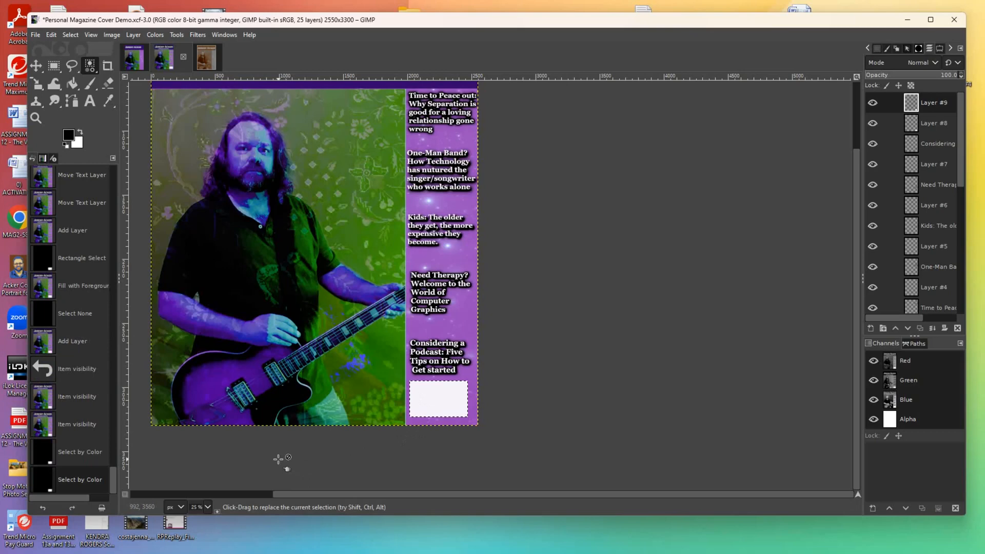
pyautogui.click(71, 88)
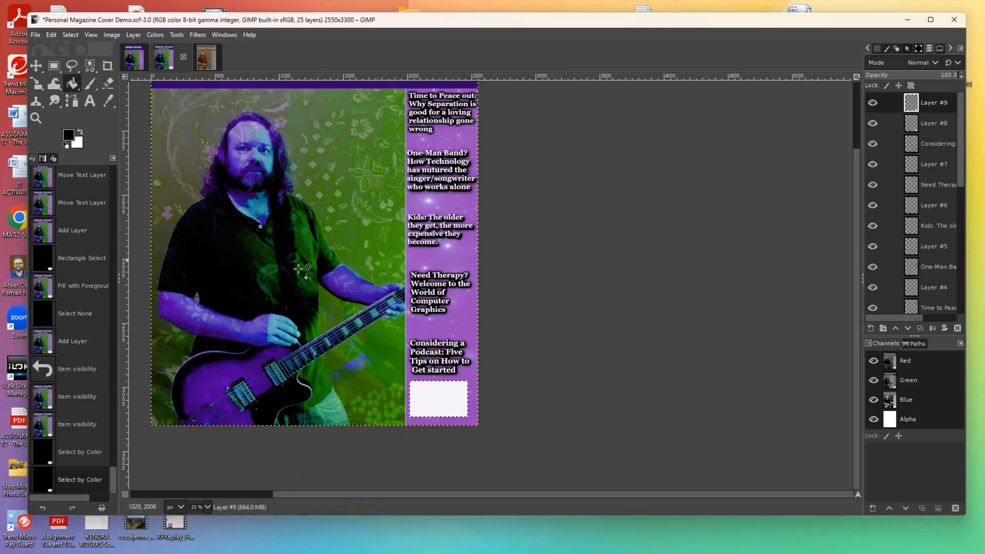
pyautogui.click(437, 399)
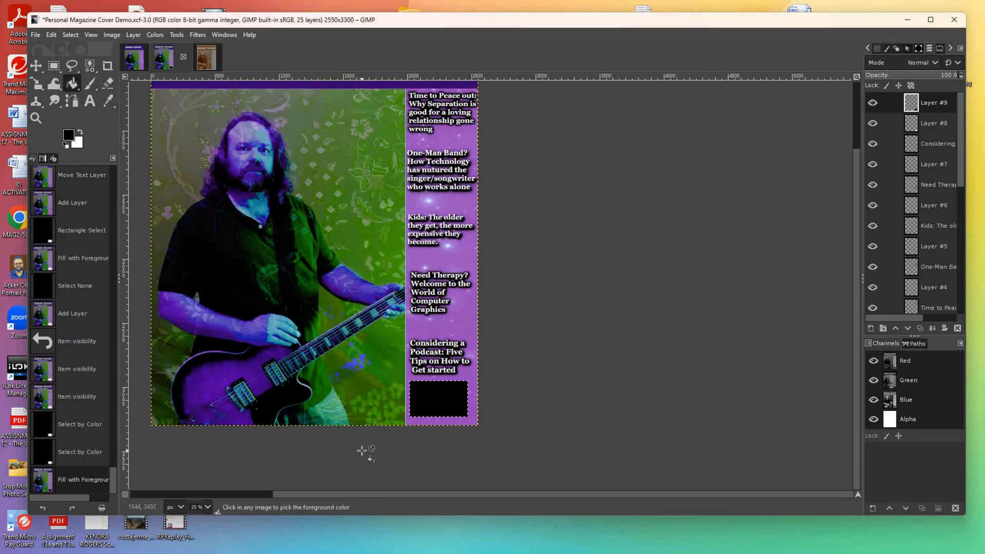
# Clear the selection and zoom in closely on the black box.
pyautogui.hotkey('ctrl', 'shift', 's')
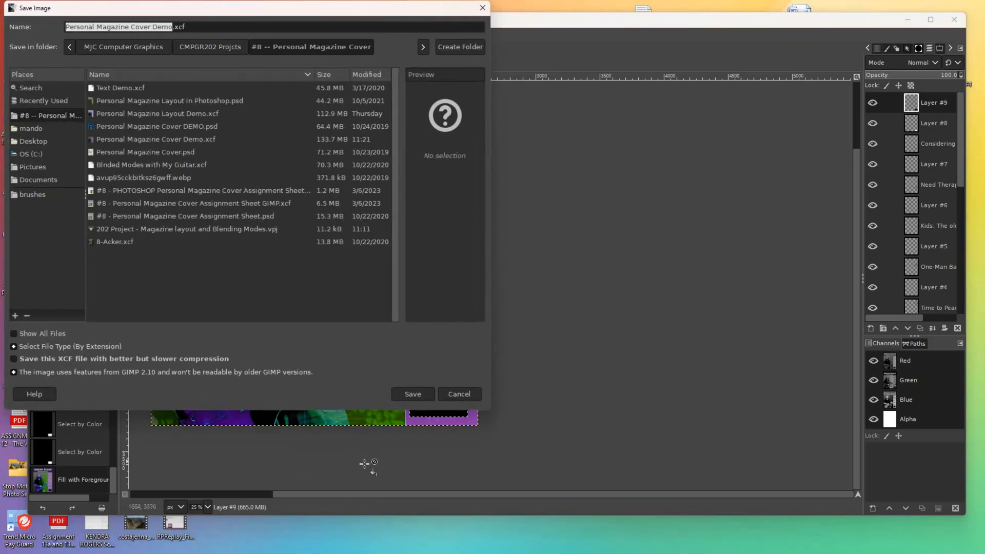
pyautogui.click(448, 398)
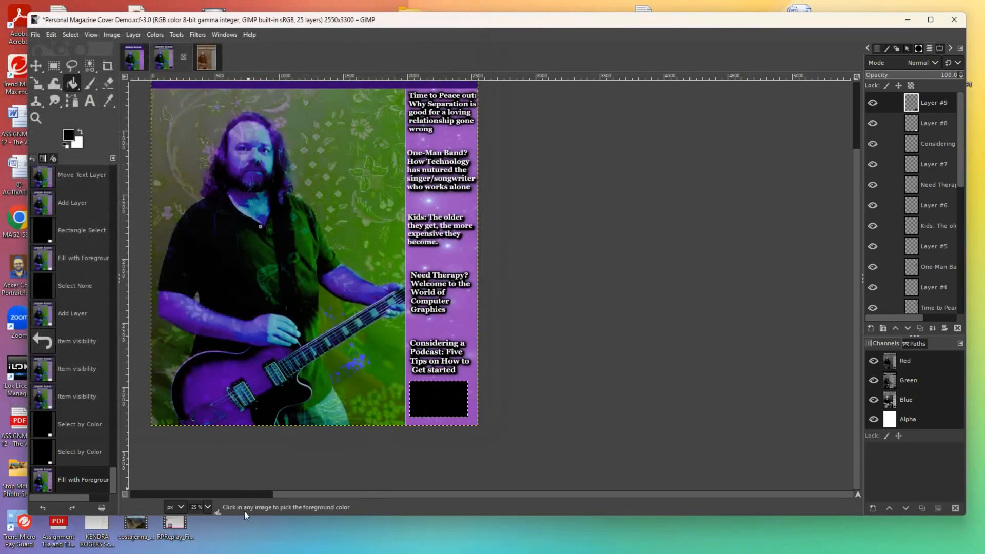
pyautogui.hotkey('ctrl', 'shift', 'a')
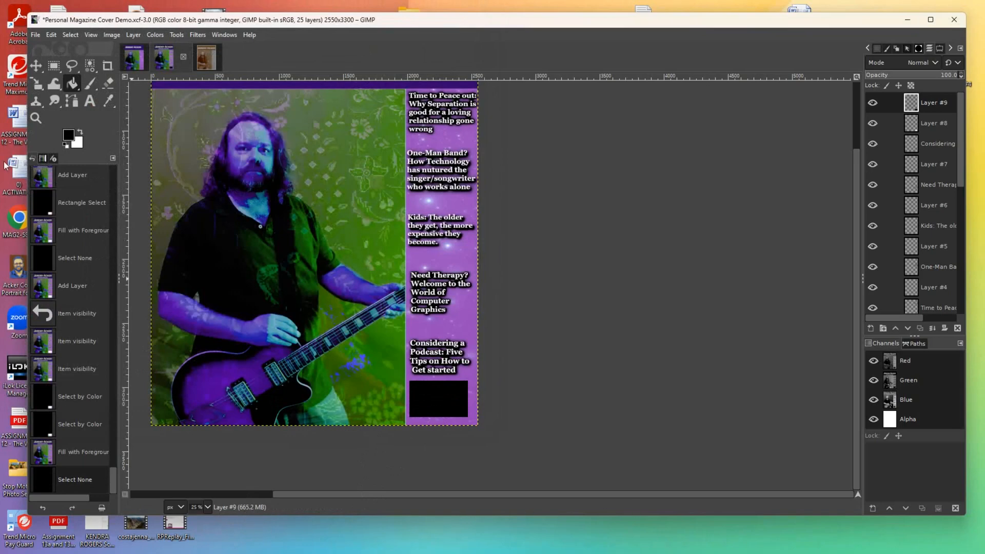
pyautogui.click(36, 117)
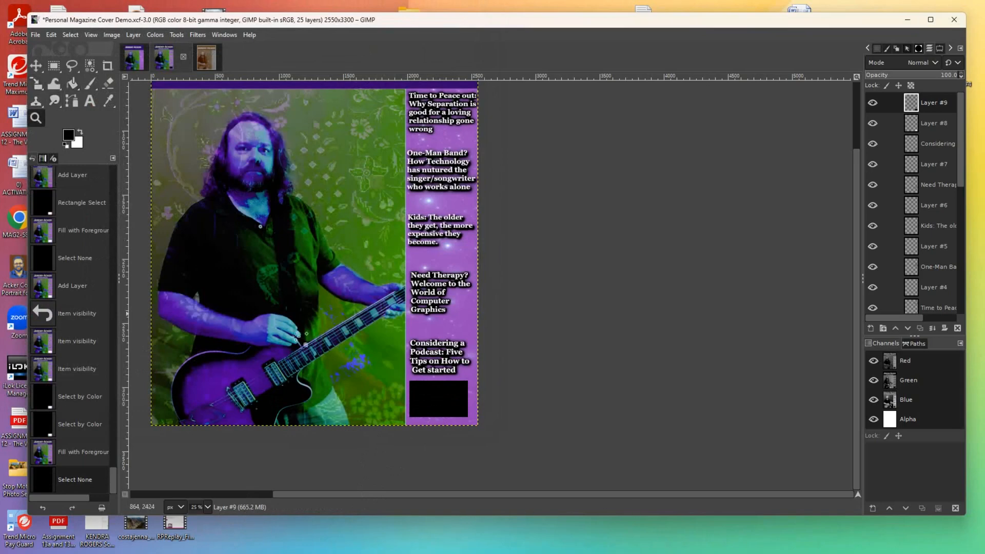
pyautogui.click(422, 402)
pyautogui.click(422, 404)
pyautogui.click(420, 406)
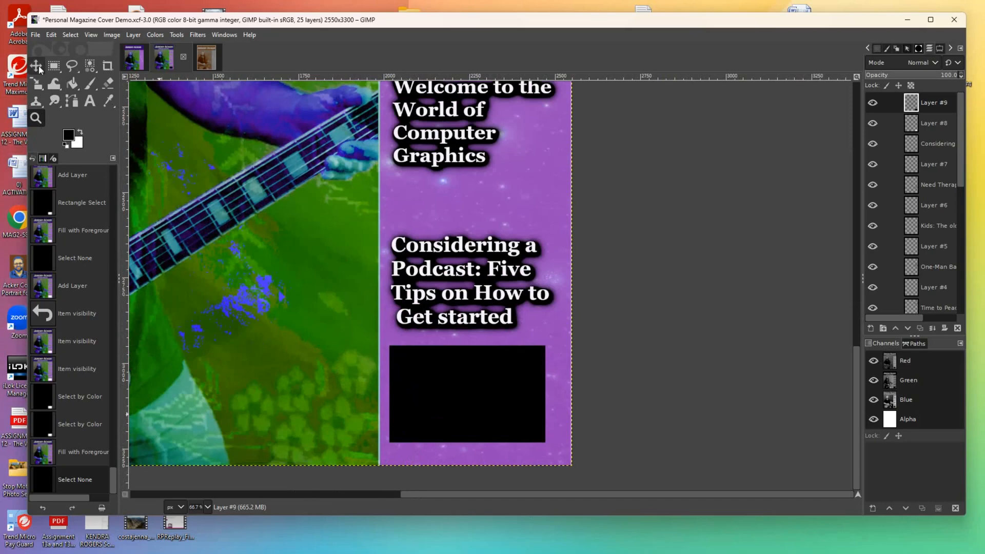
# Cut the first two thin white bars into the left part of the black block.
pyautogui.click(54, 66)
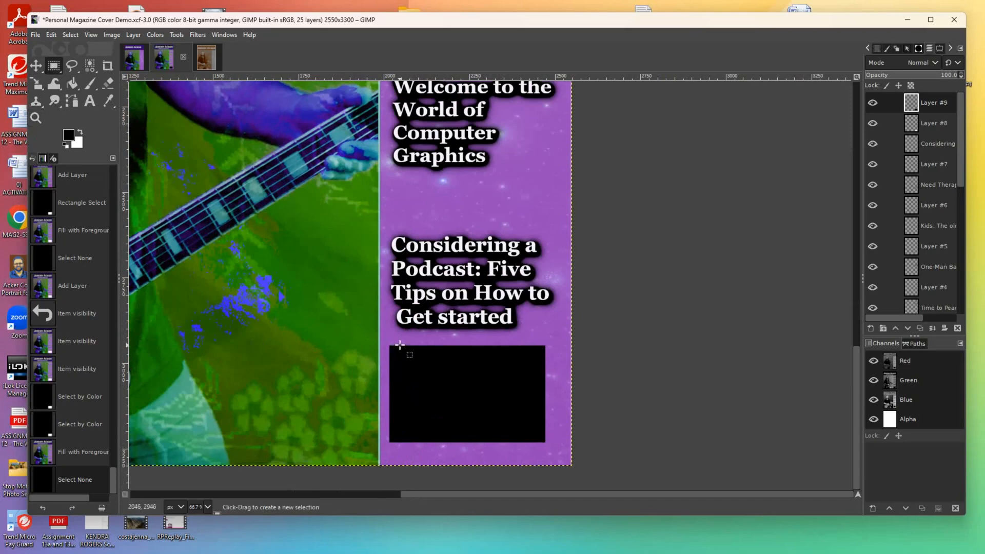
pyautogui.moveTo(399, 345); pyautogui.dragTo(403, 446)
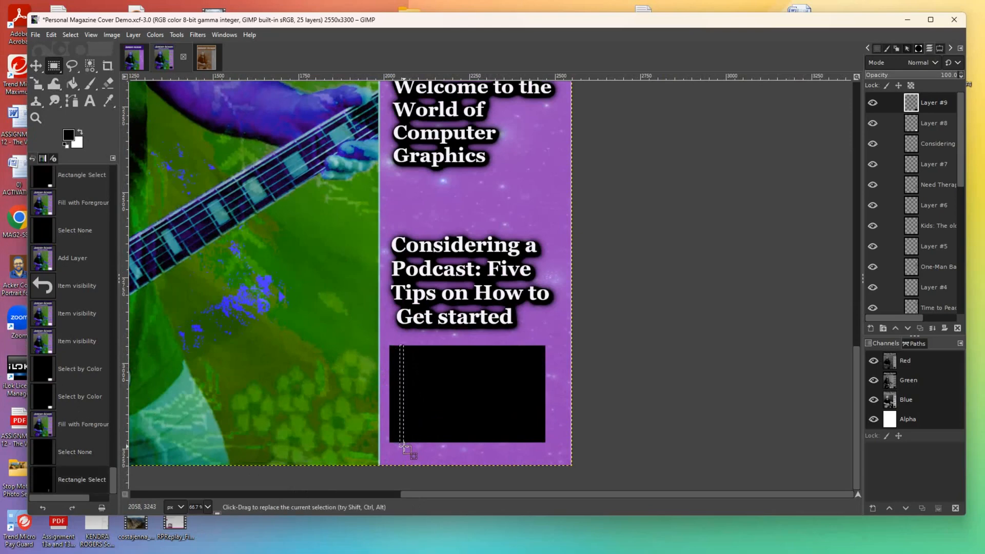
pyautogui.press('Delete')
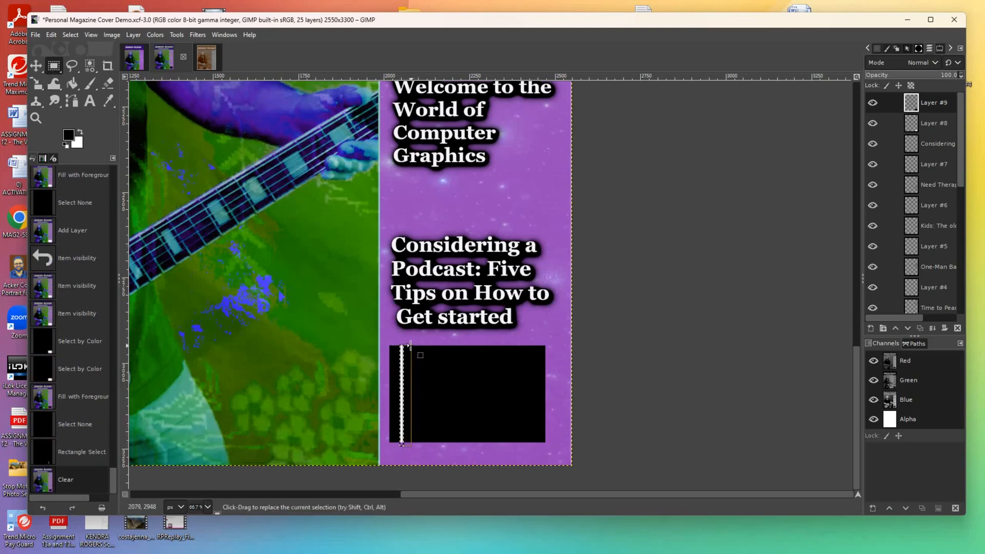
pyautogui.moveTo(412, 346)
pyautogui.mouseDown()
pyautogui.moveTo(418, 374)
pyautogui.moveTo(416, 354)
pyautogui.mouseUp()
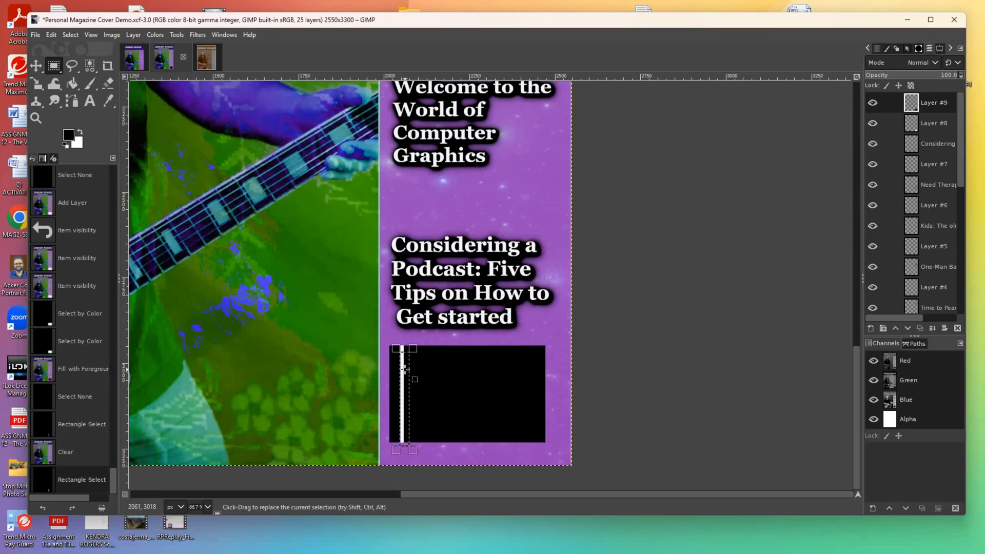
pyautogui.moveTo(406, 368); pyautogui.dragTo(408, 368)
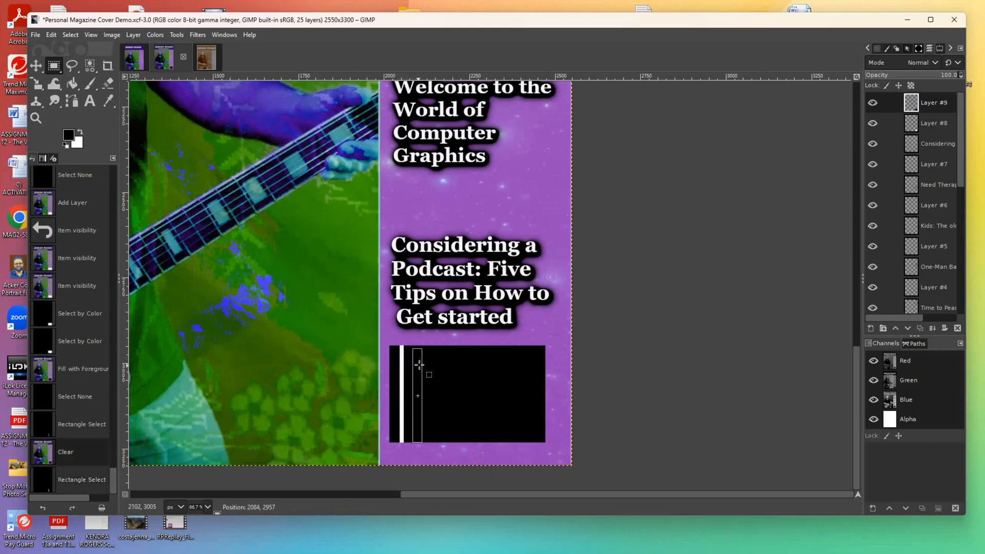
pyautogui.moveTo(419, 364); pyautogui.dragTo(419, 369)
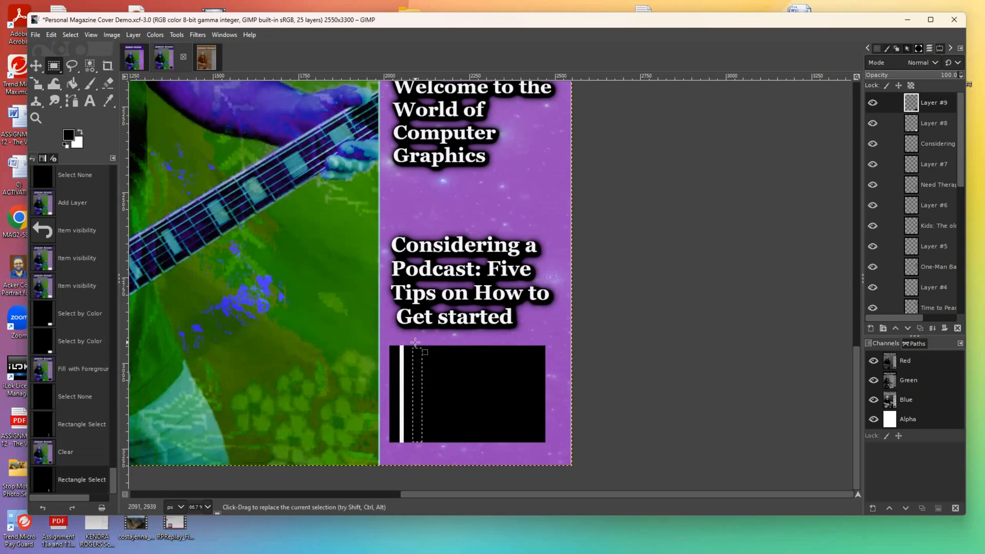
pyautogui.moveTo(411, 346); pyautogui.dragTo(418, 367)
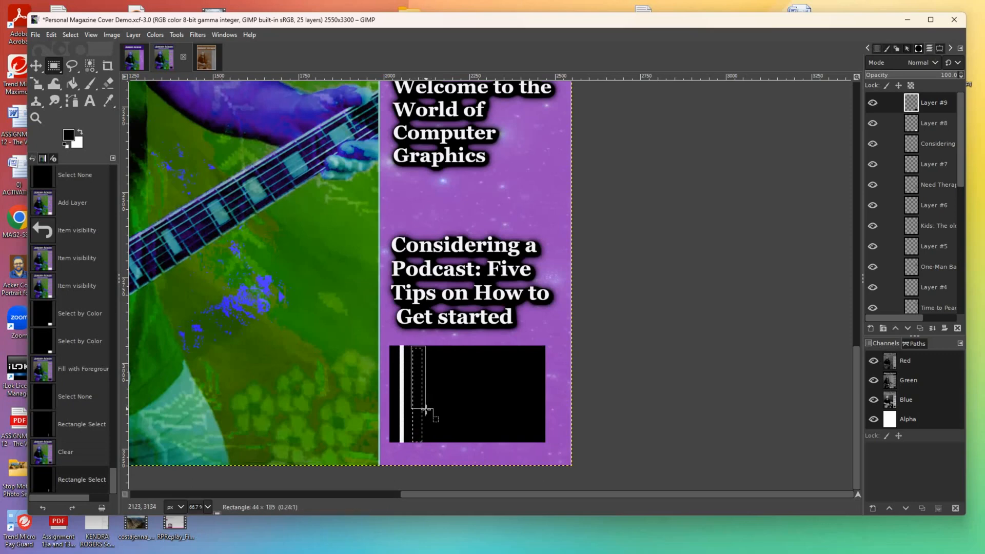
pyautogui.moveTo(418, 445); pyautogui.dragTo(420, 446)
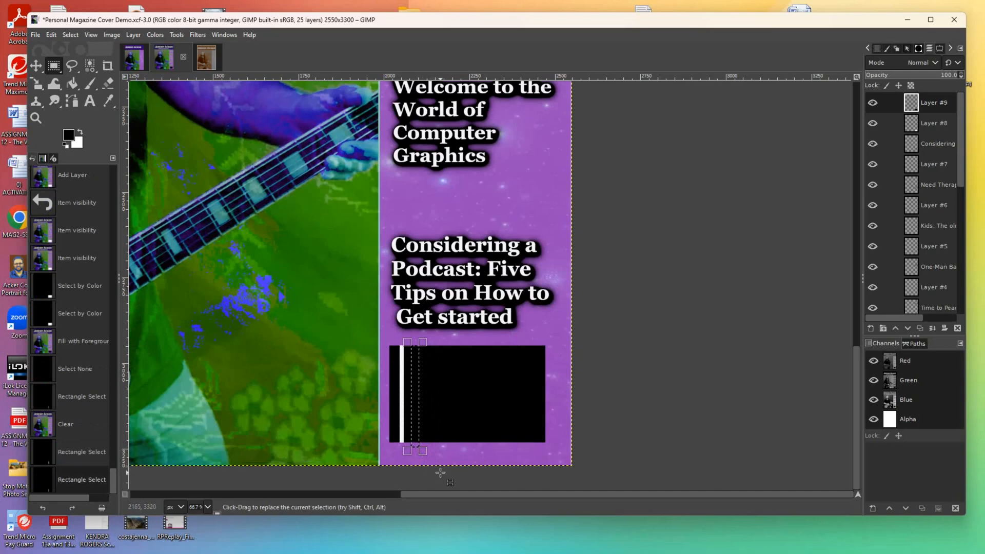
pyautogui.press('Delete')
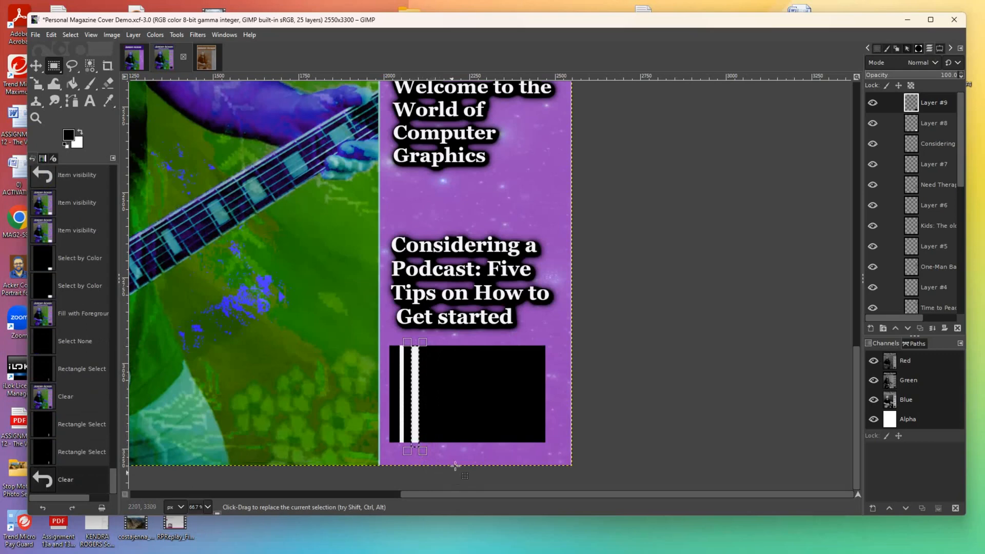
# Clear three more white bars further along the black block.
pyautogui.moveTo(414, 385); pyautogui.dragTo(425, 386)
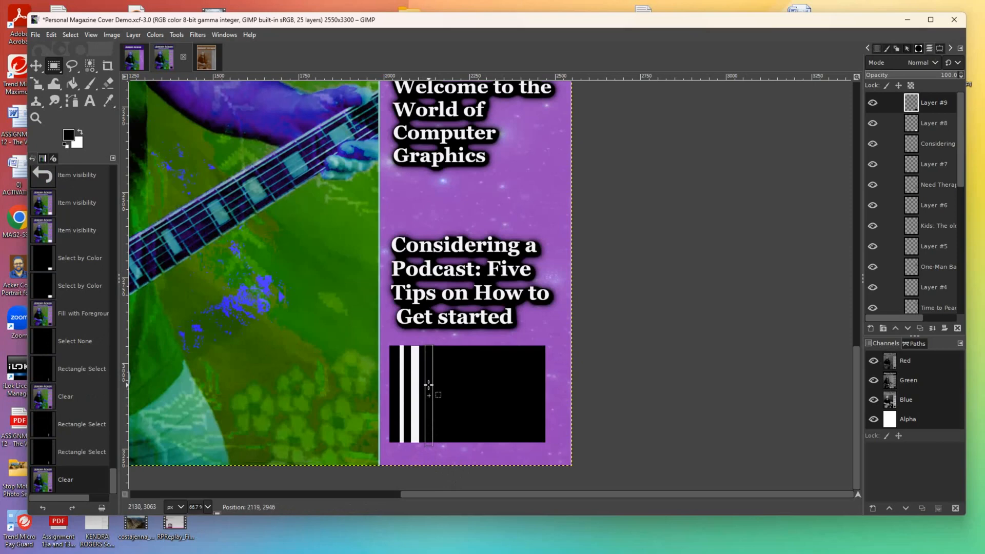
pyautogui.moveTo(427, 384); pyautogui.dragTo(428, 391)
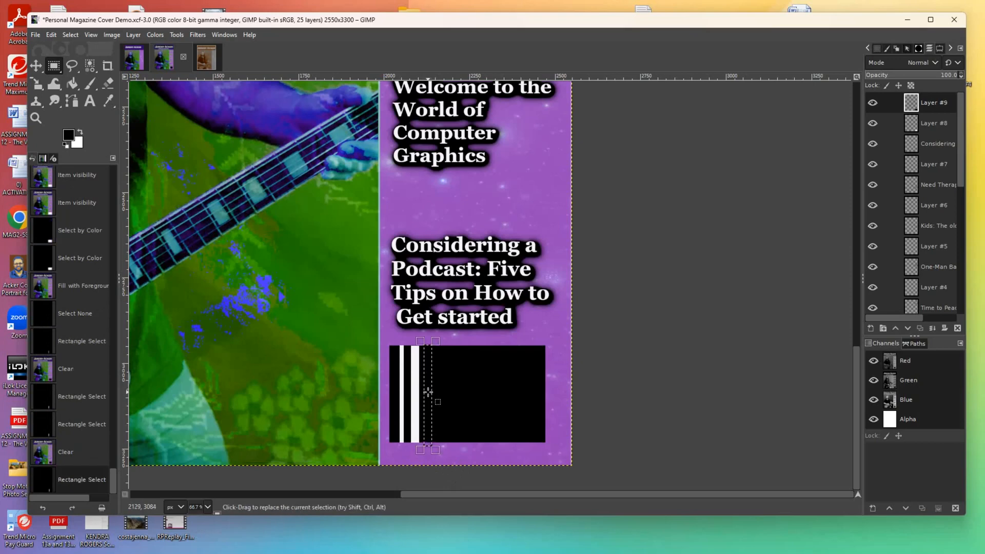
pyautogui.press('Delete')
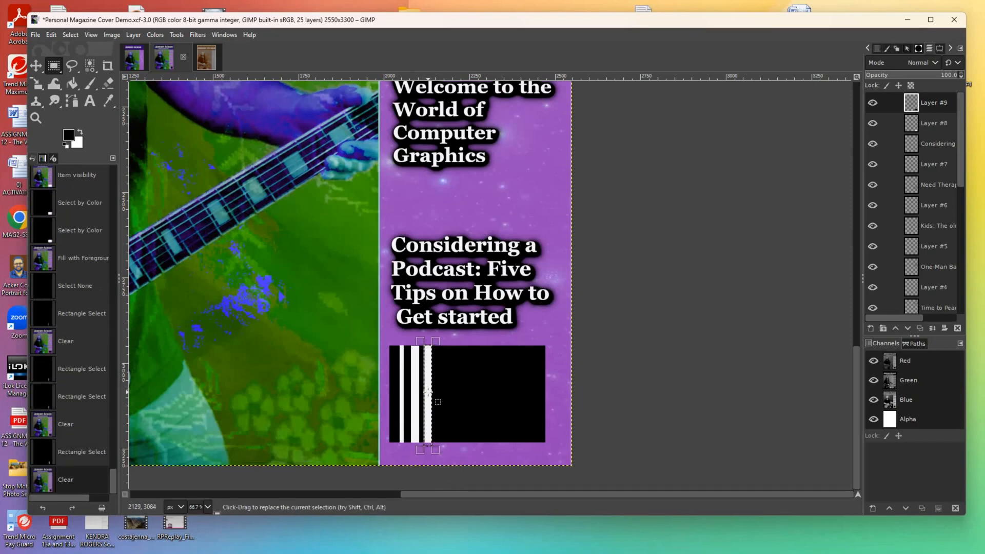
pyautogui.moveTo(445, 345); pyautogui.dragTo(438, 420)
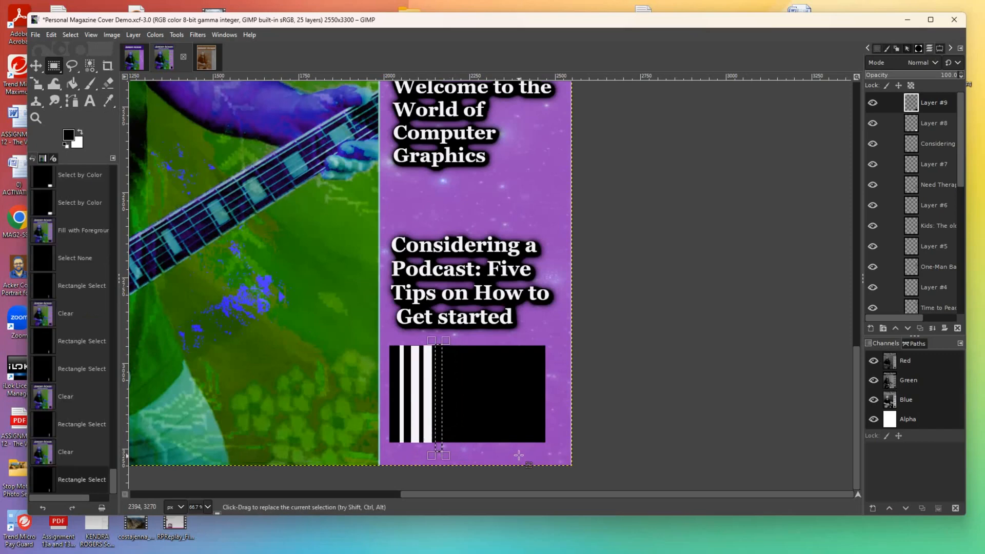
pyautogui.press('Delete')
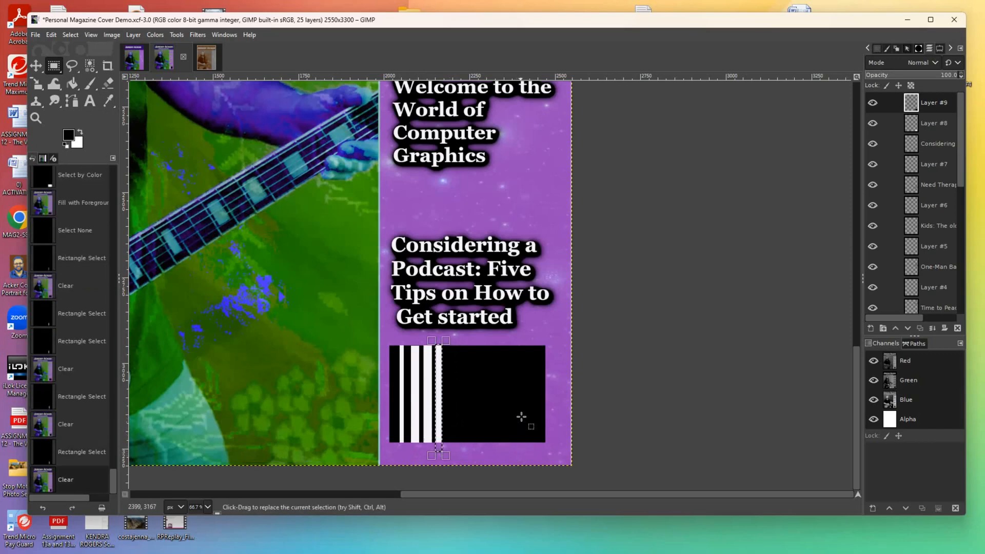
pyautogui.moveTo(438, 370); pyautogui.dragTo(449, 369)
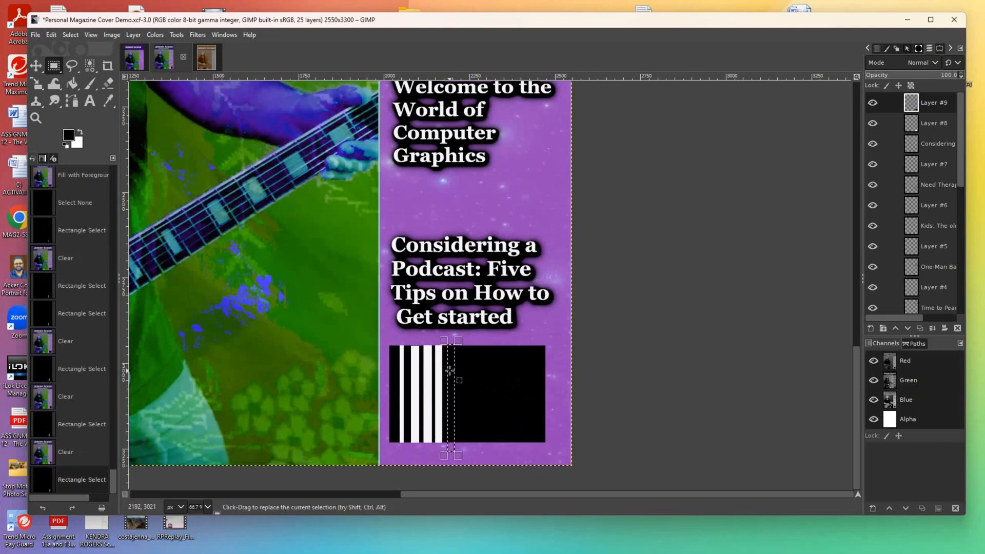
pyautogui.press('Delete')
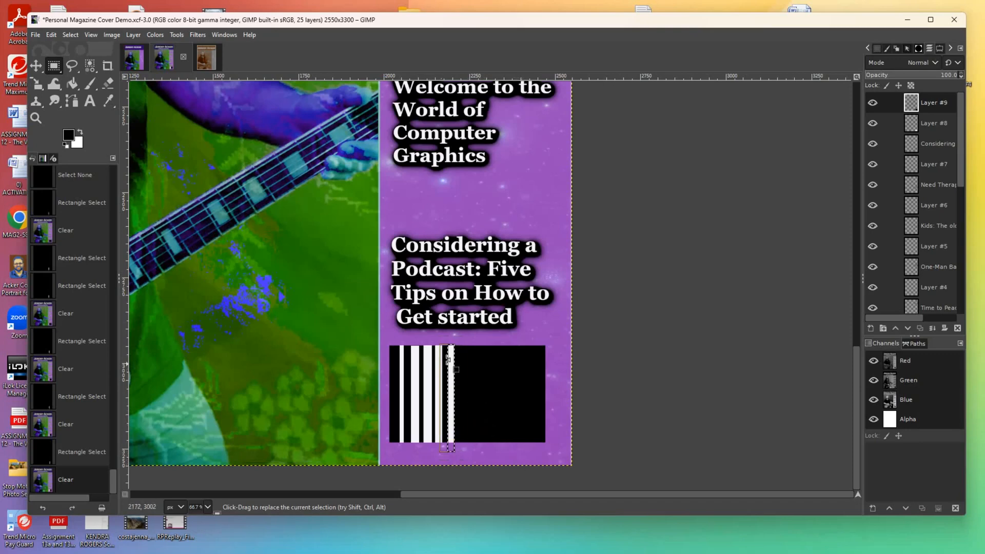
pyautogui.moveTo(461, 340); pyautogui.dragTo(464, 380)
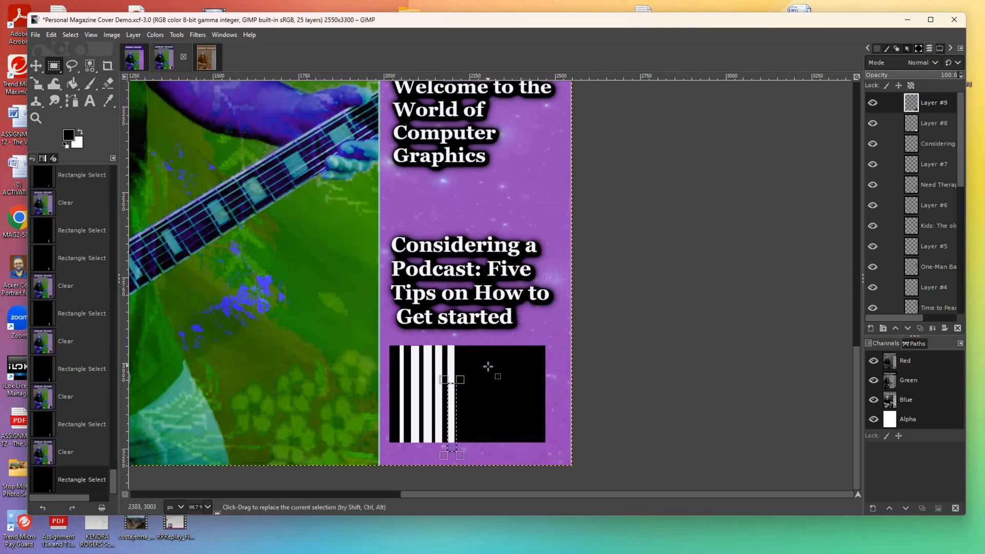
pyautogui.click(487, 370)
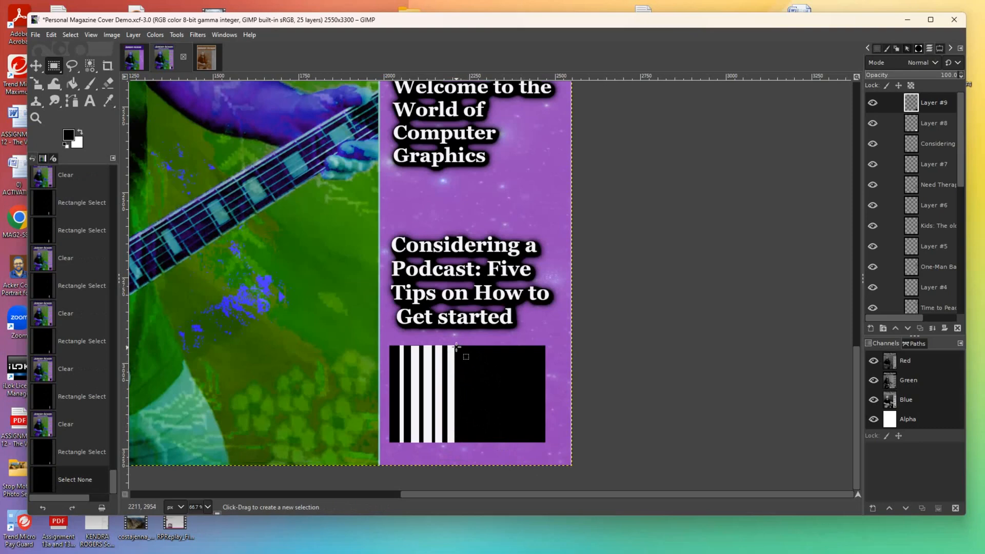
# Cut three more thin white gaps into the middle of the block.
pyautogui.moveTo(460, 343); pyautogui.dragTo(456, 366)
pyautogui.moveTo(457, 408); pyautogui.dragTo(471, 453)
pyautogui.moveTo(466, 405); pyautogui.dragTo(462, 395)
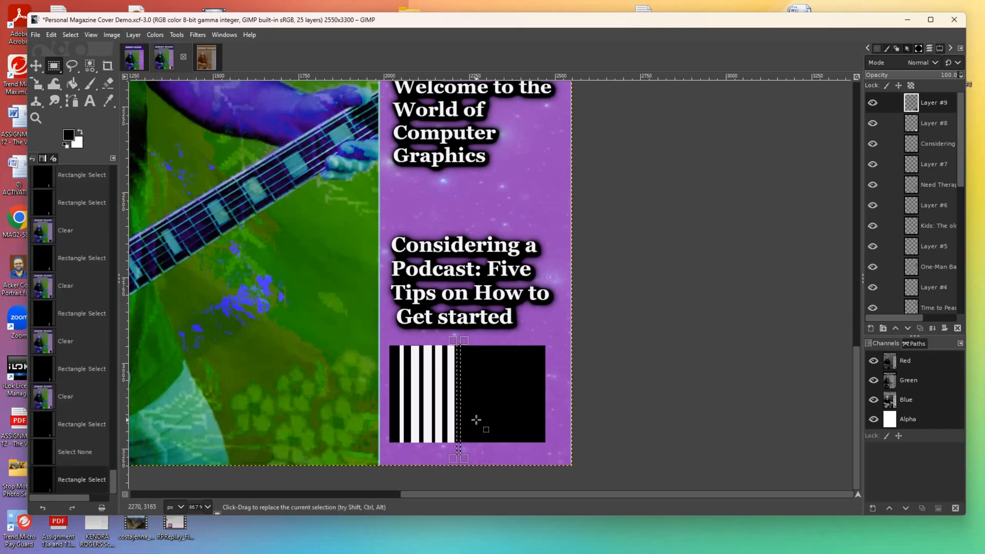
pyautogui.press('Delete')
pyautogui.moveTo(461, 395); pyautogui.dragTo(467, 395)
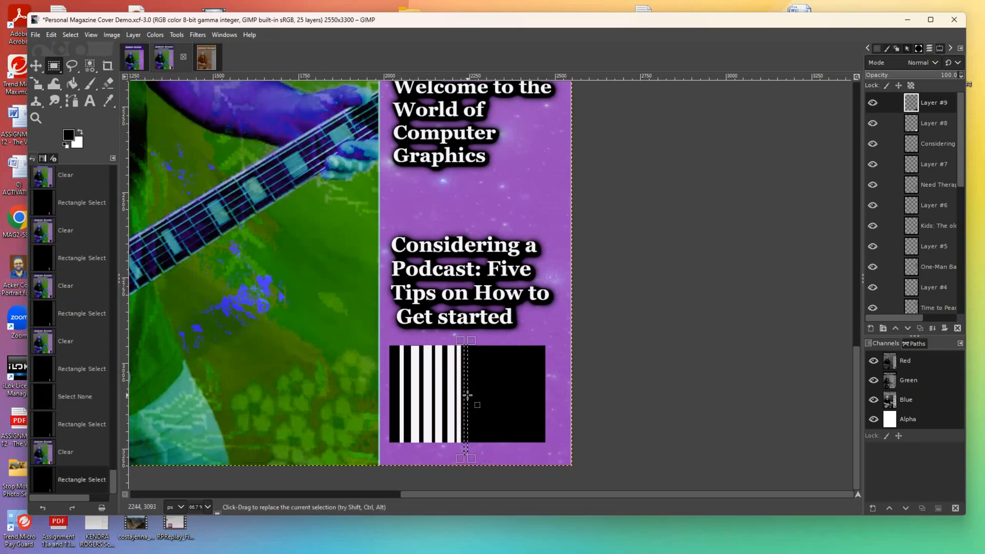
pyautogui.press('Delete')
pyautogui.moveTo(465, 398); pyautogui.dragTo(477, 401)
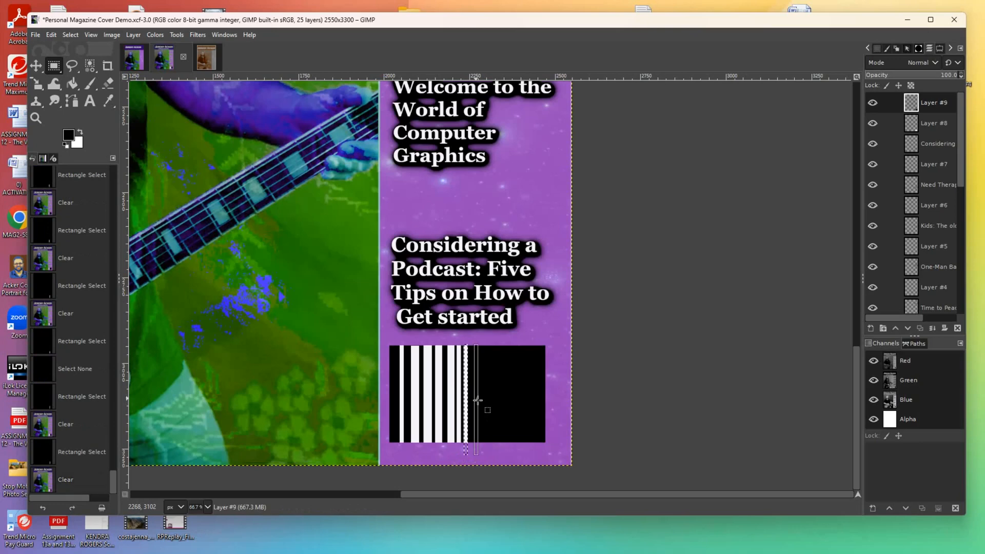
pyautogui.press('Delete')
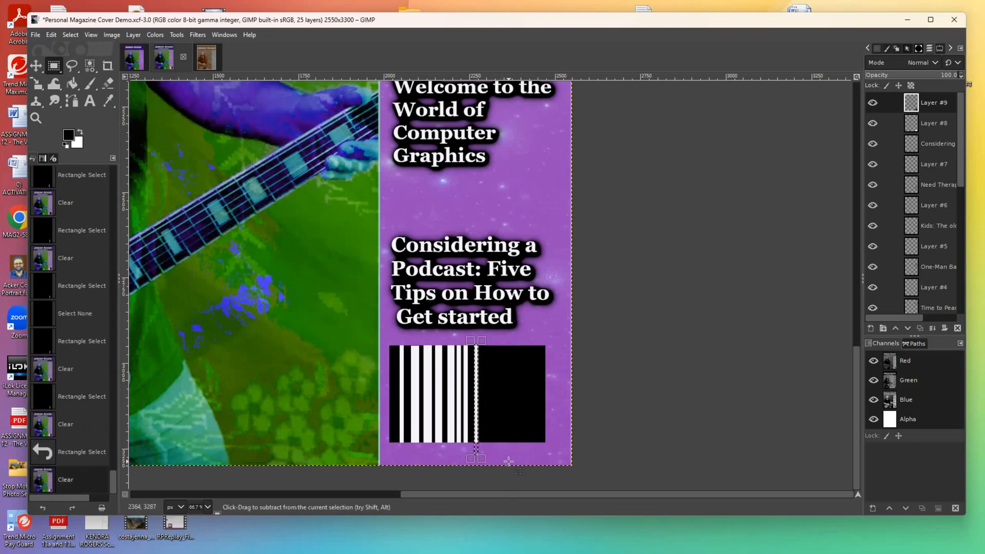
pyautogui.click(507, 461)
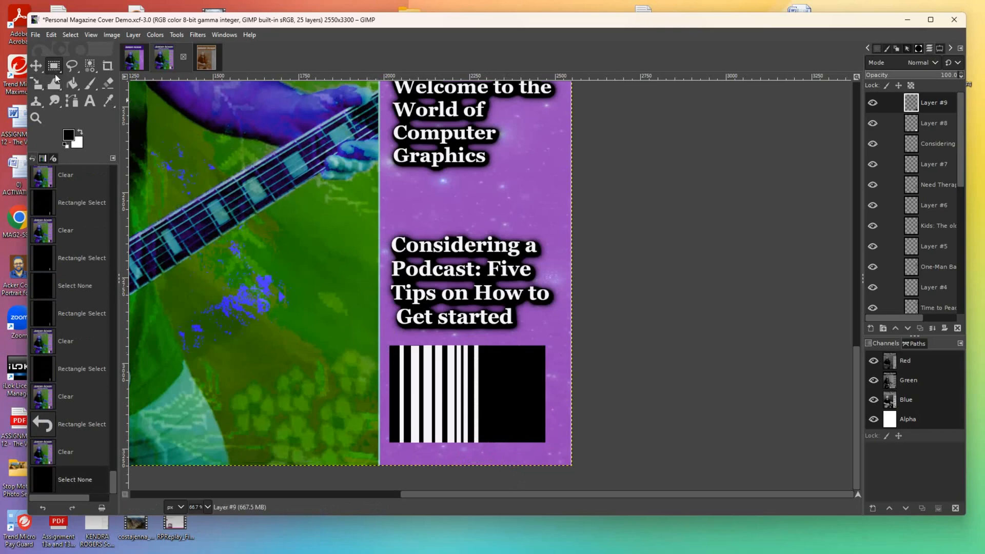
# Clear a strip at the barcode's left edge, then three white bars toward the right.
pyautogui.moveTo(400, 343); pyautogui.dragTo(397, 449)
pyautogui.press('Delete')
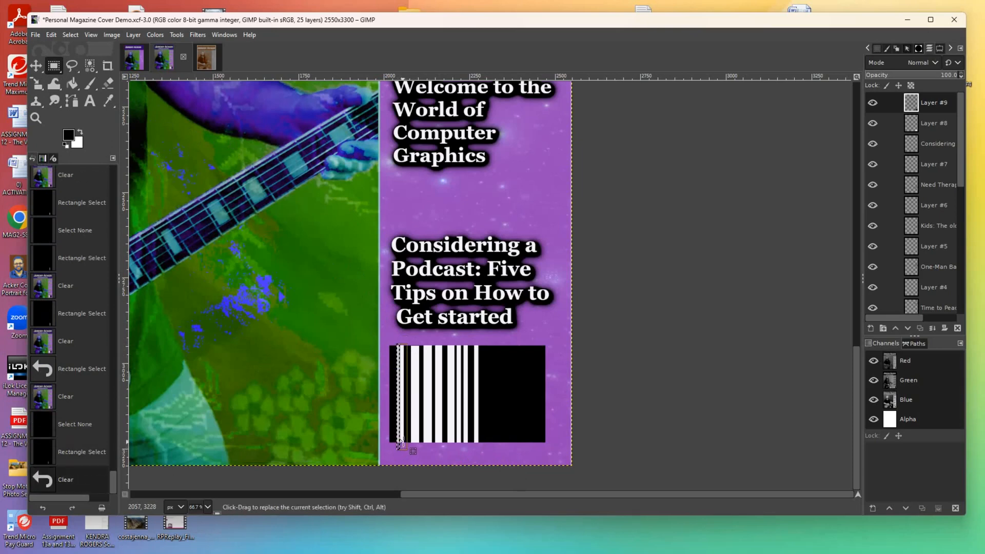
pyautogui.click(402, 441)
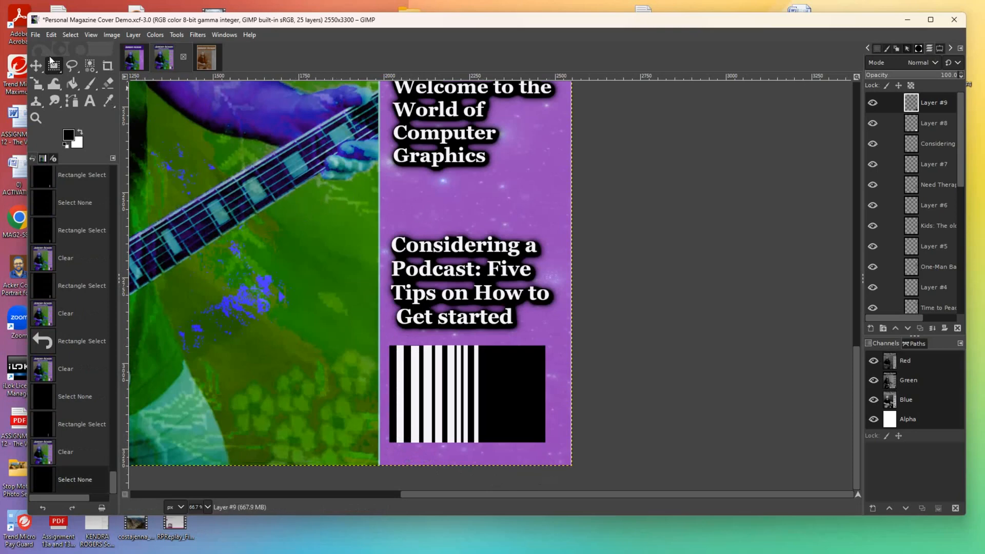
pyautogui.moveTo(482, 345); pyautogui.dragTo(486, 468)
pyautogui.hotkey('ctrl', 'z')
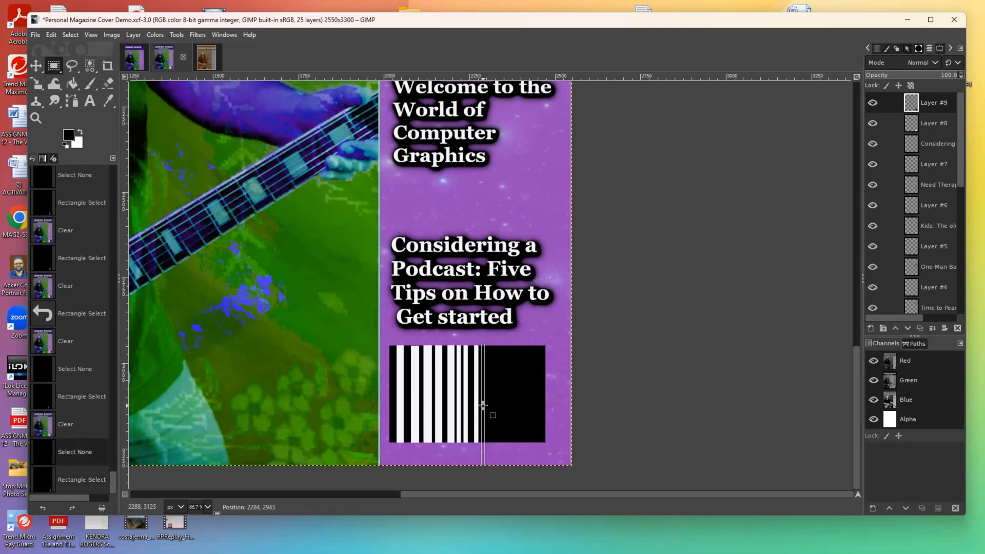
pyautogui.hotkey('ctrl', 'y')
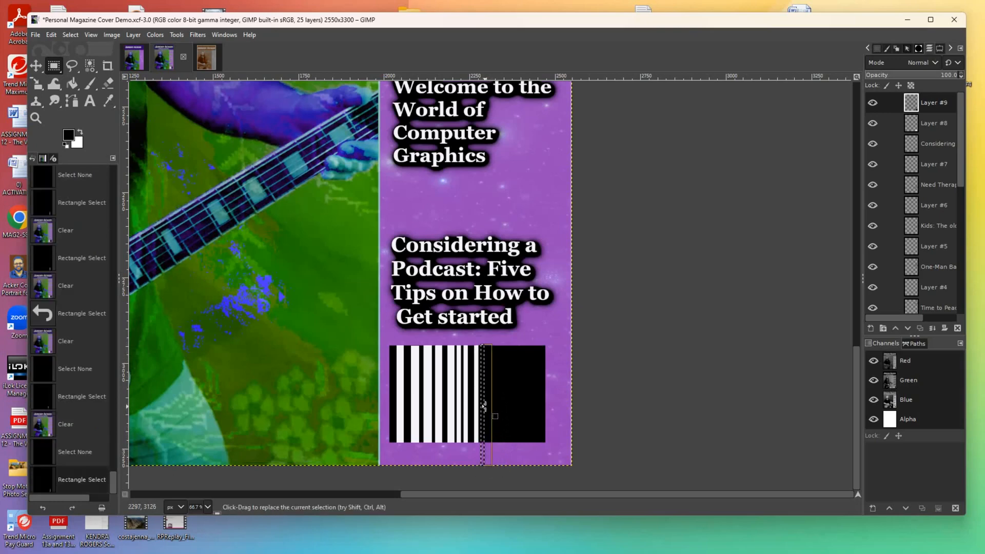
pyautogui.press('Delete')
pyautogui.moveTo(483, 403); pyautogui.dragTo(488, 397)
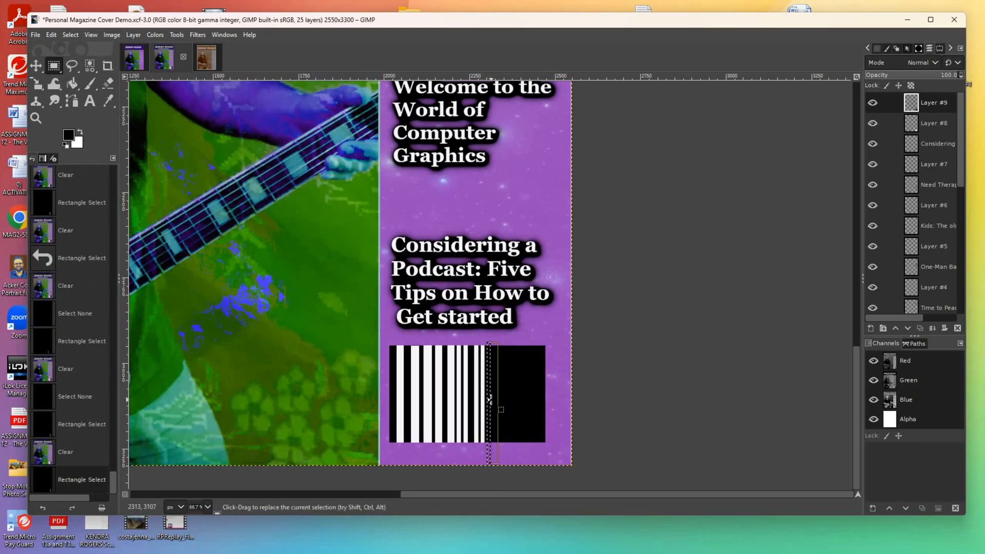
pyautogui.press('Delete')
pyautogui.moveTo(492, 397); pyautogui.dragTo(497, 395)
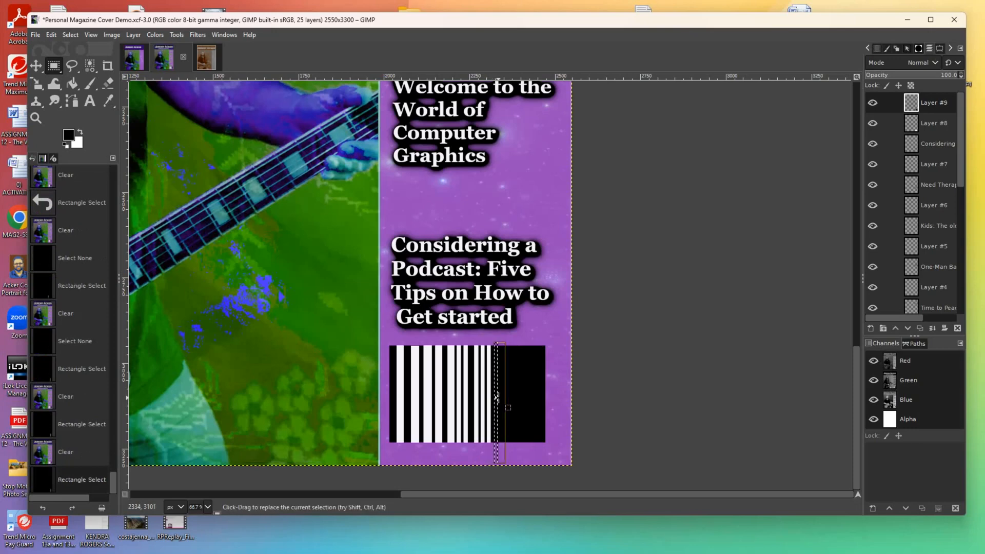
pyautogui.press('Delete')
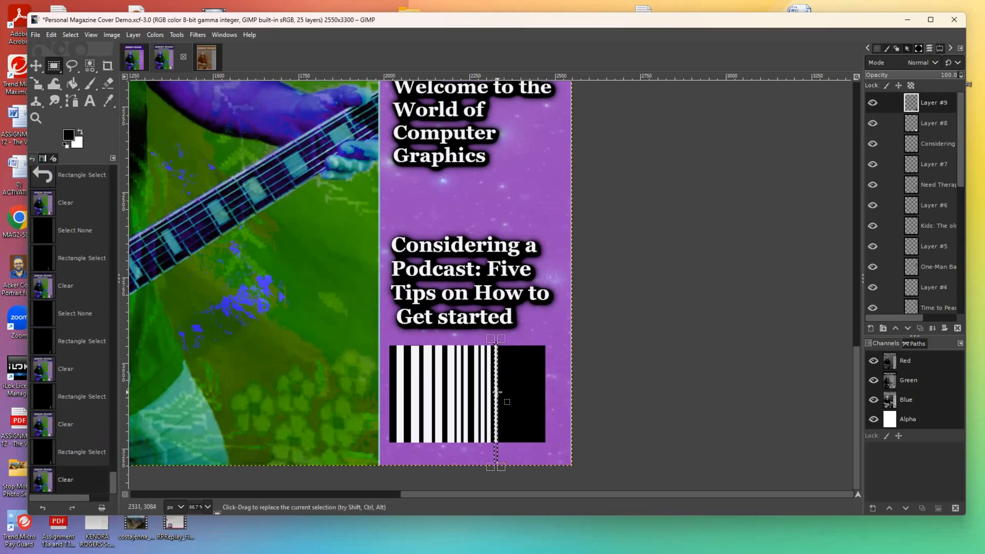
# Cut the final white gaps out to the barcode's right edge and deselect.
pyautogui.moveTo(496, 394); pyautogui.dragTo(504, 390)
pyautogui.press('Delete')
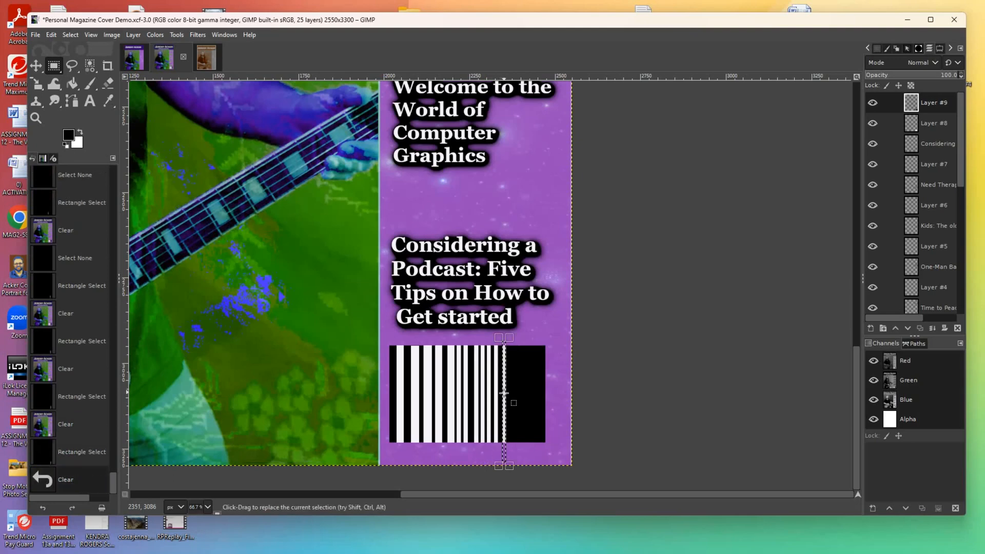
pyautogui.moveTo(504, 392); pyautogui.dragTo(510, 390)
pyautogui.press('Delete')
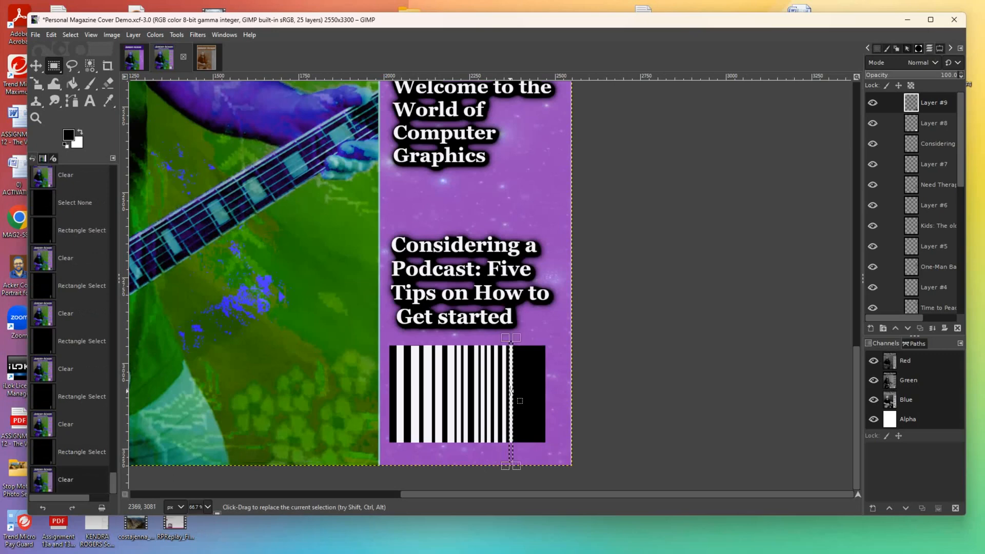
pyautogui.moveTo(514, 391); pyautogui.dragTo(517, 395)
pyautogui.hotkey('ctrl', 'z')
pyautogui.hotkey('ctrl', 'z')
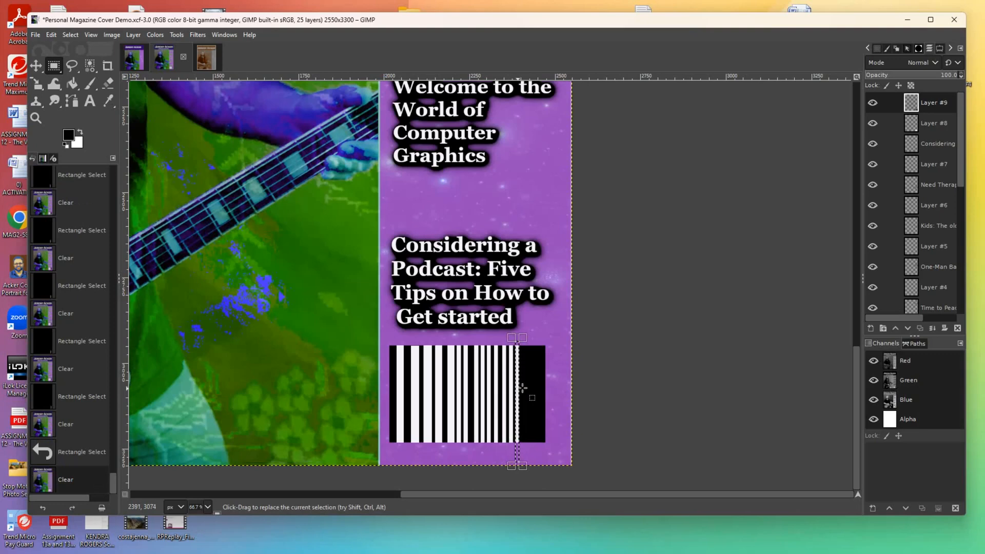
pyautogui.click(523, 392)
pyautogui.press('Delete')
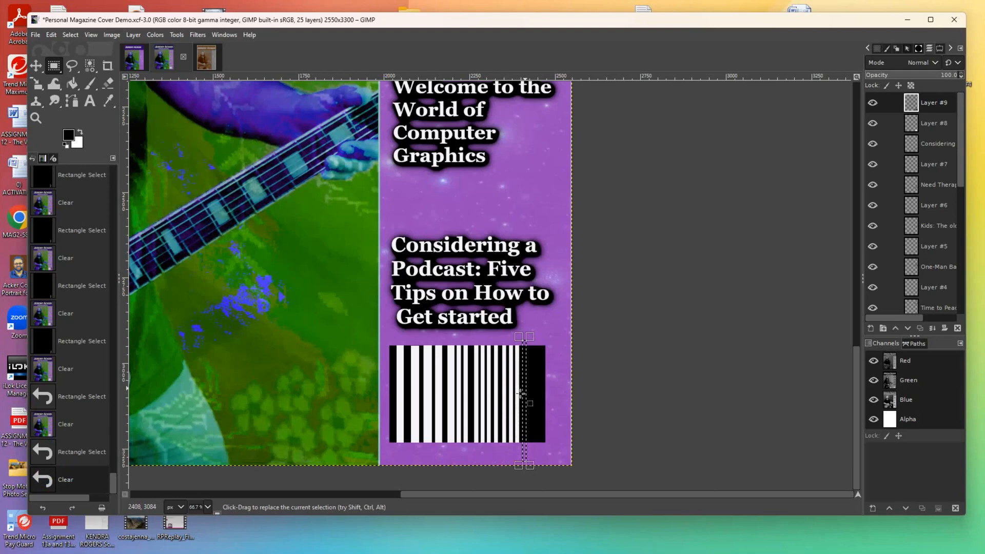
pyautogui.moveTo(522, 388); pyautogui.dragTo(534, 382)
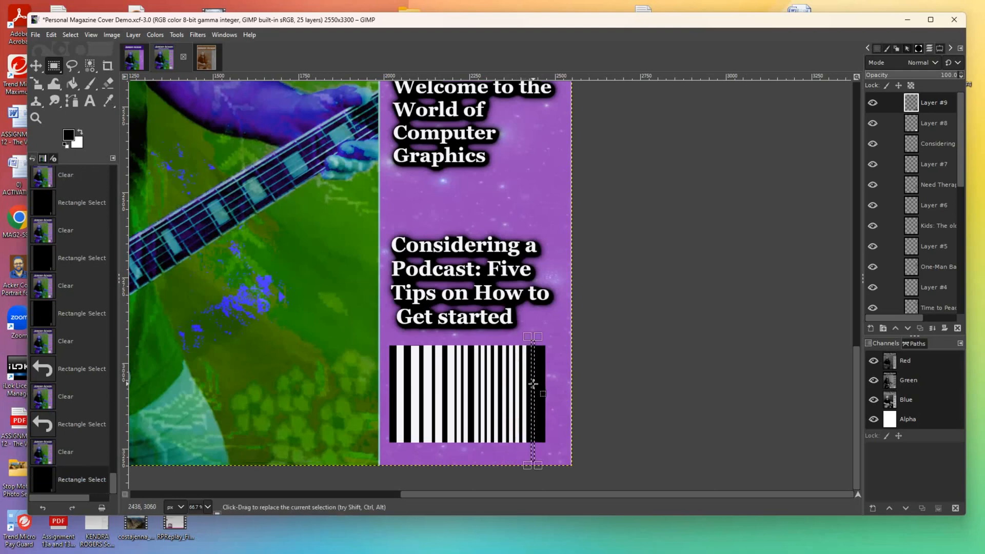
pyautogui.press('Delete')
pyautogui.moveTo(533, 382); pyautogui.dragTo(540, 380)
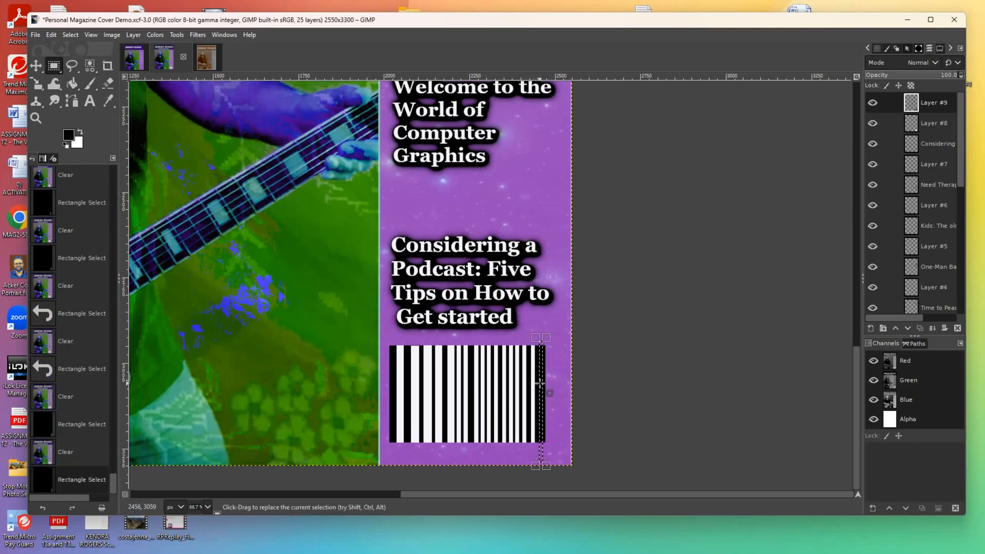
pyautogui.press('Delete')
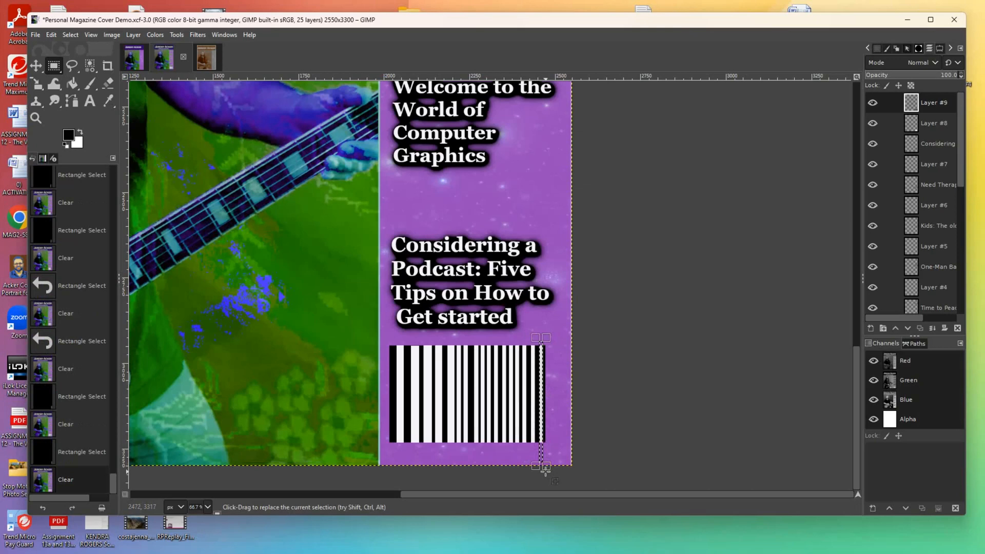
pyautogui.click(545, 469)
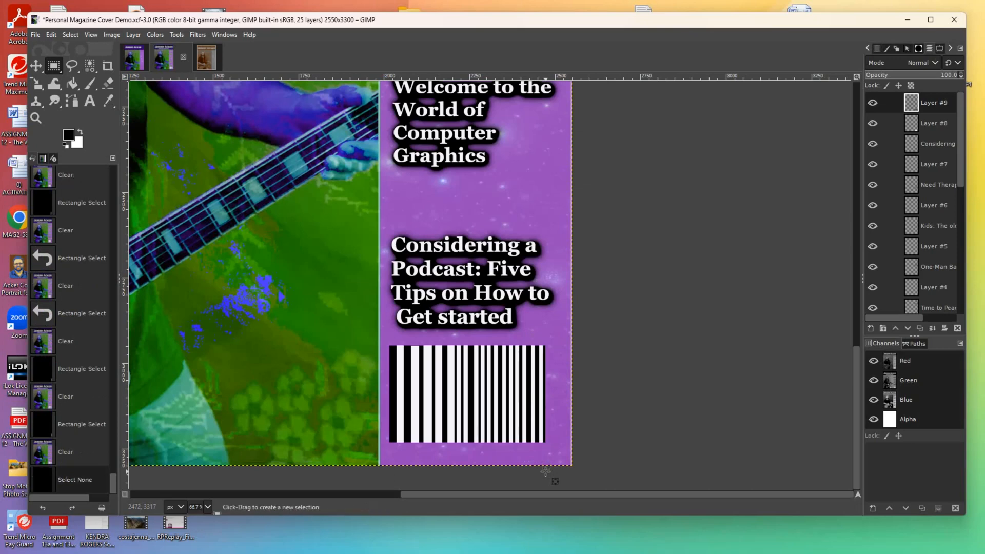
pyautogui.click(55, 71)
# Clear a white horizontal band along the bottom edge of the barcode stripes.
pyautogui.moveTo(416, 425); pyautogui.dragTo(529, 441)
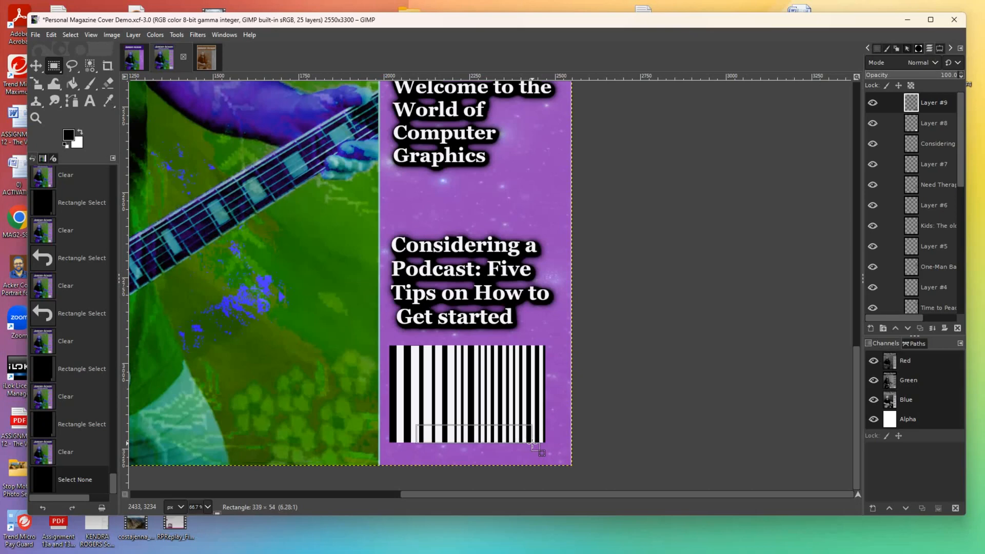
pyautogui.moveTo(532, 445); pyautogui.dragTo(532, 447)
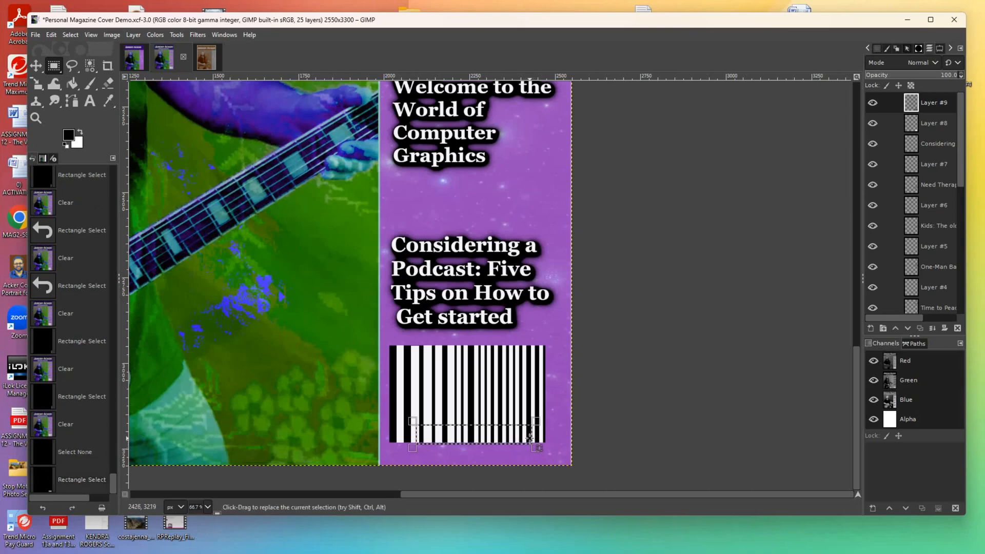
pyautogui.press('Delete')
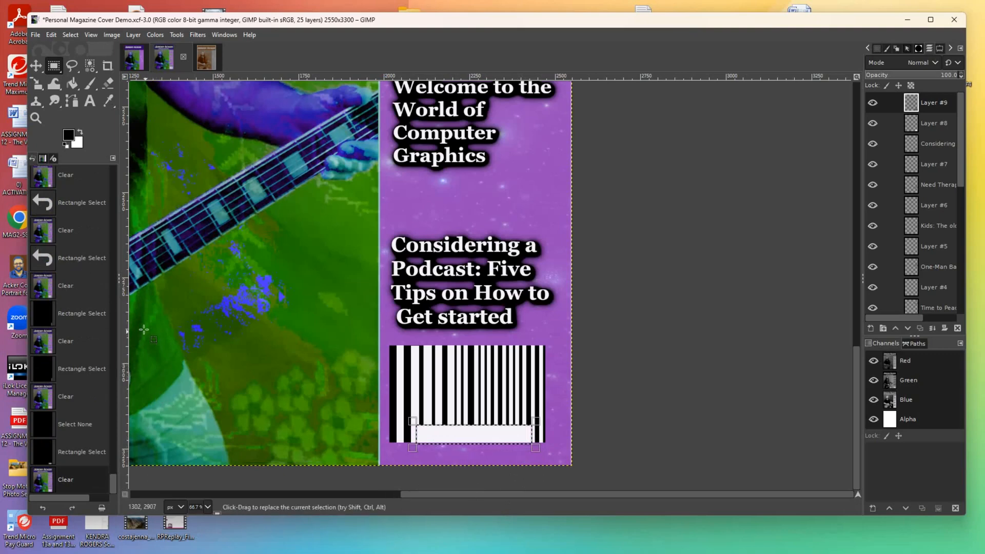
pyautogui.click(88, 102)
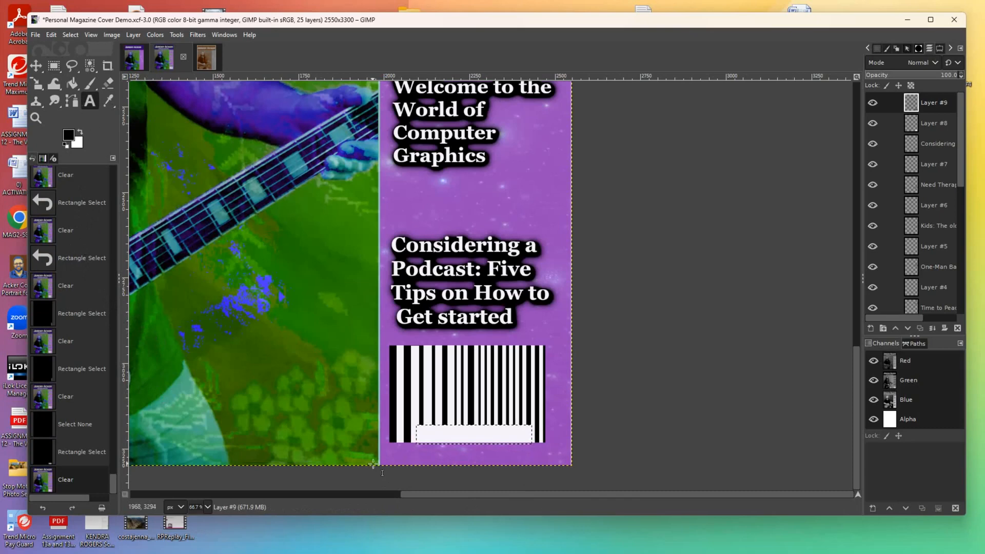
# Type the number 23467351 in a Georgia Bold text box just below the barcode.
pyautogui.click(420, 432)
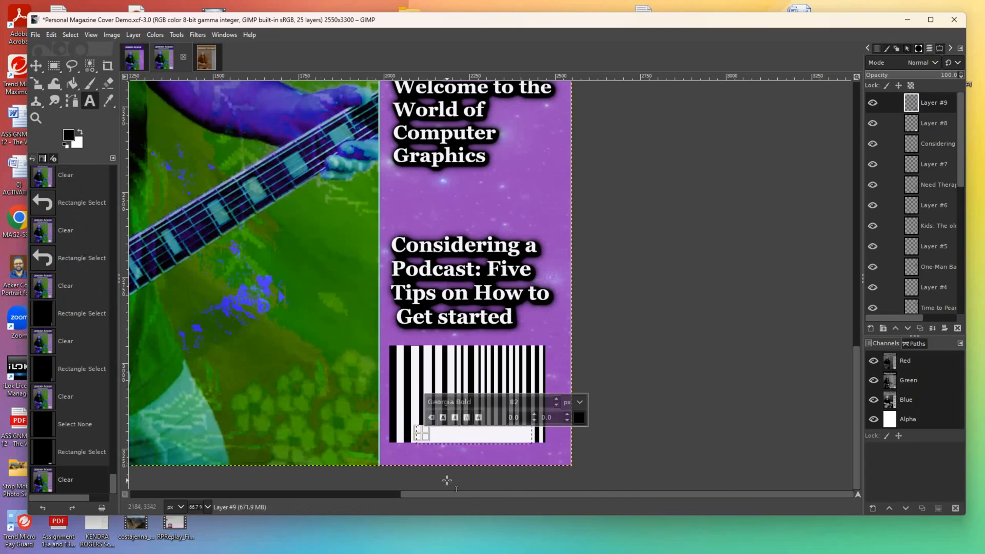
pyautogui.write('2')
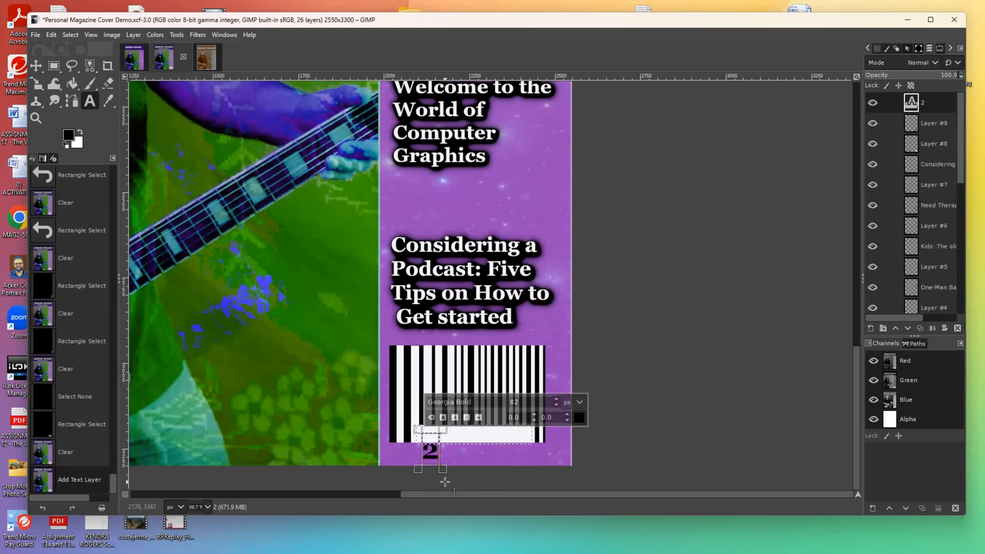
pyautogui.write('34673')
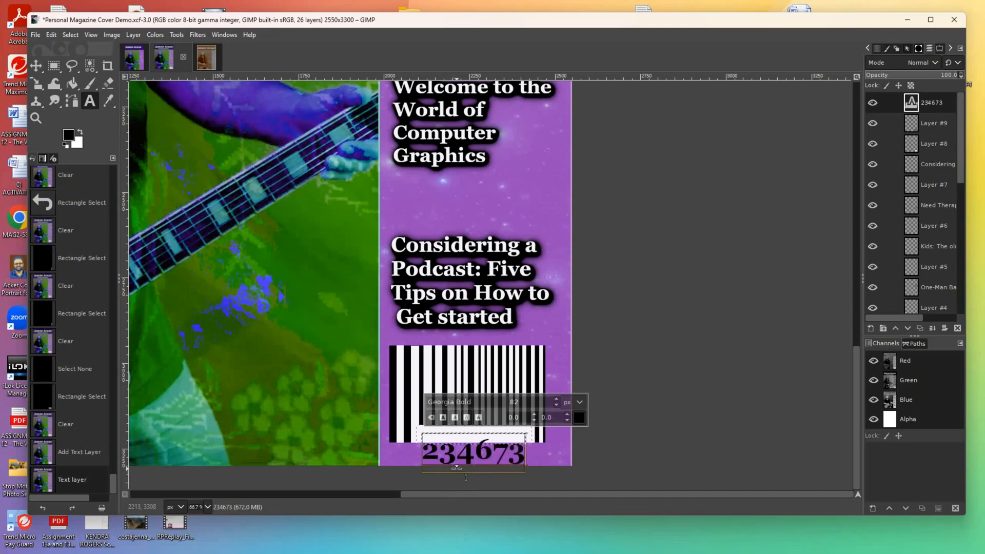
pyautogui.write('51')
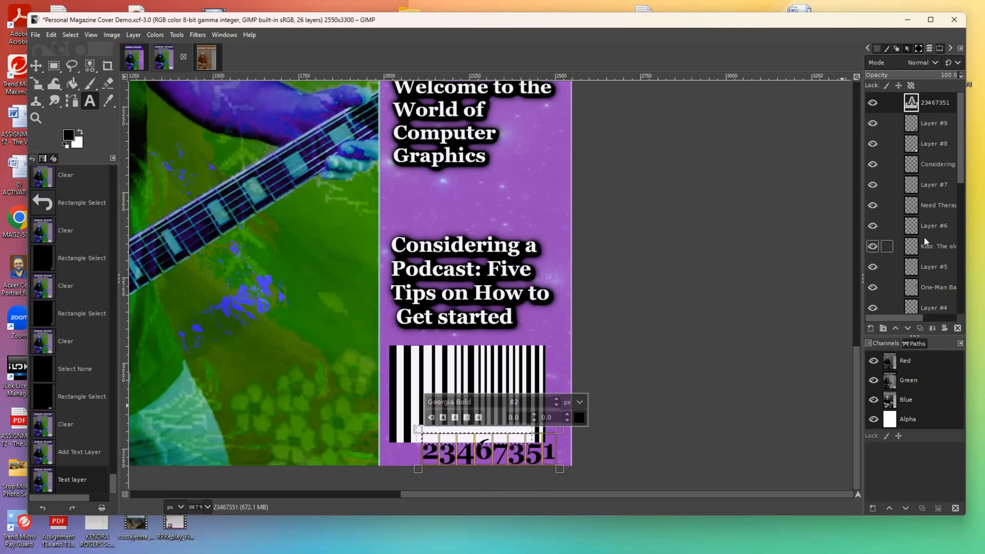
# Try the number in Gill Sans MT, Gill Sans MT Bold Italic, and Pristina fonts.
pyautogui.click(940, 49)
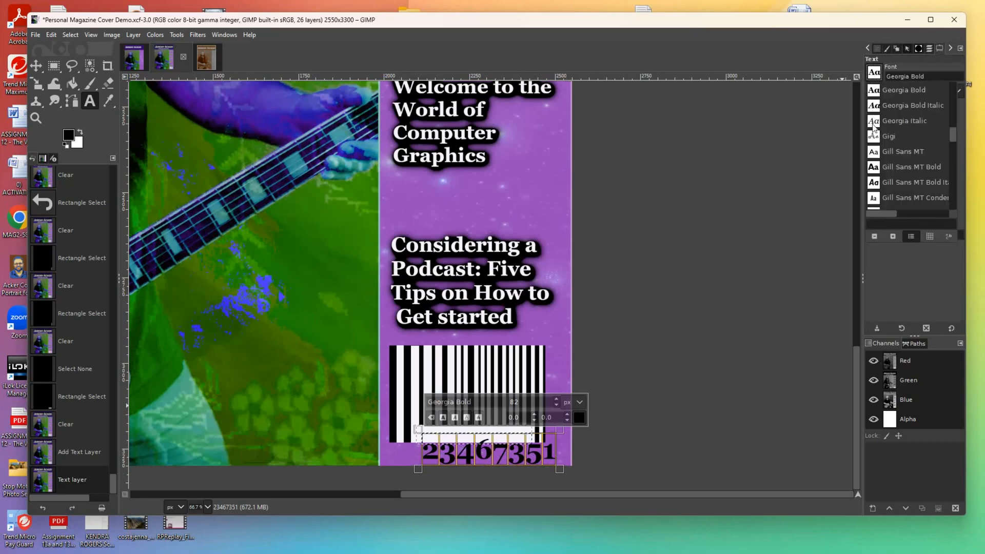
pyautogui.click(898, 153)
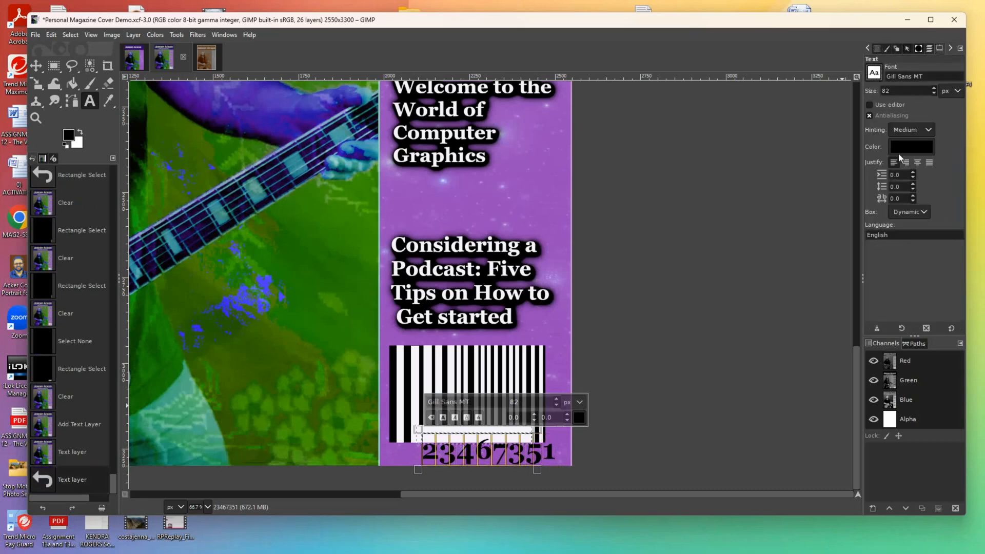
pyautogui.click(873, 72)
pyautogui.click(898, 121)
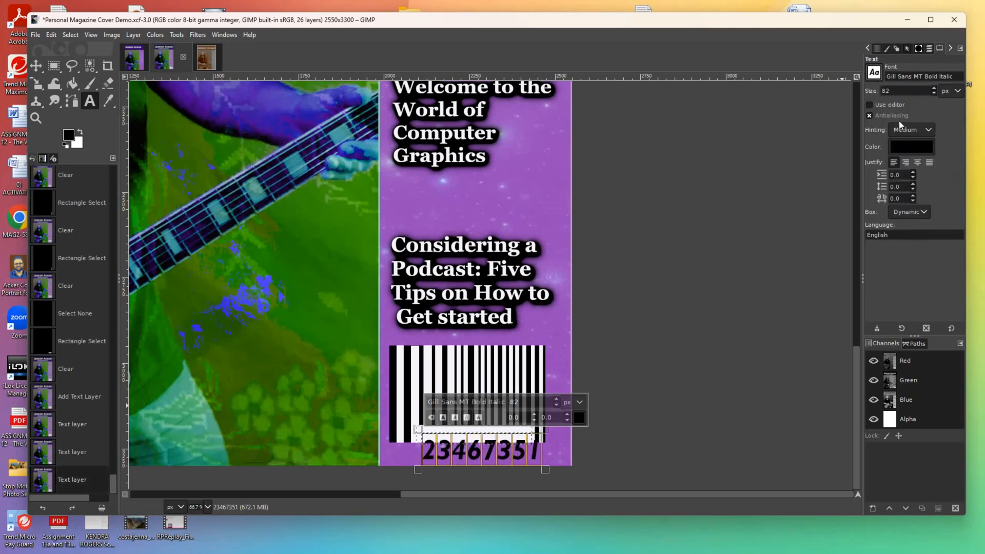
pyautogui.click(874, 72)
pyautogui.moveTo(953, 133); pyautogui.dragTo(953, 168)
pyautogui.click(922, 173)
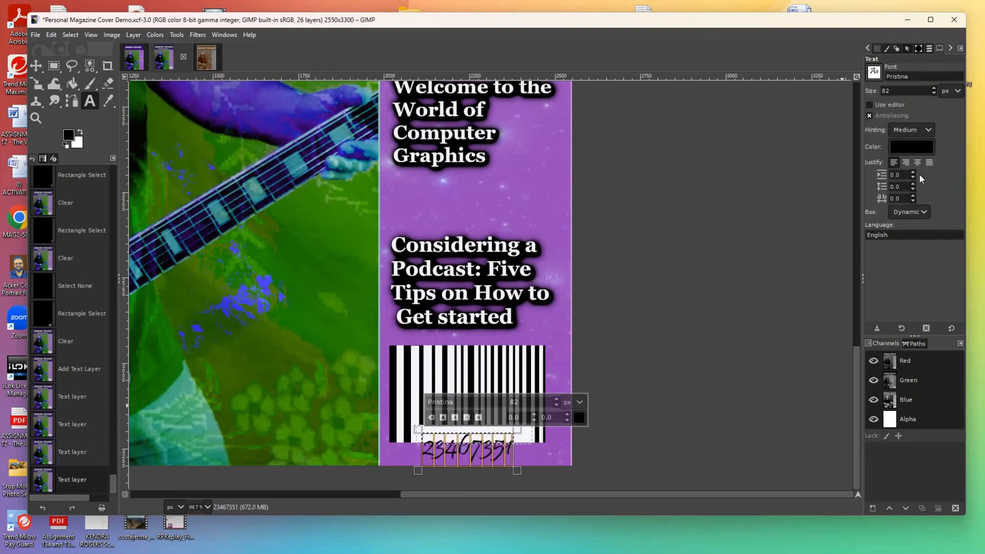
# Try Corbel Bold and Century Gothic Italic, then set the number's font to Calibri Light.
pyautogui.click(874, 72)
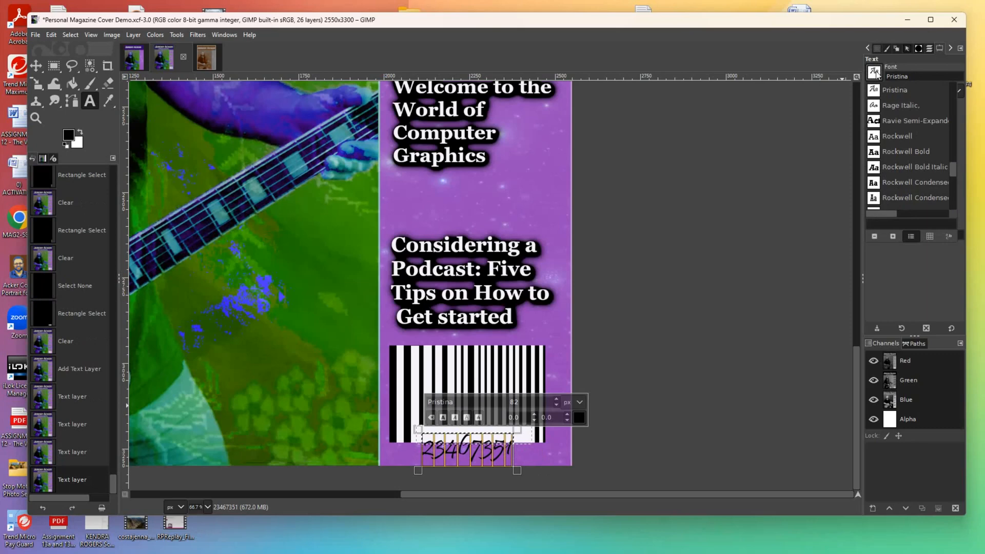
pyautogui.moveTo(954, 164); pyautogui.dragTo(952, 113)
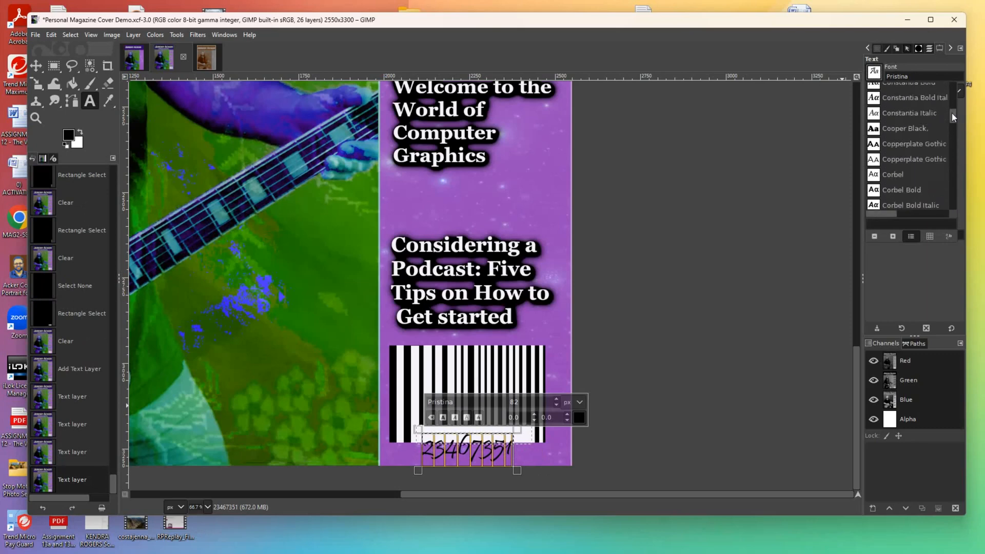
pyautogui.doubleClick(920, 189)
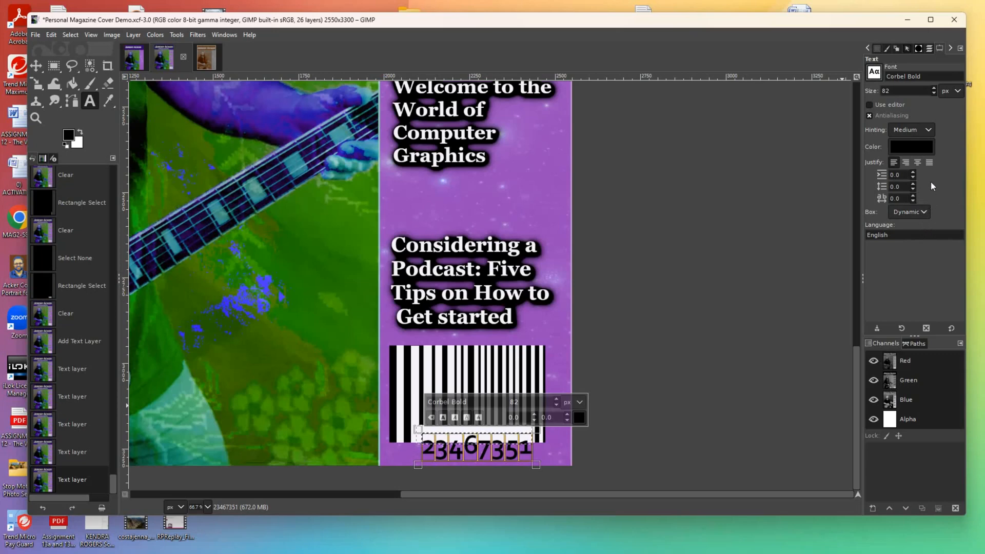
pyautogui.click(873, 76)
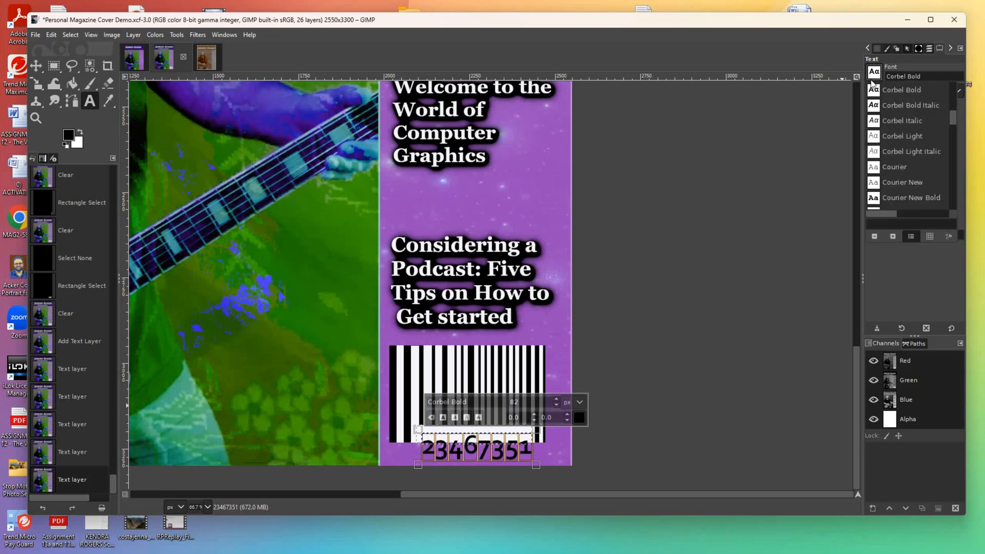
pyautogui.moveTo(953, 115); pyautogui.dragTo(952, 109)
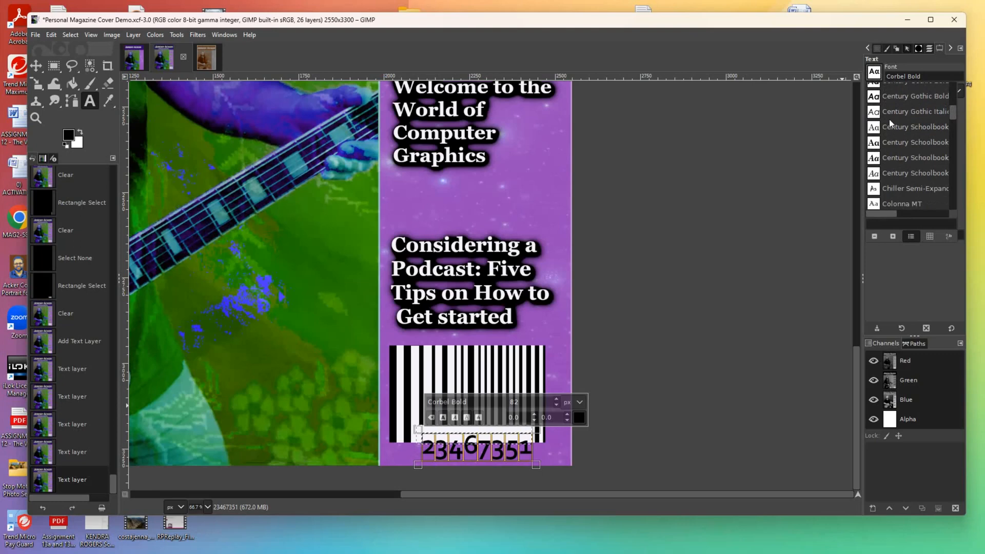
pyautogui.click(876, 112)
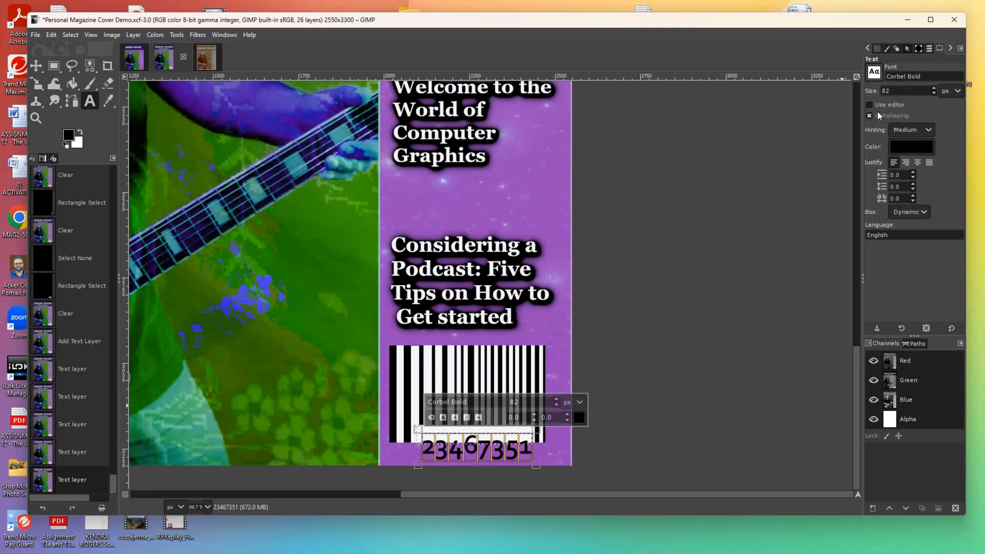
pyautogui.click(874, 73)
pyautogui.moveTo(952, 109); pyautogui.dragTo(951, 104)
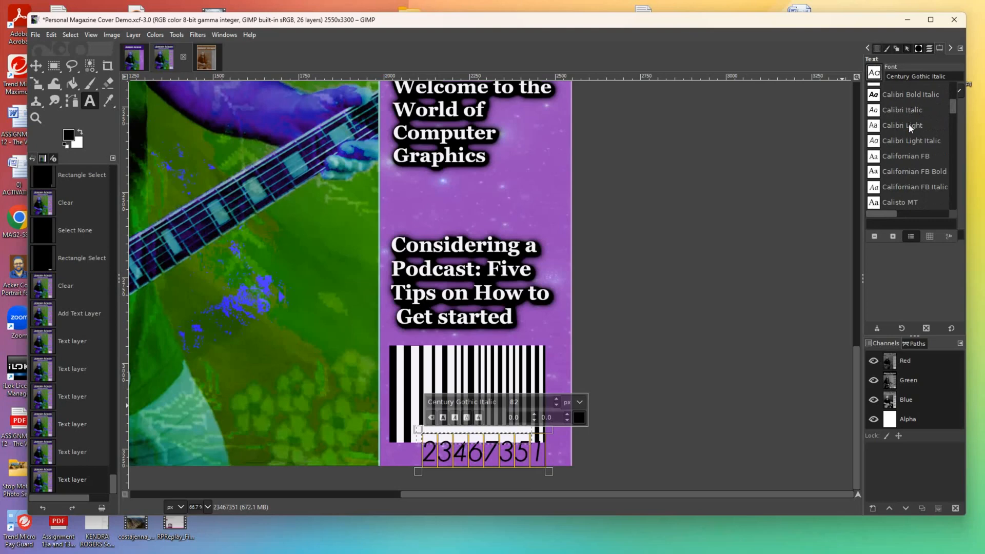
pyautogui.click(909, 124)
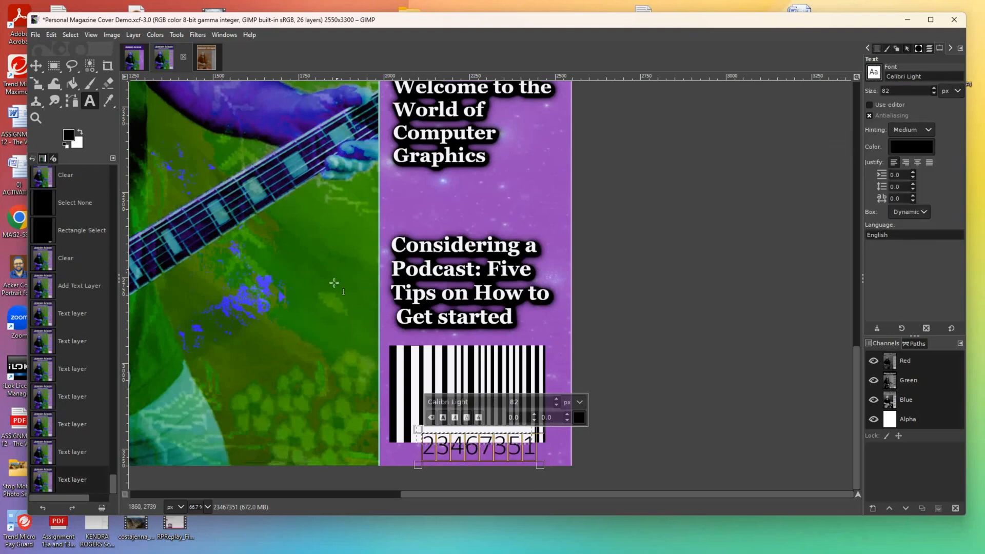
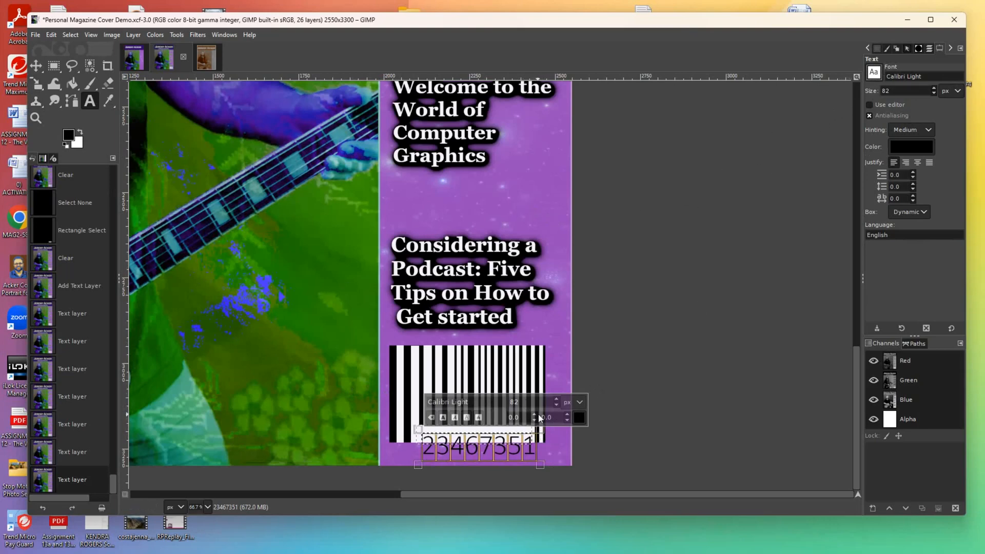
# Shrink the barcode number from 82 to 72 px and drag it up inside the barcode.
pyautogui.click(555, 405)
pyautogui.click(554, 405)
pyautogui.click(553, 405)
pyautogui.click(554, 405)
pyautogui.click(554, 405)
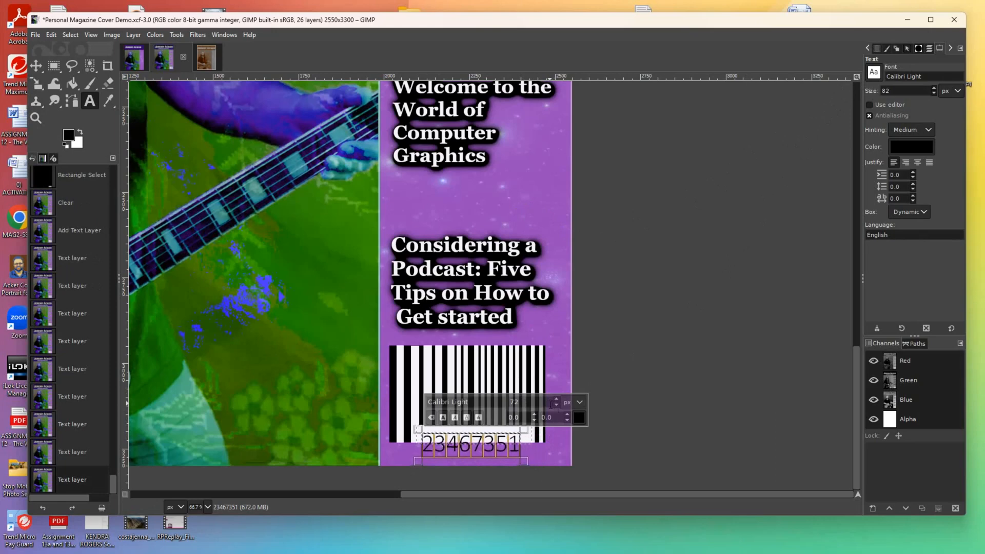
pyautogui.click(36, 66)
pyautogui.moveTo(435, 453); pyautogui.dragTo(437, 441)
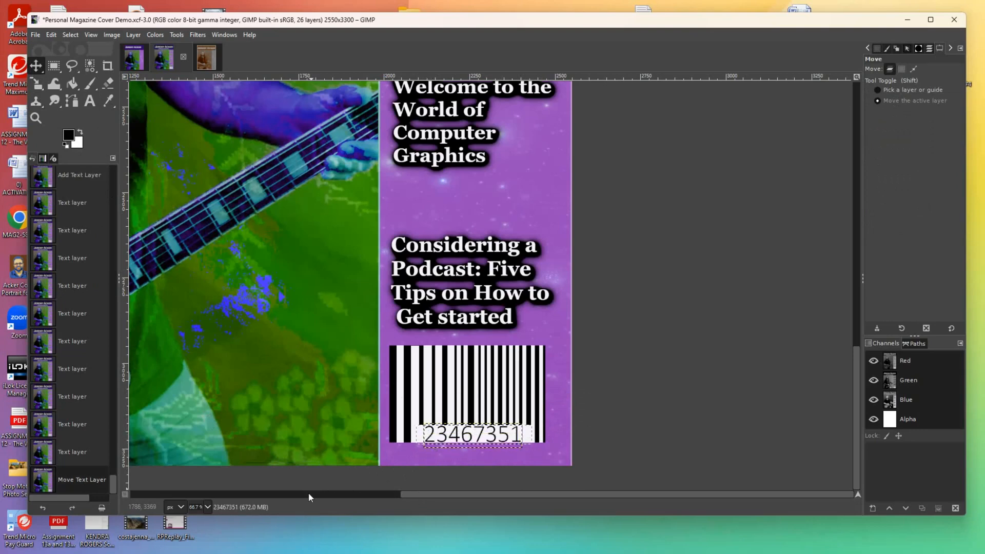
# Zoom out to 12.5% to view the whole finished cover.
pyautogui.click(36, 118)
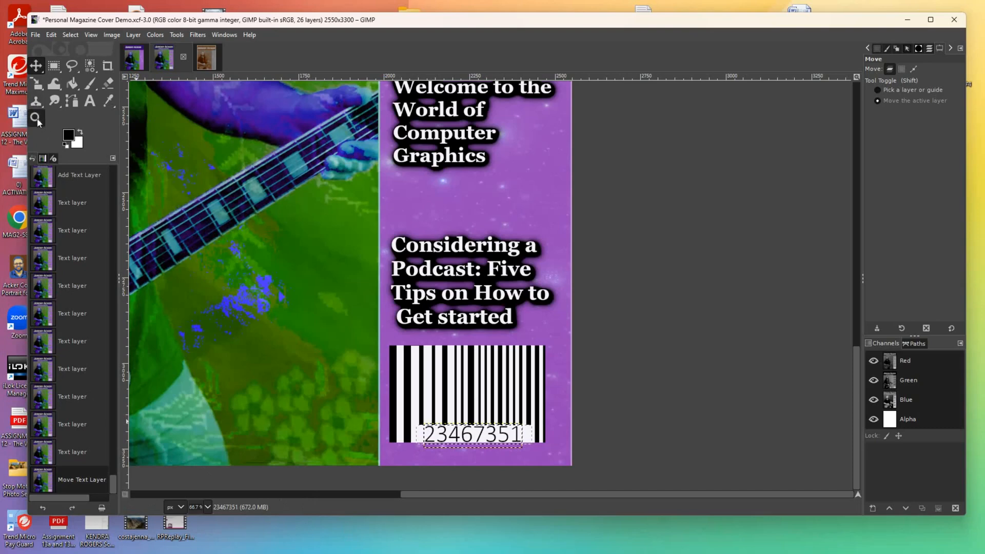
pyautogui.keyDown('ctrl'); pyautogui.click(373, 296); pyautogui.keyUp('ctrl')
pyautogui.keyDown('ctrl'); pyautogui.click(374, 296); pyautogui.keyUp('ctrl')
pyautogui.keyDown('ctrl'); pyautogui.click(373, 296); pyautogui.keyUp('ctrl')
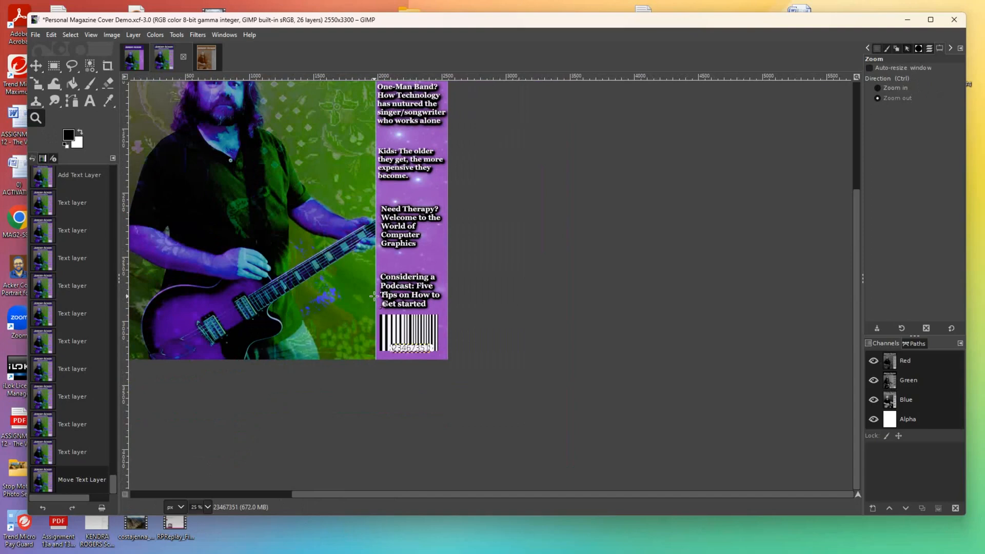
pyautogui.keyDown('ctrl'); pyautogui.click(374, 296); pyautogui.keyUp('ctrl')
pyautogui.keyDown('ctrl'); pyautogui.click(374, 295); pyautogui.keyUp('ctrl')
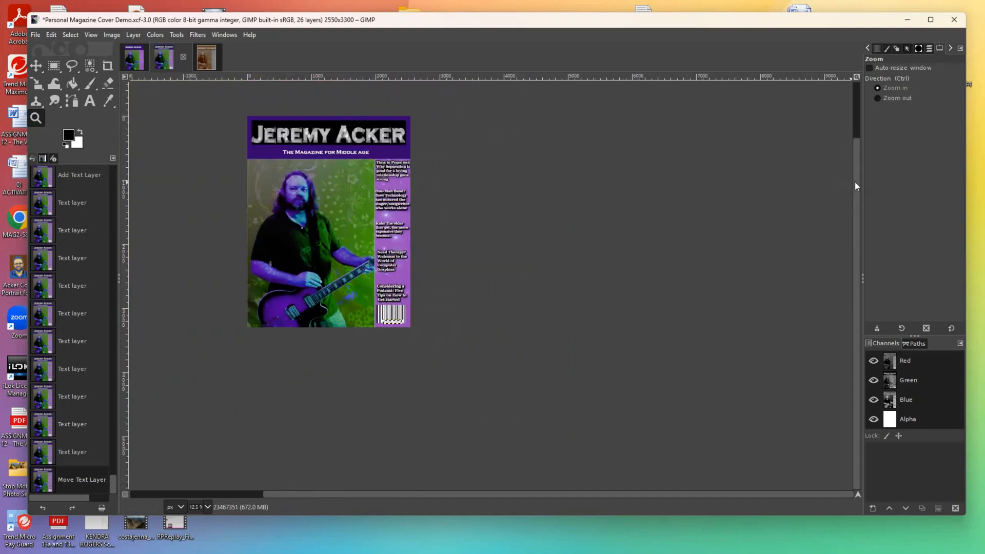
pyautogui.moveTo(854, 182); pyautogui.dragTo(855, 103)
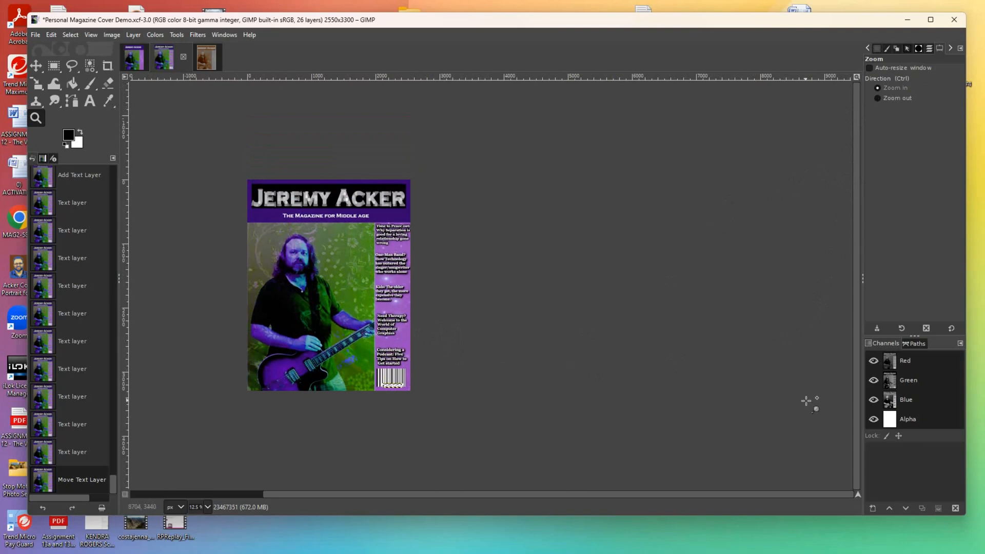
# Show the Layers list and zoom back in to 25% on the headline strip.
pyautogui.click(929, 49)
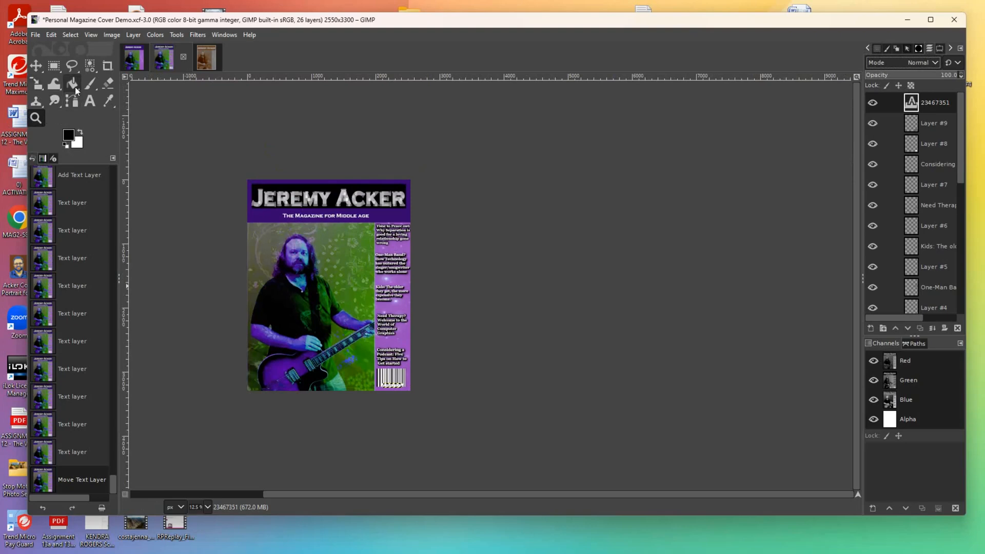
pyautogui.click(477, 275)
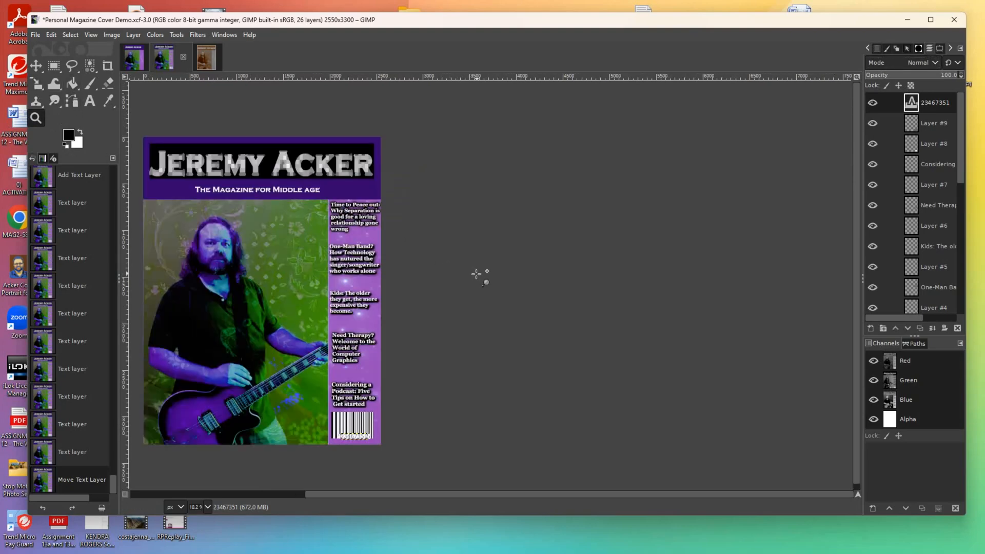
pyautogui.click(469, 283)
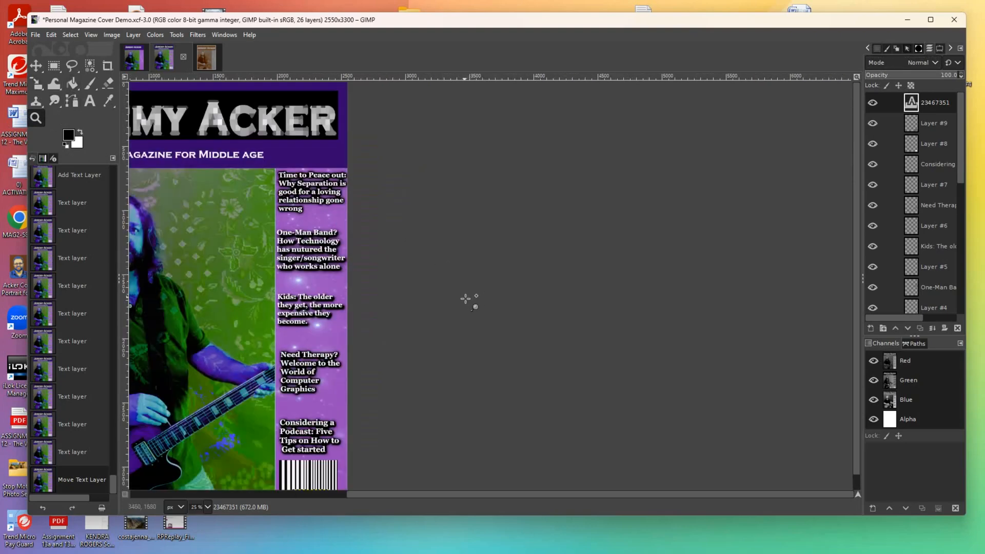
pyautogui.scroll(-1, 861, 457)
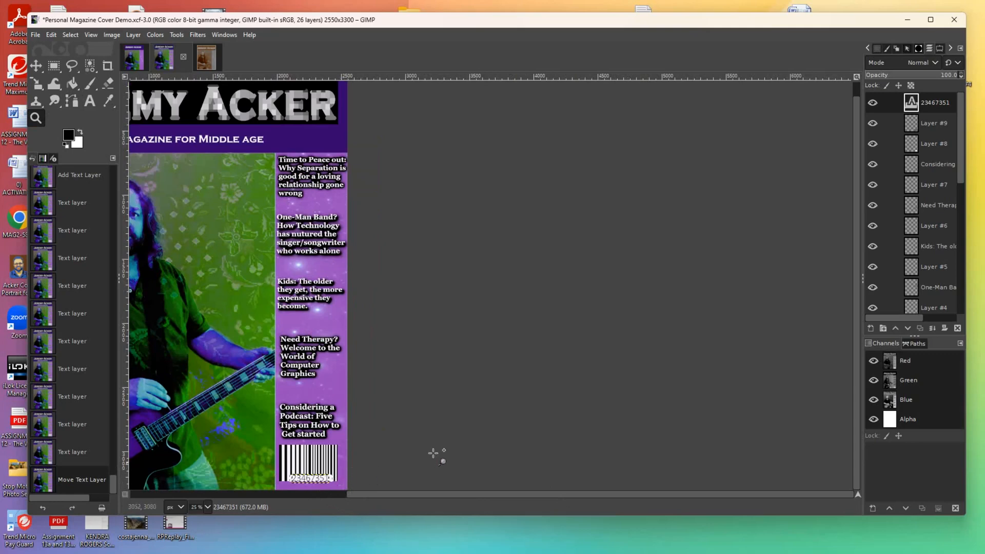
# Test the visibility toggles on the barcode number, barcode and white box layers.
pyautogui.click(872, 102)
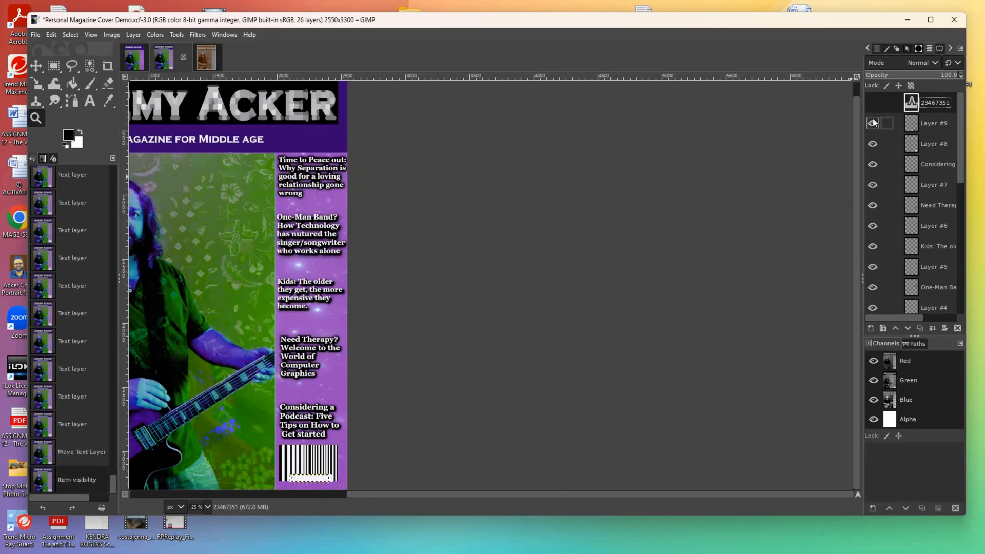
pyautogui.click(872, 124)
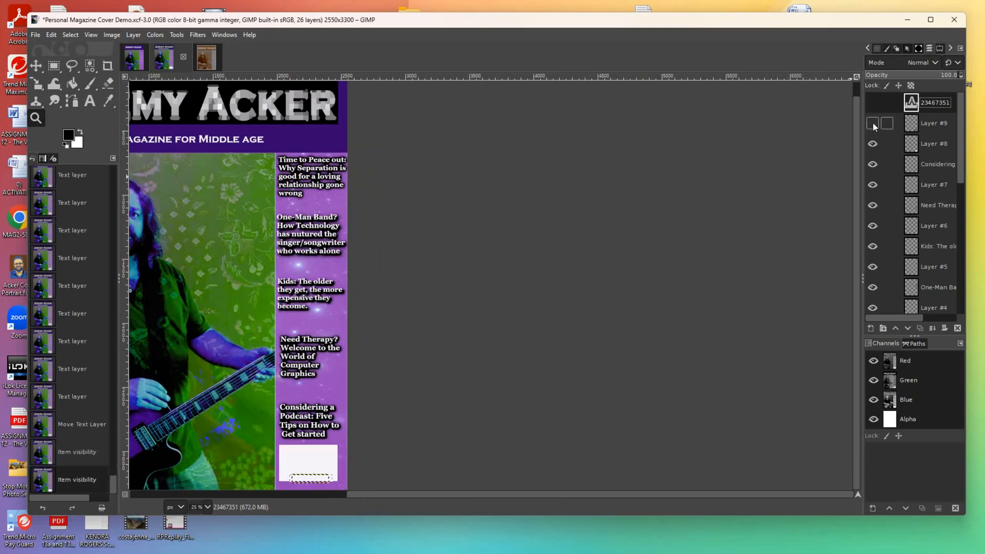
pyautogui.click(873, 144)
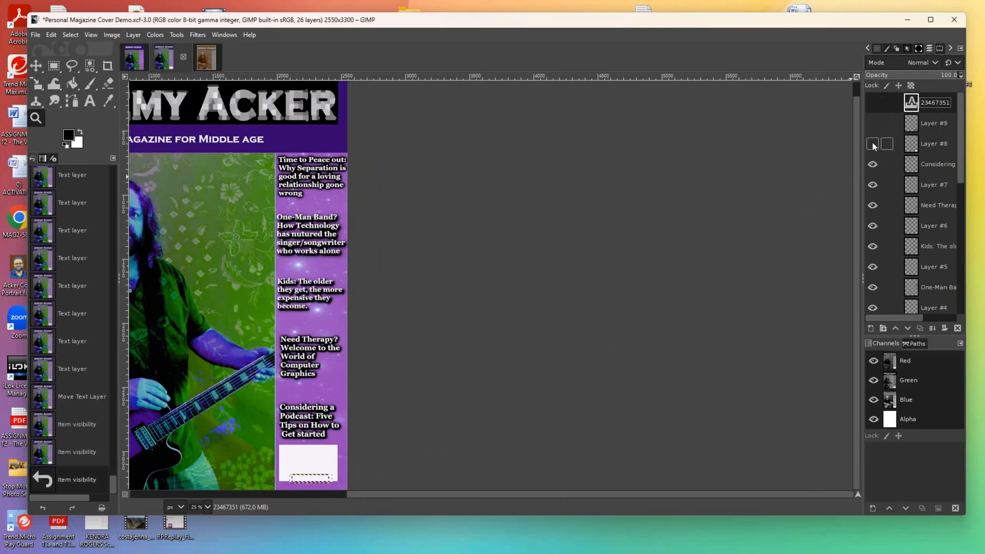
pyautogui.click(873, 145)
pyautogui.click(872, 103)
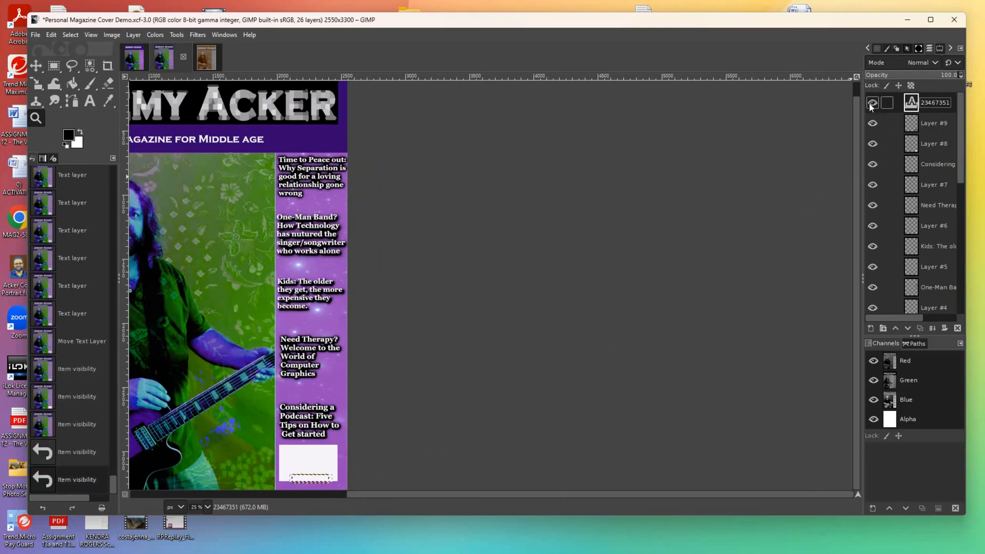
# Hide the Considering, Need Therapy, Kids and One-Man Band headlines with Layers #7, #6 and #5.
pyautogui.click(872, 163)
pyautogui.click(873, 185)
pyautogui.click(872, 206)
pyautogui.click(872, 225)
pyautogui.click(872, 246)
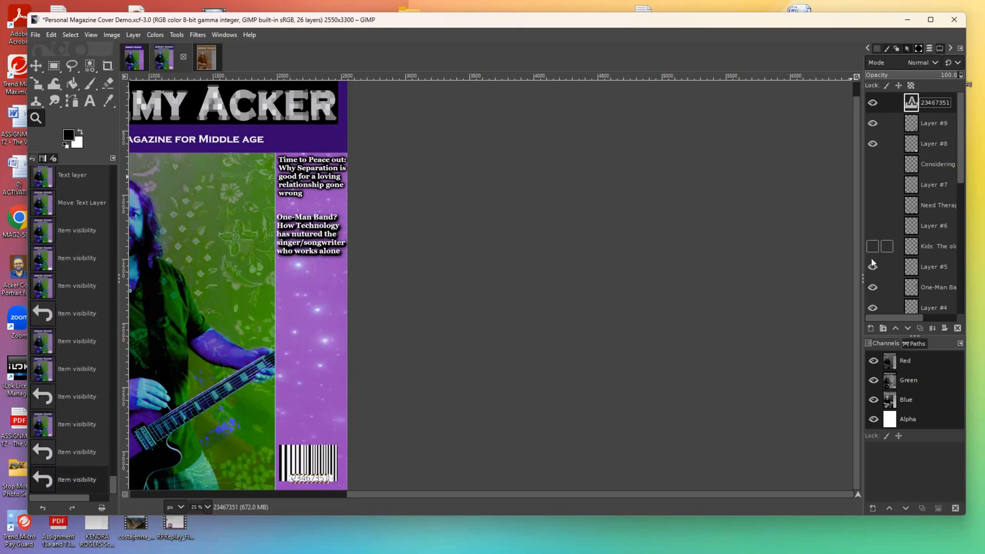
pyautogui.click(872, 266)
pyautogui.click(871, 308)
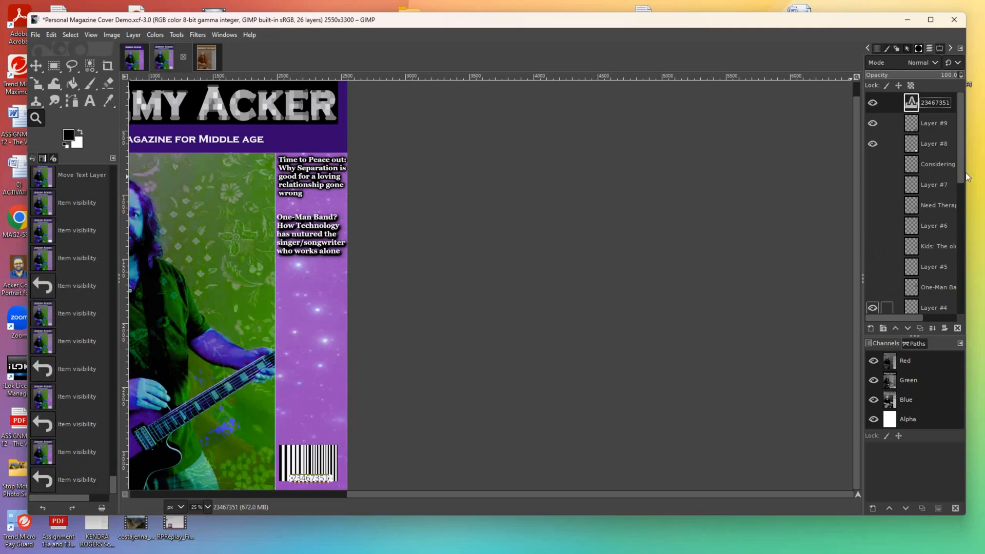
pyautogui.scroll(-4, 887, 229)
# Hide Time to Peace out, Layer #3, the title, tagline, Layers #2, #1, Layer and Visible #2.
pyautogui.click(872, 225)
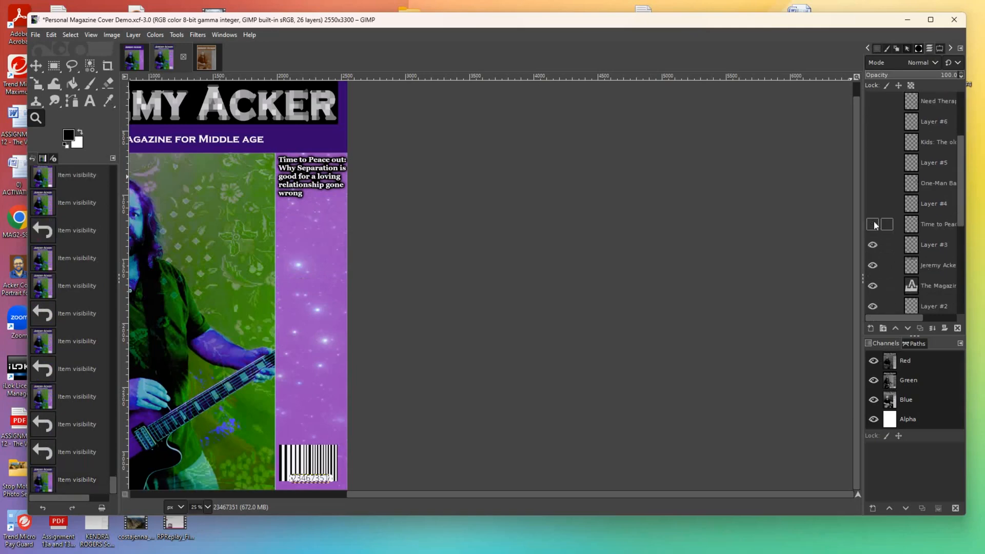
pyautogui.click(871, 244)
pyautogui.click(872, 265)
pyautogui.click(872, 286)
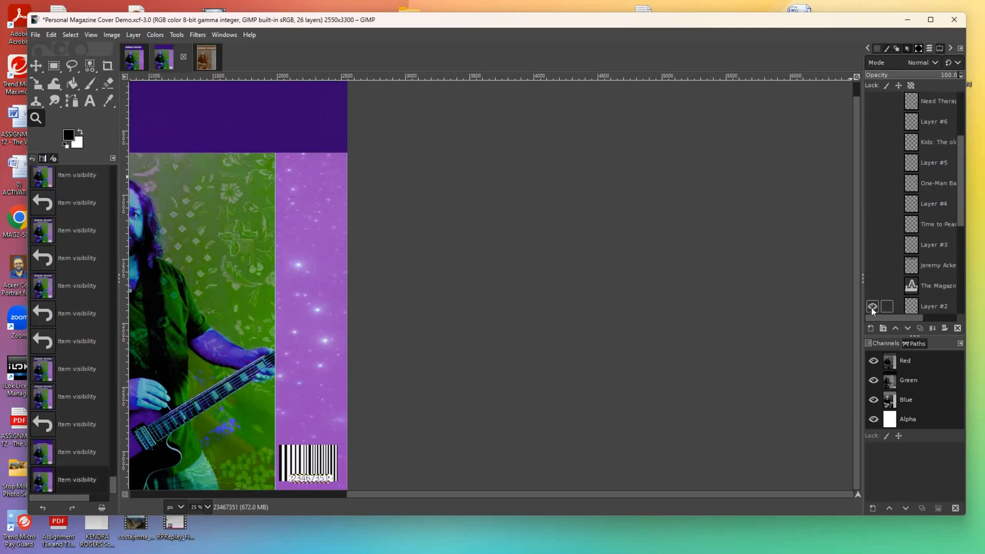
pyautogui.click(871, 306)
pyautogui.scroll(-4, 962, 263)
pyautogui.scroll(-2, 962, 263)
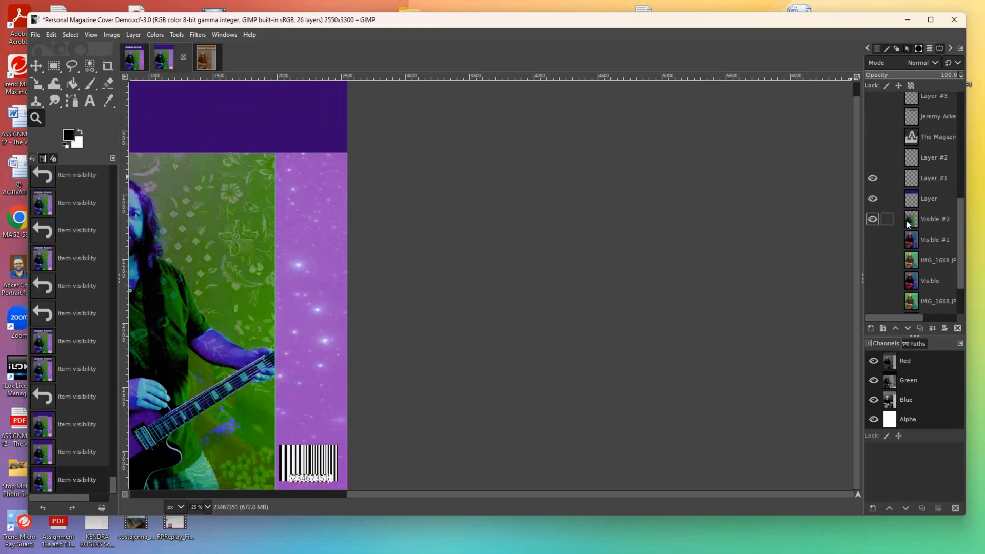
pyautogui.click(875, 180)
pyautogui.click(871, 200)
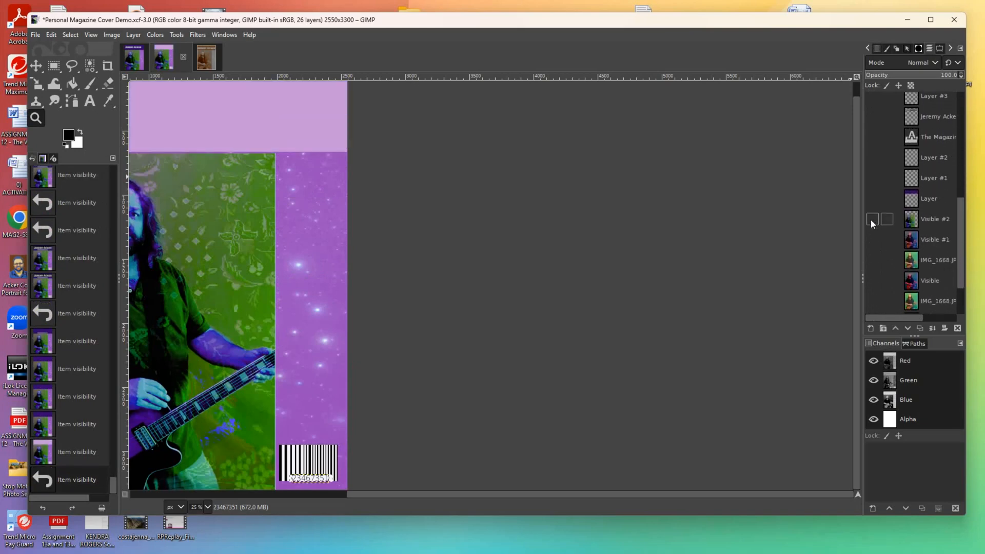
pyautogui.click(872, 219)
# Hide the starry fractal layer and the lavender background.
pyautogui.scroll(-3, 960, 259)
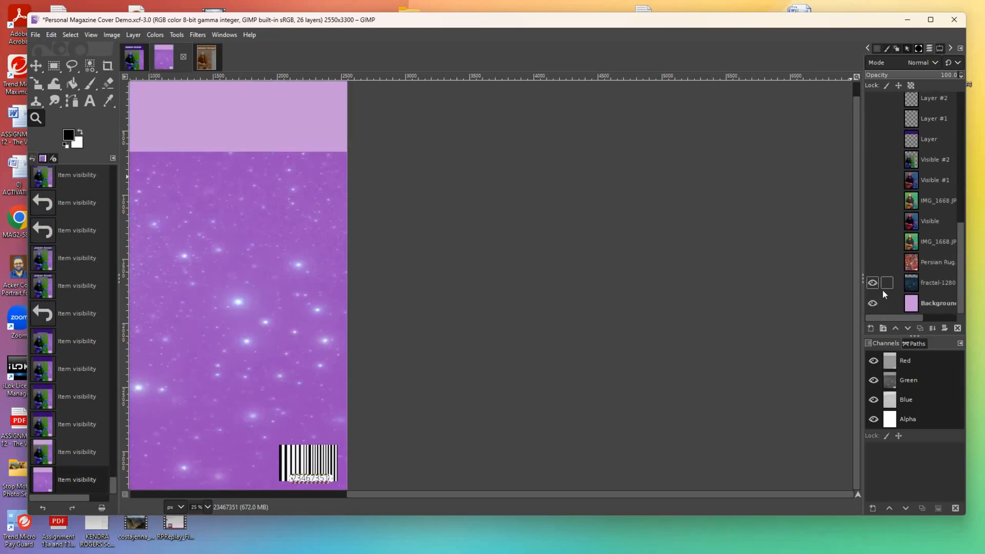
pyautogui.click(874, 283)
pyautogui.click(872, 303)
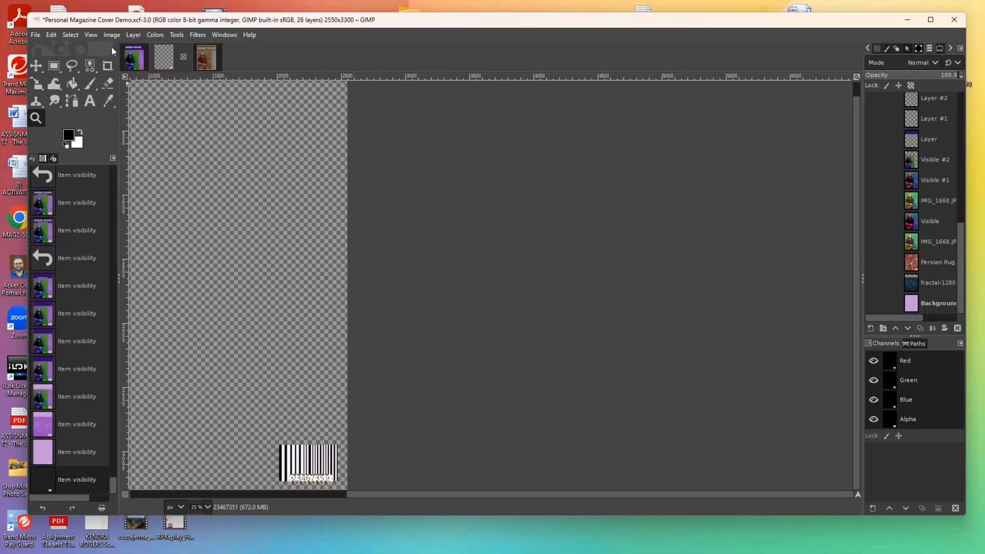
pyautogui.scroll(5, 882, 241)
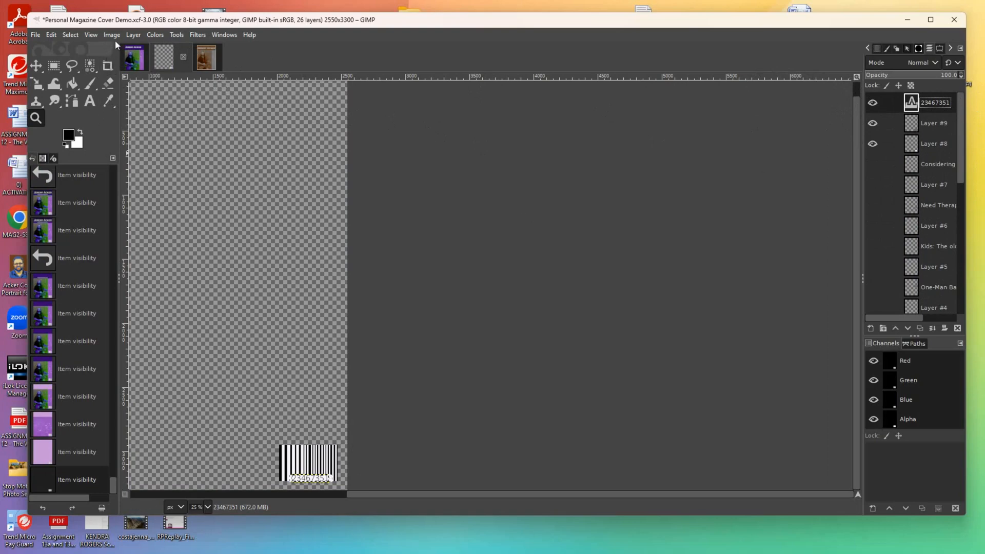
# Create a Visible #3 layer from the visible barcode, number and white box.
pyautogui.click(129, 37)
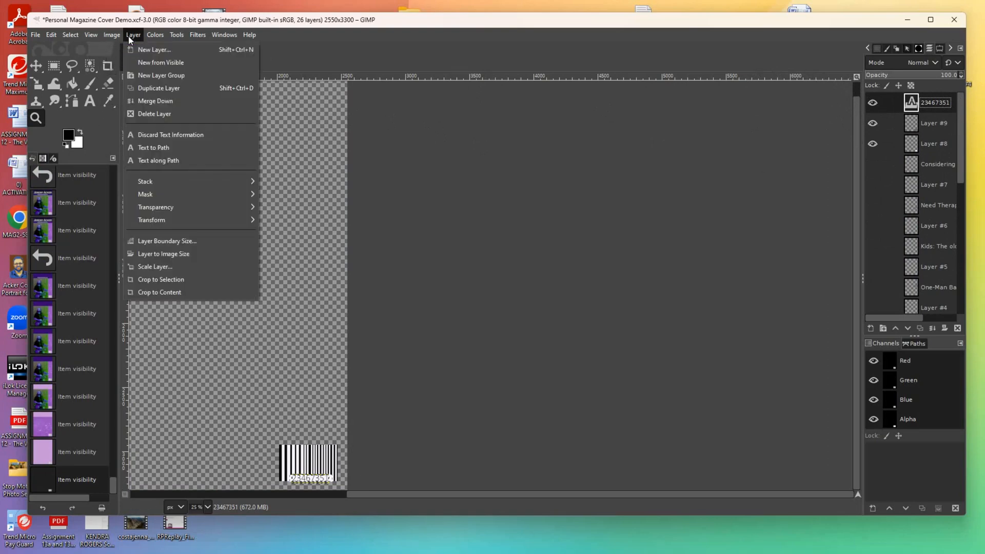
pyautogui.click(148, 64)
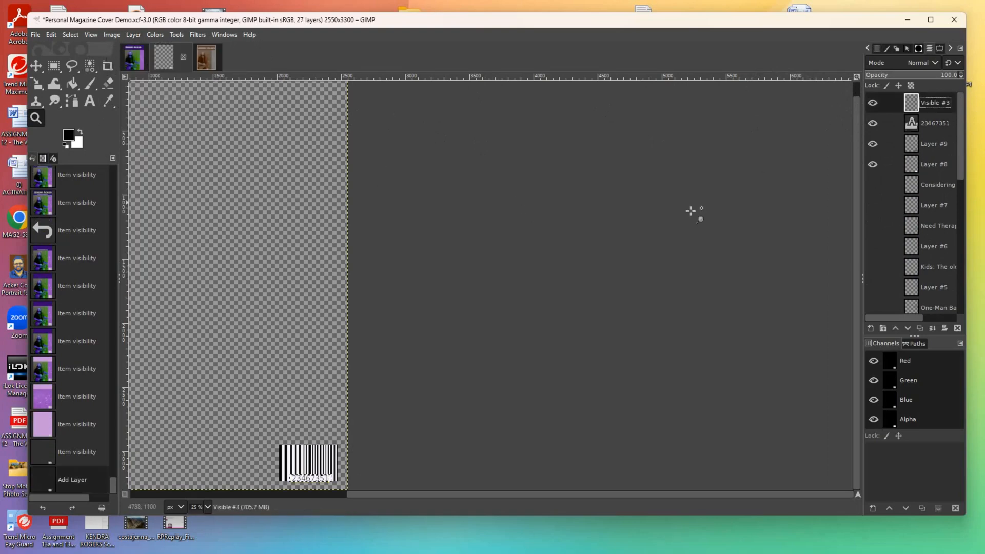
pyautogui.click(871, 104)
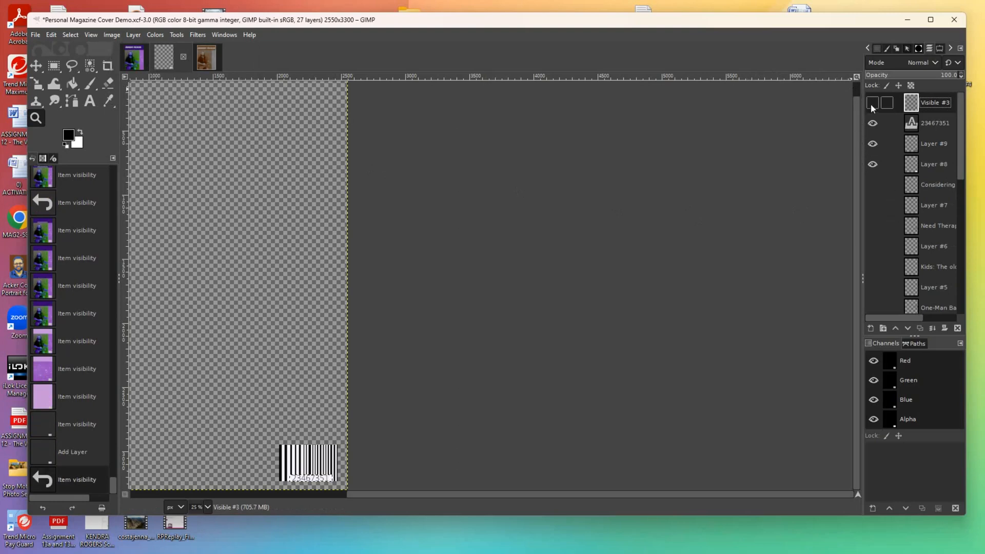
pyautogui.click(939, 124)
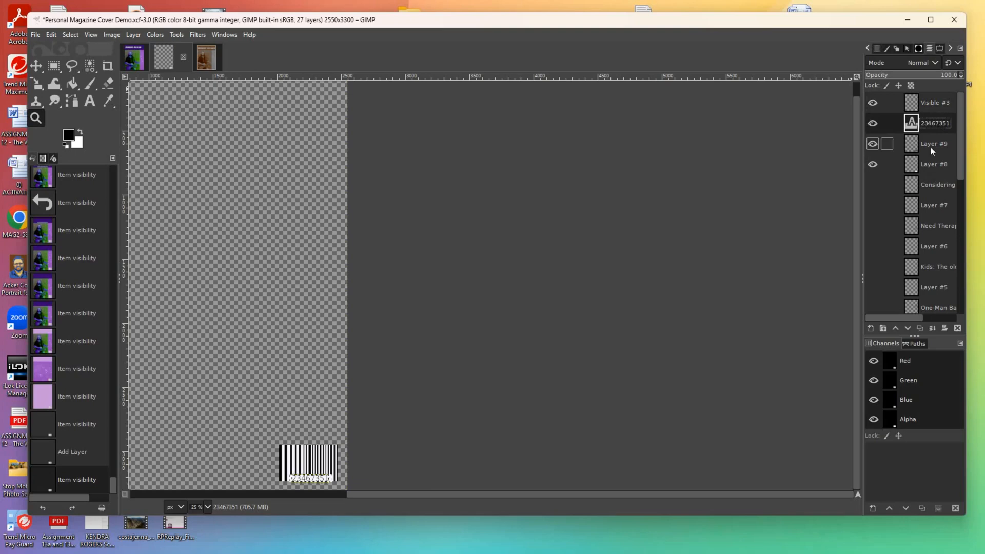
# Delete layers 23467351, #9 and #8, then re-show the Considering headline and Layer #7.
pyautogui.click(956, 328)
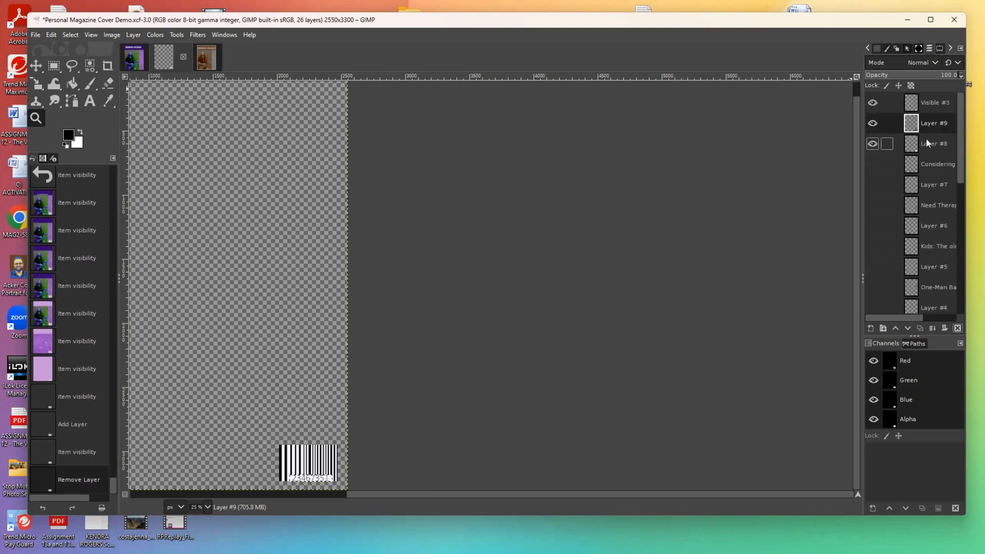
pyautogui.click(957, 328)
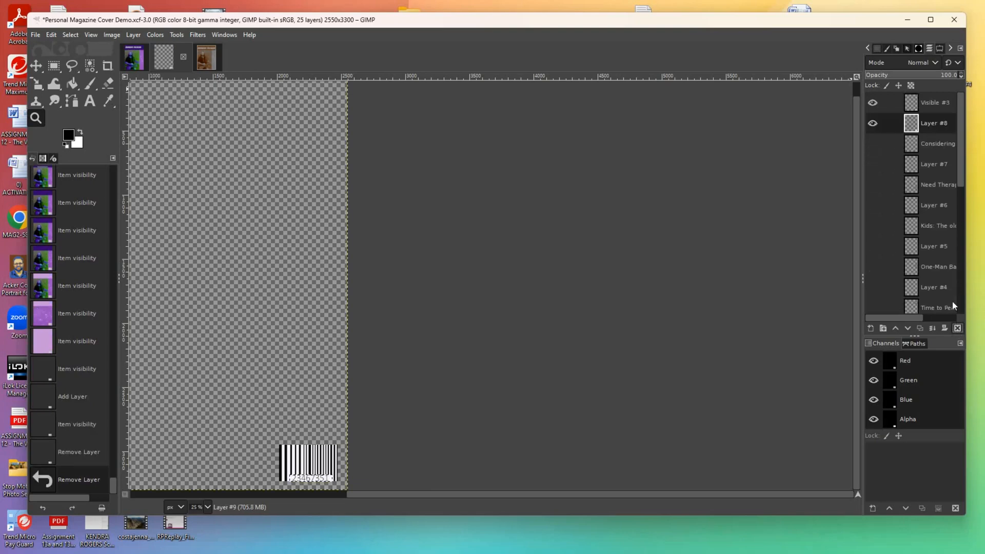
pyautogui.click(957, 328)
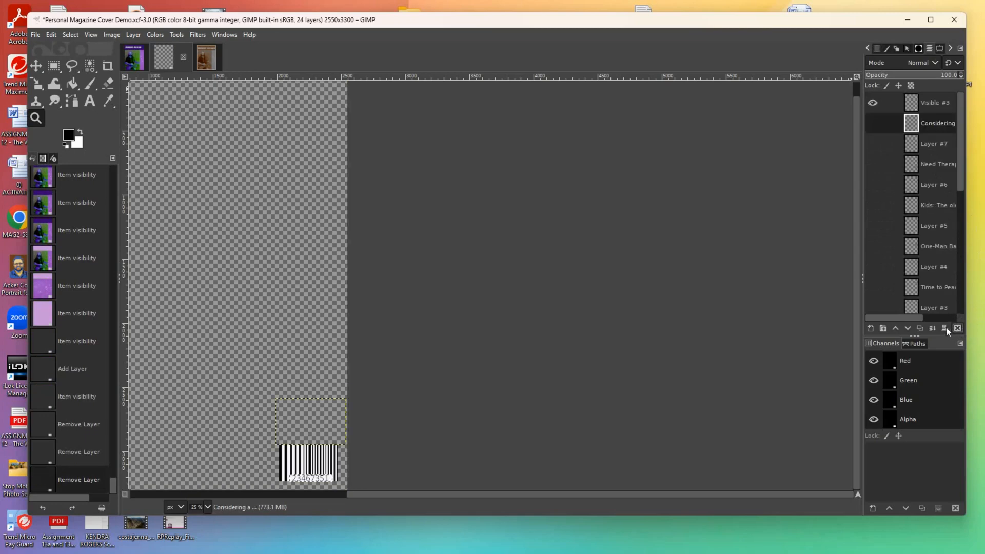
pyautogui.click(871, 123)
pyautogui.click(872, 144)
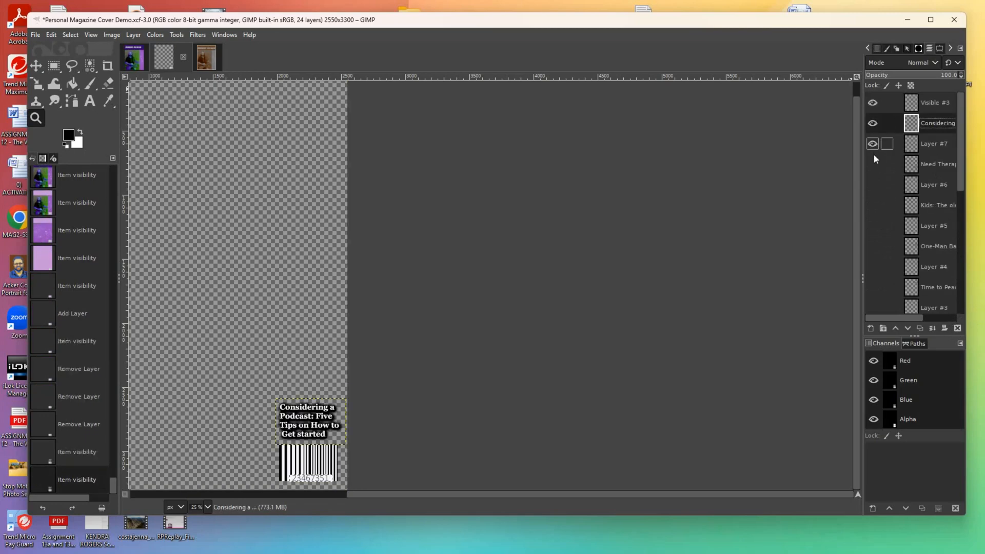
# Show the Need Therapy, Kids, One-Man Band and Time to Peace headlines with Layers #6 to #3.
pyautogui.click(873, 164)
pyautogui.click(873, 184)
pyautogui.click(872, 204)
pyautogui.click(872, 221)
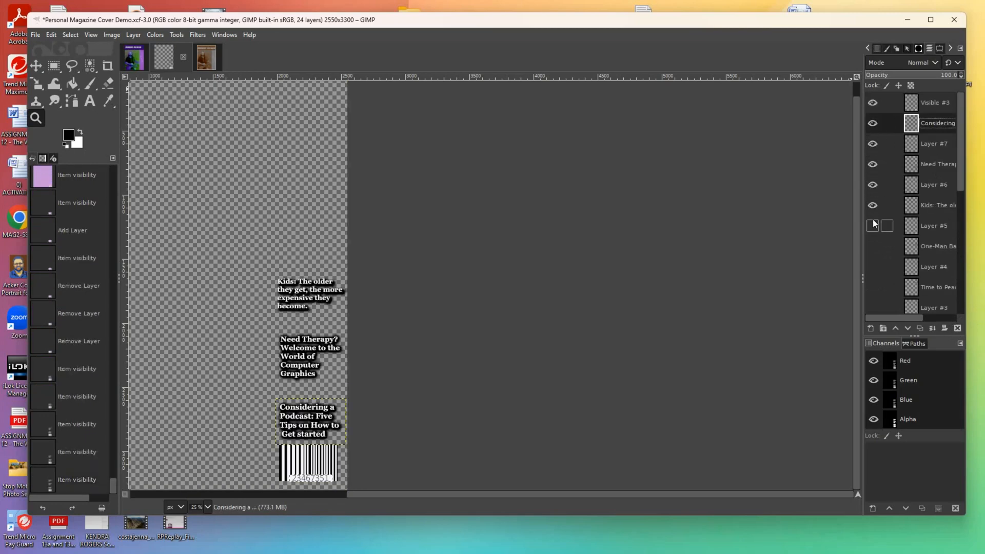
pyautogui.click(871, 246)
pyautogui.click(872, 266)
pyautogui.click(872, 287)
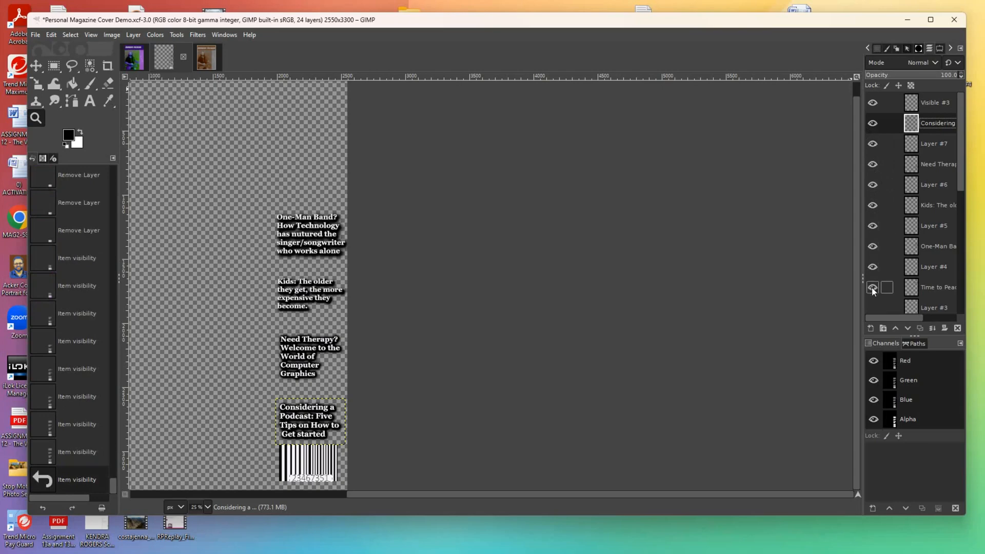
pyautogui.click(872, 307)
# Show the cover title, The Magazine tagline, Layers #2, #1, Layer and the Visible #2 photo.
pyautogui.moveTo(957, 196); pyautogui.dragTo(961, 251)
pyautogui.click(871, 195)
pyautogui.click(870, 215)
pyautogui.click(872, 237)
pyautogui.click(870, 257)
pyautogui.click(872, 276)
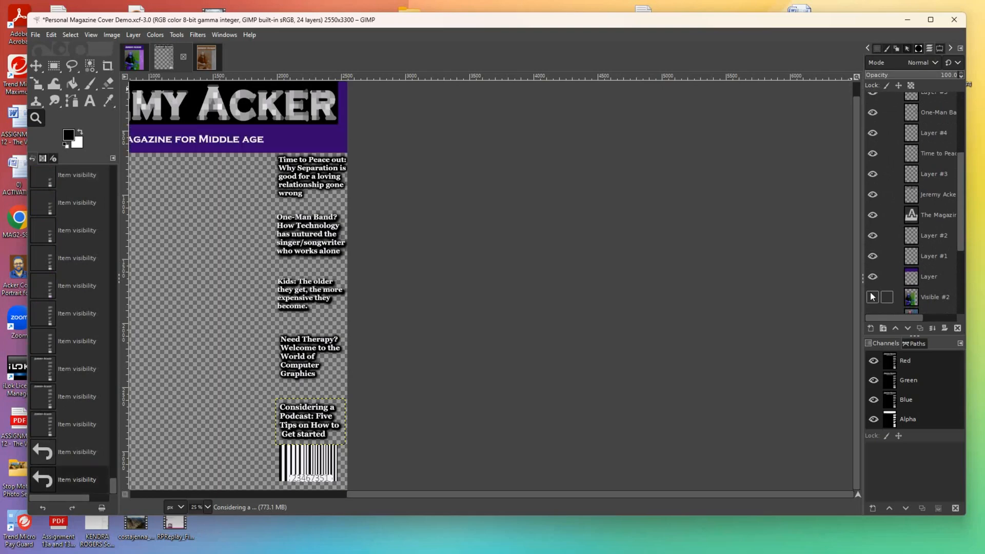
pyautogui.click(872, 296)
# Show the purple Background and fractal-1280 layers.
pyautogui.moveTo(961, 245); pyautogui.dragTo(957, 301)
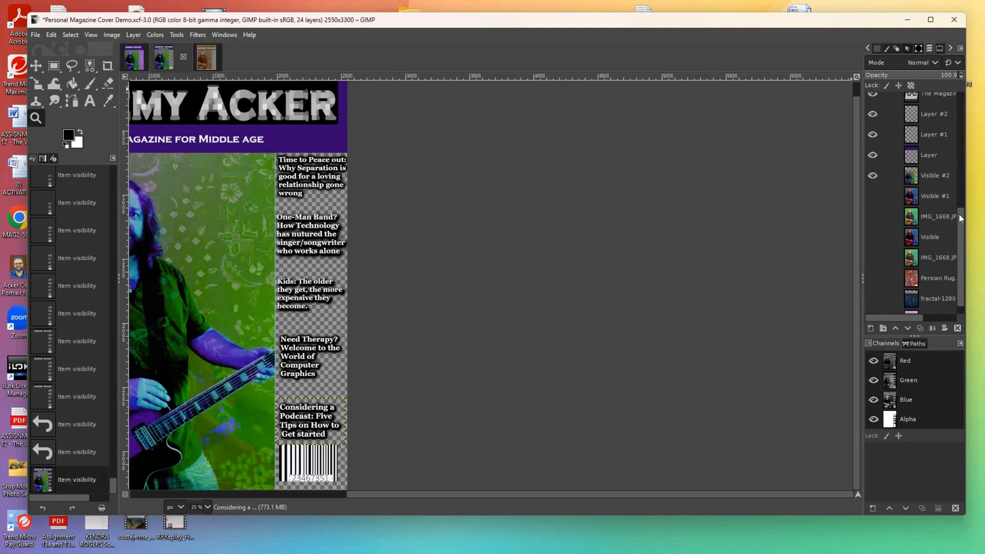
pyautogui.moveTo(957, 214); pyautogui.dragTo(957, 248)
pyautogui.click(873, 303)
pyautogui.click(872, 283)
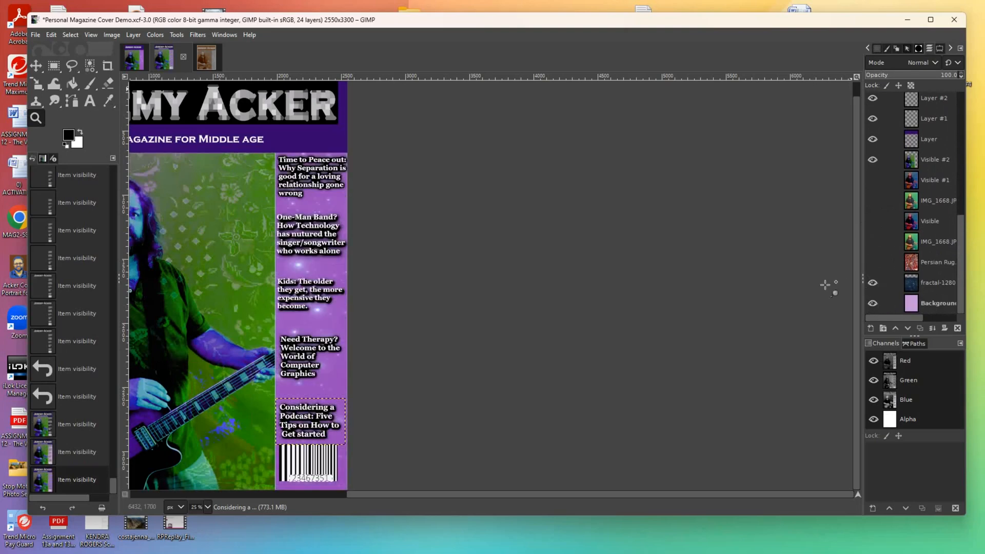
pyautogui.moveTo(358, 499); pyautogui.dragTo(239, 502)
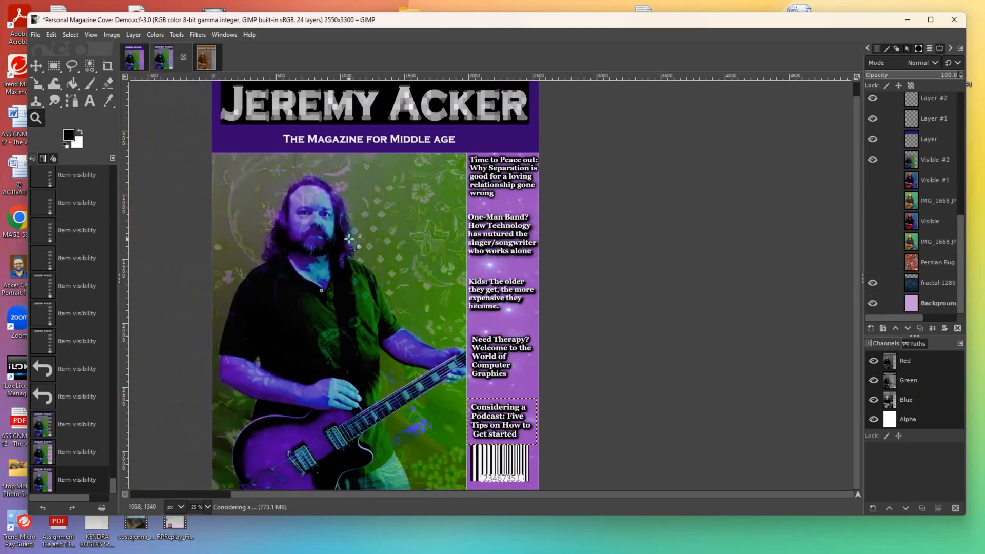
# Add a blank channel named Channel with default New Channel settings.
pyautogui.scroll(-1, 348, 238)
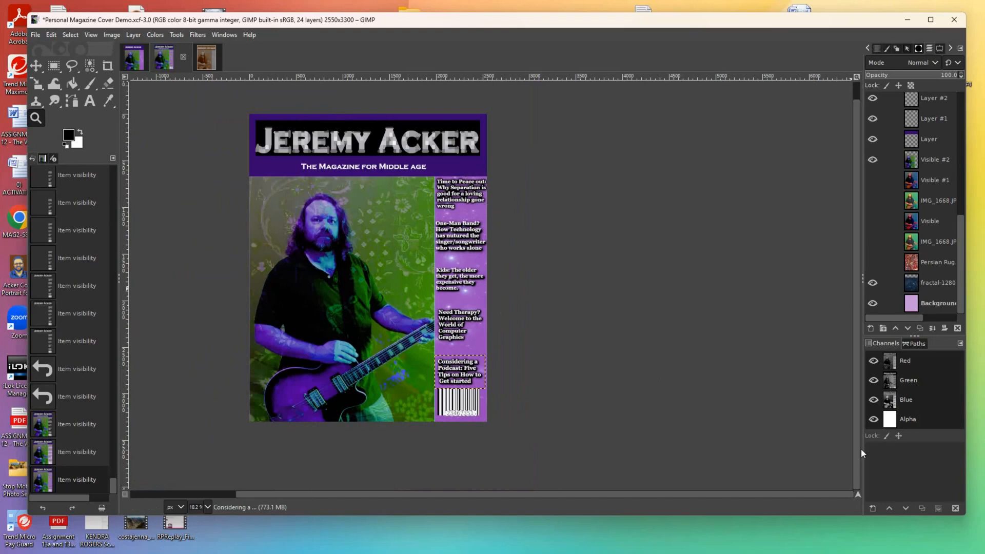
pyautogui.click(872, 508)
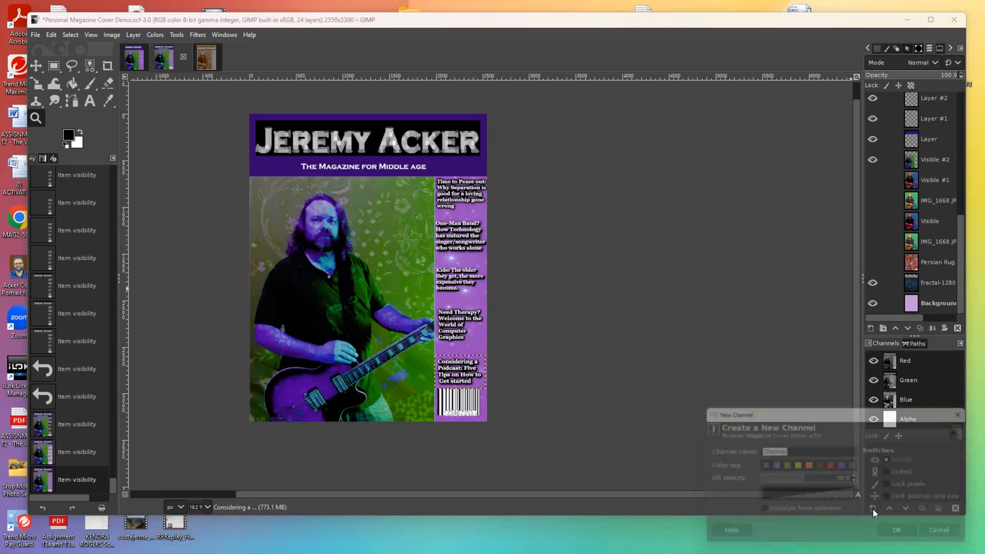
pyautogui.click(905, 536)
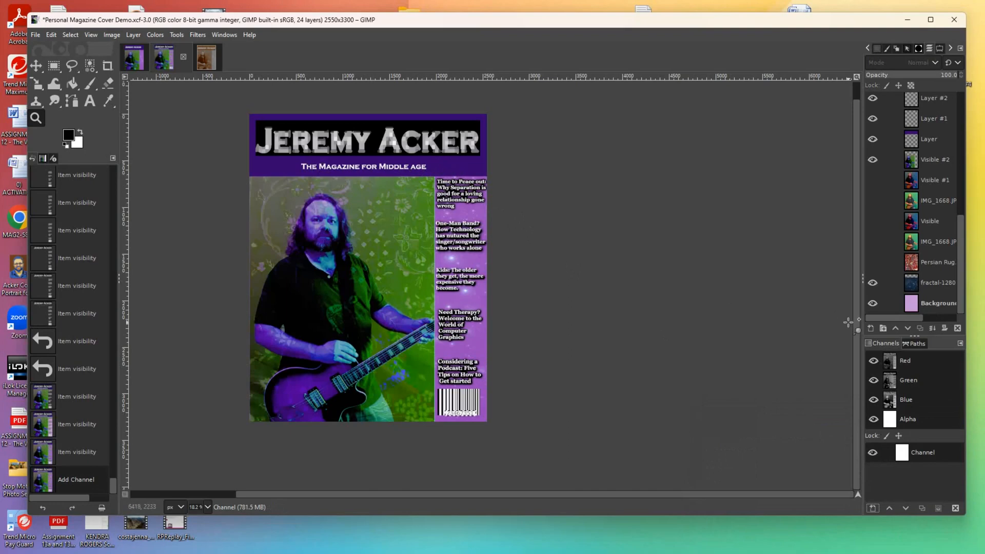
pyautogui.scroll(1, 848, 323)
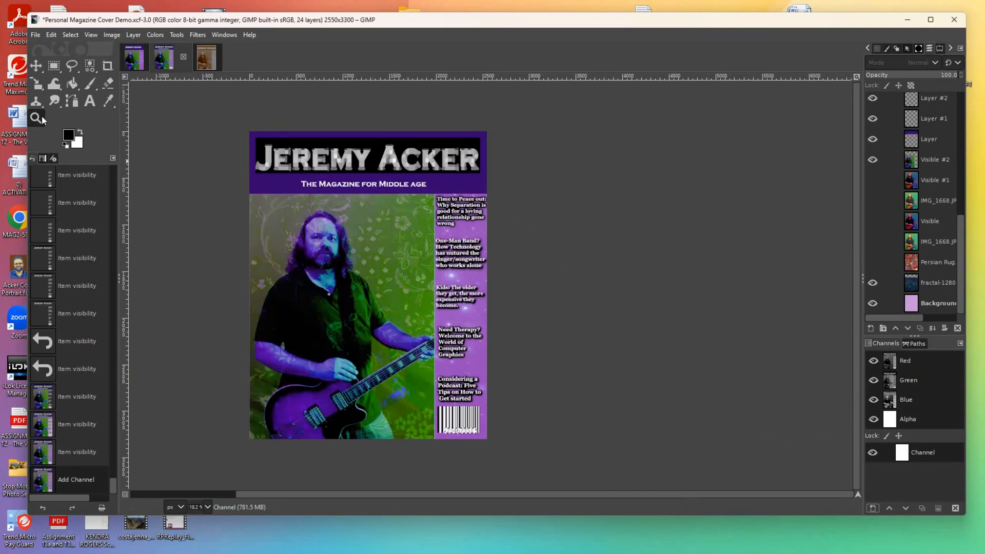
# Zoom in to 33.3% and type 12.95 in a text box in the header band.
pyautogui.click(308, 265)
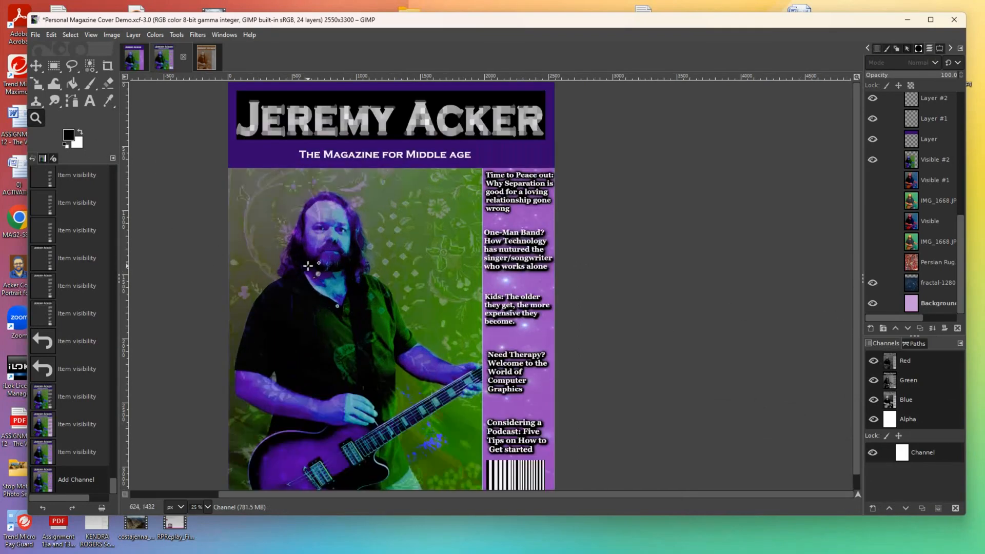
pyautogui.click(309, 265)
pyautogui.click(89, 102)
pyautogui.click(585, 121)
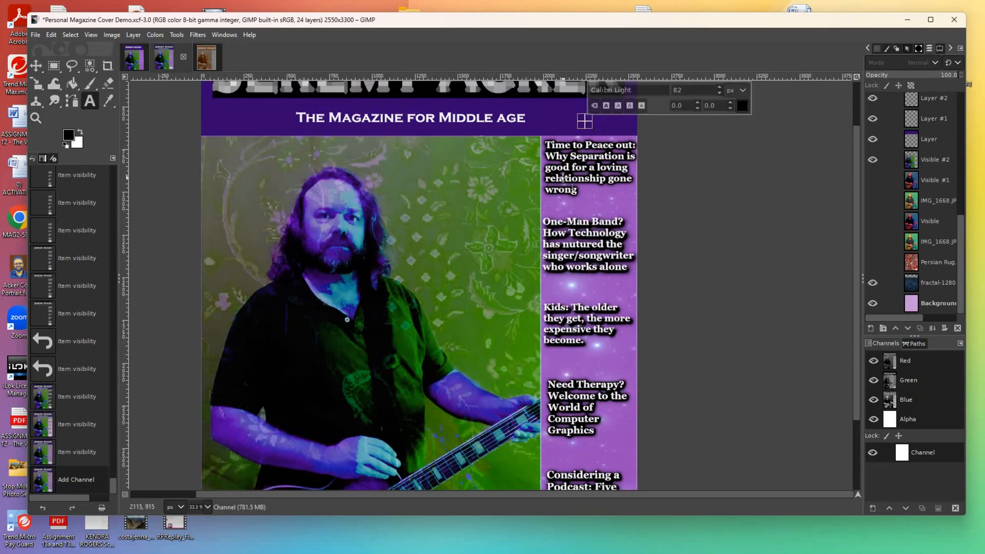
pyautogui.write('12.95')
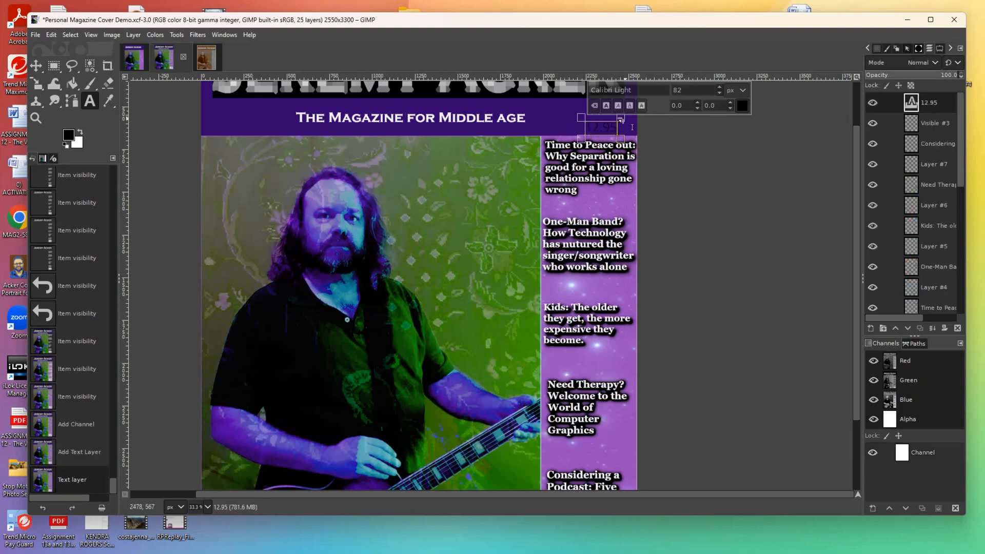
# Make the 12.95 text near-white and reduce its size to 69.
pyautogui.moveTo(588, 126); pyautogui.dragTo(628, 126)
pyautogui.click(741, 106)
pyautogui.click(649, 58)
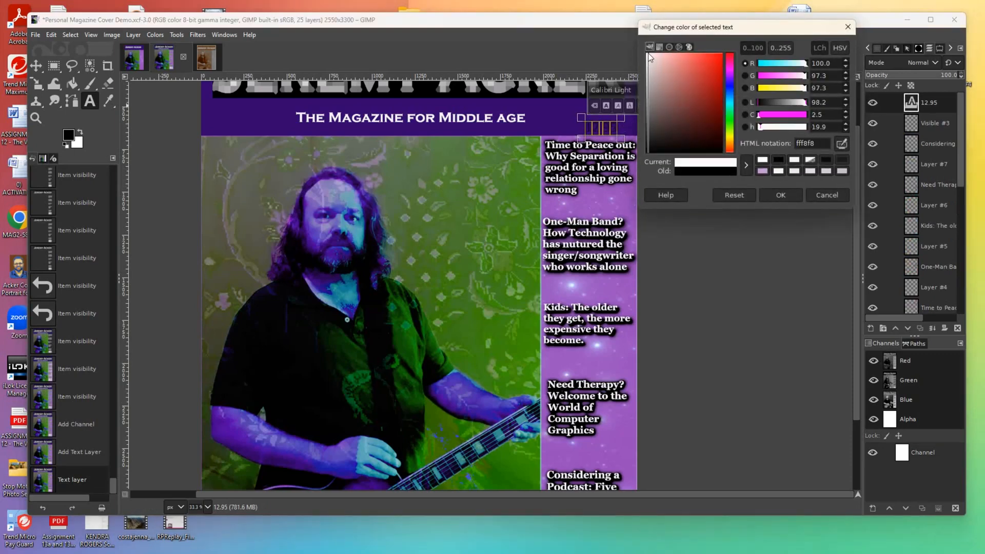
pyautogui.click(779, 194)
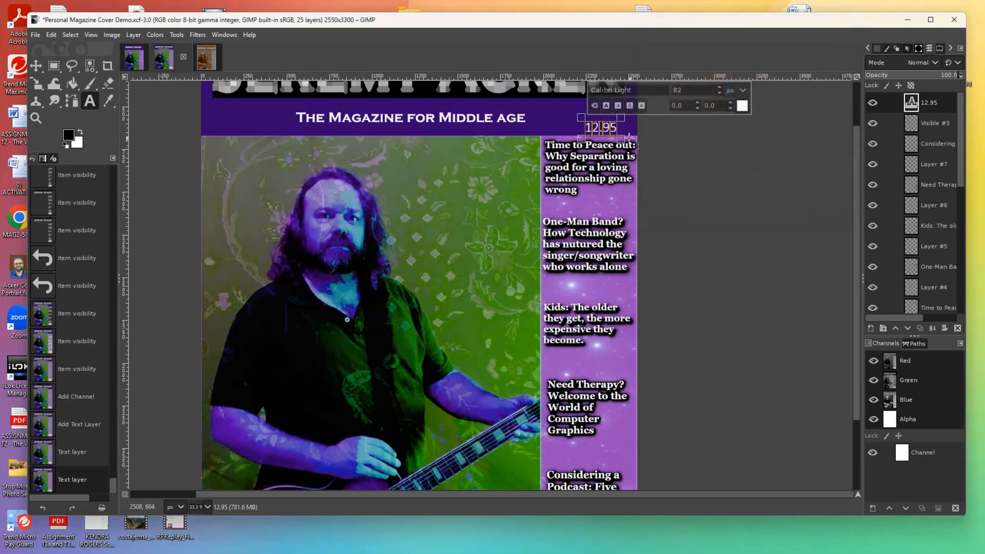
pyautogui.click(718, 94)
pyautogui.click(719, 94)
pyautogui.click(718, 94)
pyautogui.click(718, 94)
pyautogui.click(718, 94)
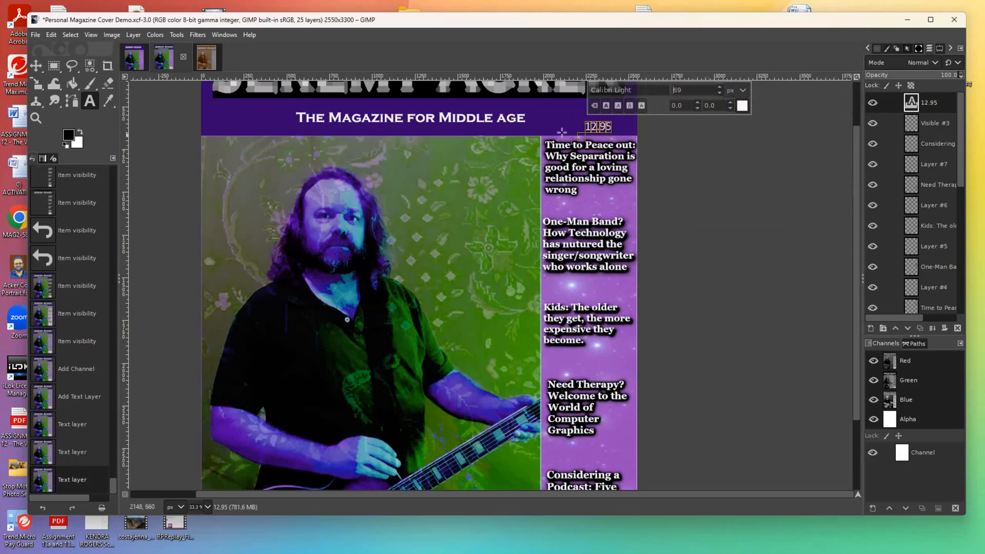
# Move the 12.95 price up and right beside the tagline.
pyautogui.click(36, 65)
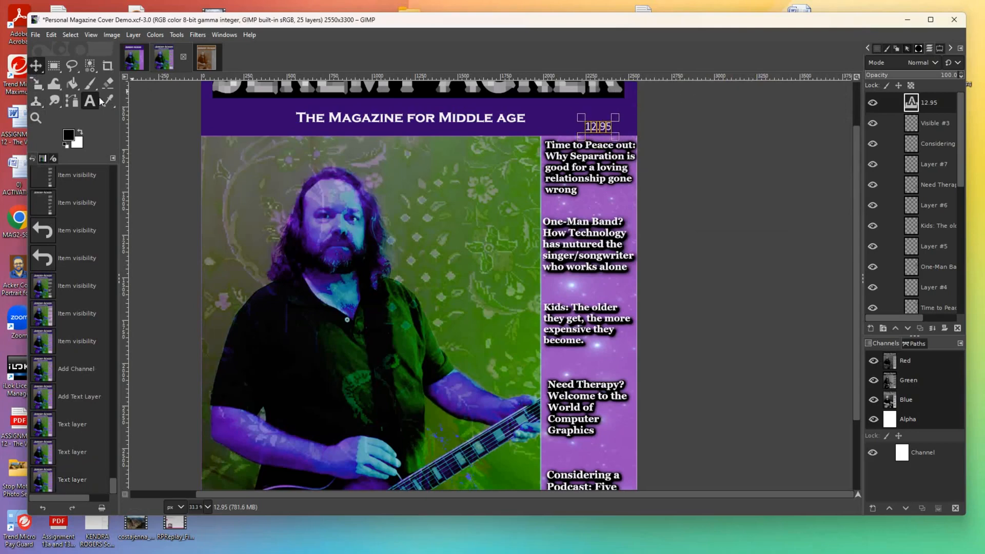
pyautogui.moveTo(609, 127); pyautogui.dragTo(622, 122)
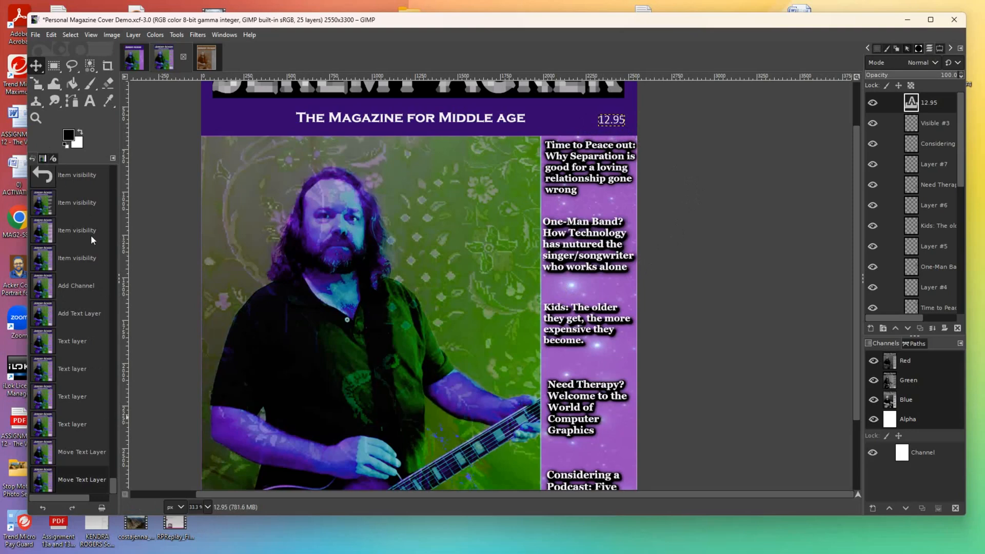
pyautogui.moveTo(854, 340)
pyautogui.mouseDown()
pyautogui.moveTo(857, 455)
pyautogui.moveTo(859, 343)
pyautogui.mouseUp()
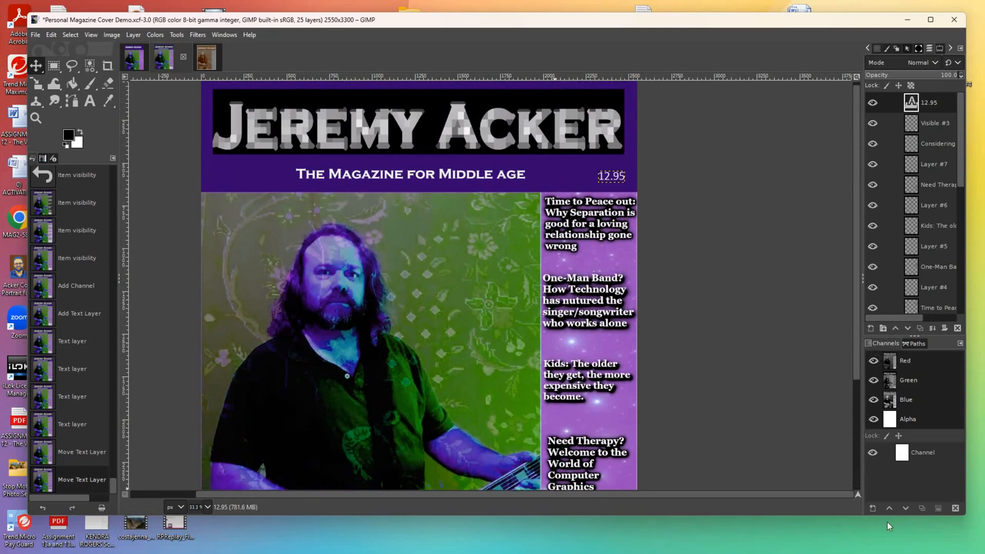
# Add a second default channel and delete the 12.95 text layer.
pyautogui.click(871, 508)
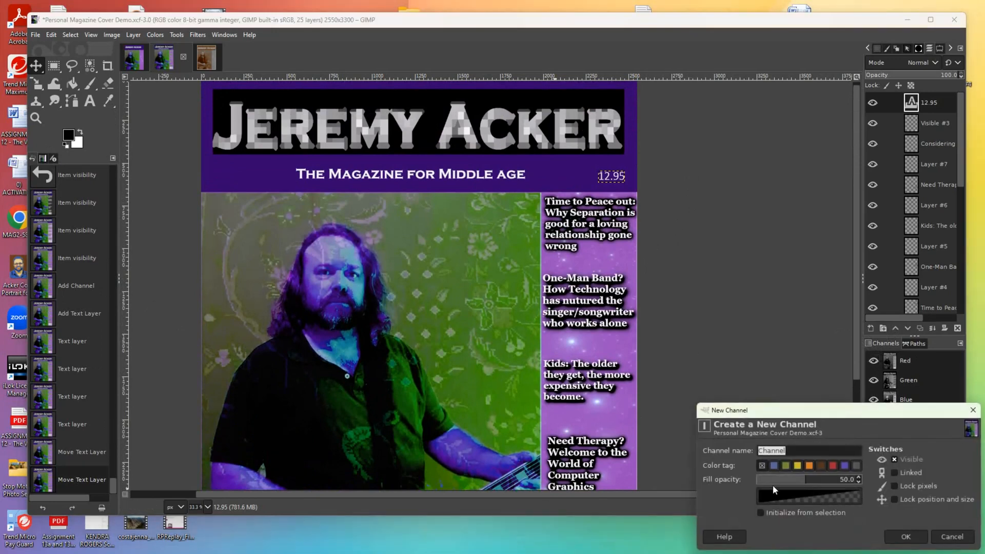
pyautogui.click(906, 536)
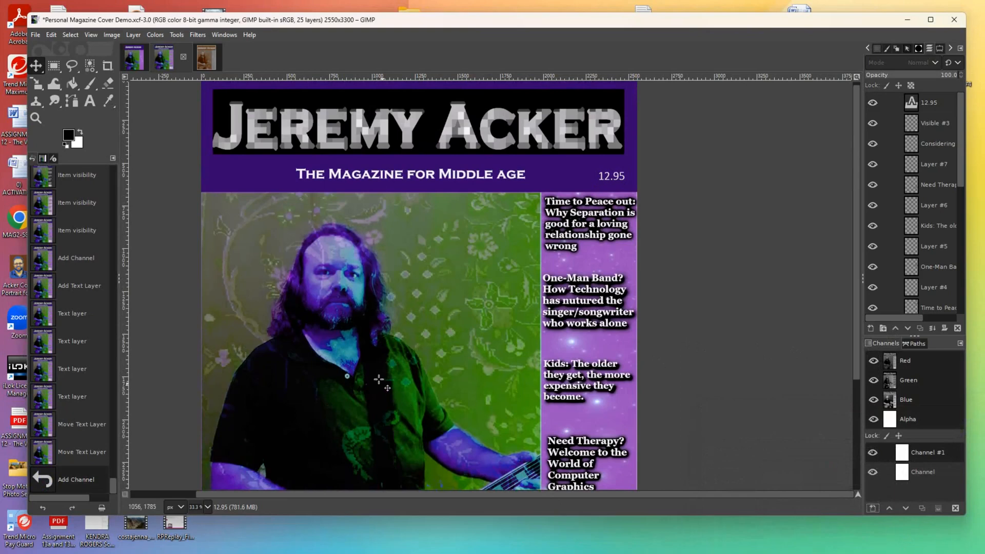
pyautogui.click(887, 103)
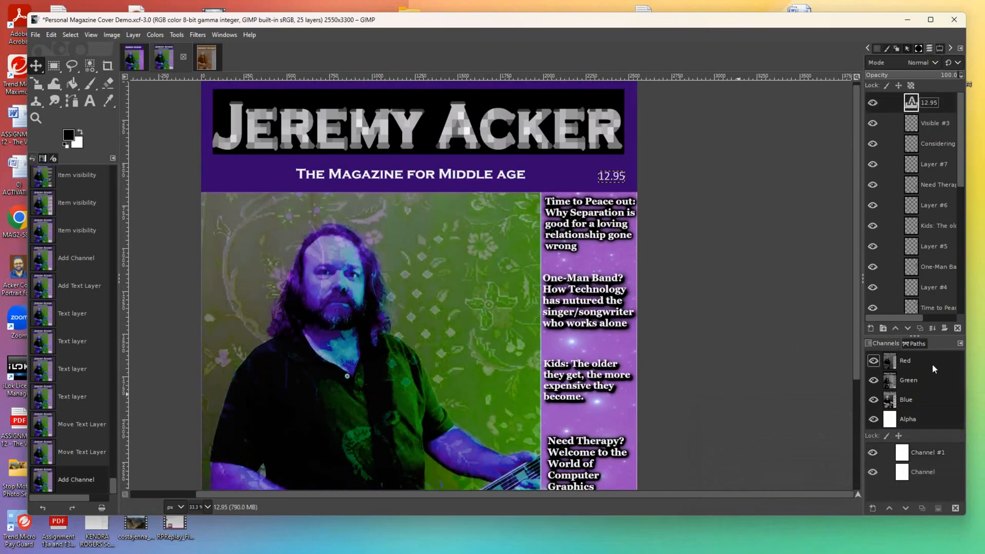
pyautogui.click(956, 329)
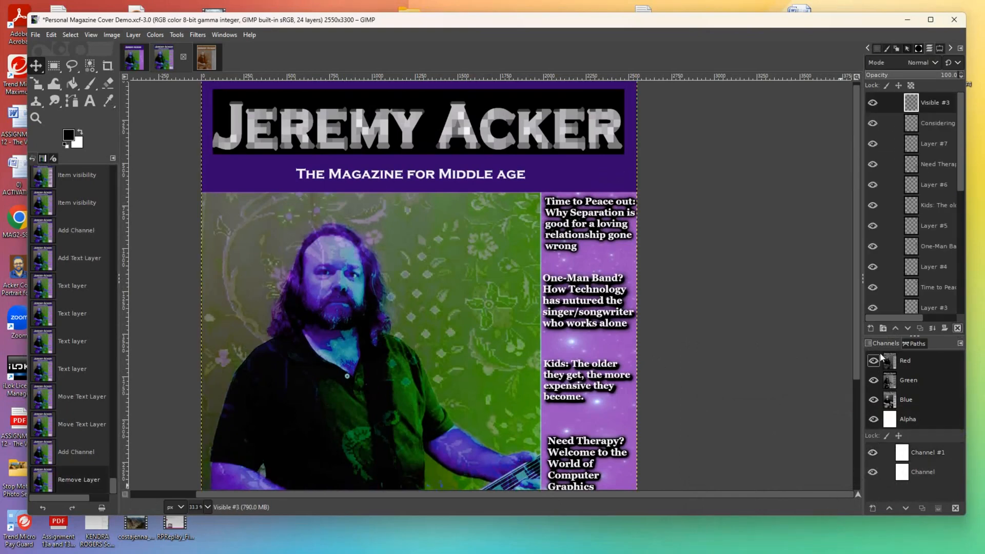
# Add a new transparent full-size Layer #8.
pyautogui.click(870, 328)
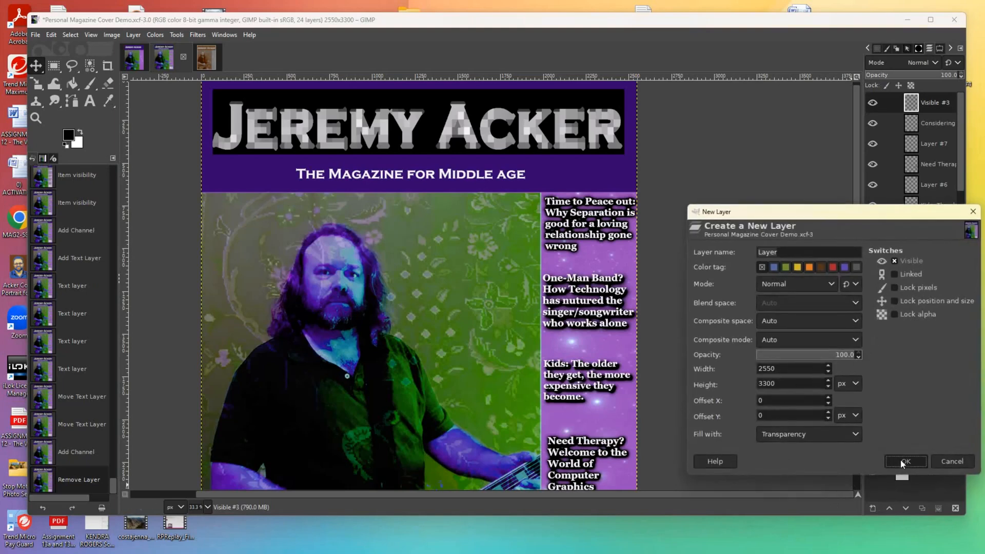
pyautogui.click(902, 465)
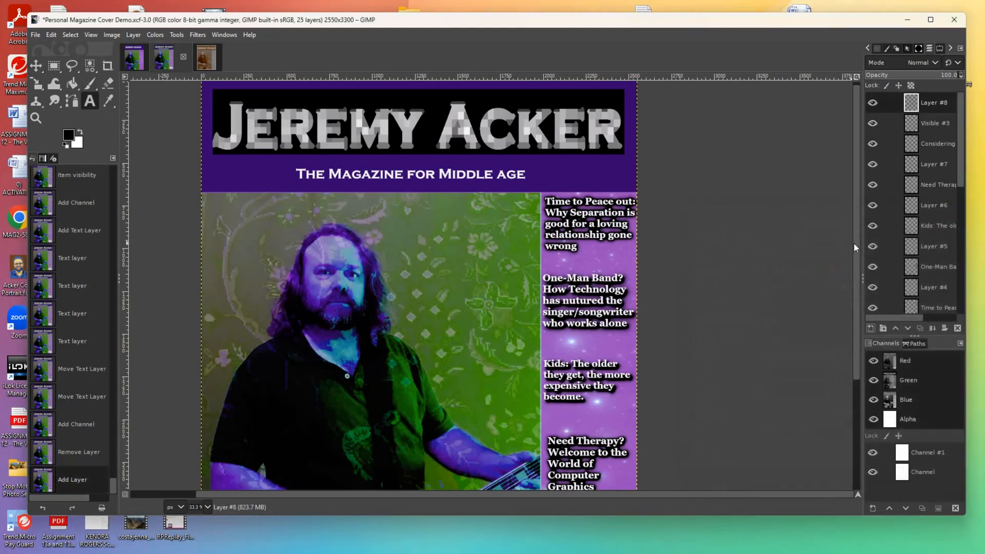
pyautogui.scroll(-3, 851, 336)
pyautogui.scroll(-3, 851, 337)
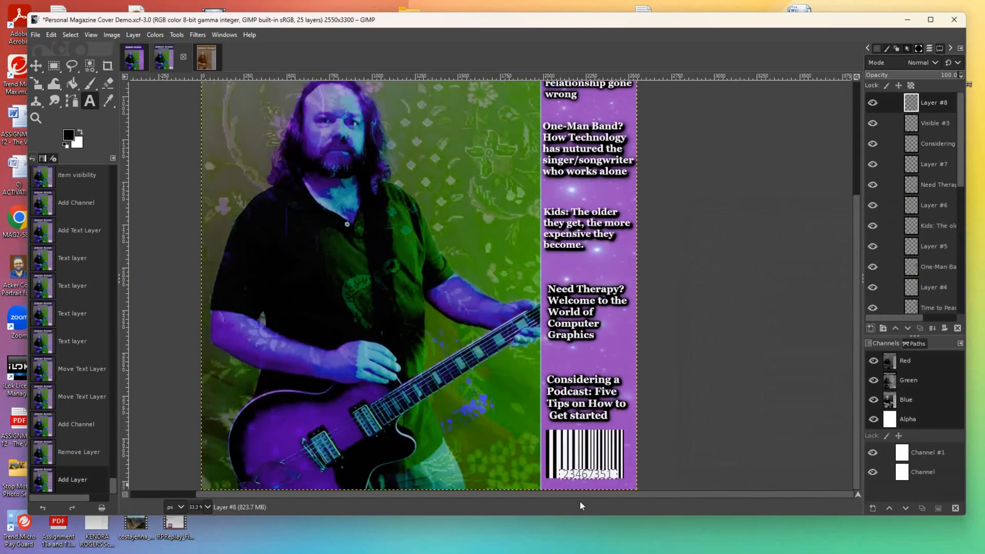
# Type 'An Ack Dogg Publication' near the bottom-left and color it near-white (fbf6f6).
pyautogui.click(288, 474)
pyautogui.write('A')
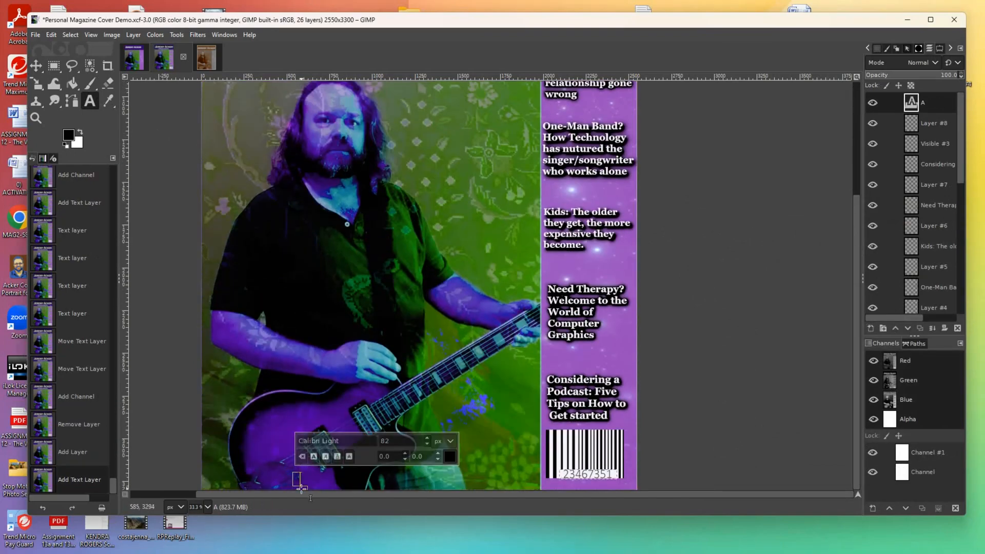
pyautogui.write('n A')
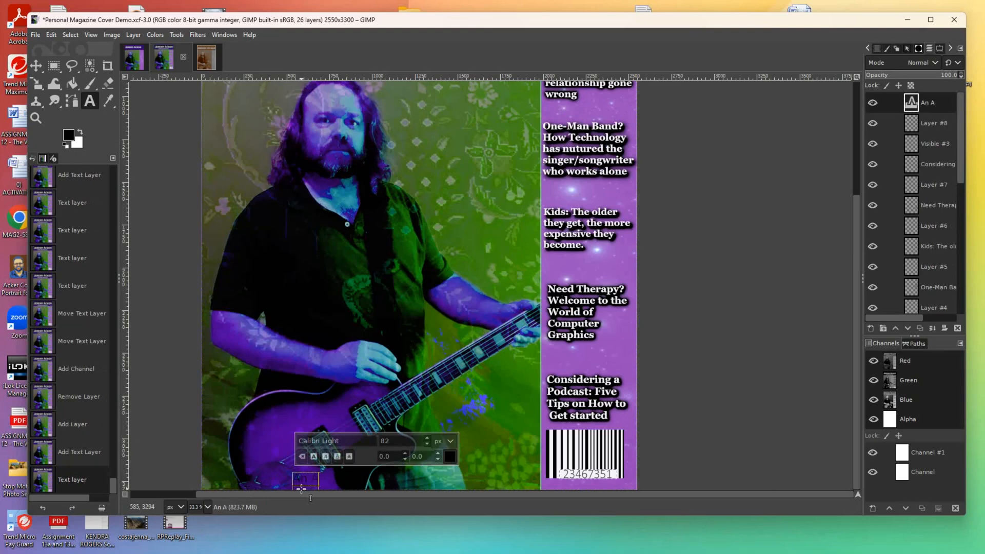
pyautogui.write('ck Dogg Pub')
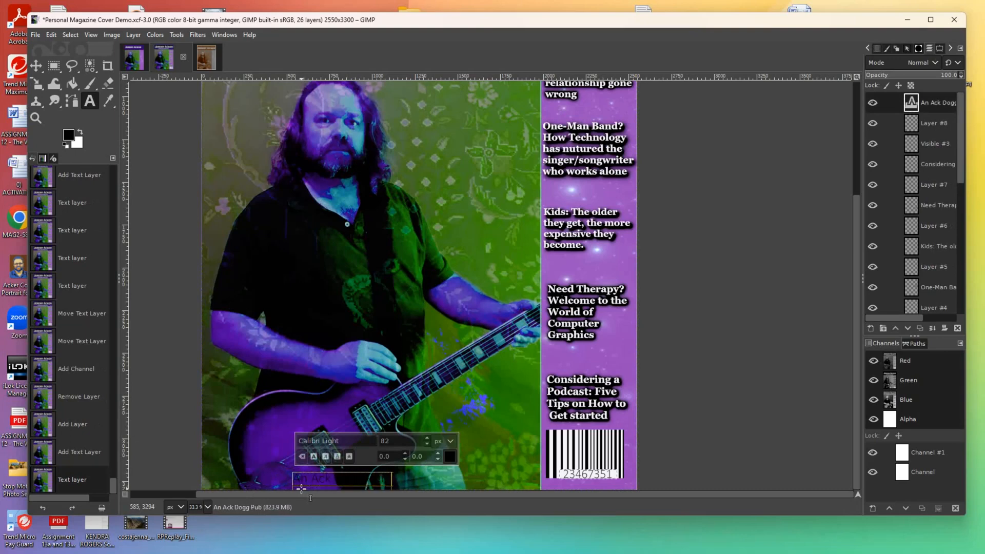
pyautogui.write('lication')
pyautogui.moveTo(295, 480); pyautogui.dragTo(455, 486)
pyautogui.click(450, 456)
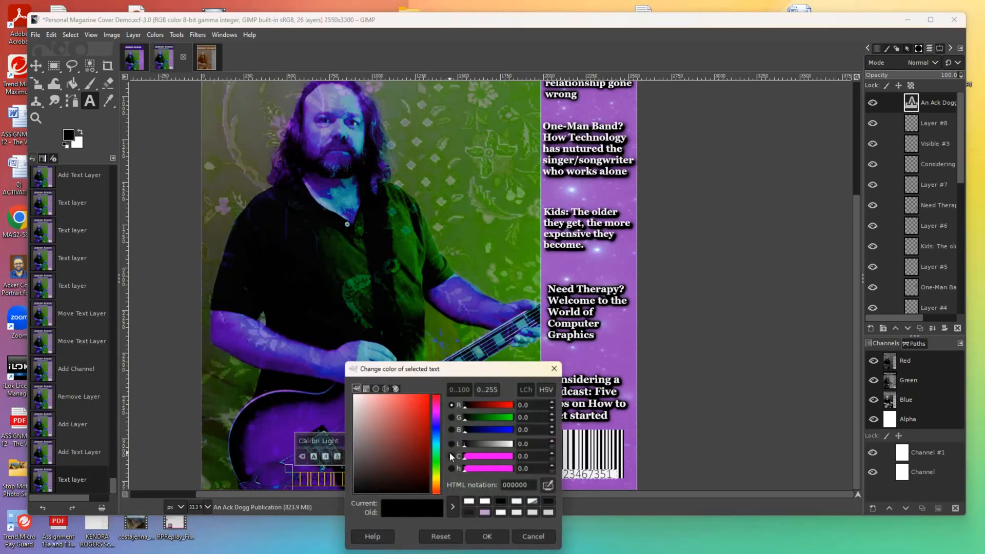
pyautogui.click(353, 396)
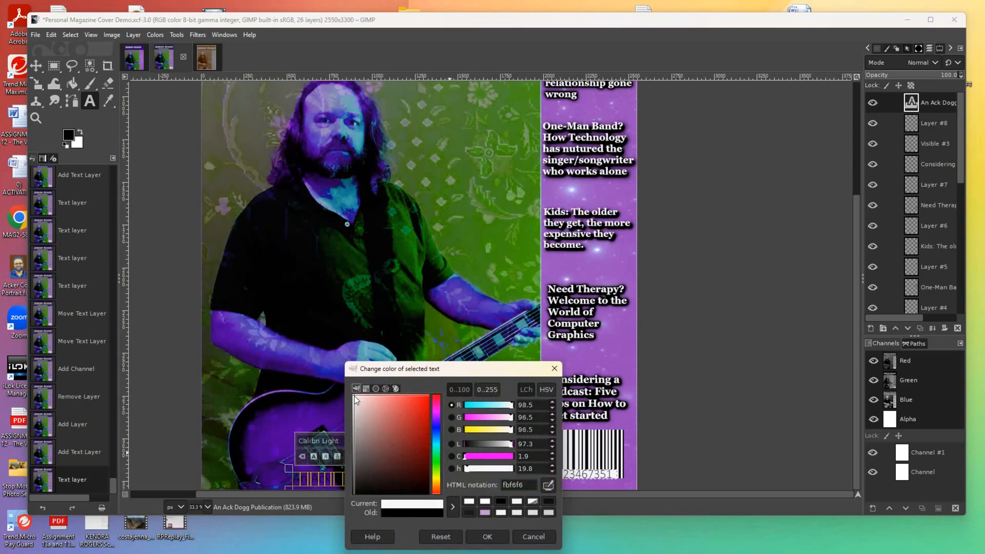
pyautogui.click(487, 537)
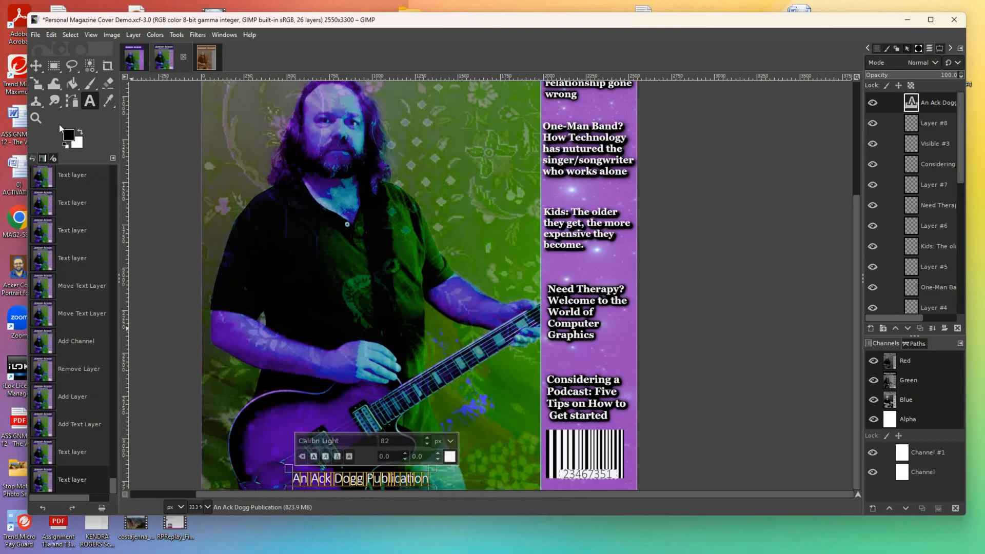
# Try a Drop Shadow on the credit with opacity 2.000 and adjusted offset and grow radius, then cancel.
pyautogui.click(196, 35)
pyautogui.moveTo(235, 147)
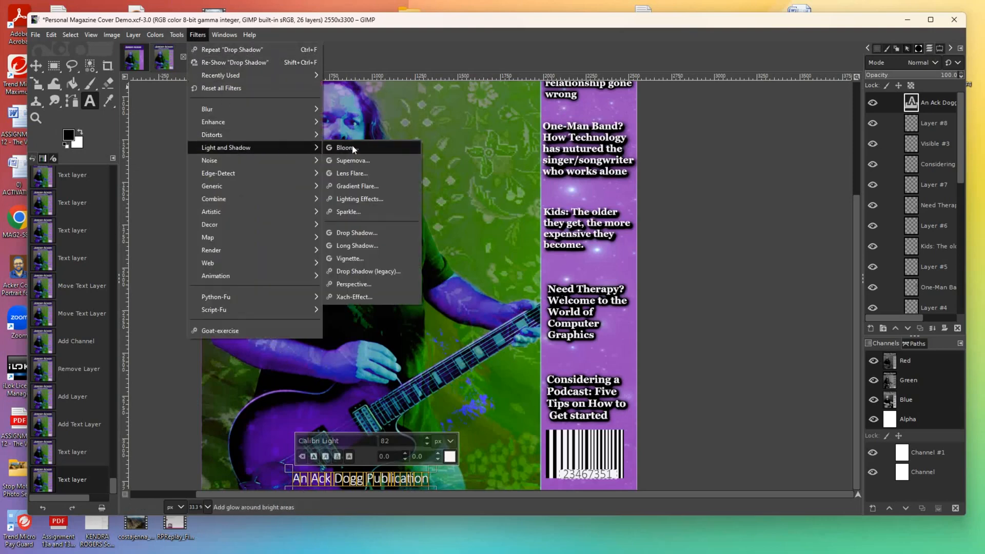
pyautogui.click(373, 233)
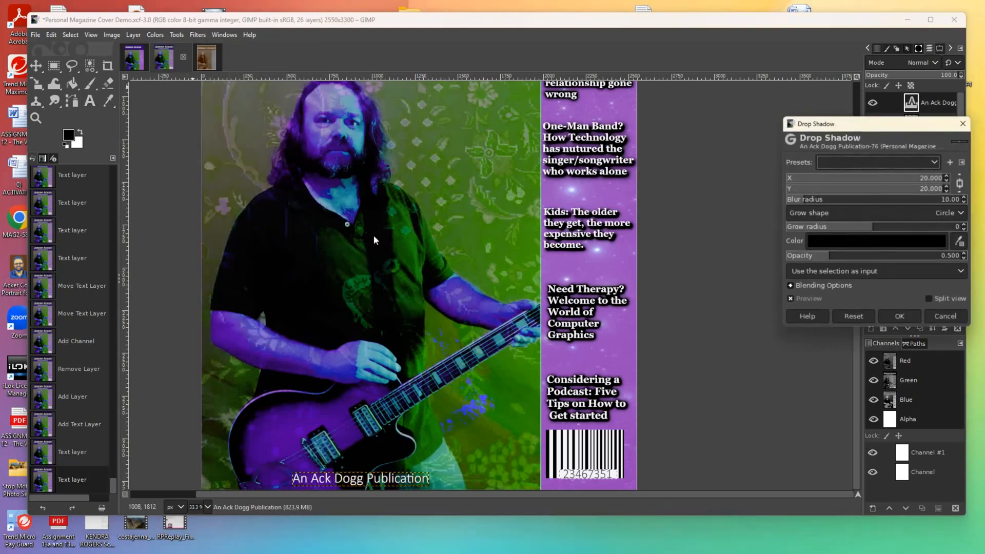
pyautogui.click(874, 231)
pyautogui.moveTo(827, 261); pyautogui.dragTo(984, 256)
pyautogui.moveTo(908, 193); pyautogui.dragTo(892, 195)
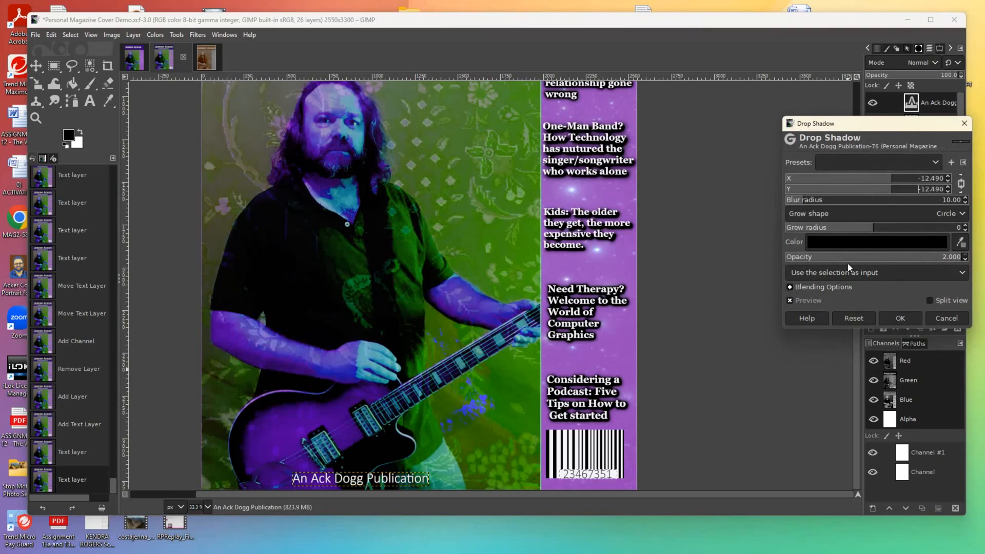
pyautogui.moveTo(850, 232); pyautogui.dragTo(936, 228)
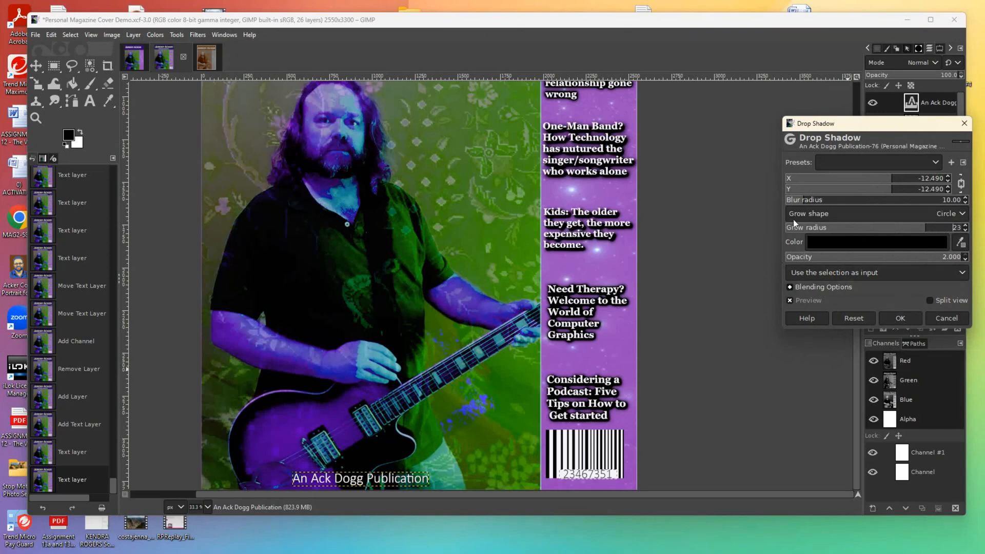
pyautogui.moveTo(879, 190); pyautogui.dragTo(942, 192)
pyautogui.click(946, 318)
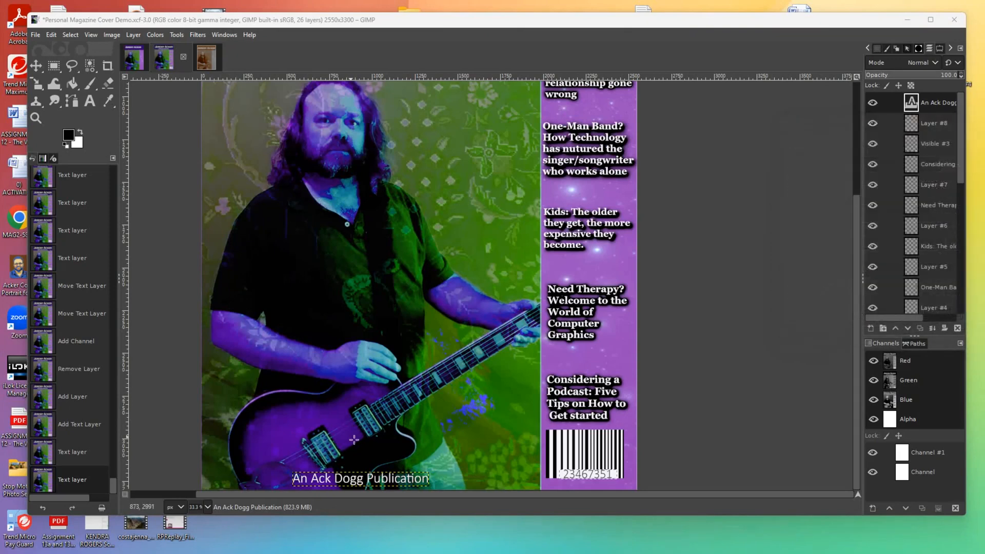
# Reselect the credit line and retry Drop Shadow with opacity 2.000, grow radius 27, offset 1.132, then cancel.
pyautogui.press('t')
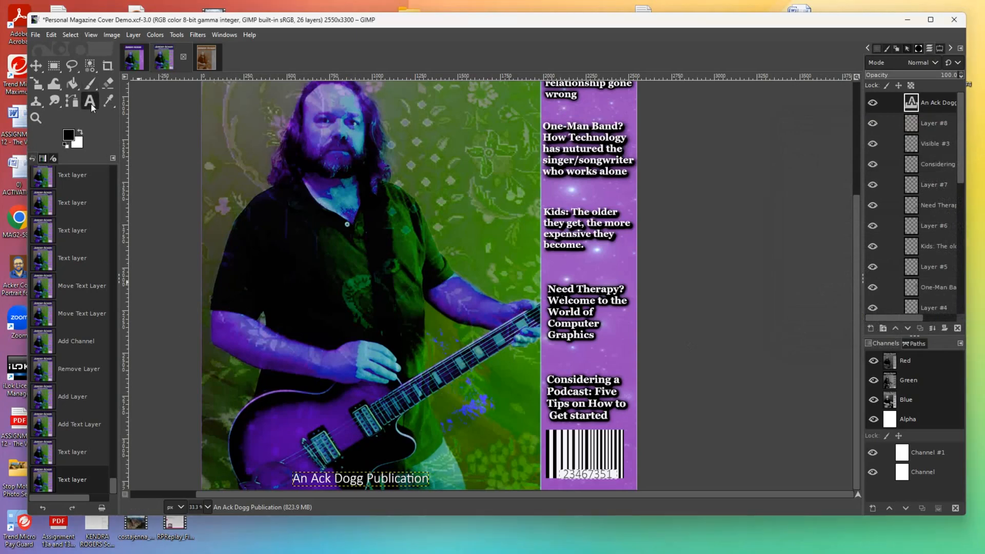
pyautogui.click(290, 479)
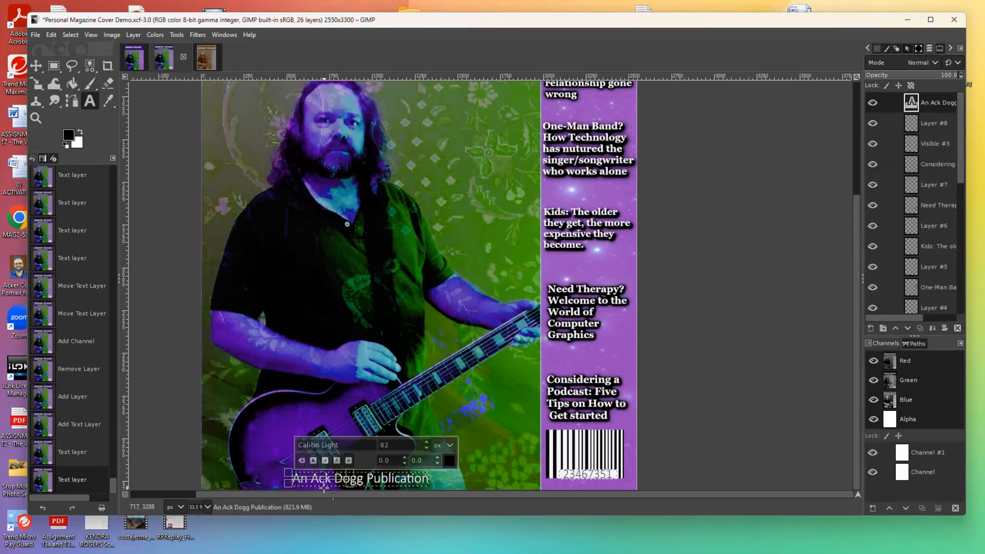
pyautogui.click(270, 452)
pyautogui.moveTo(292, 479); pyautogui.dragTo(464, 480)
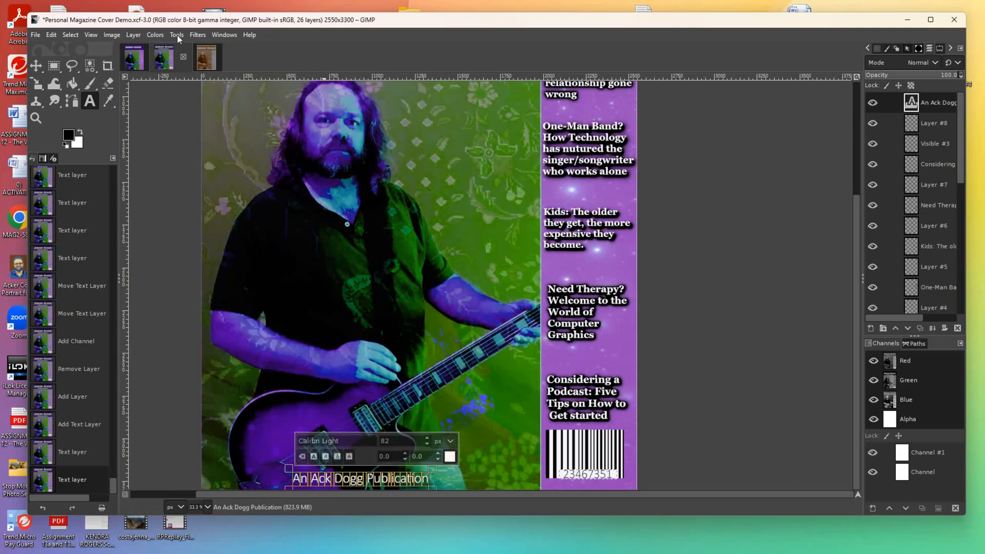
pyautogui.click(197, 35)
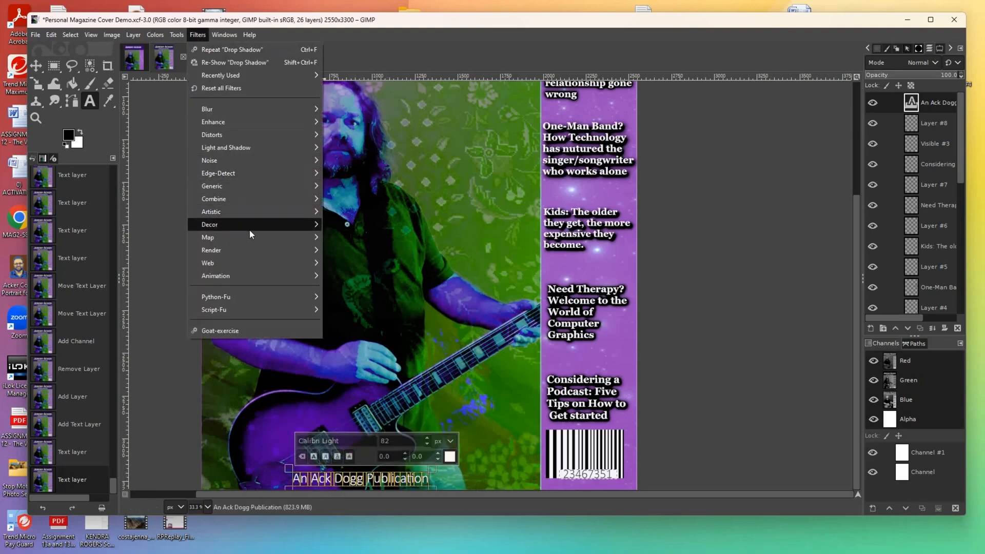
pyautogui.moveTo(241, 148)
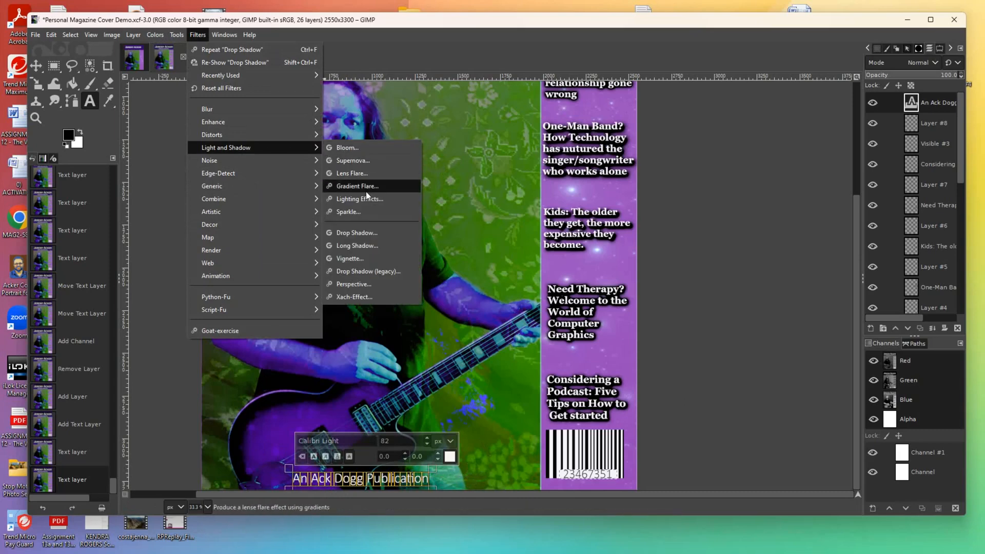
pyautogui.click(369, 235)
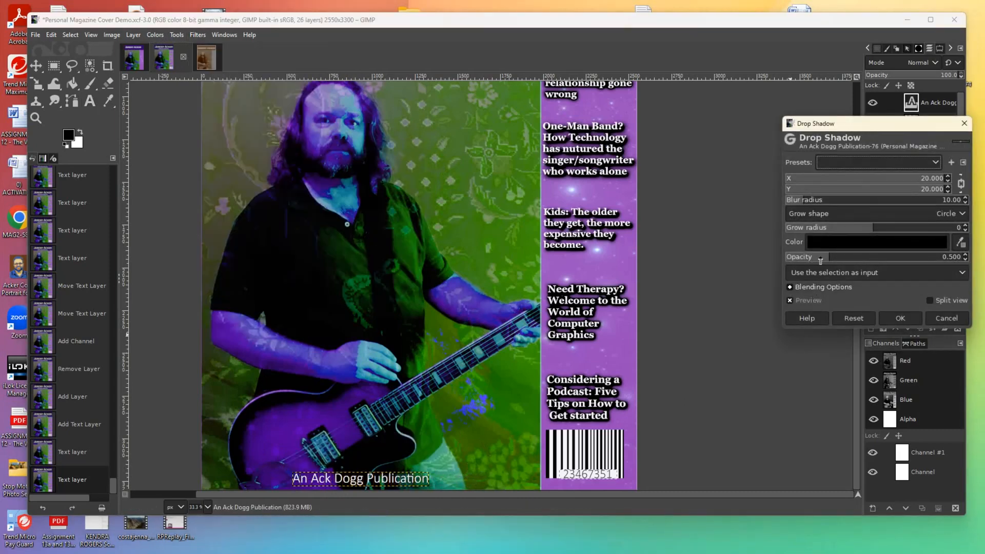
pyautogui.moveTo(820, 260); pyautogui.dragTo(972, 261)
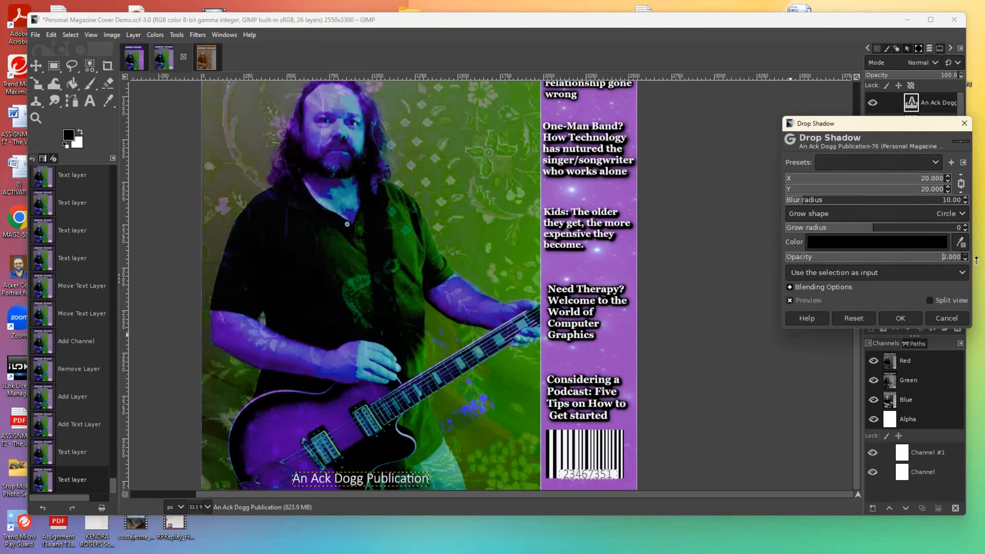
pyautogui.moveTo(868, 234); pyautogui.dragTo(896, 243)
pyautogui.moveTo(919, 192); pyautogui.dragTo(945, 204)
pyautogui.click(946, 318)
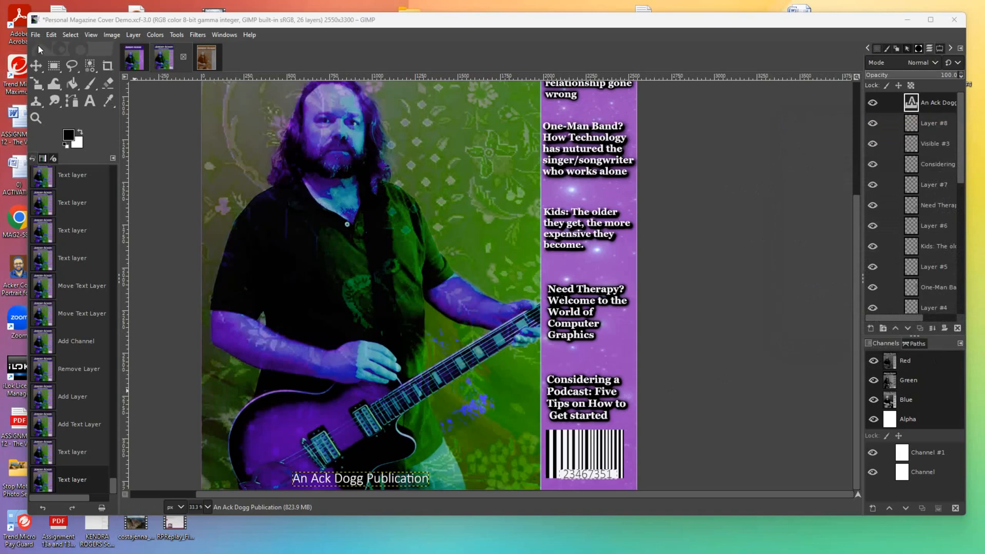
# Move the credit text up onto the photo, across the guitar body.
pyautogui.click(36, 66)
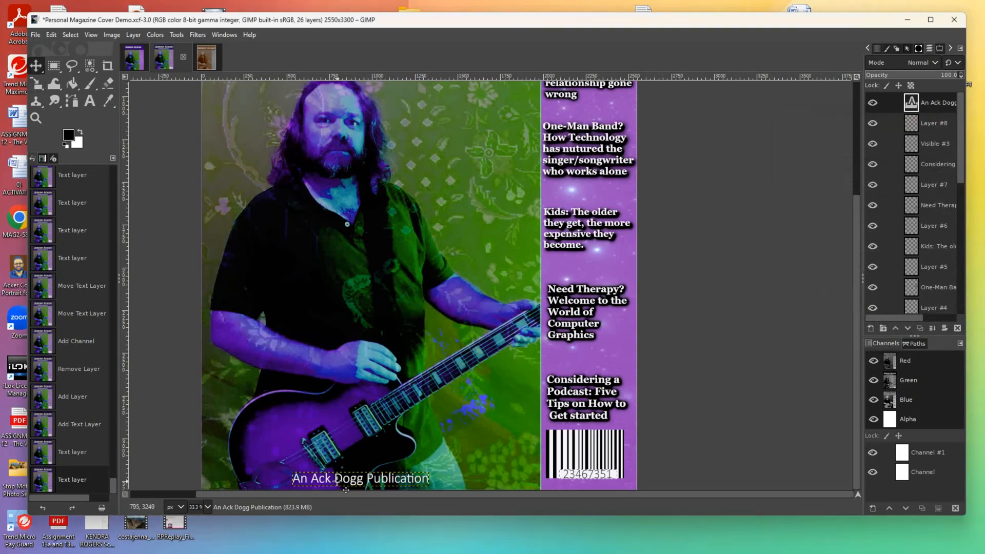
pyautogui.moveTo(346, 490); pyautogui.dragTo(437, 433)
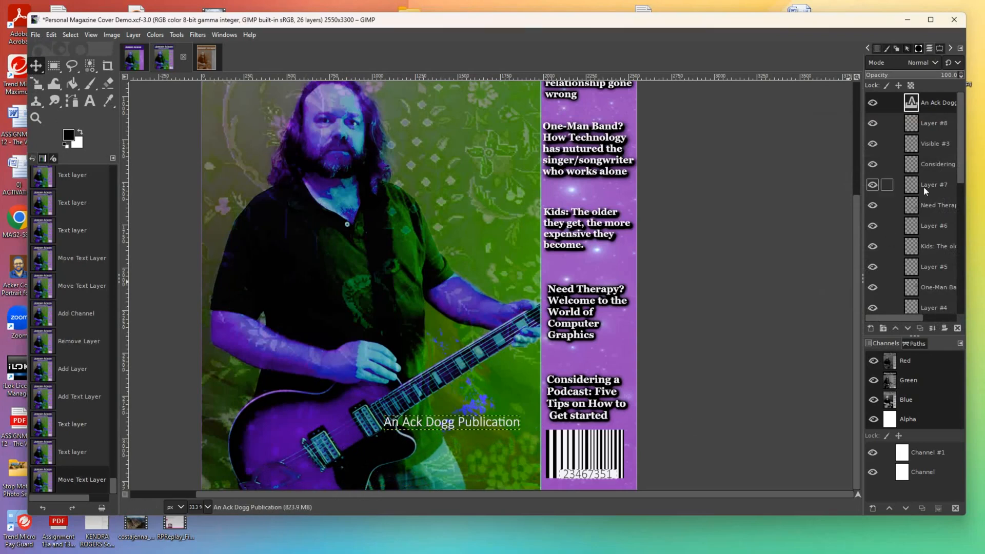
pyautogui.click(937, 103)
pyautogui.moveTo(385, 420); pyautogui.dragTo(321, 416)
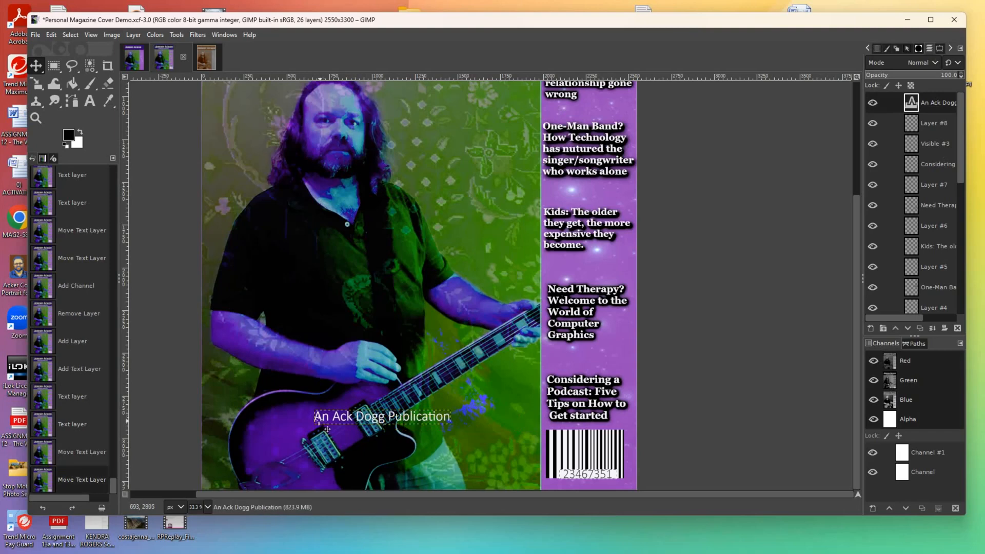
# Reselect the whole credit line and return to the Light and Shadow filters.
pyautogui.press('t')
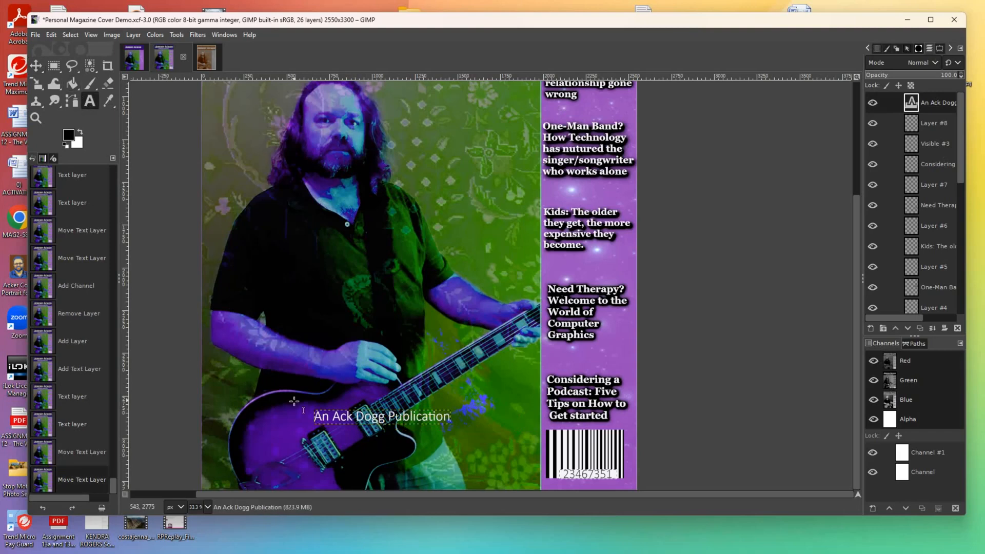
pyautogui.moveTo(310, 417); pyautogui.dragTo(494, 416)
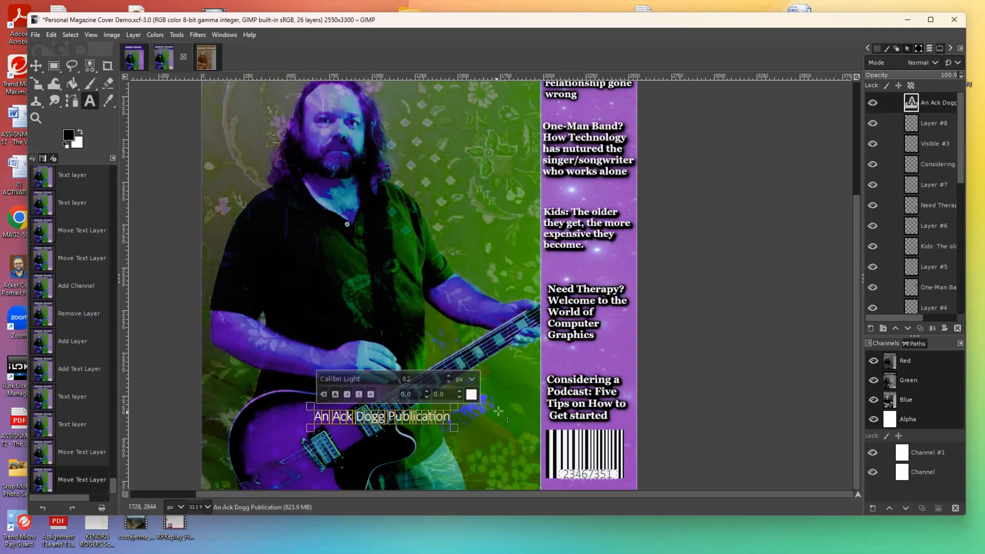
pyautogui.click(197, 34)
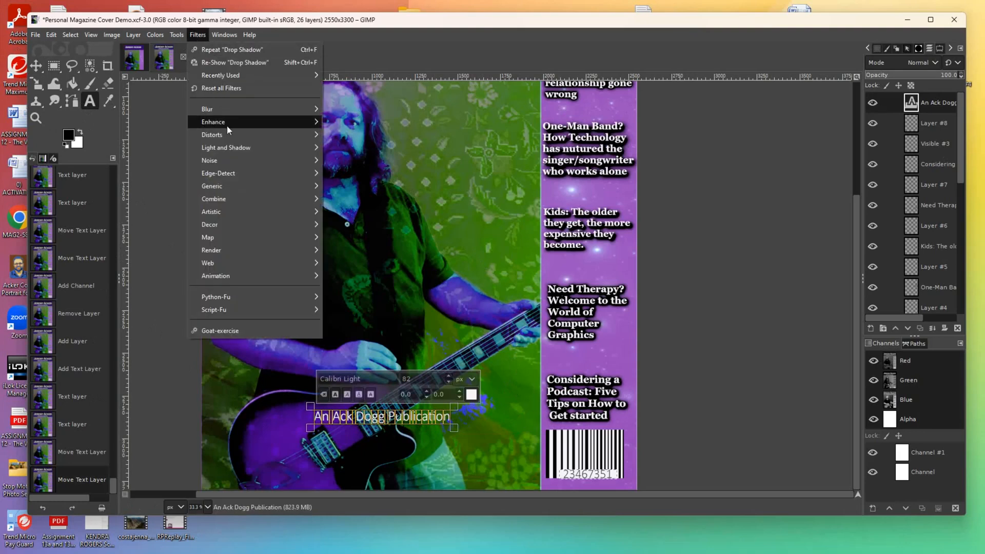
pyautogui.moveTo(240, 152)
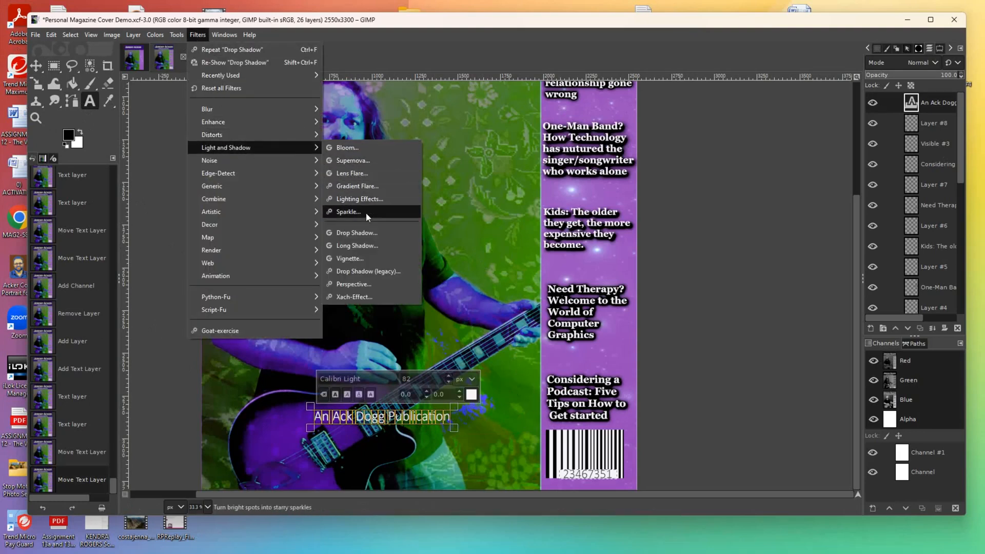
pyautogui.click(367, 235)
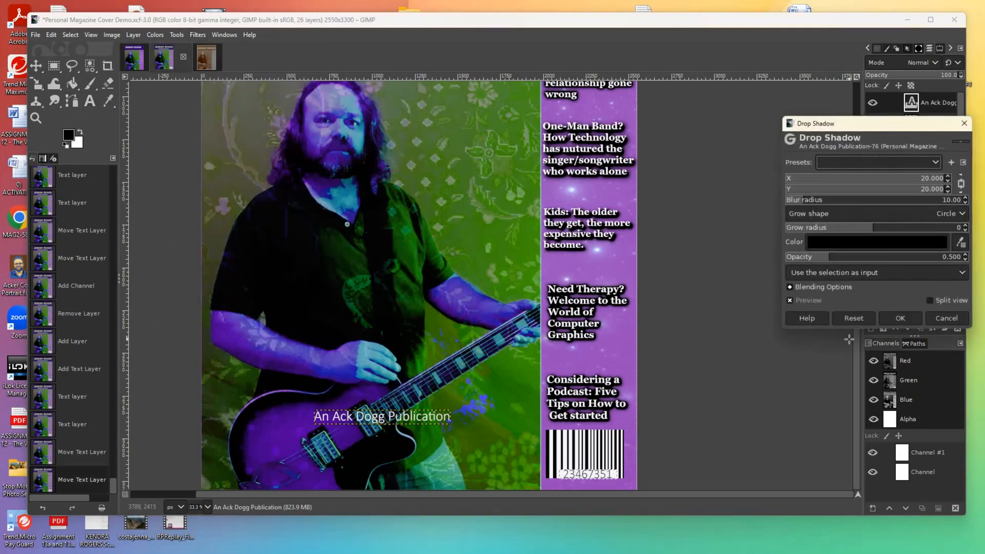
pyautogui.moveTo(848, 232); pyautogui.dragTo(948, 231)
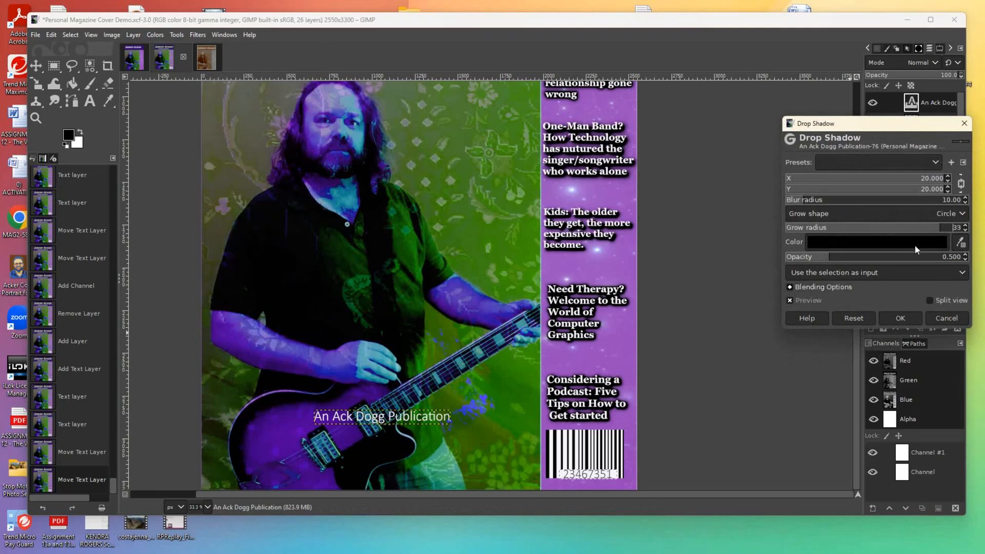
pyautogui.moveTo(928, 195); pyautogui.dragTo(982, 202)
pyautogui.moveTo(821, 264); pyautogui.dragTo(959, 259)
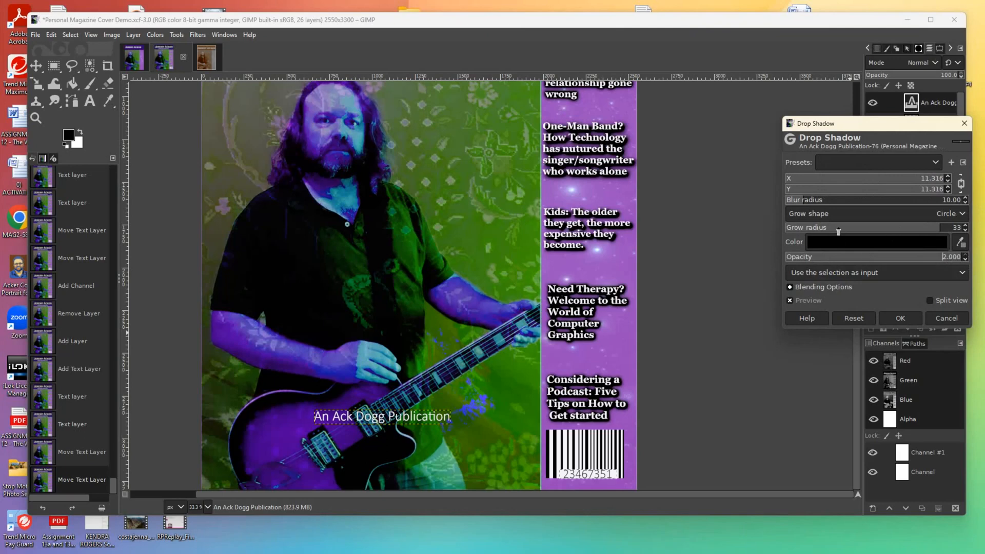
pyautogui.write('2')
pyautogui.moveTo(818, 230); pyautogui.dragTo(911, 230)
pyautogui.click(936, 318)
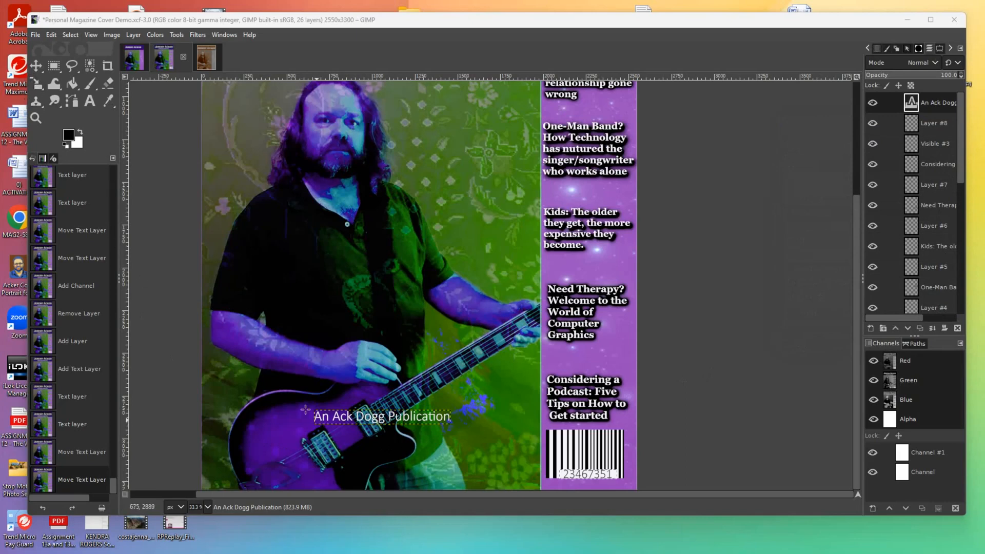
pyautogui.click(89, 102)
pyautogui.moveTo(315, 416); pyautogui.dragTo(484, 410)
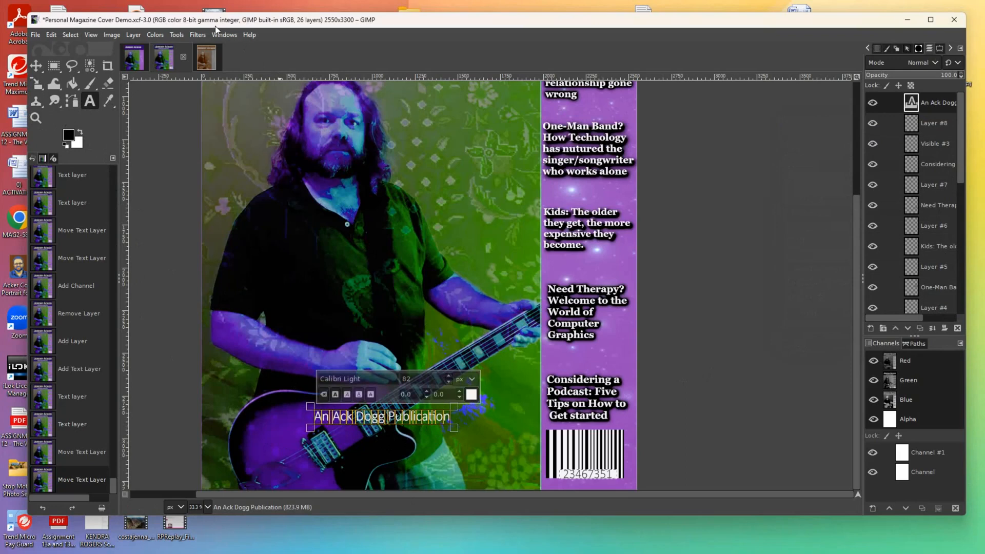
# Apply a legacy drop shadow to the credit text, raising its opacity from 60 to 77.
pyautogui.click(198, 34)
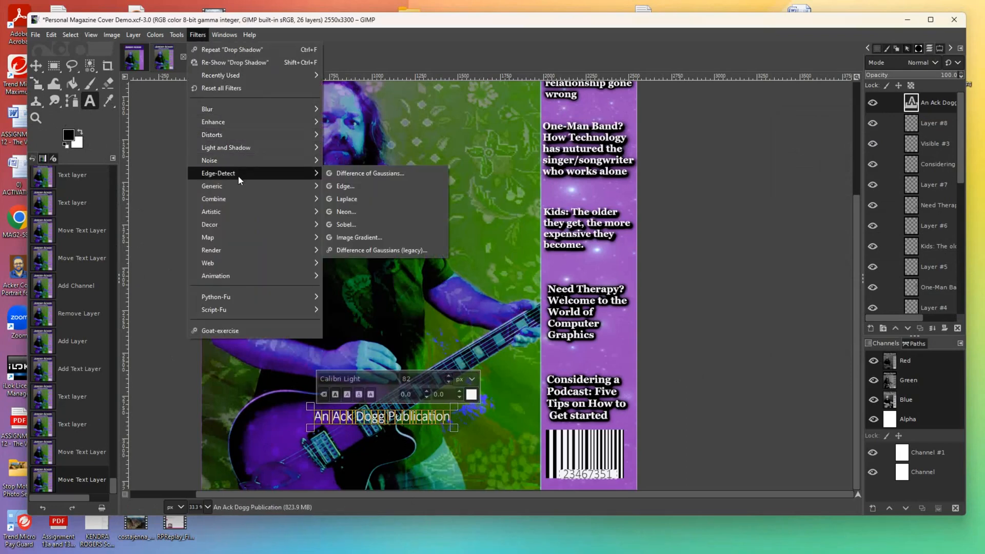
pyautogui.moveTo(244, 148)
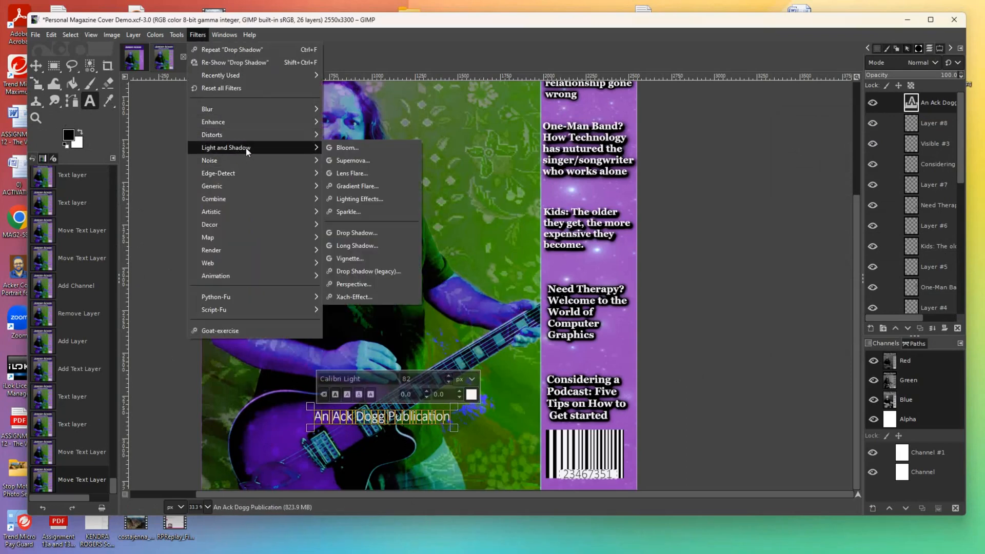
pyautogui.click(369, 272)
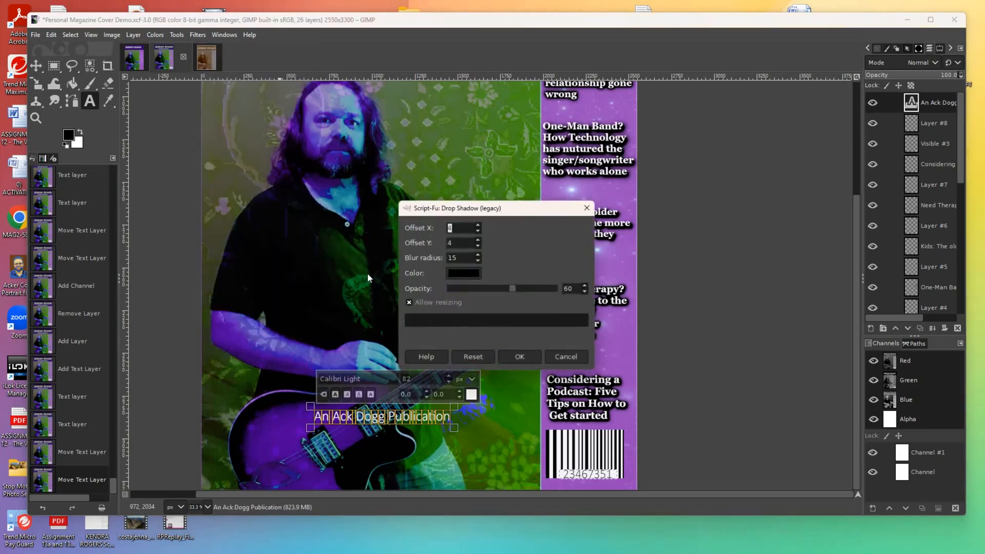
pyautogui.moveTo(513, 288)
pyautogui.mouseDown()
pyautogui.moveTo(531, 288)
pyautogui.moveTo(461, 290)
pyautogui.moveTo(528, 291)
pyautogui.mouseUp()
pyautogui.click(519, 356)
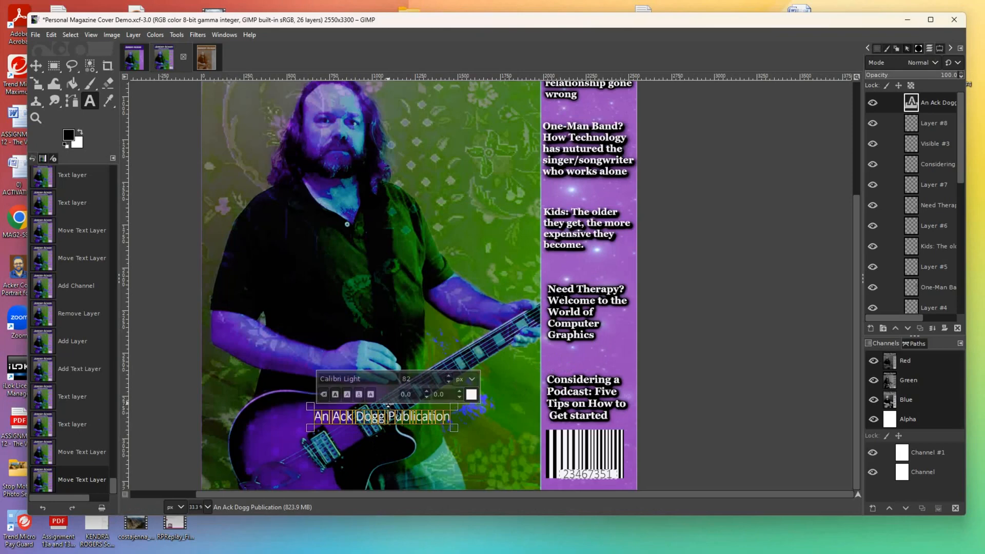
# Try Candara for the credit text, then switch its font to Castellar.
pyautogui.click(906, 48)
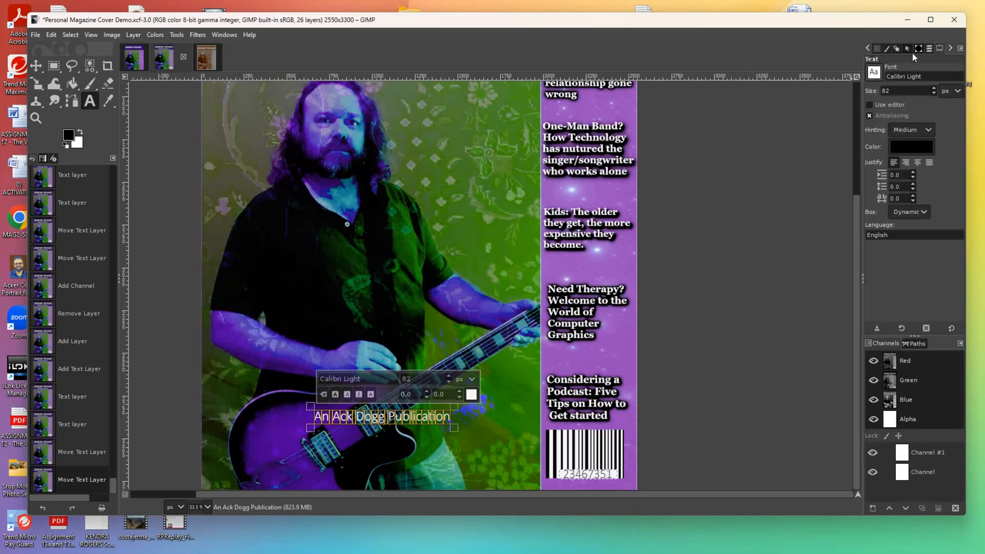
pyautogui.click(875, 72)
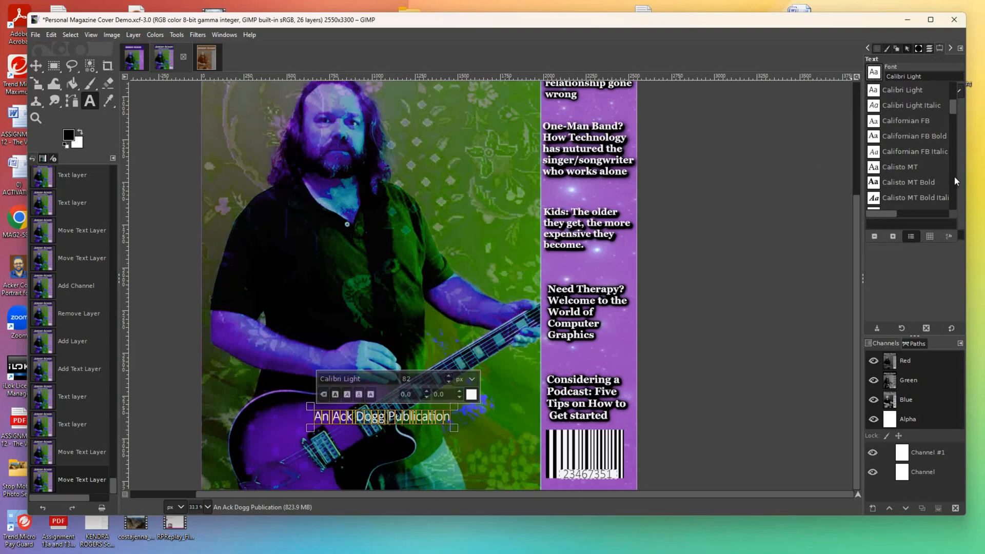
pyautogui.scroll(-3, 955, 181)
pyautogui.click(876, 192)
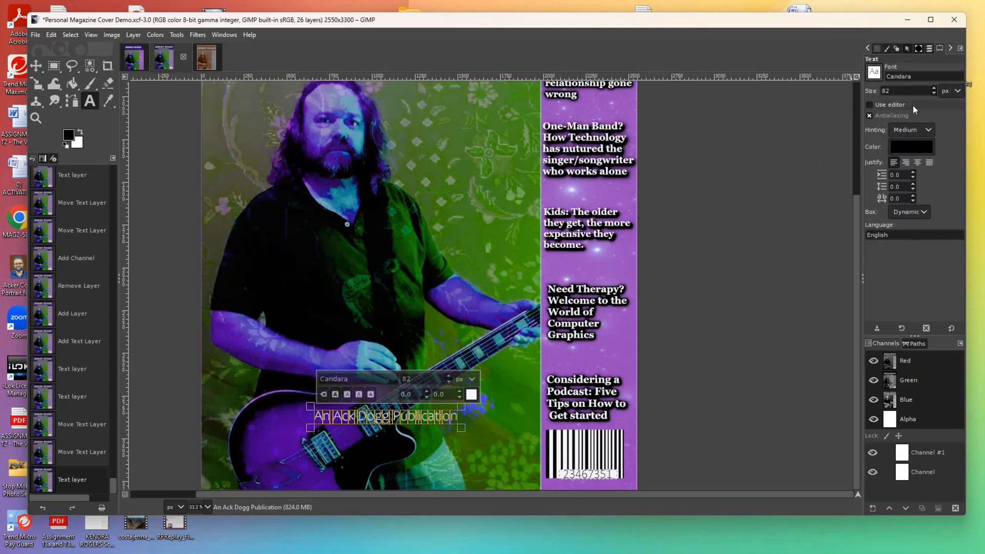
pyautogui.click(875, 73)
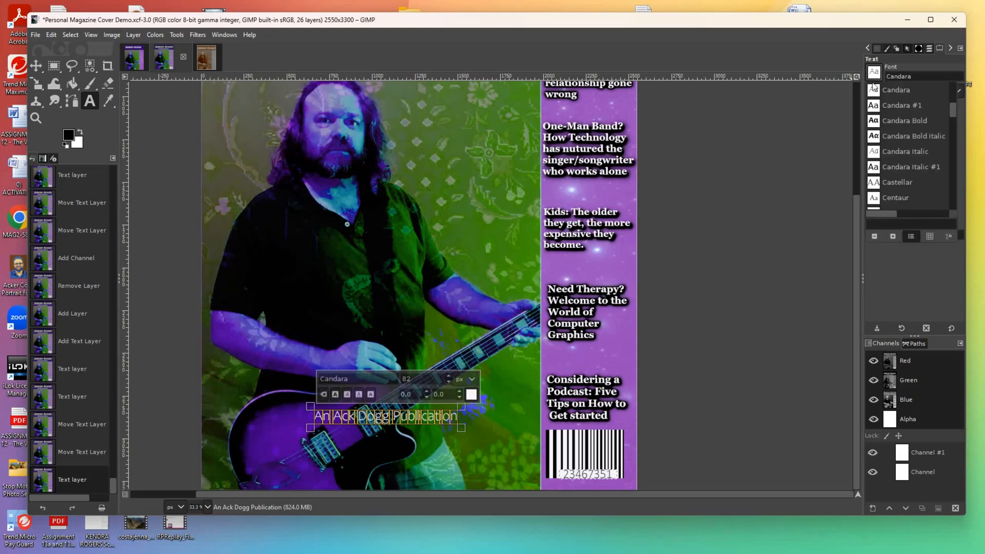
pyautogui.click(892, 184)
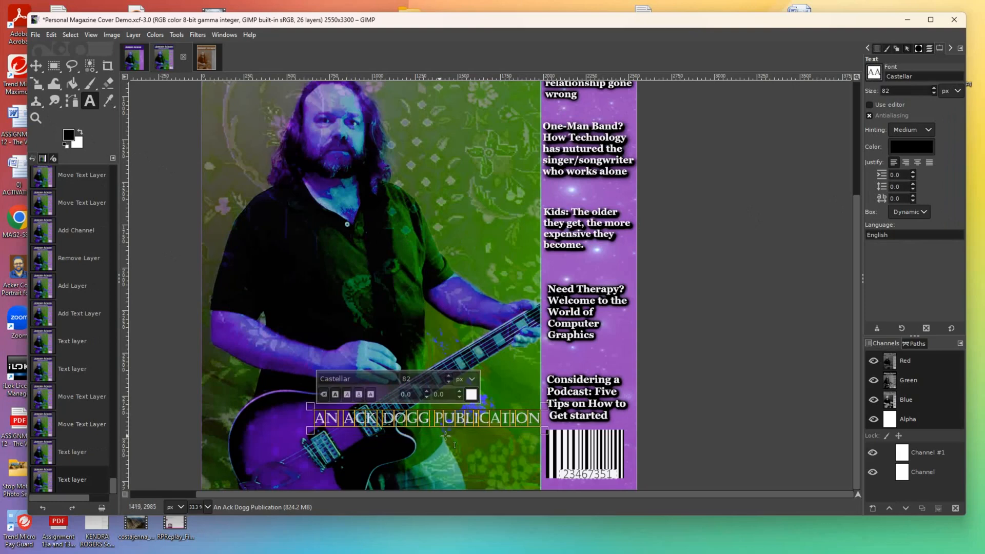
# Give the credit a drop shadow with X/Y offset -25.848, grow radius 3 and opacity 2.0.
pyautogui.click(197, 34)
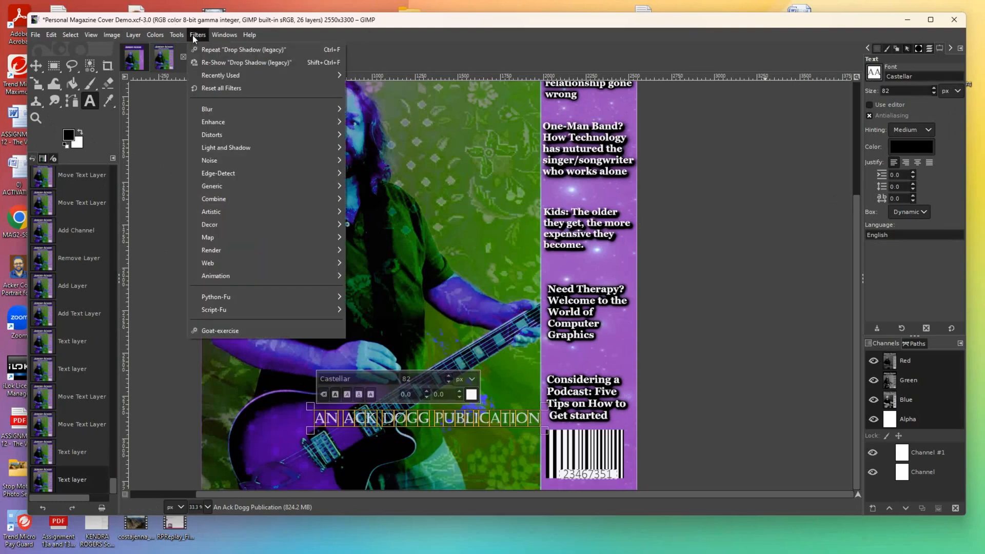
pyautogui.moveTo(260, 148)
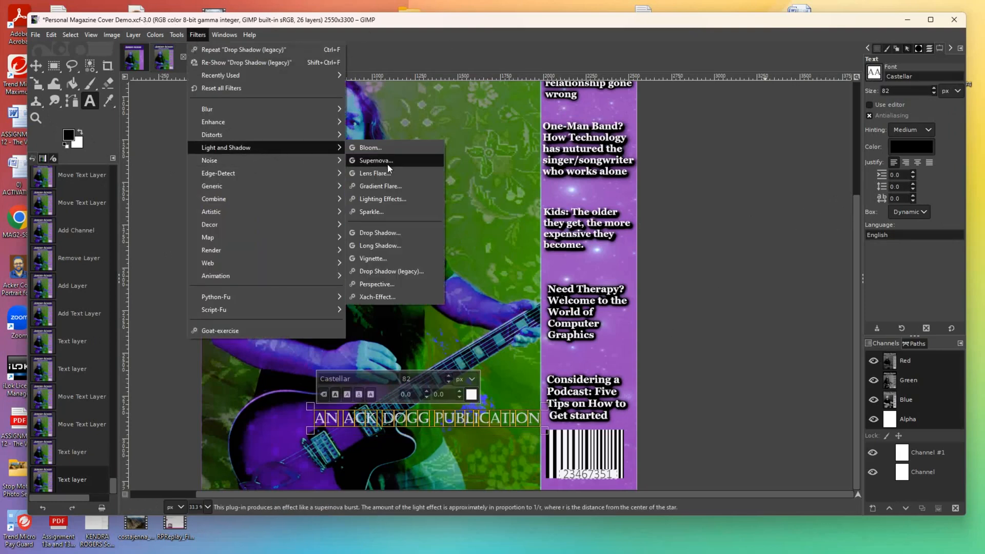
pyautogui.click(389, 232)
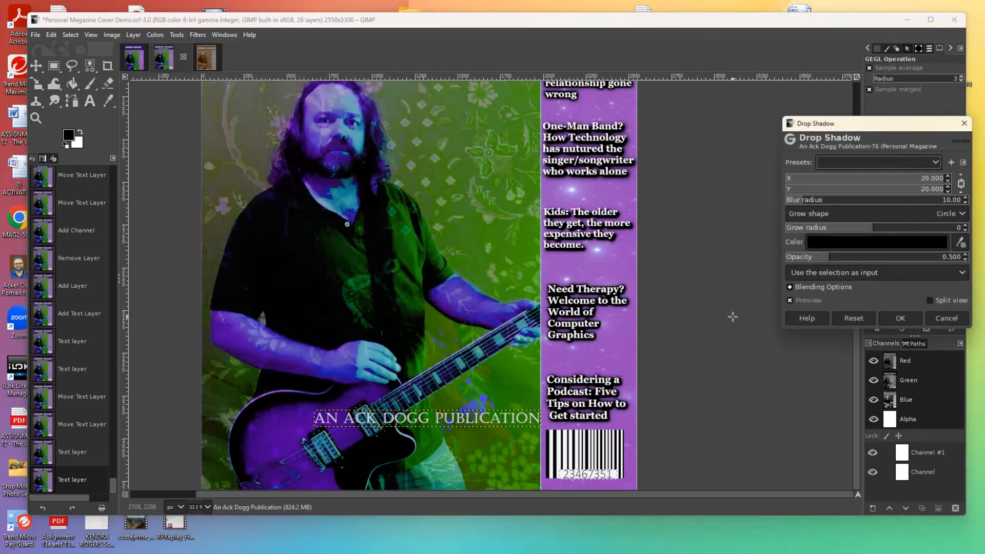
pyautogui.moveTo(910, 196); pyautogui.dragTo(840, 195)
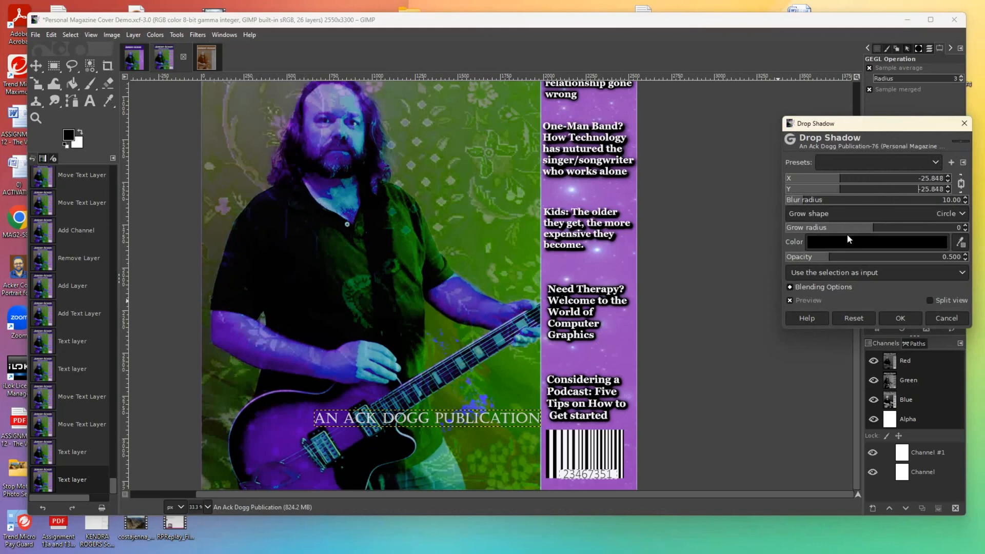
pyautogui.moveTo(881, 232); pyautogui.dragTo(921, 231)
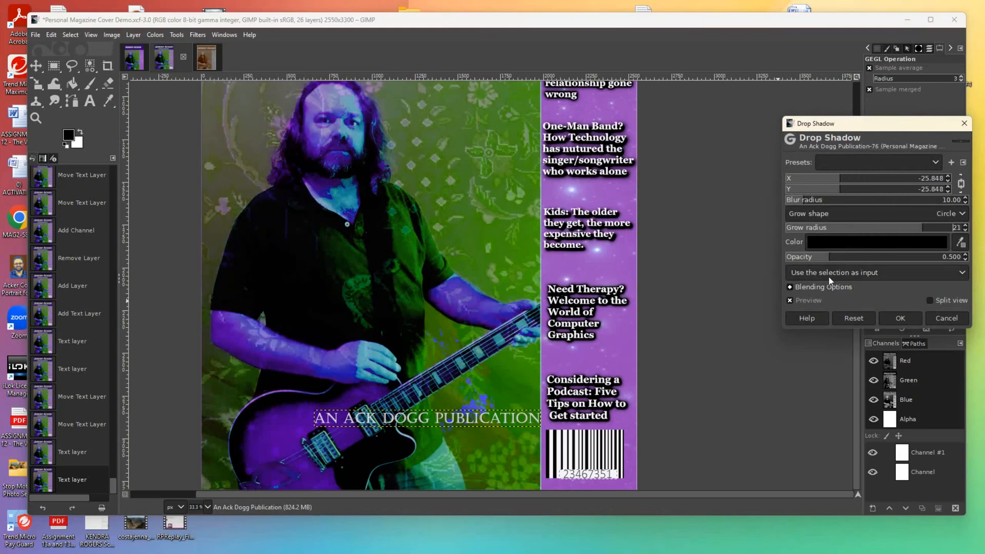
pyautogui.moveTo(821, 262); pyautogui.dragTo(981, 265)
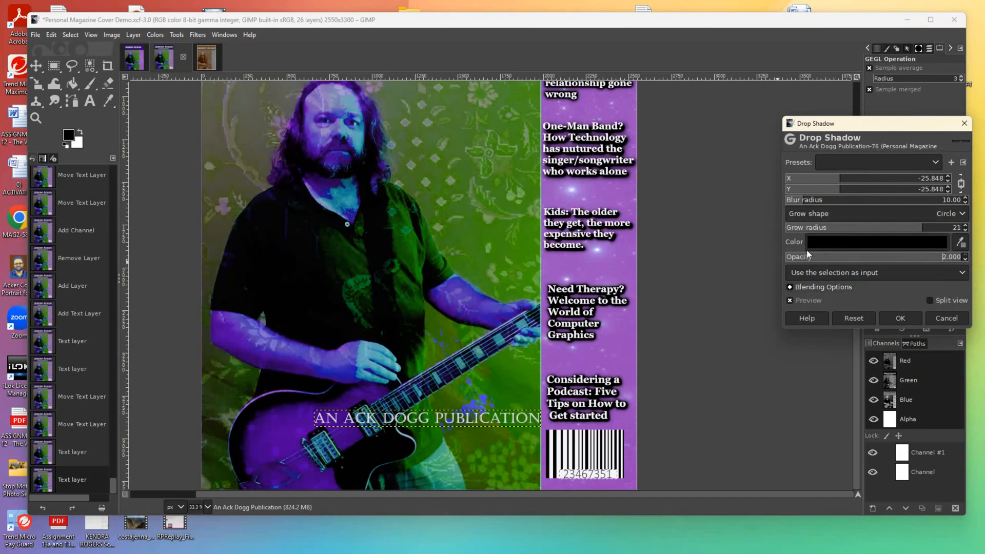
pyautogui.moveTo(856, 236); pyautogui.dragTo(915, 236)
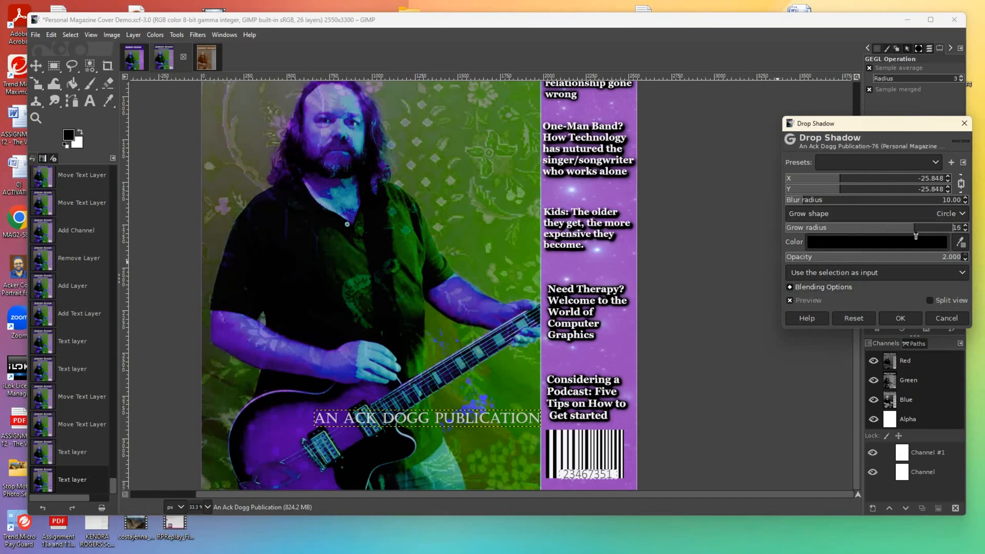
pyautogui.click(900, 318)
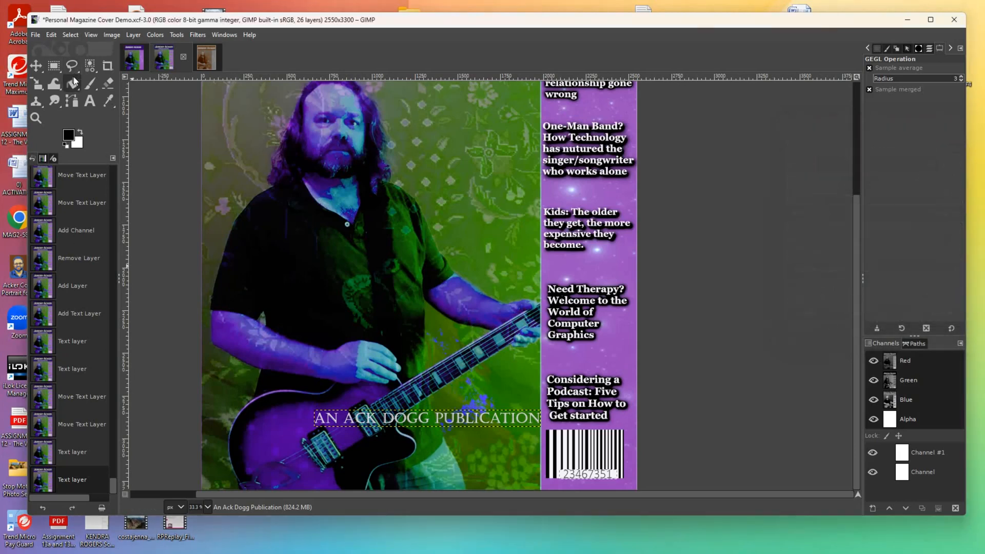
pyautogui.click(36, 65)
# Drag the credit across the guitarist's chest just above the guitar neck, nudged slightly left.
pyautogui.moveTo(343, 424); pyautogui.dragTo(273, 481)
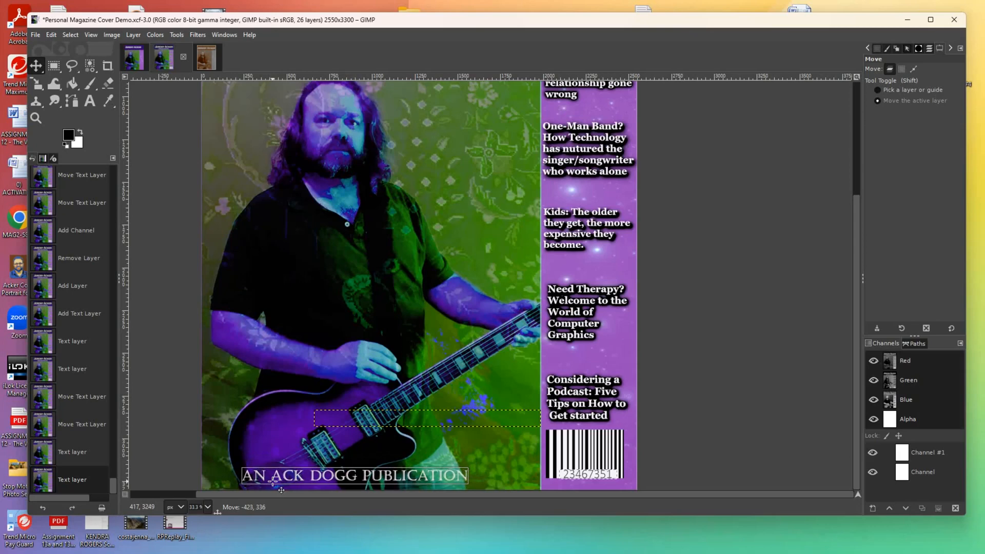
pyautogui.moveTo(273, 481); pyautogui.dragTo(325, 313)
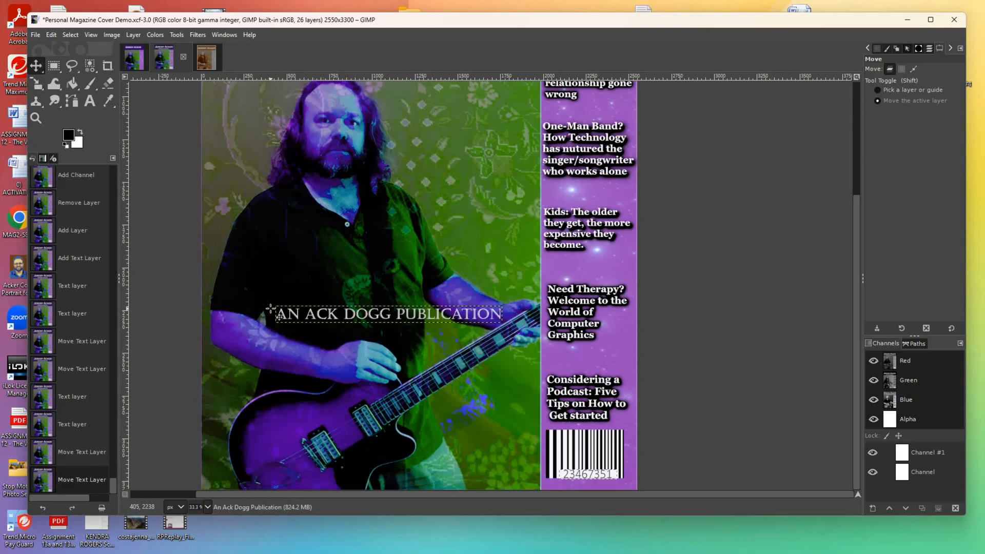
pyautogui.click(277, 314)
pyautogui.moveTo(278, 313); pyautogui.dragTo(257, 313)
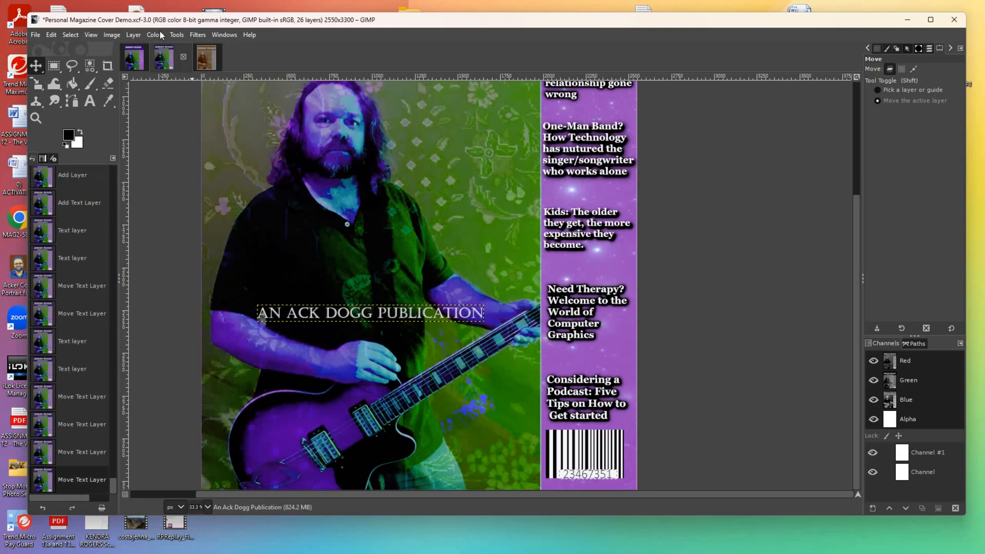
pyautogui.click(198, 36)
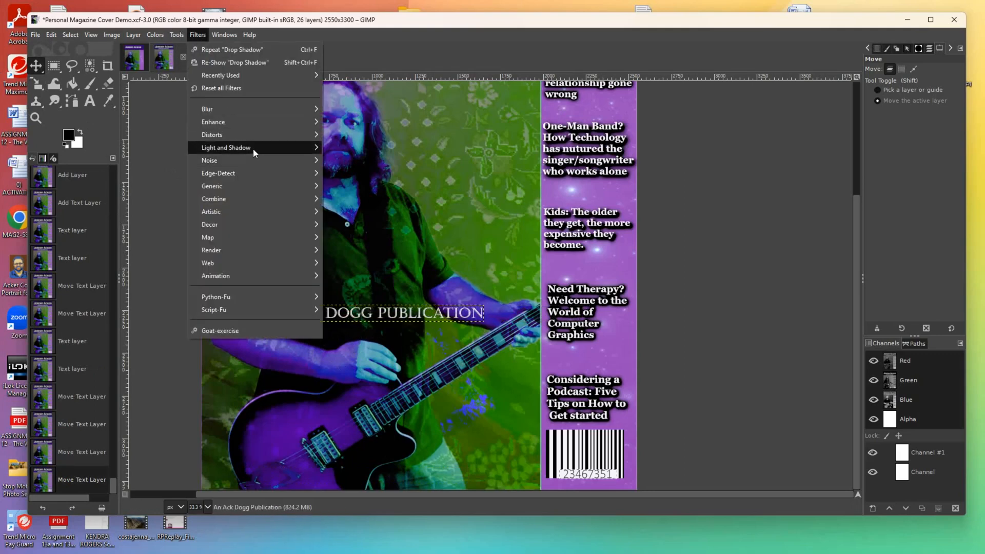
pyautogui.moveTo(253, 148)
pyautogui.click(359, 232)
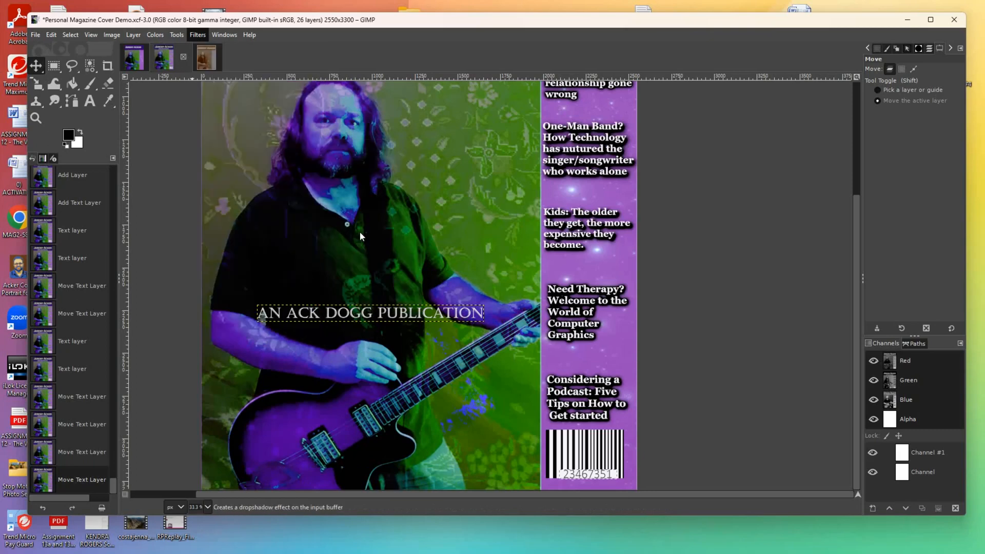
pyautogui.moveTo(816, 263); pyautogui.dragTo(964, 259)
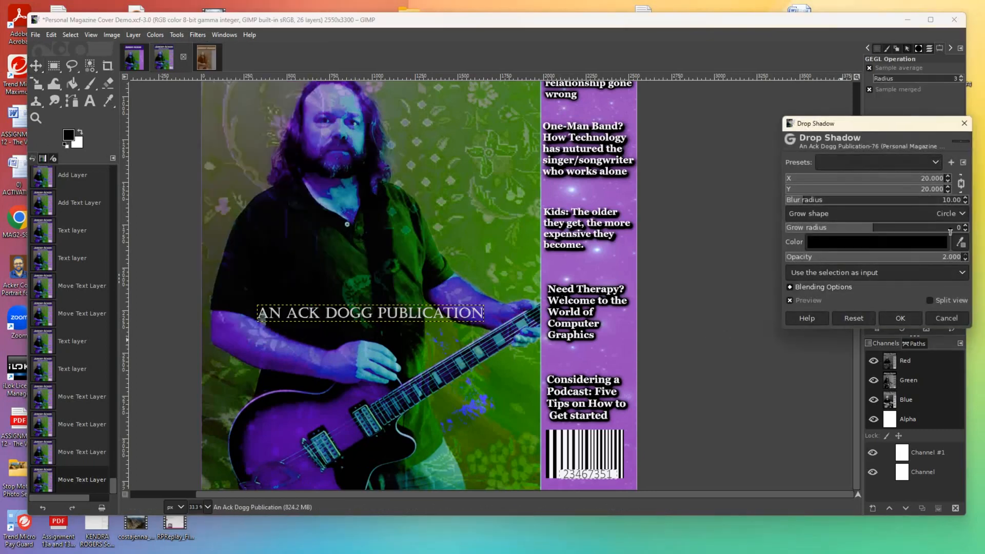
pyautogui.moveTo(869, 194); pyautogui.dragTo(876, 193)
pyautogui.moveTo(847, 232); pyautogui.dragTo(864, 232)
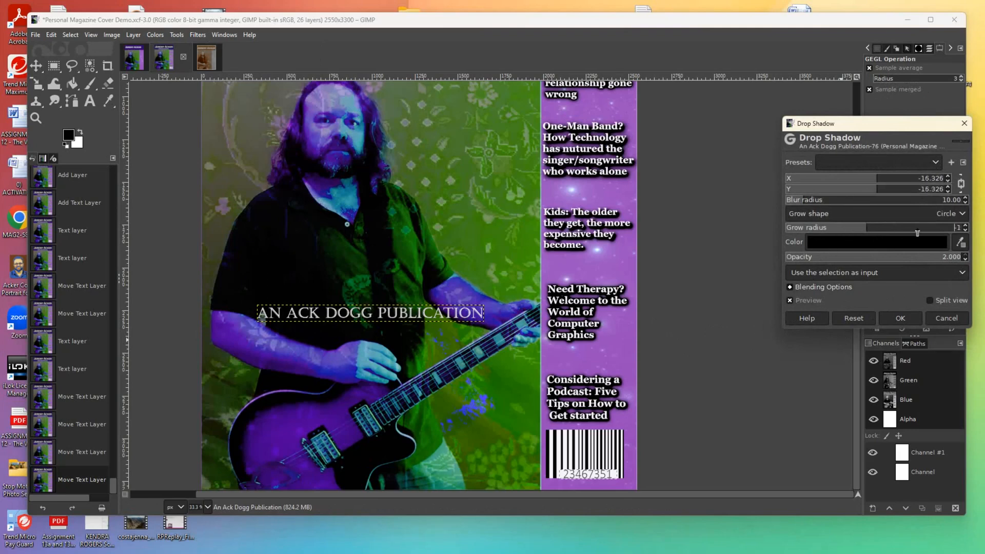
pyautogui.click(950, 320)
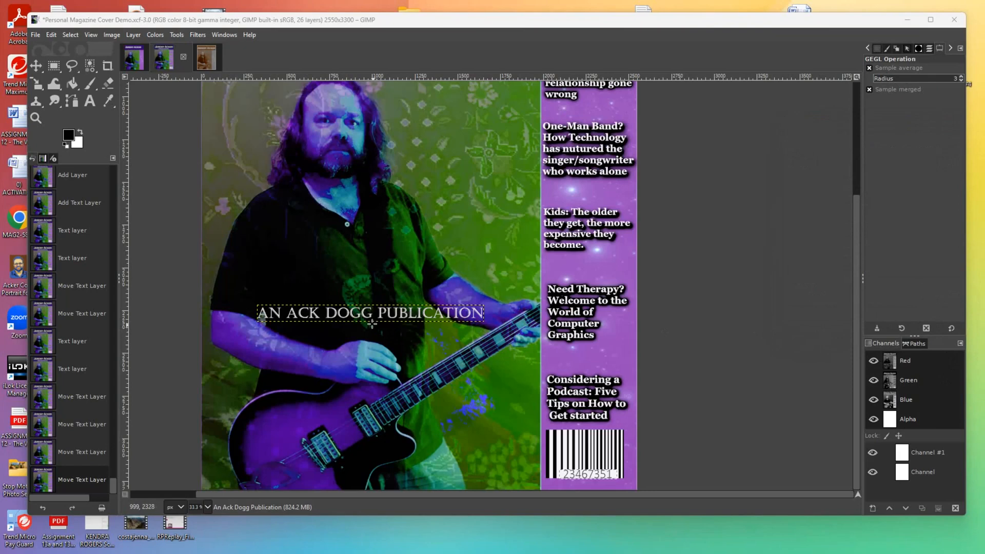
pyautogui.hotkey('ctrl', 'shift', 'f')
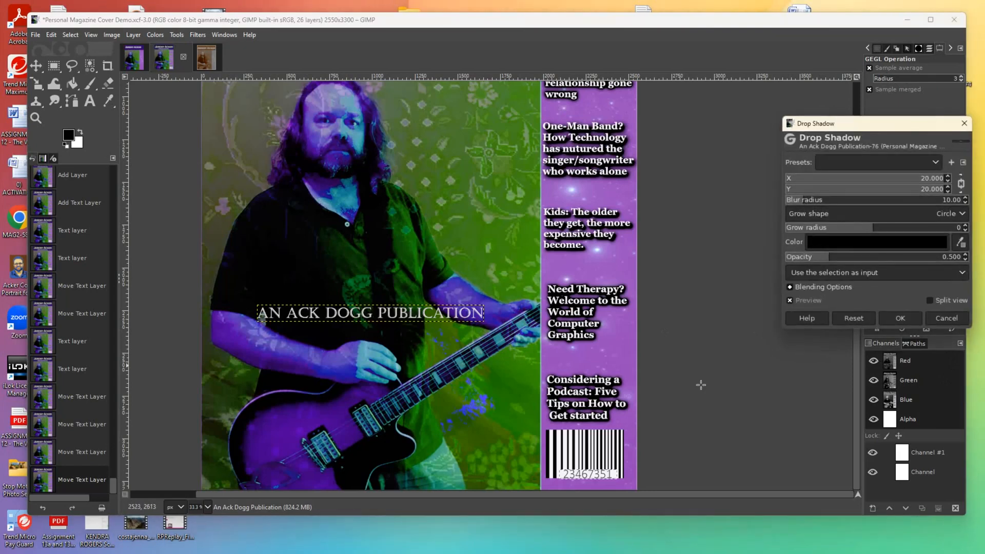
pyautogui.click(935, 317)
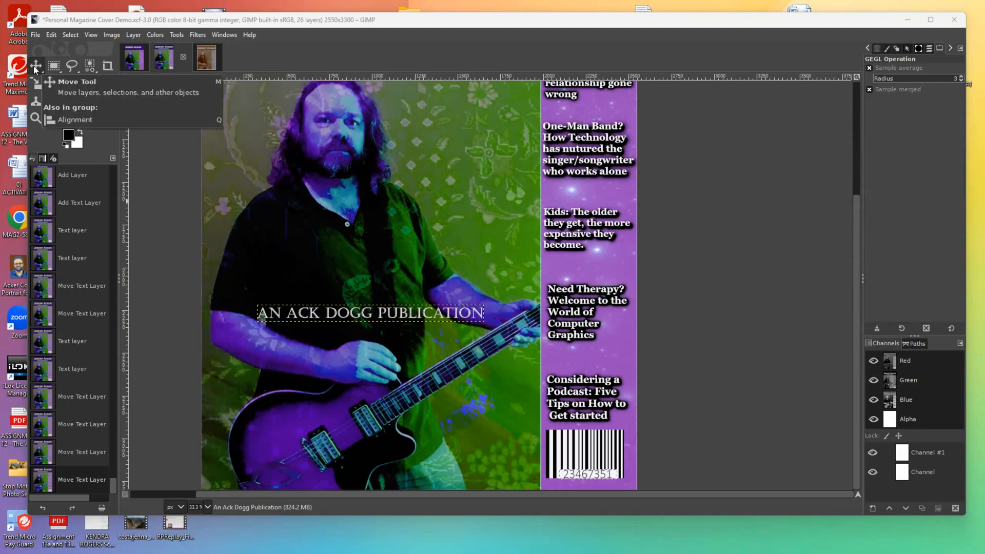
# Shrink the credit text to size 44 and drag it down to the photo's bottom edge.
pyautogui.click(86, 104)
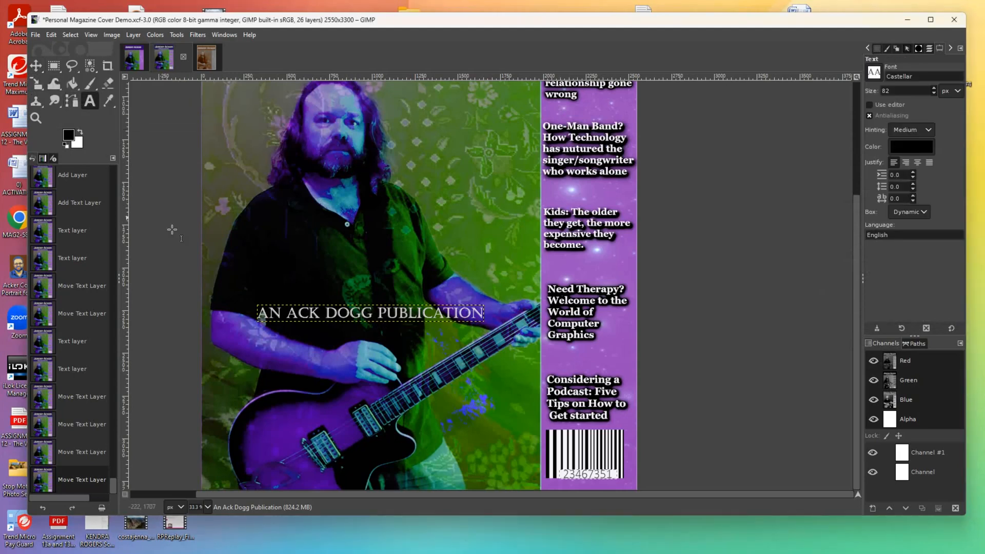
pyautogui.click(261, 313)
pyautogui.moveTo(464, 328); pyautogui.dragTo(480, 328)
pyautogui.click(391, 277)
pyautogui.click(391, 278)
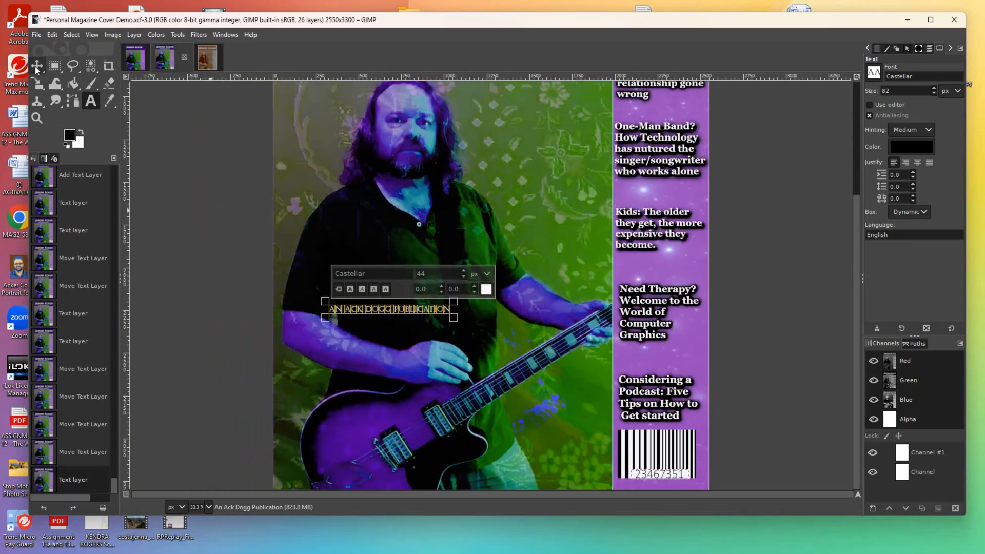
pyautogui.click(36, 65)
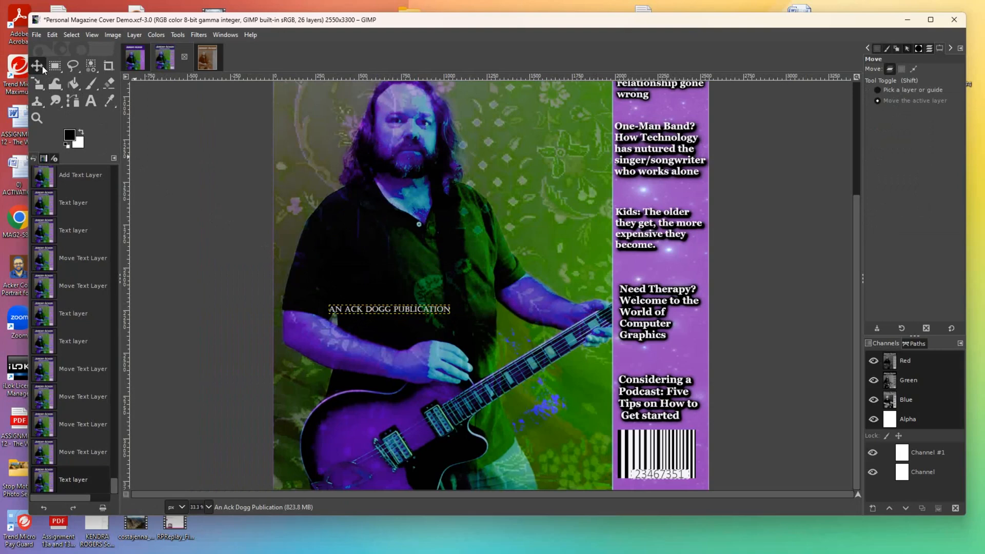
pyautogui.moveTo(359, 318); pyautogui.dragTo(380, 493)
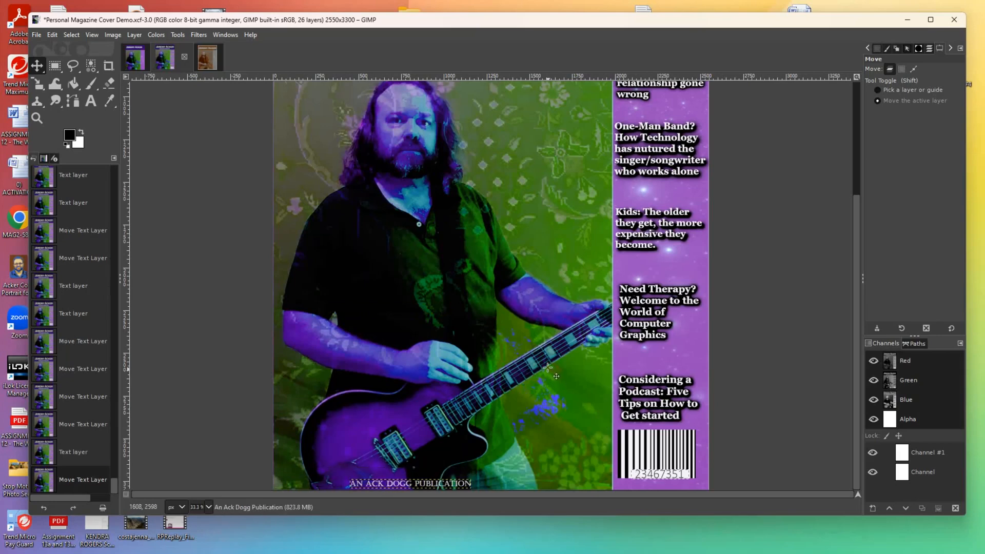
# Zoom out to 18.2% to see the whole cover and select the podcast headline layer.
pyautogui.click(36, 118)
pyautogui.keyDown('ctrl'); pyautogui.click(337, 204); pyautogui.keyUp('ctrl')
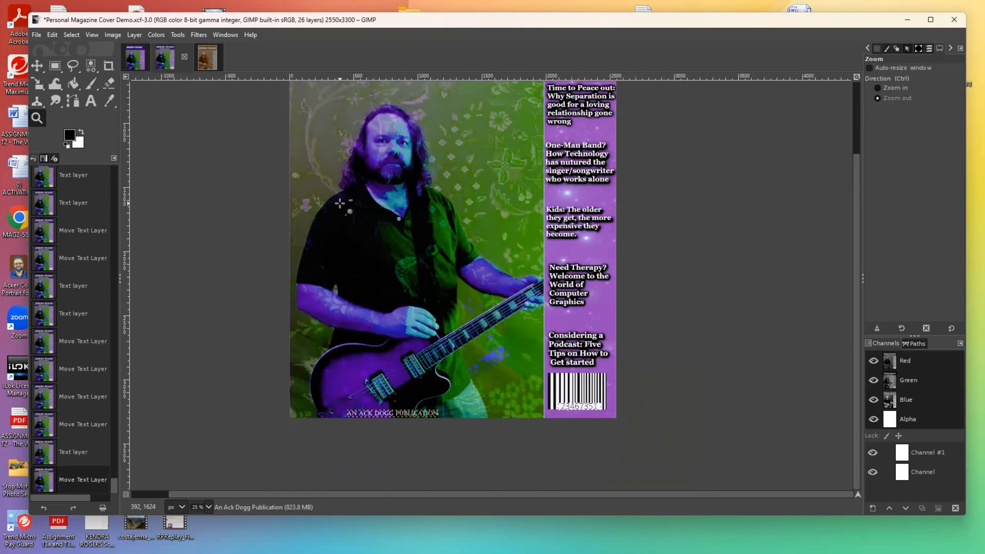
pyautogui.keyDown('ctrl'); pyautogui.click(337, 204); pyautogui.keyUp('ctrl')
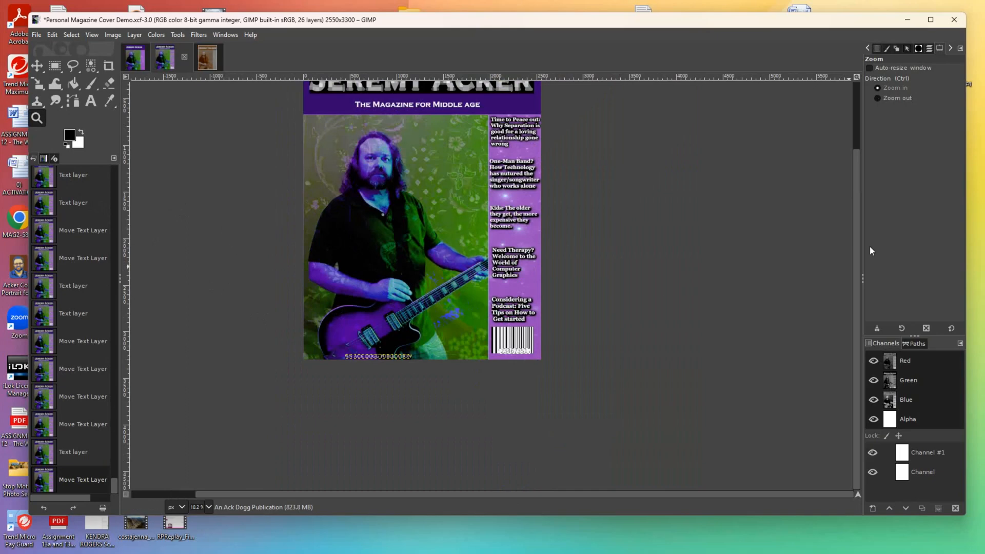
pyautogui.click(929, 48)
pyautogui.click(931, 164)
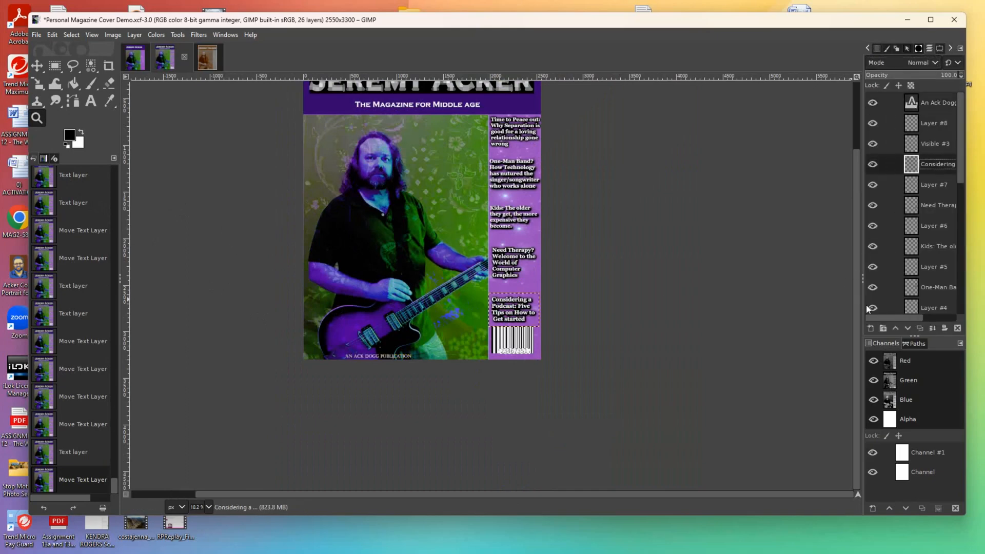
pyautogui.moveTo(858, 305); pyautogui.dragTo(860, 240)
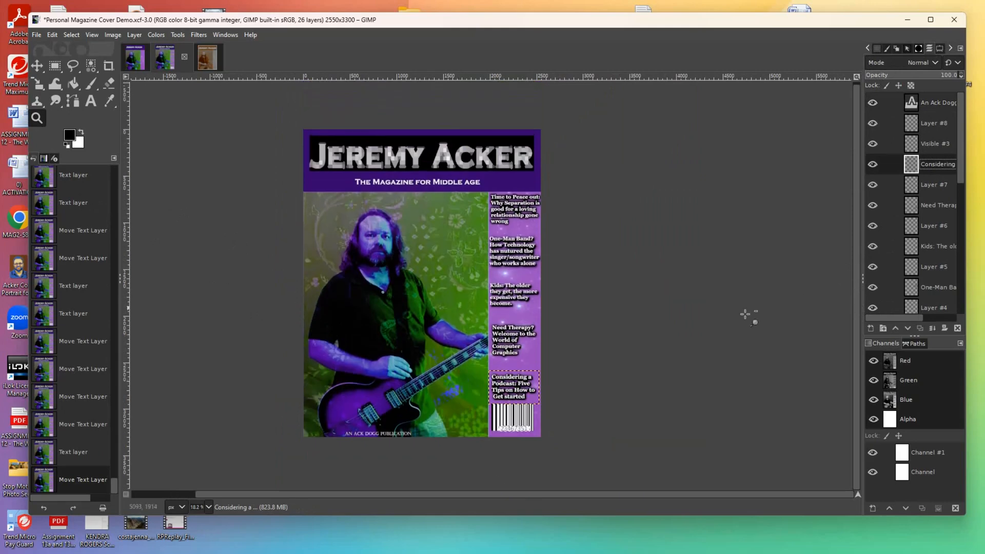